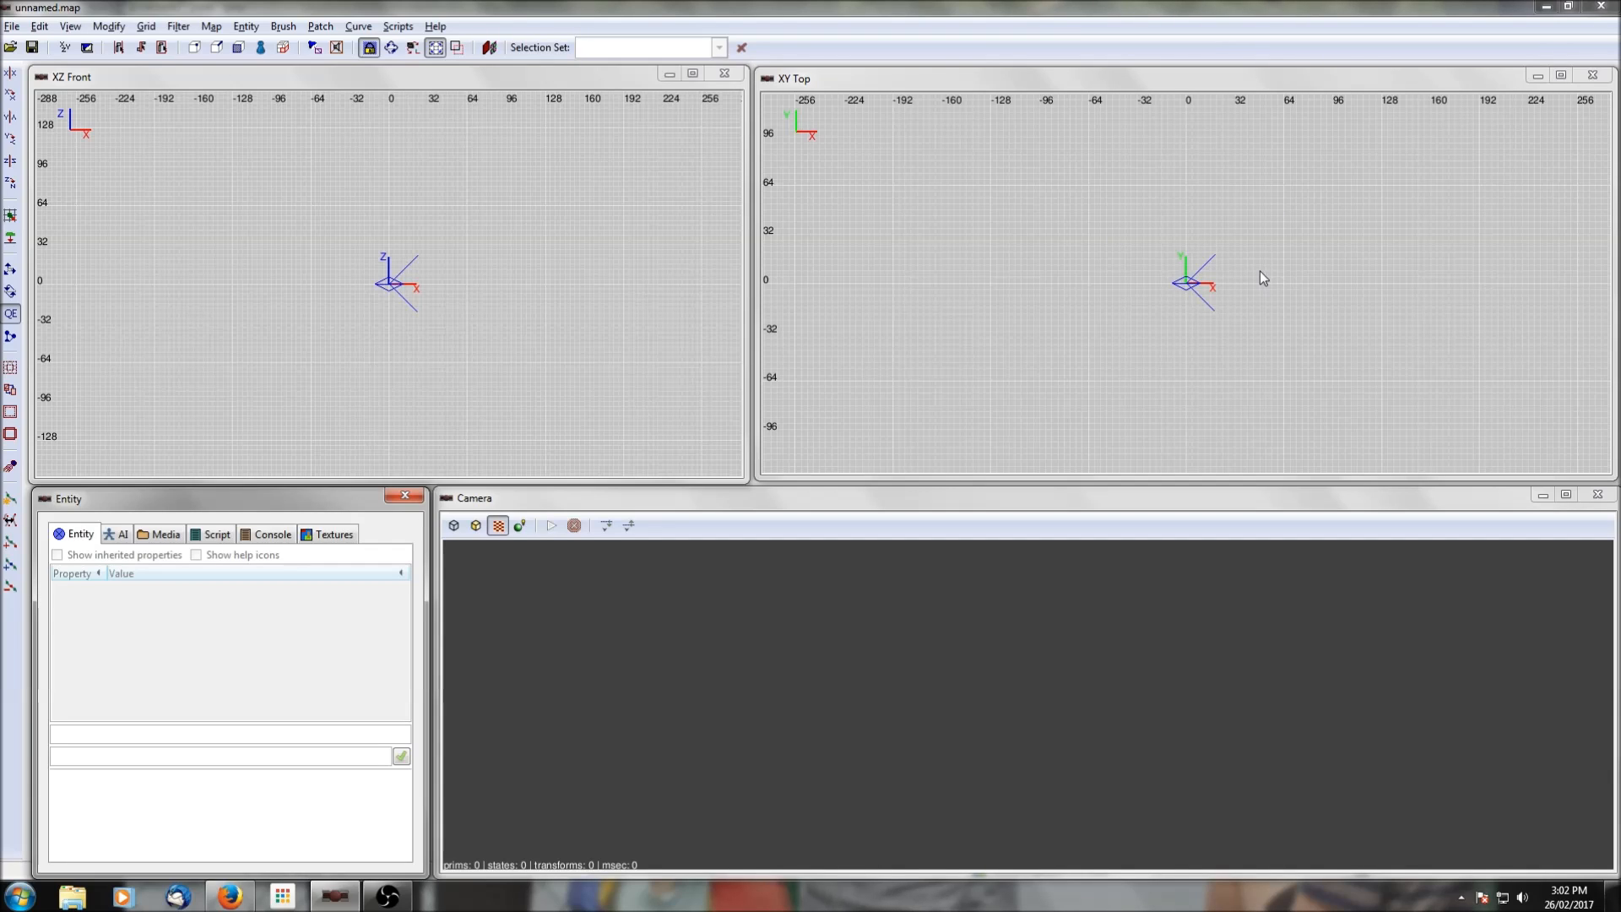
Step: Start creating a model in the XY Top view and expand the darkmod/architecture/modules folder of the model library
scroll(1113, 254, down, 5)
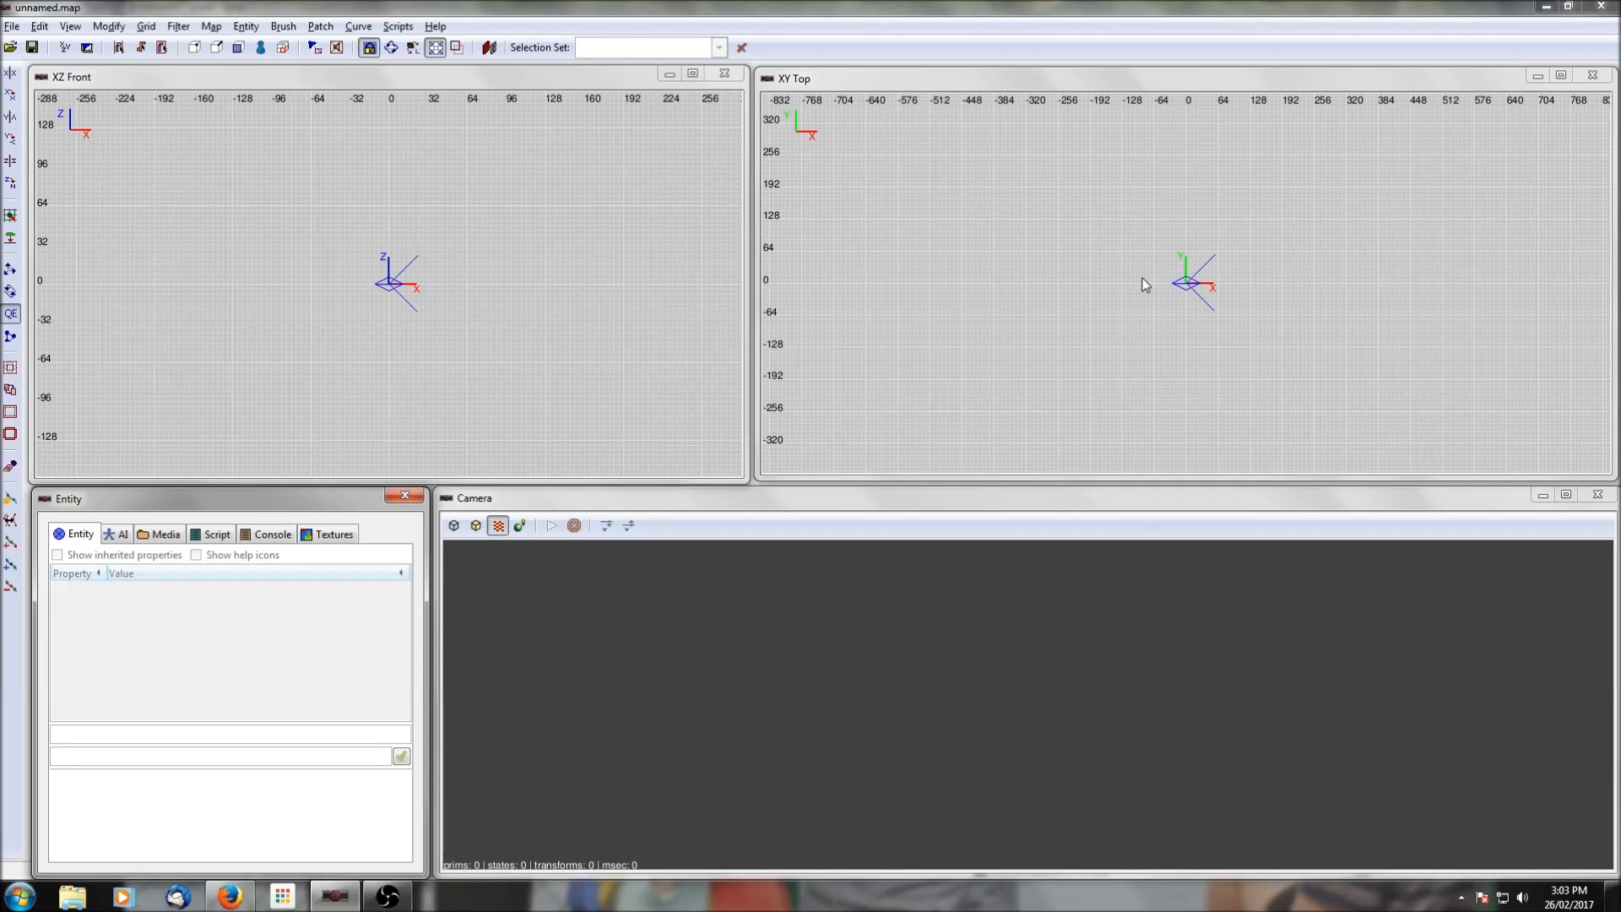
click(13, 27)
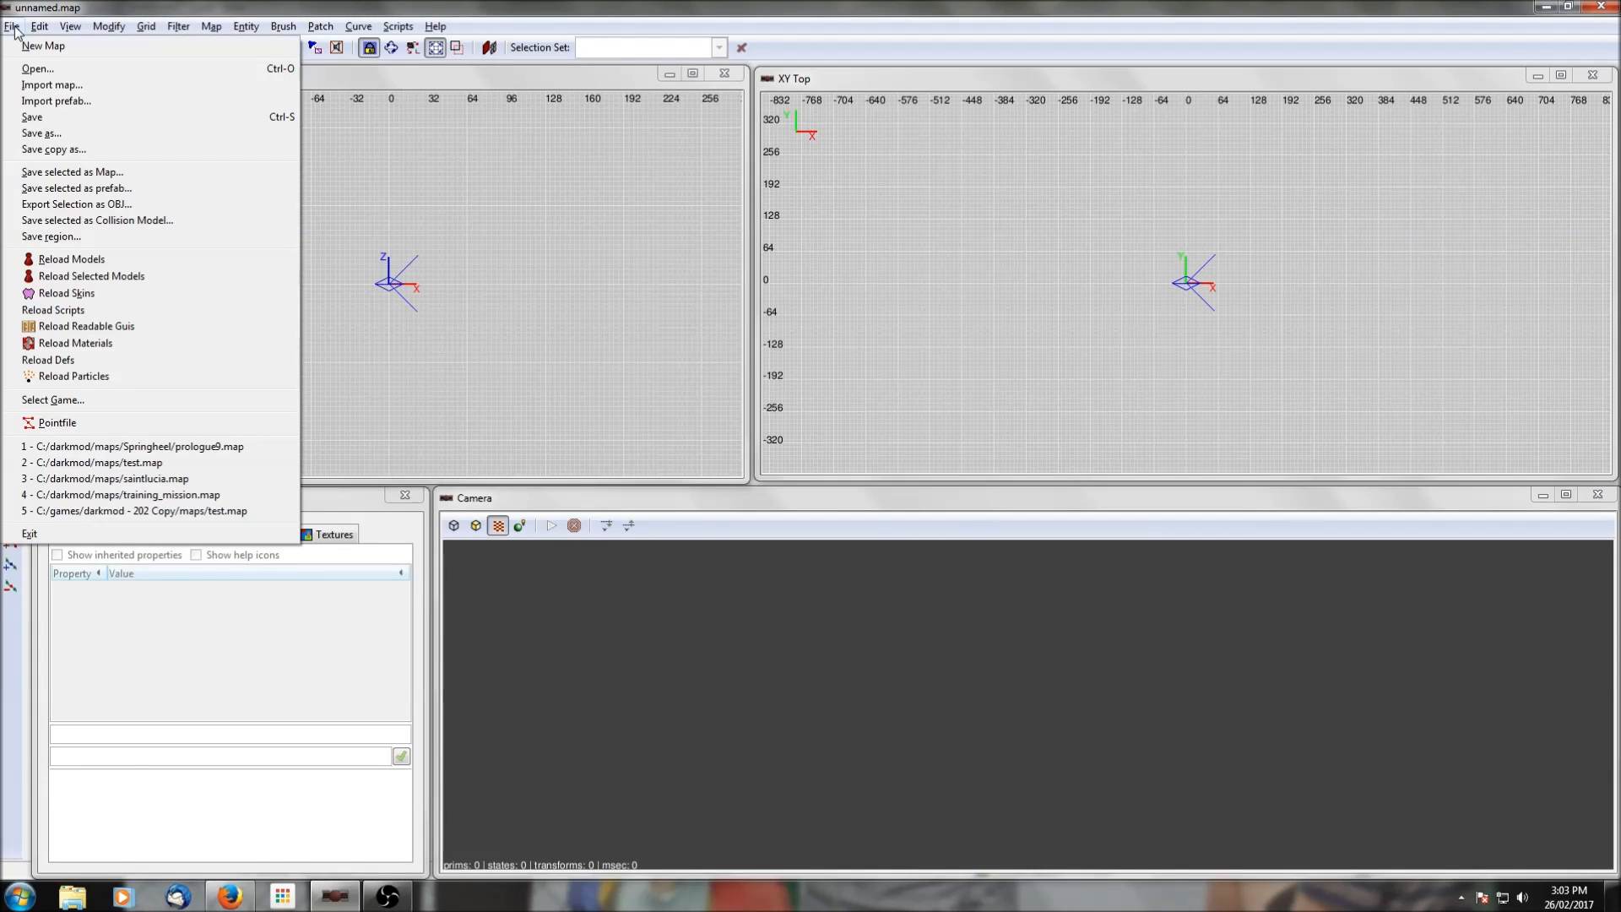
click(986, 309)
right_click(1000, 319)
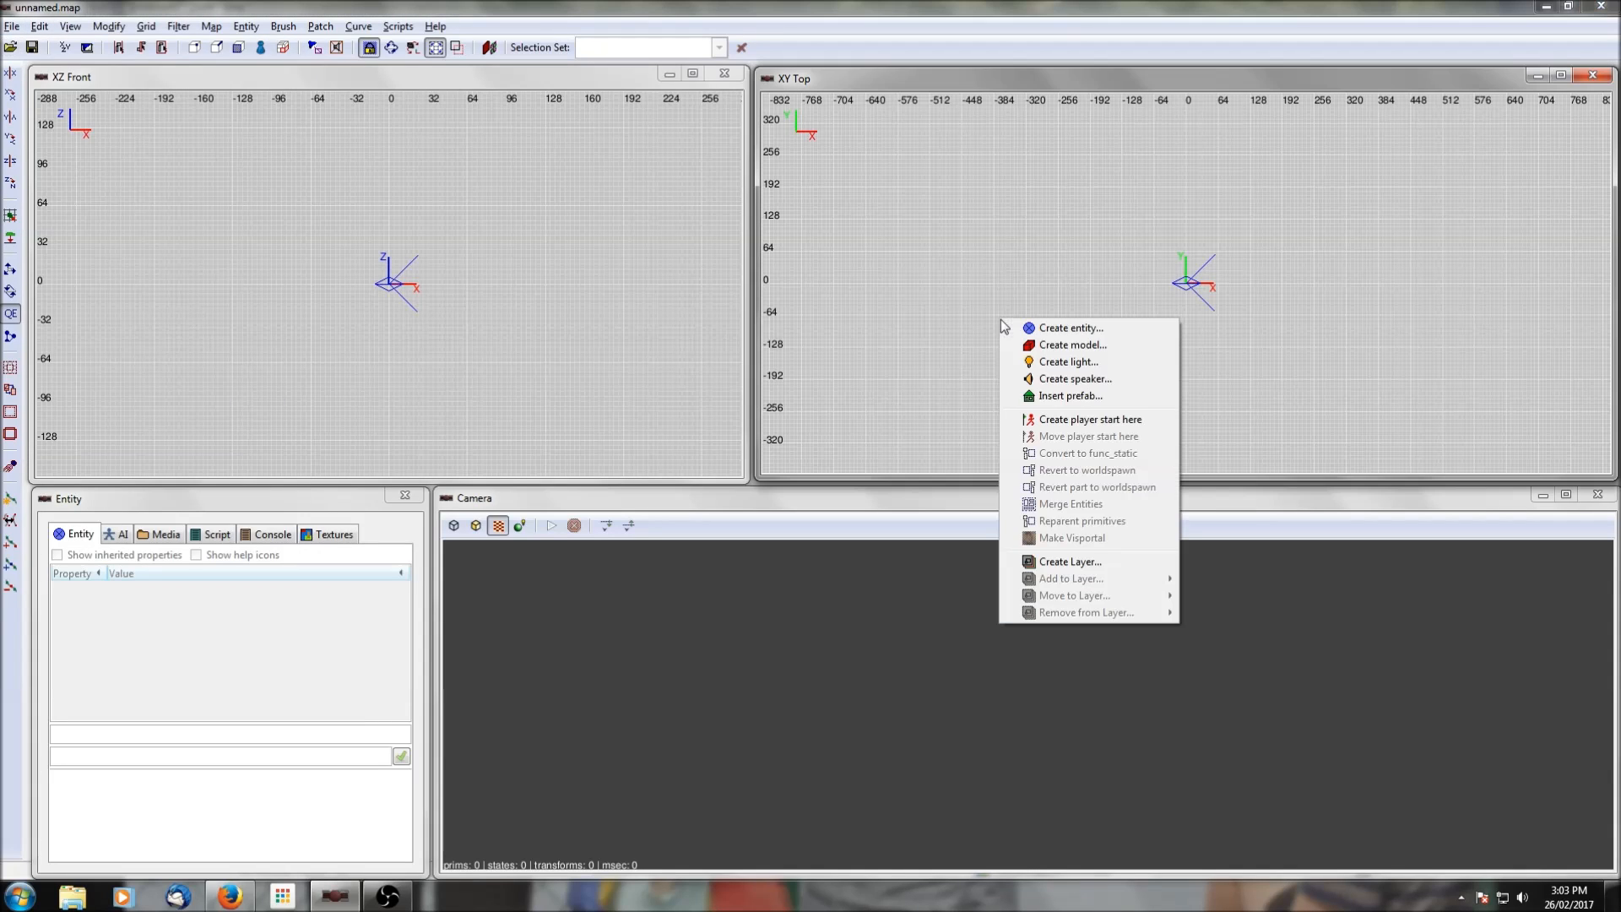
click(1032, 343)
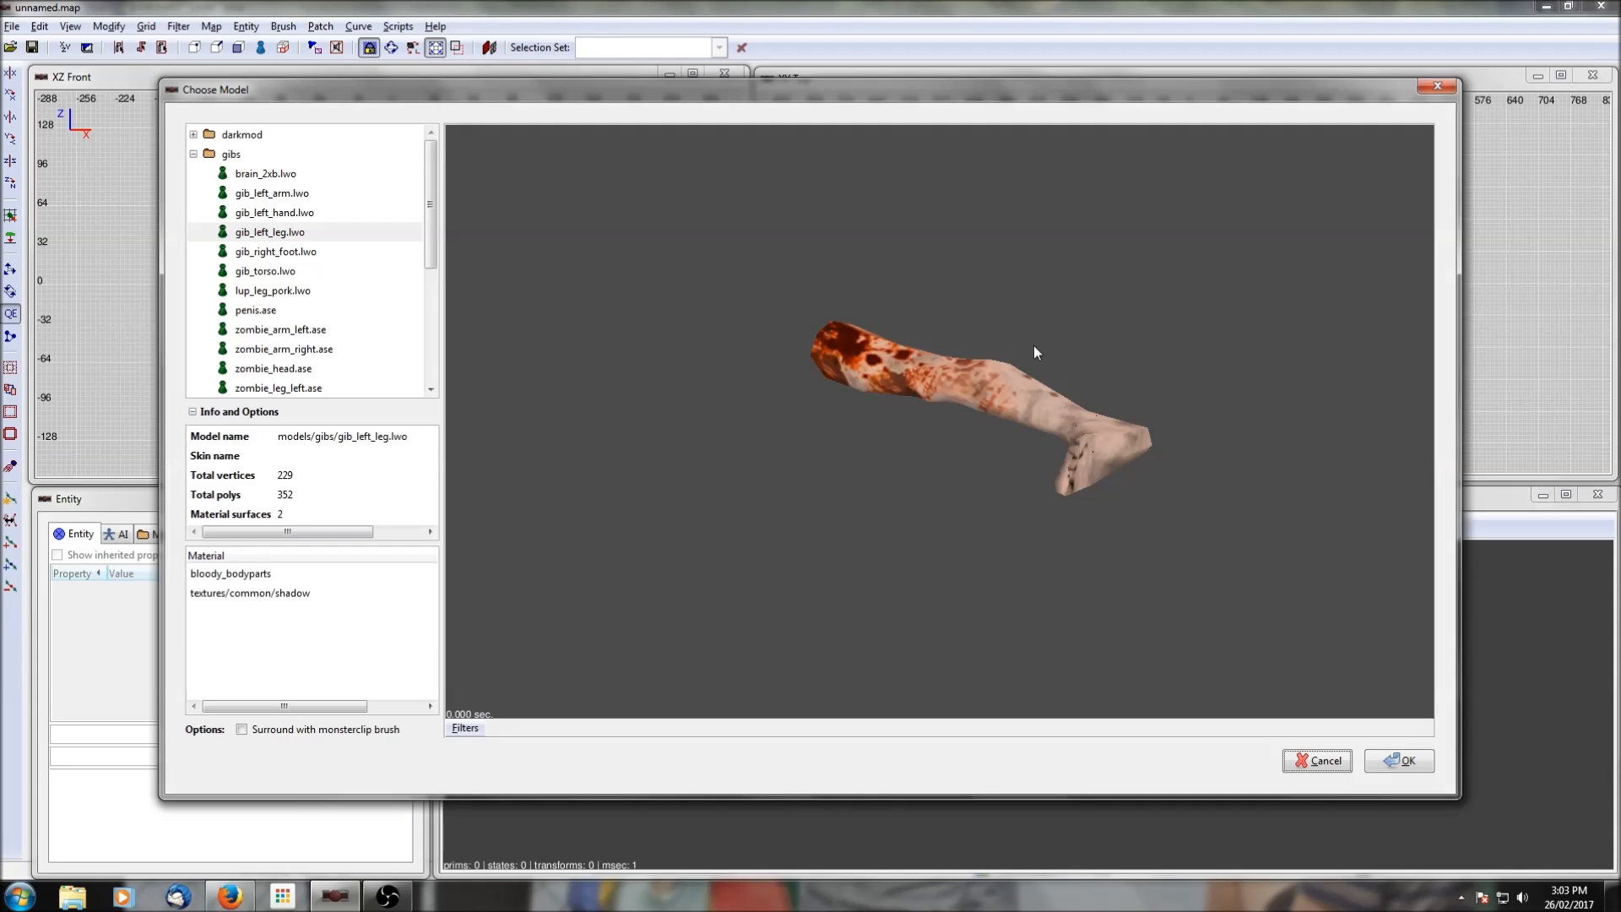
click(194, 156)
click(193, 134)
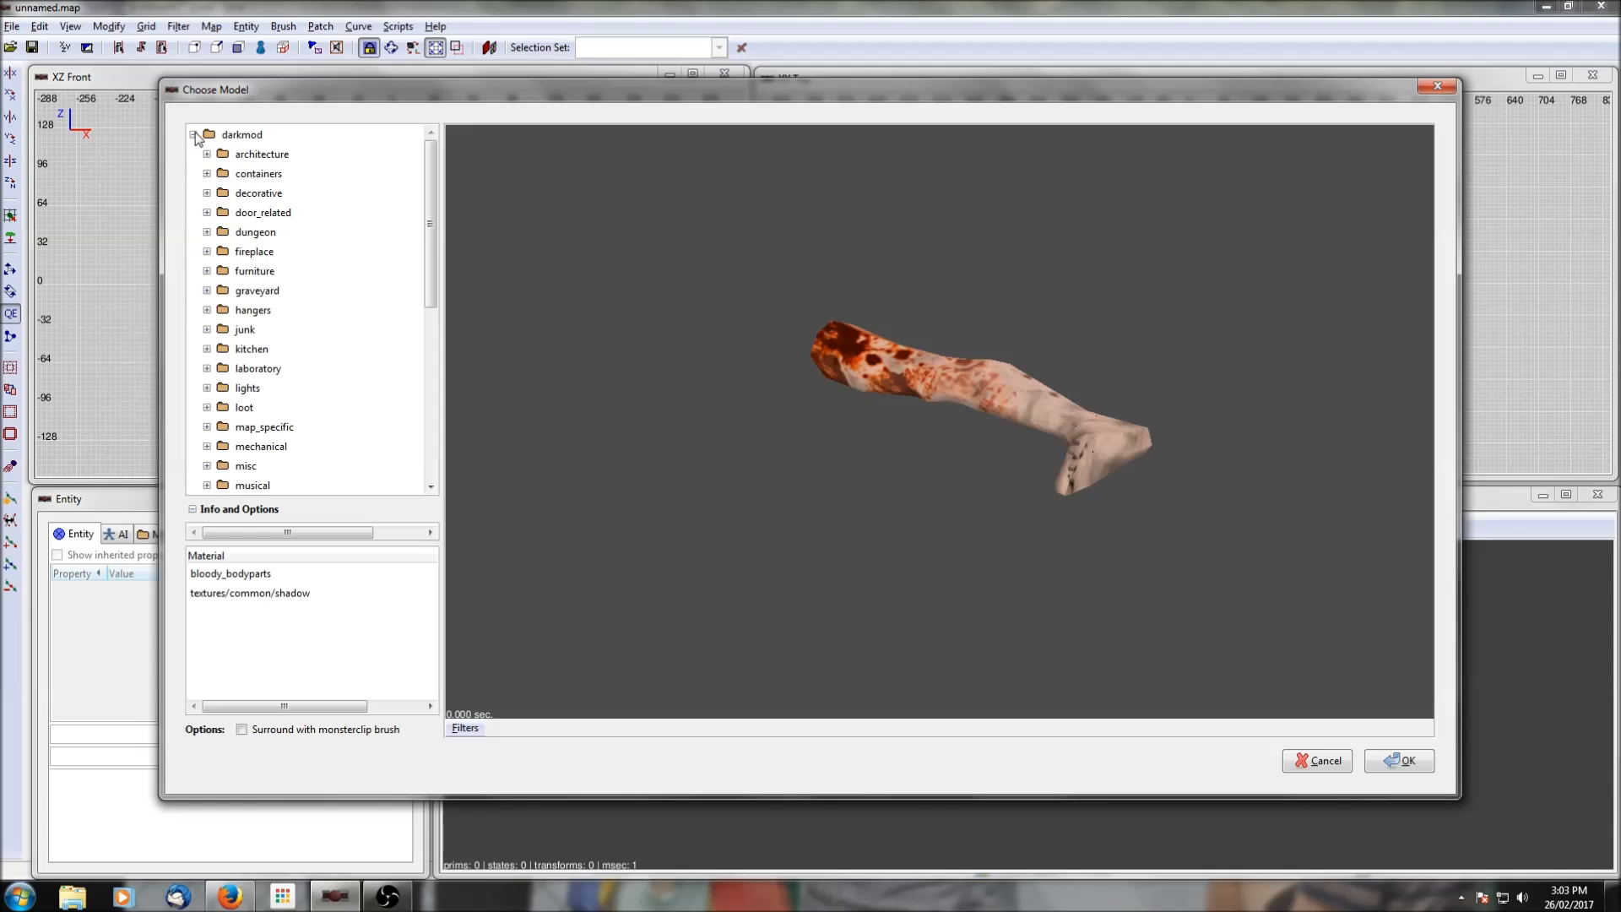
click(207, 155)
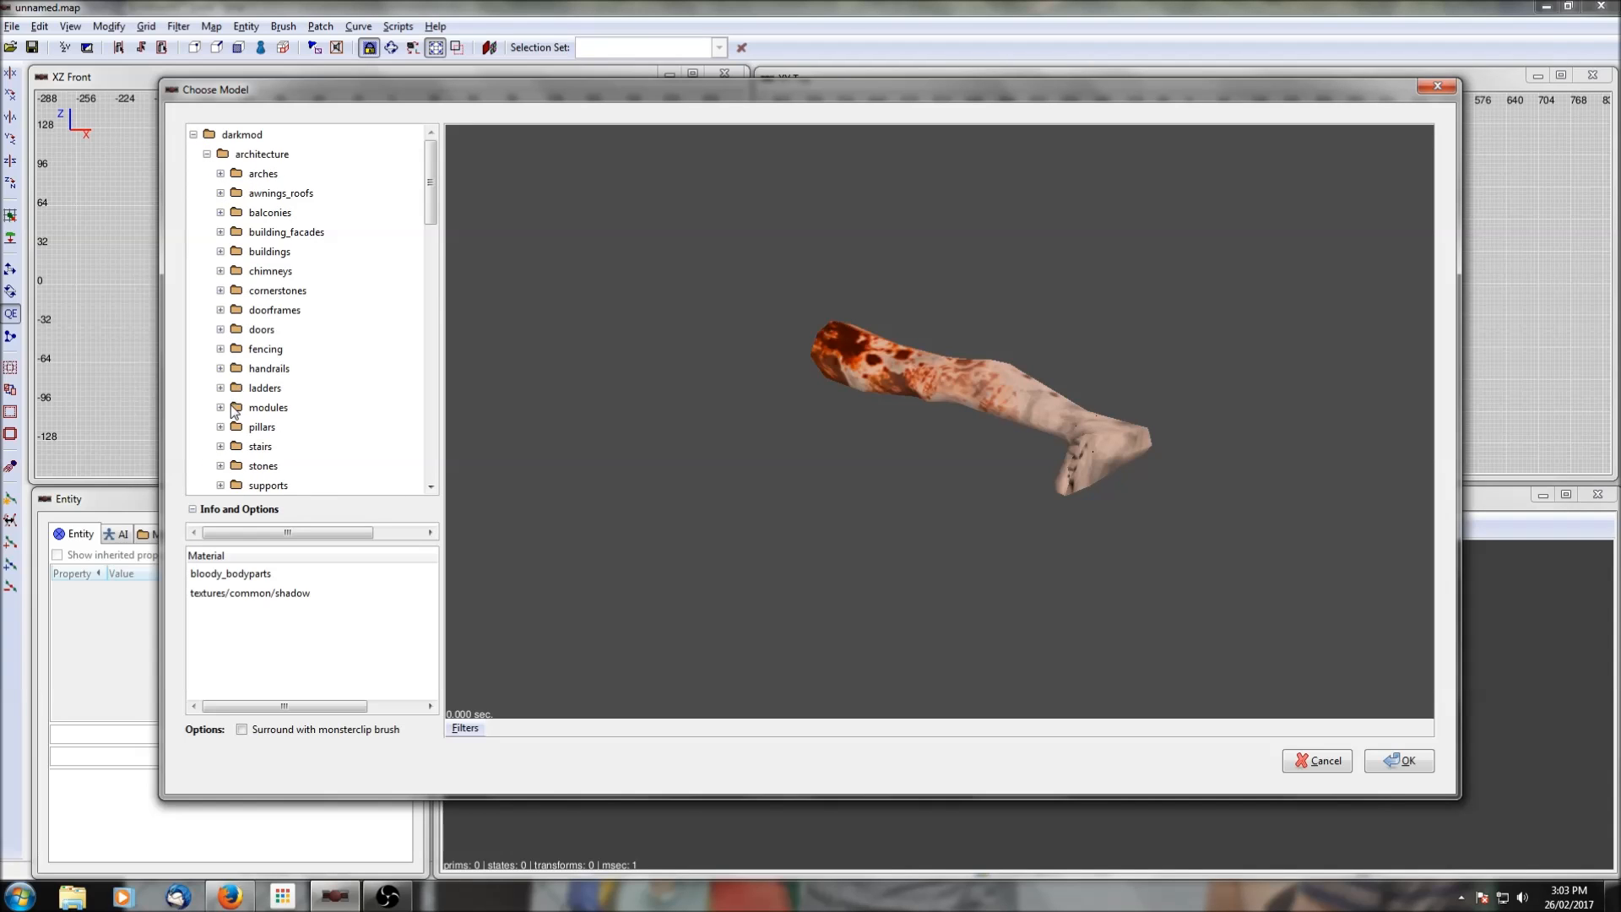
click(220, 408)
Step: Preview the interior_set01 base wall and empty left corner door modules, and inspect the corner piece from another angle
scroll(253, 397, down, 5)
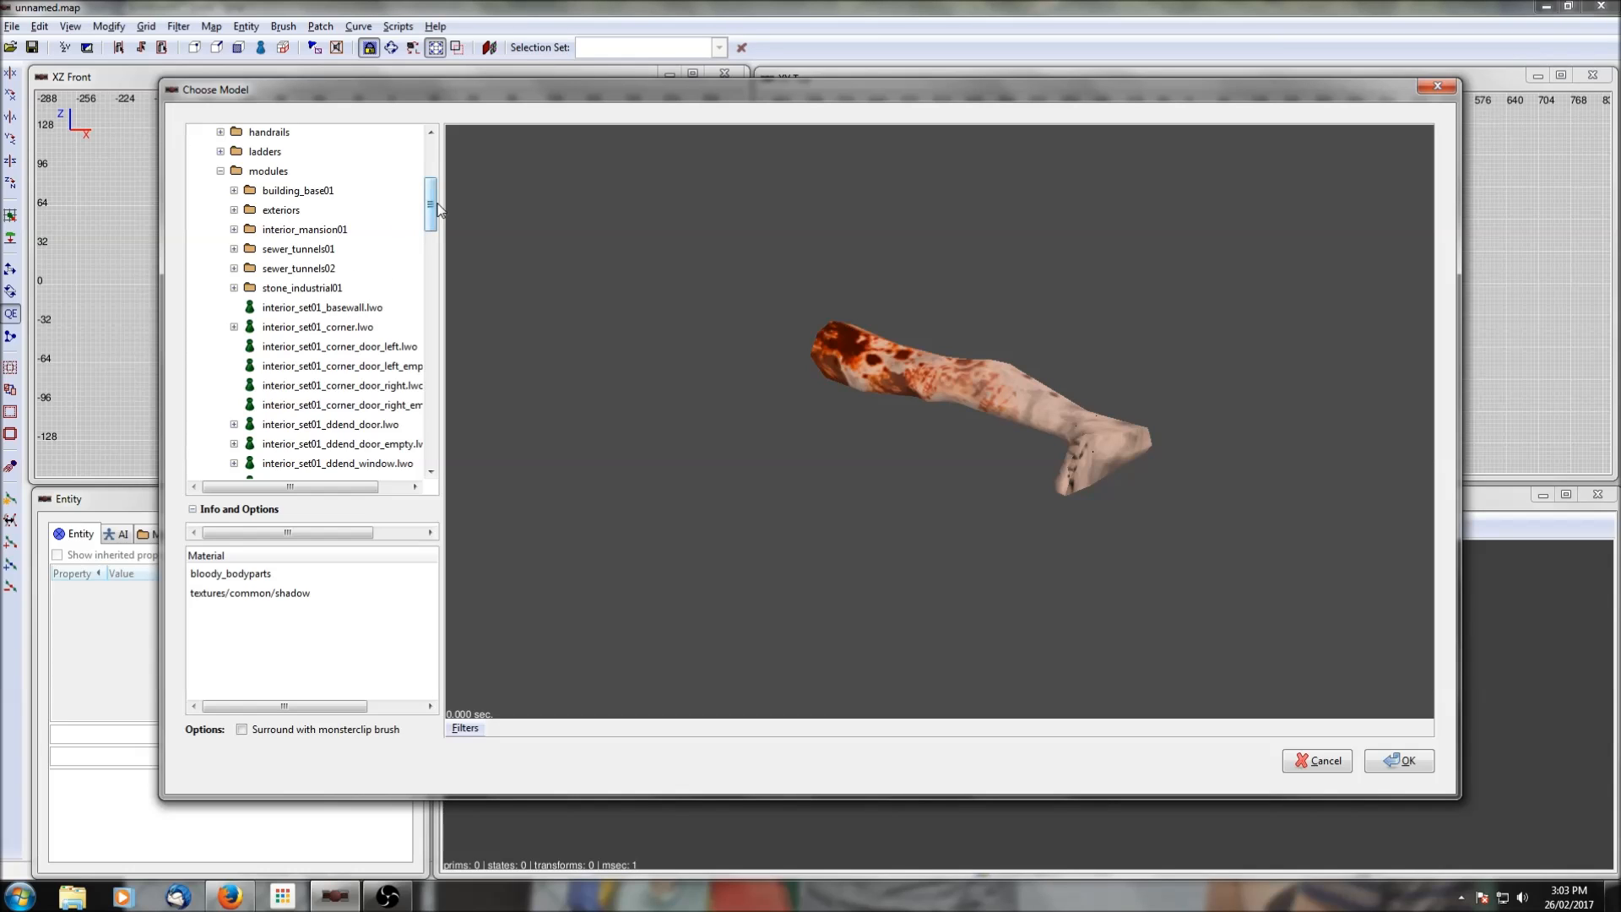
click(312, 308)
click(320, 365)
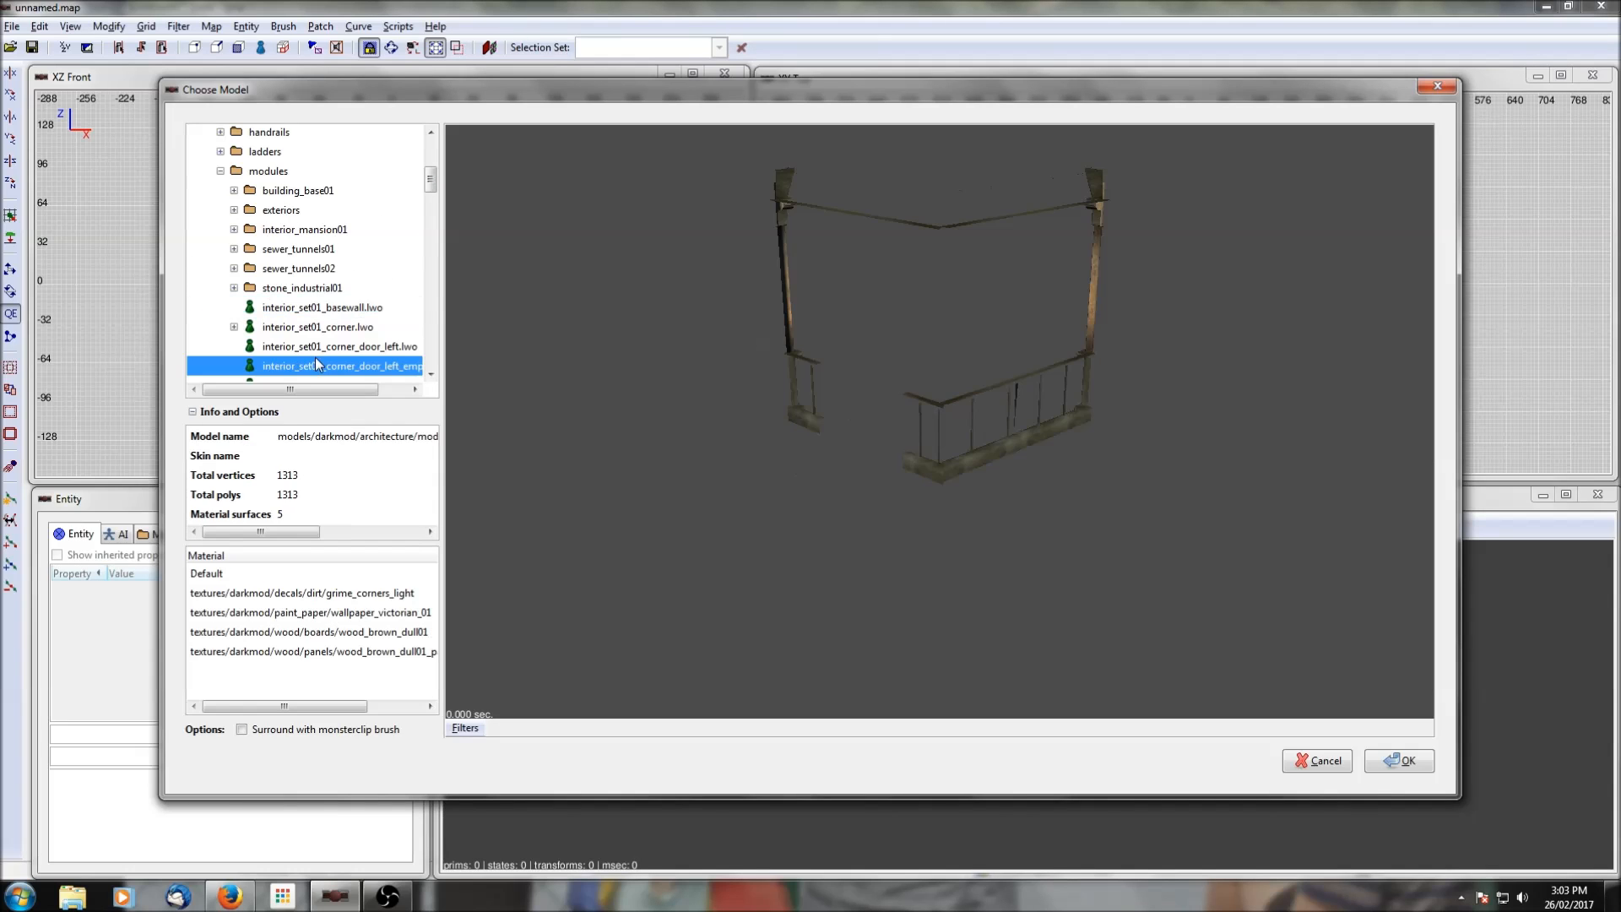
drag(731, 328, 1097, 623)
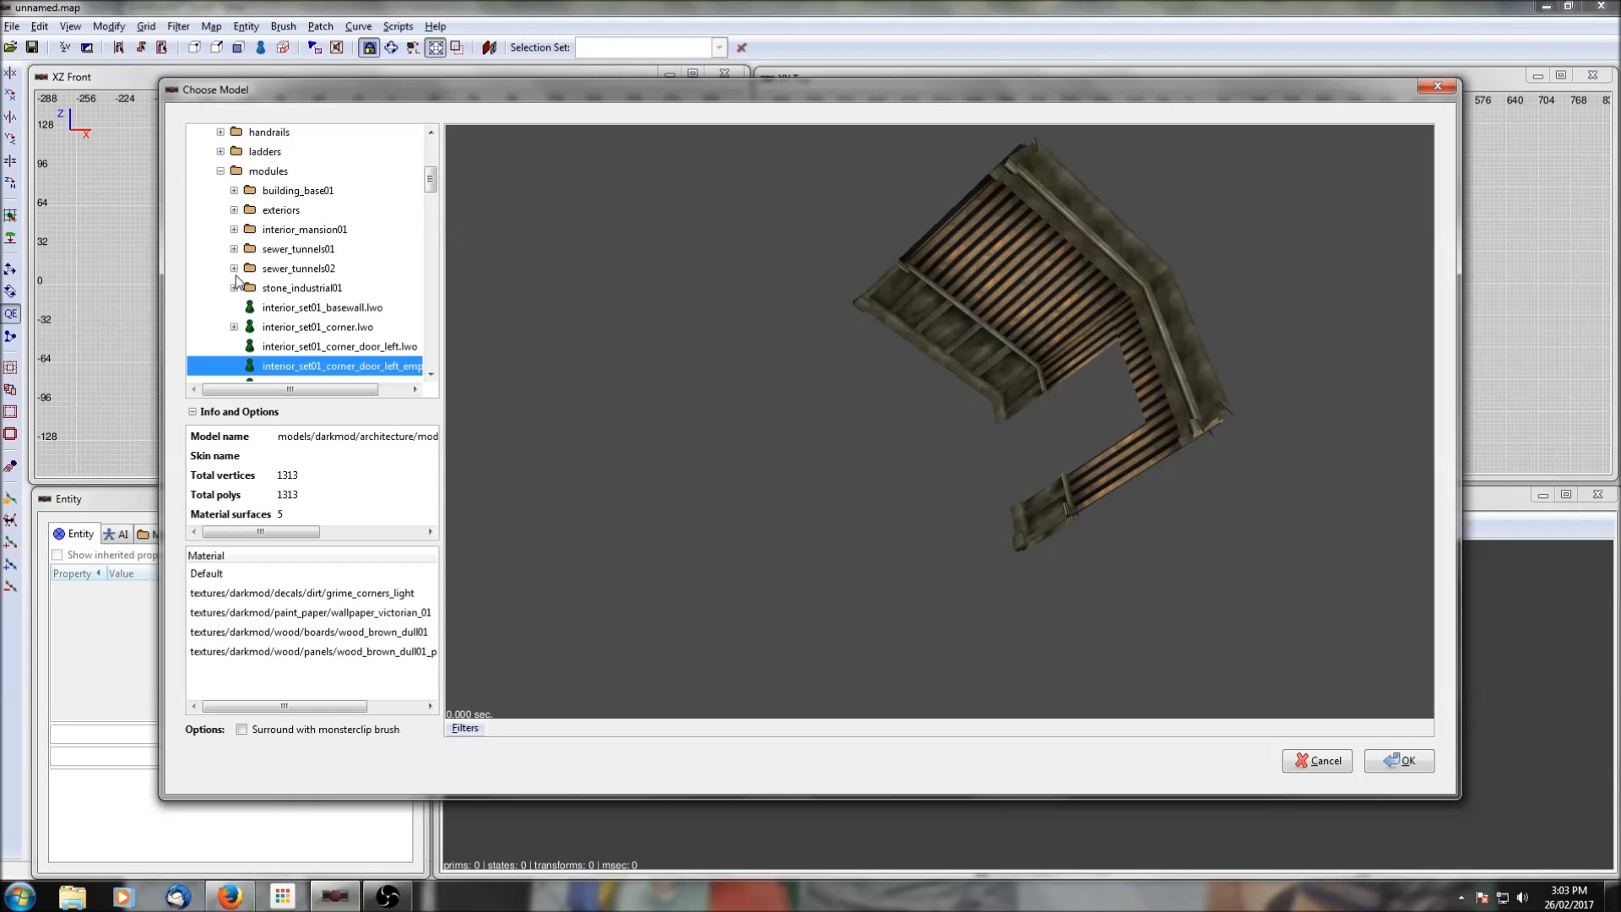
Step: Look through the exteriors and stone_industrial01 module folders and preview the ext_stone03_door01.lwo model
click(234, 210)
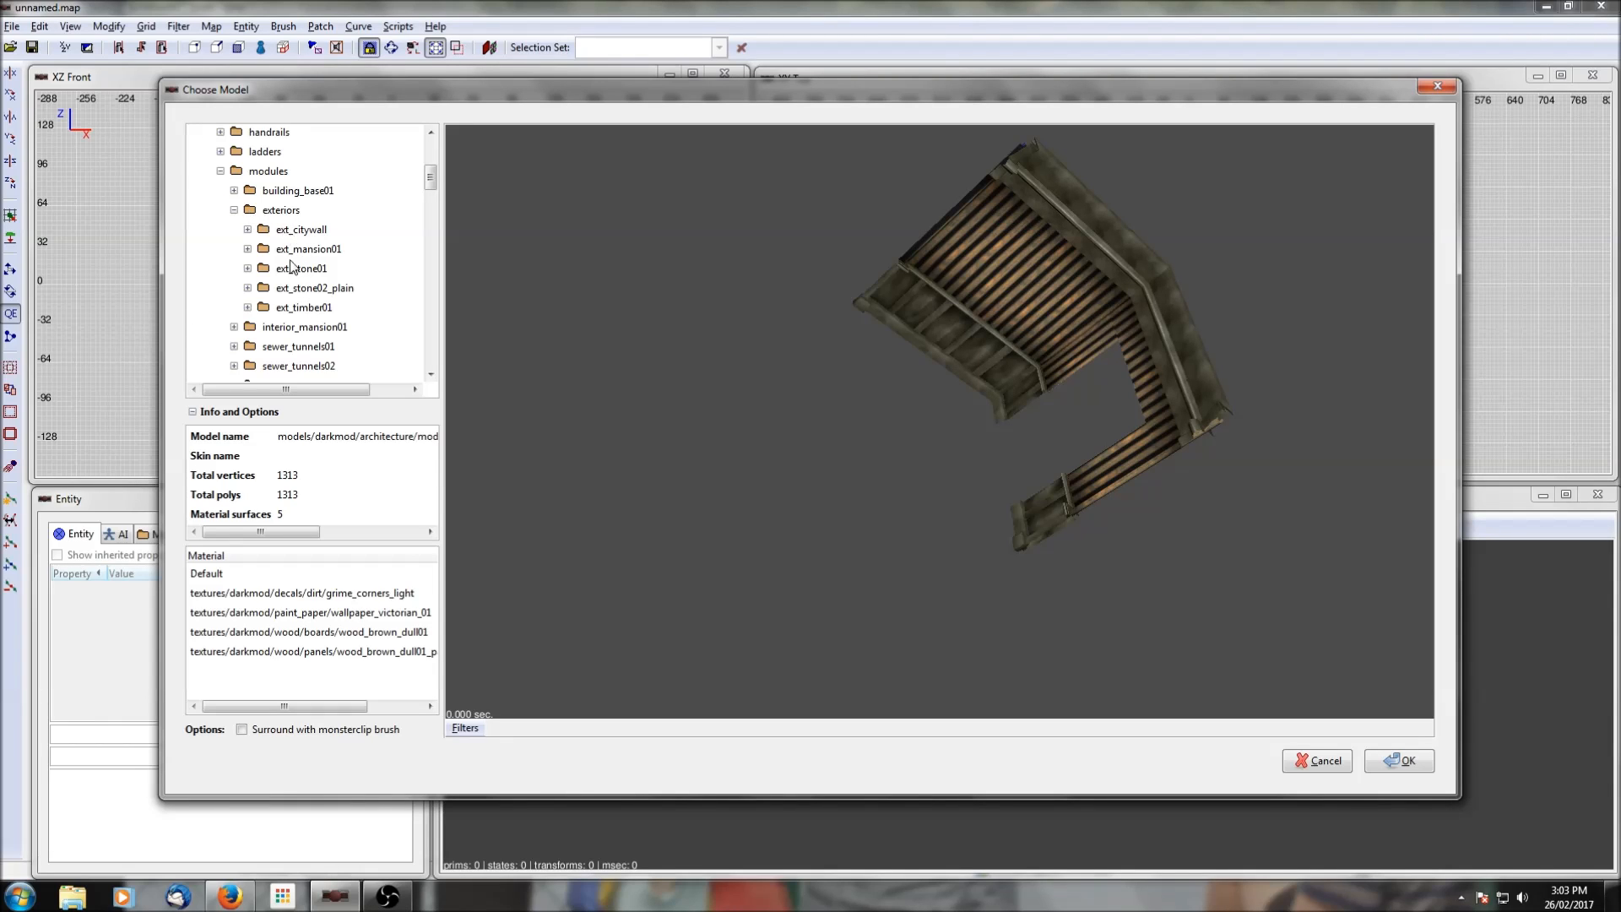
click(235, 211)
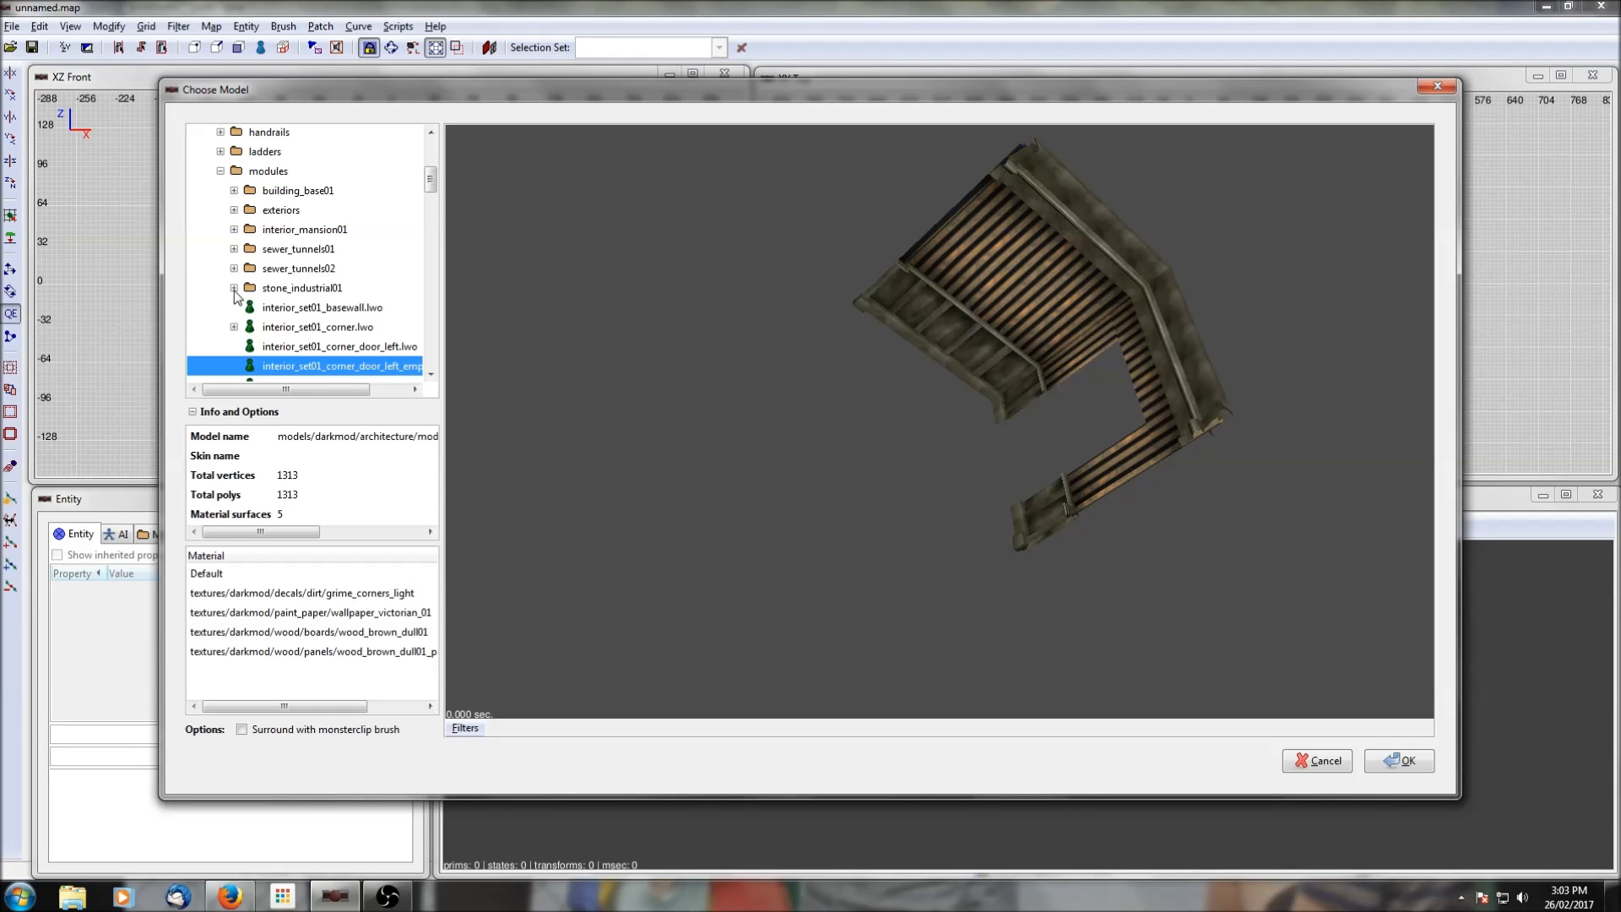
click(234, 288)
click(309, 310)
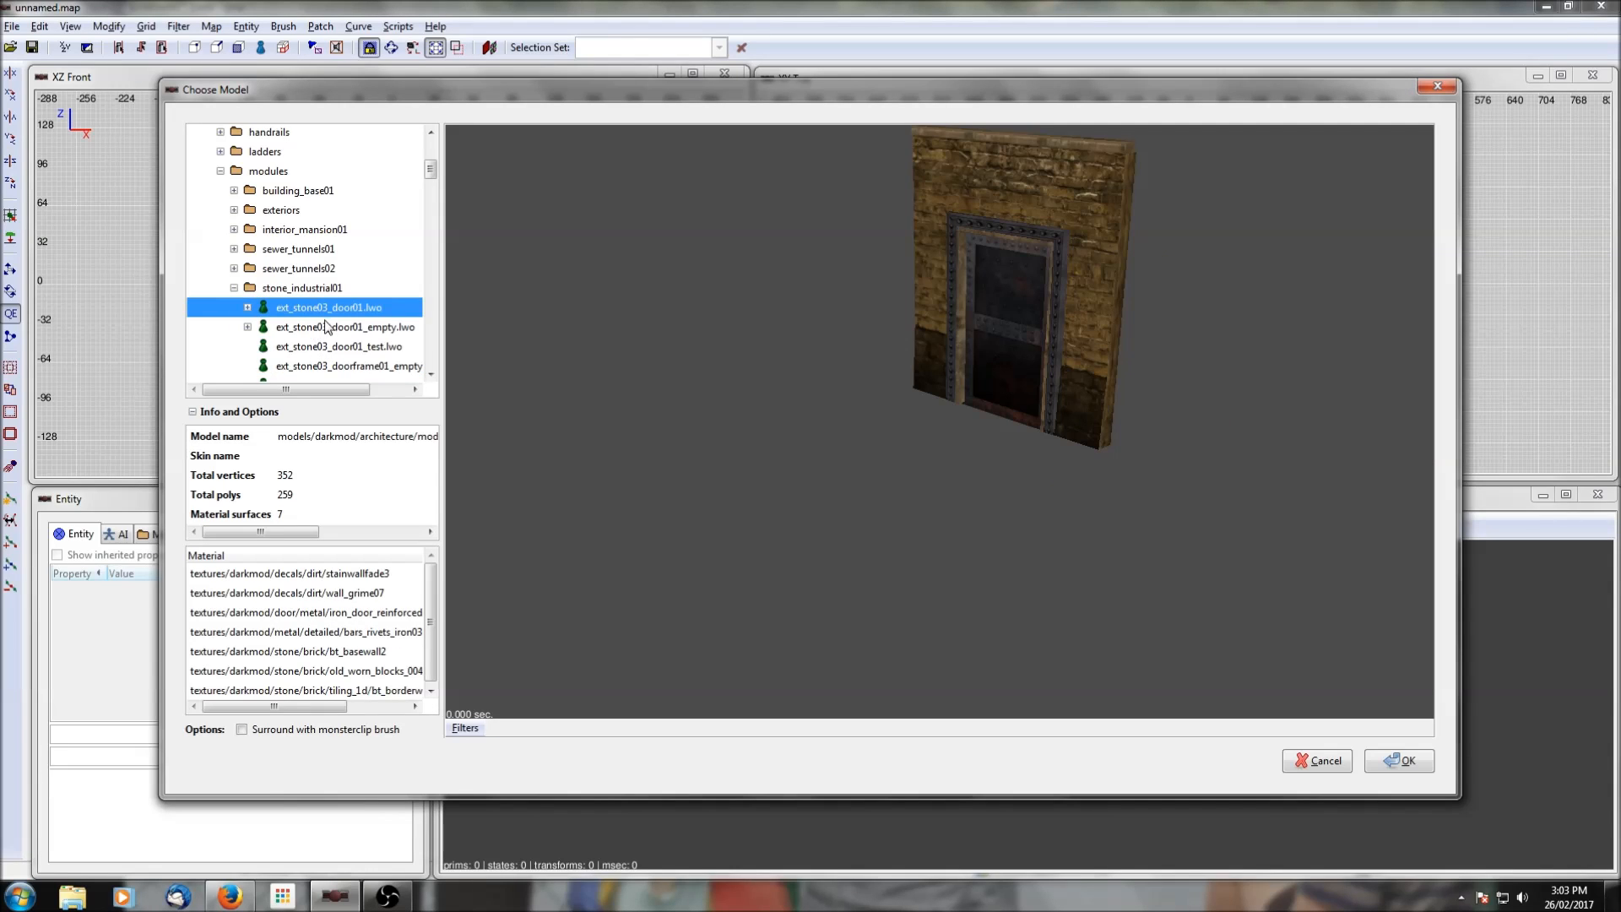
click(234, 287)
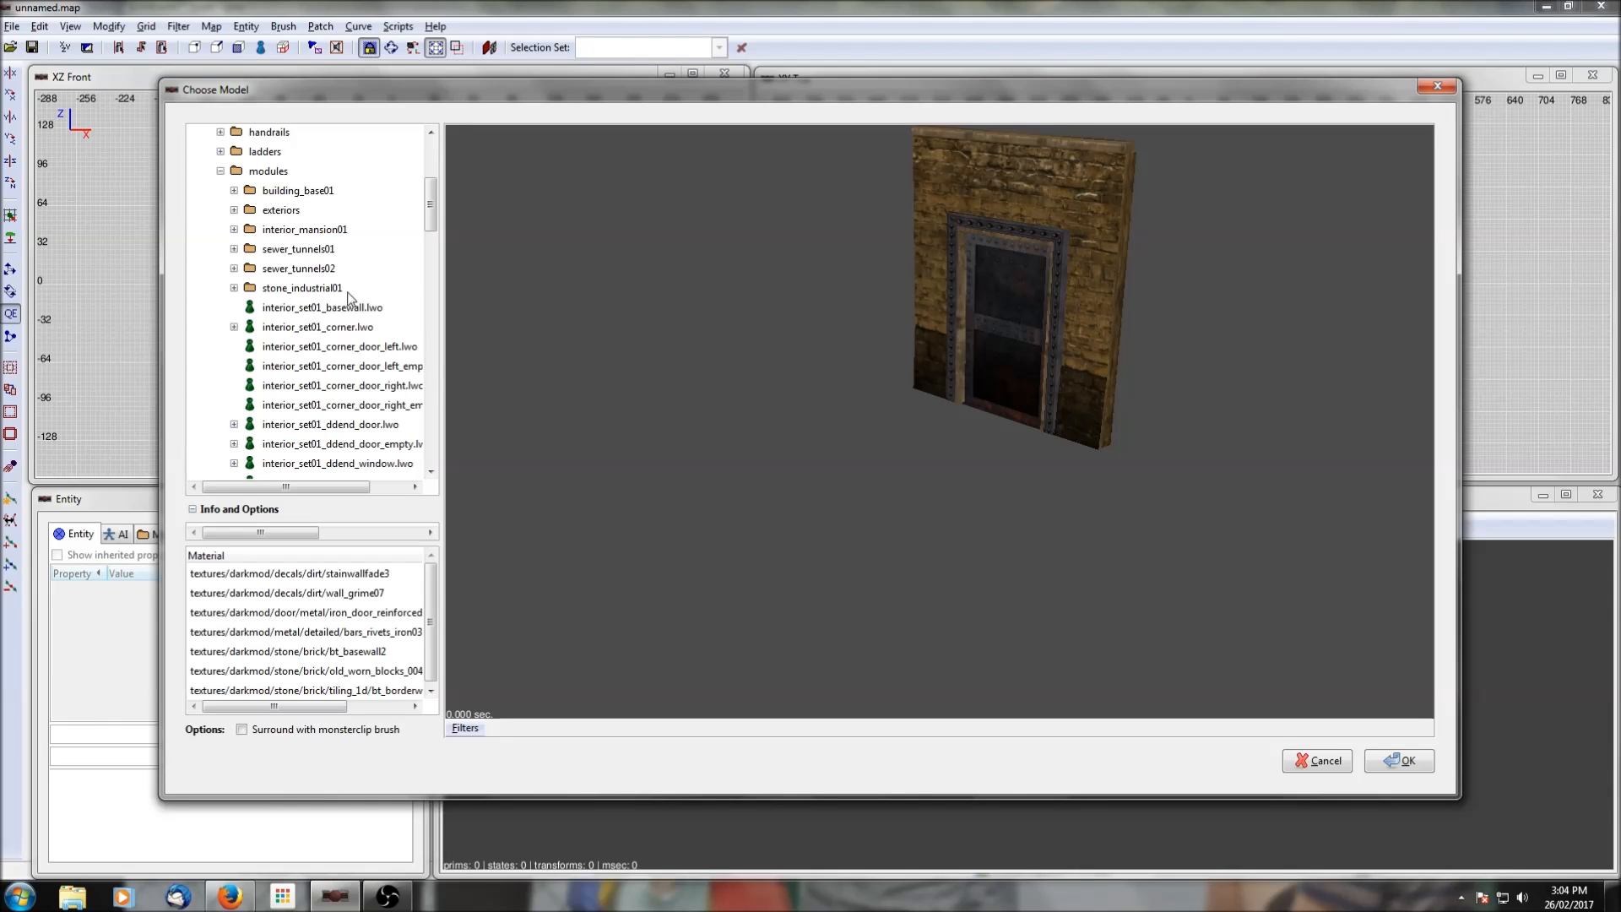
Step: Expand the exteriors folder and its ext_timber01 subfolder to list the timber module models
click(234, 210)
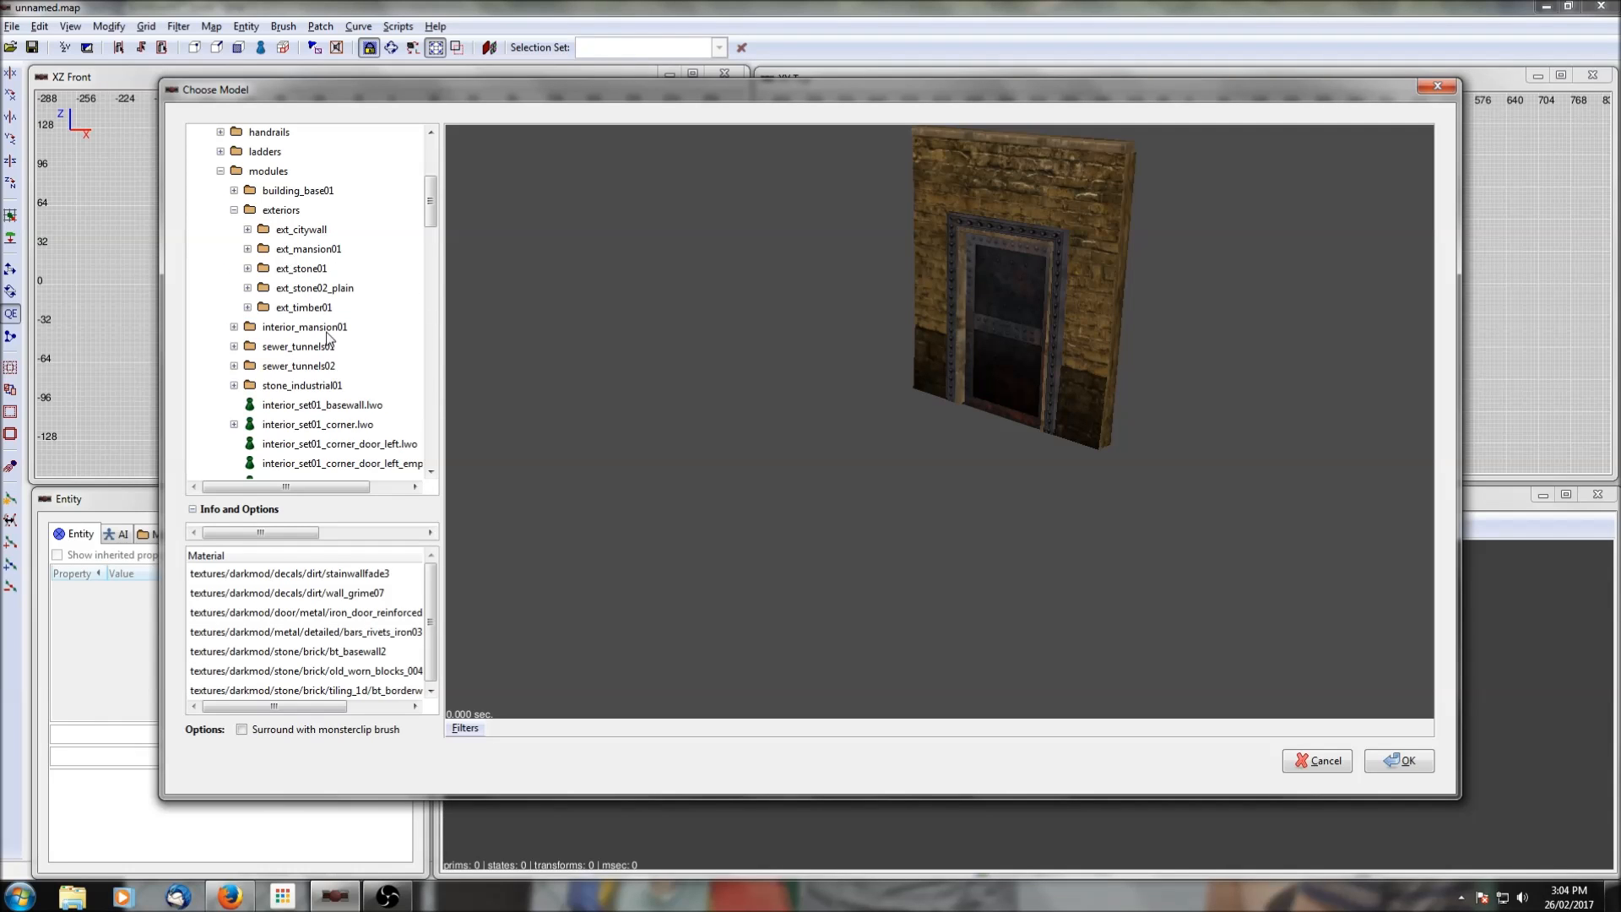
click(297, 309)
click(247, 307)
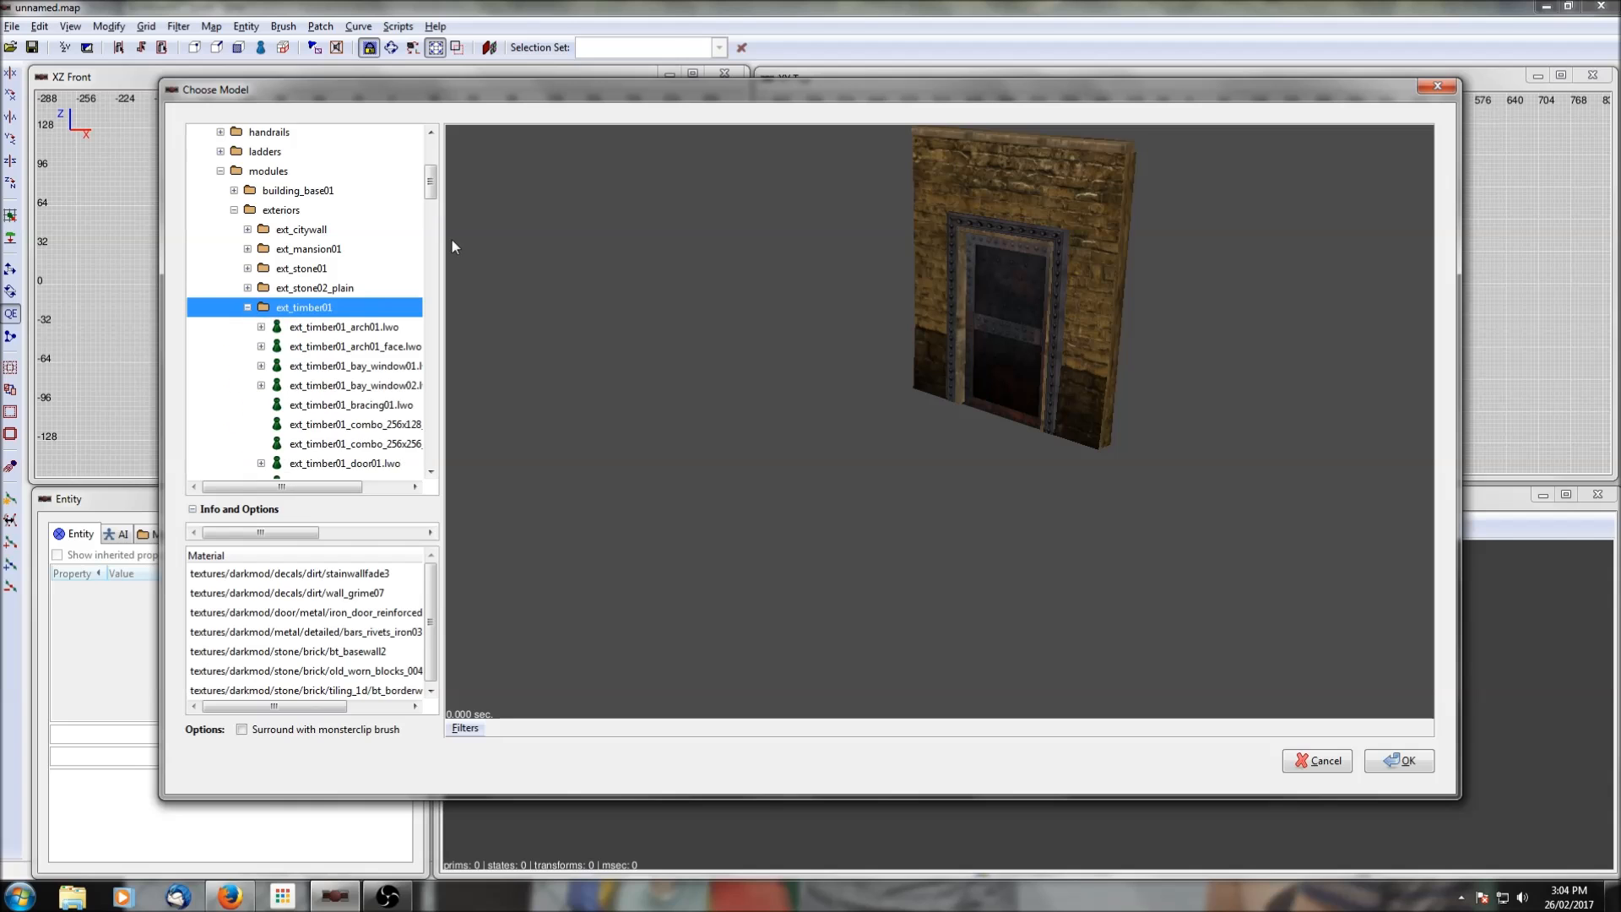
mouse_move(430, 188)
mouse_down()
mouse_move(431, 300)
mouse_move(434, 202)
mouse_up()
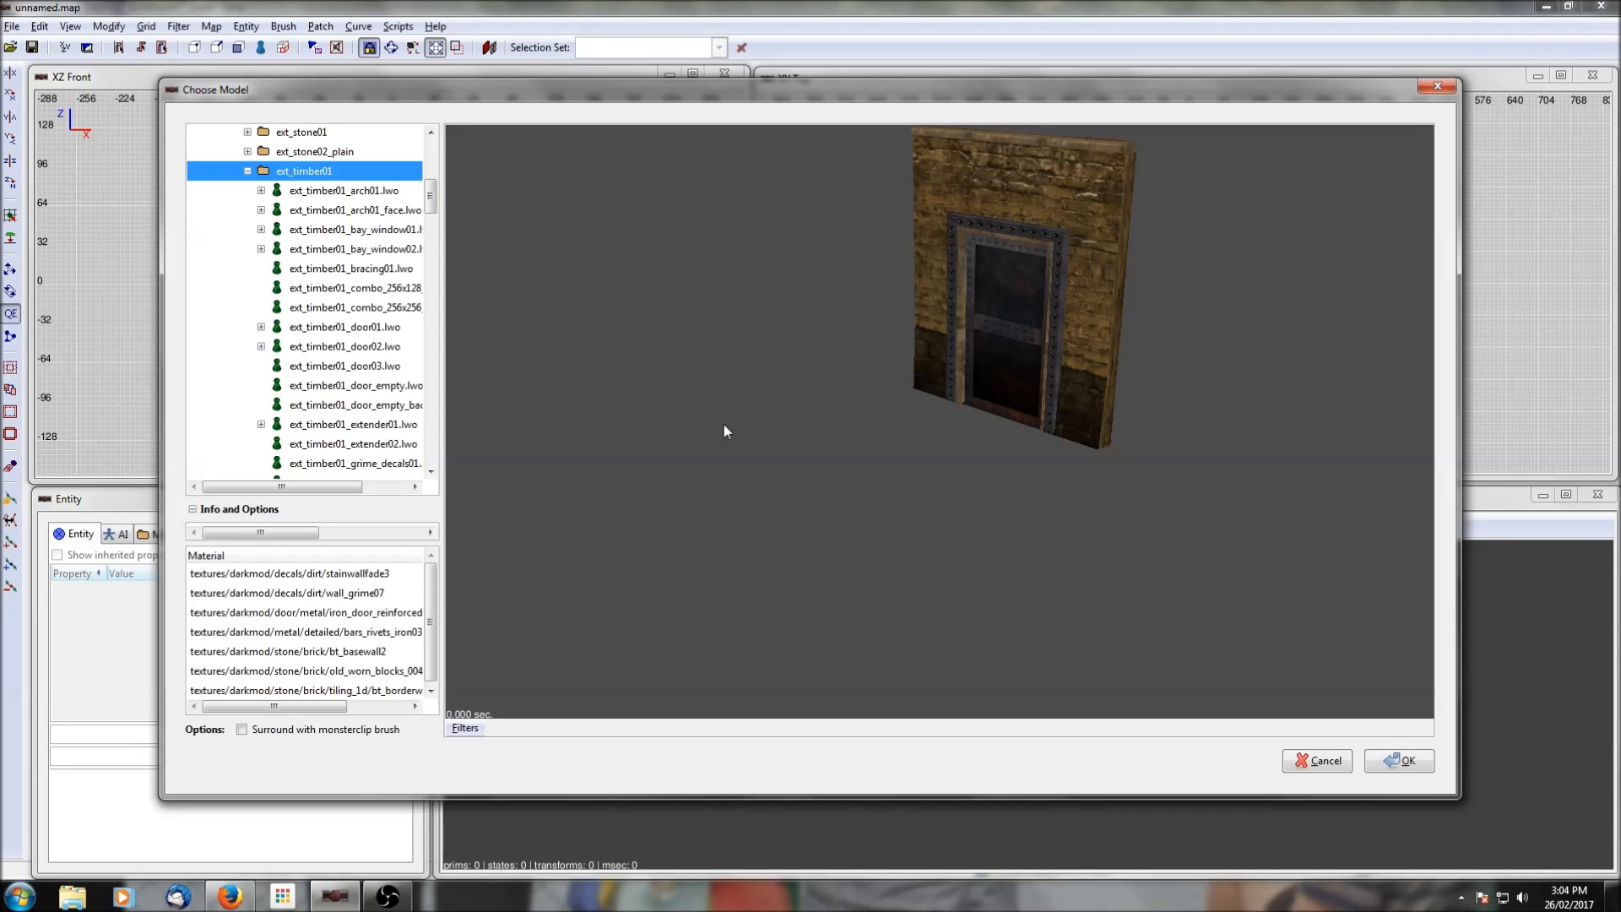
Step: Preview the ext_timber01 bay_window02, bracing01 and door01 models and browse the rest of the set
click(394, 253)
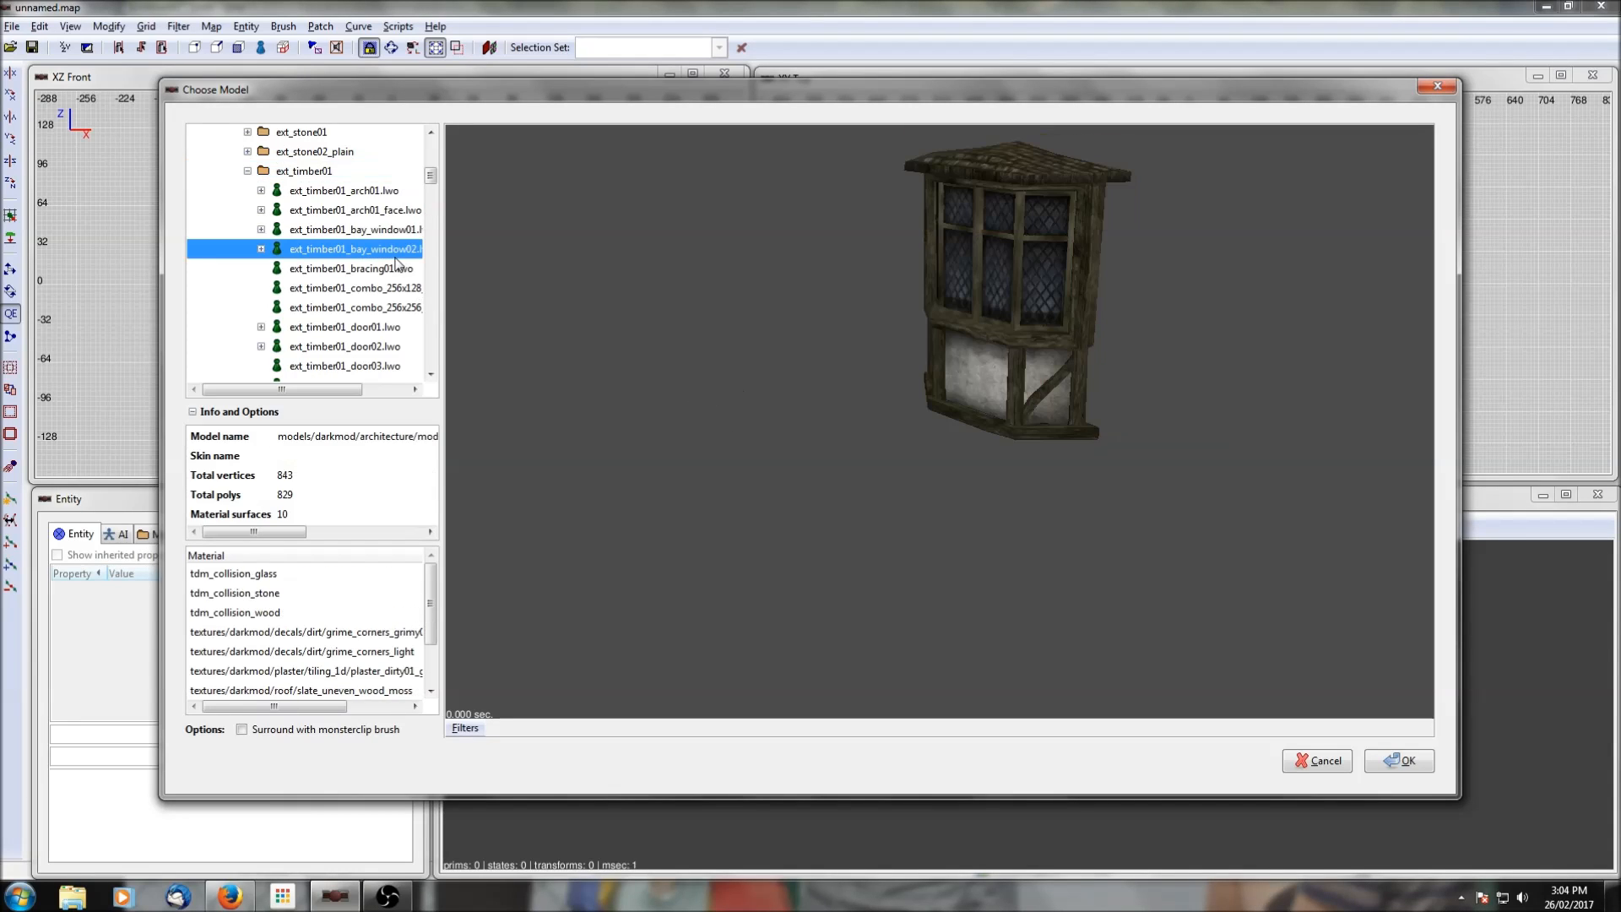
click(312, 271)
click(350, 331)
scroll(361, 291, down, 2)
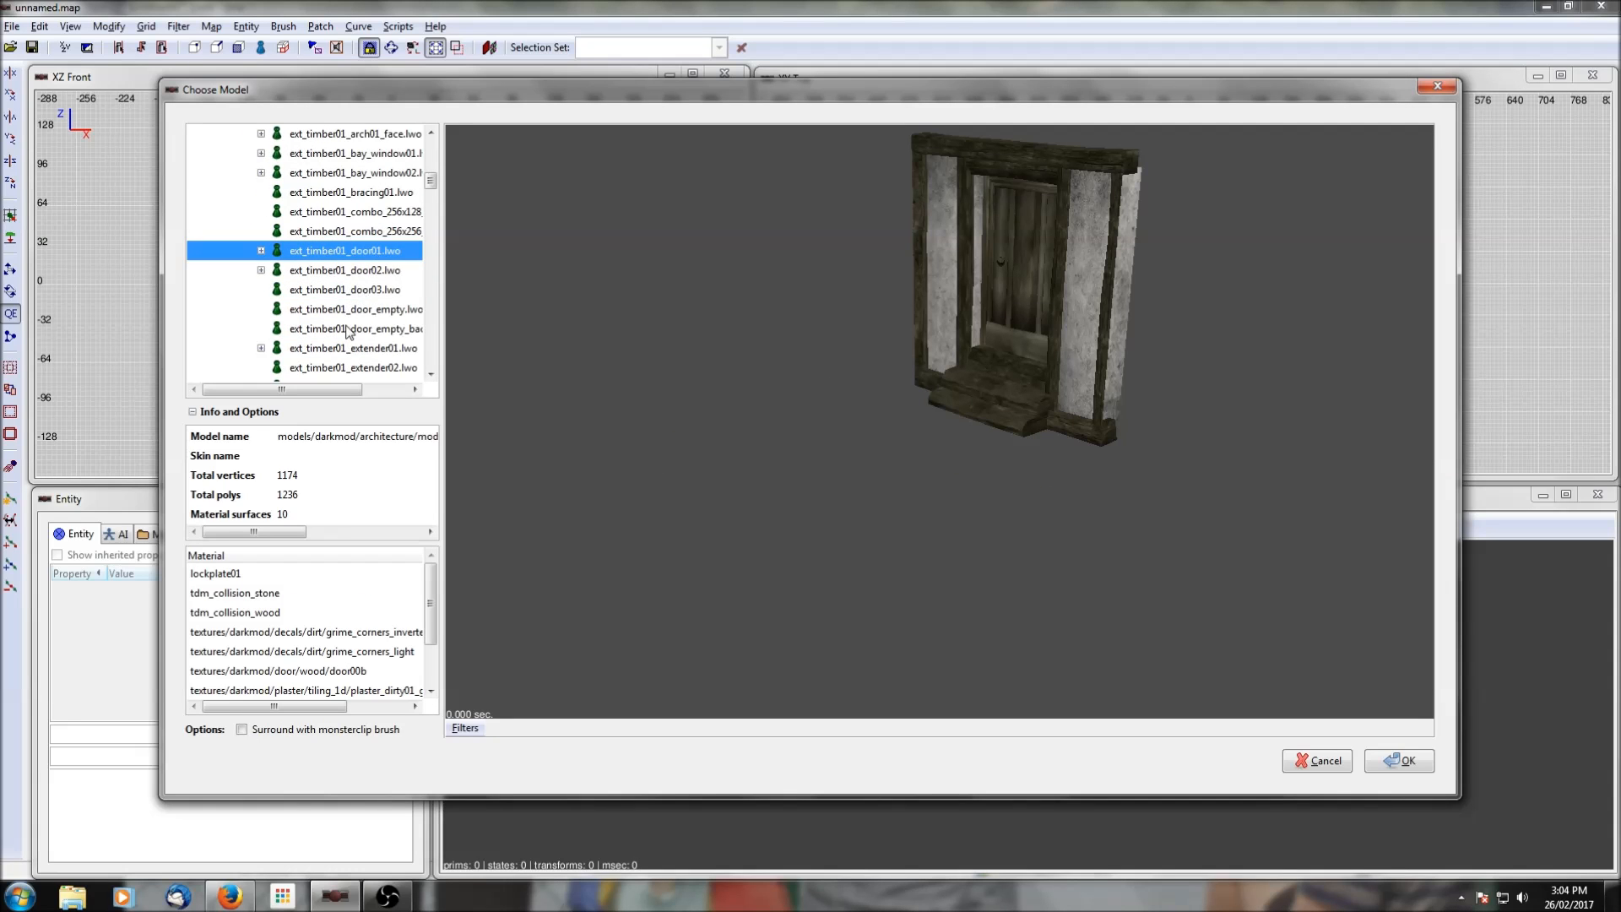
scroll(348, 329, down, 2)
scroll(343, 308, down, 5)
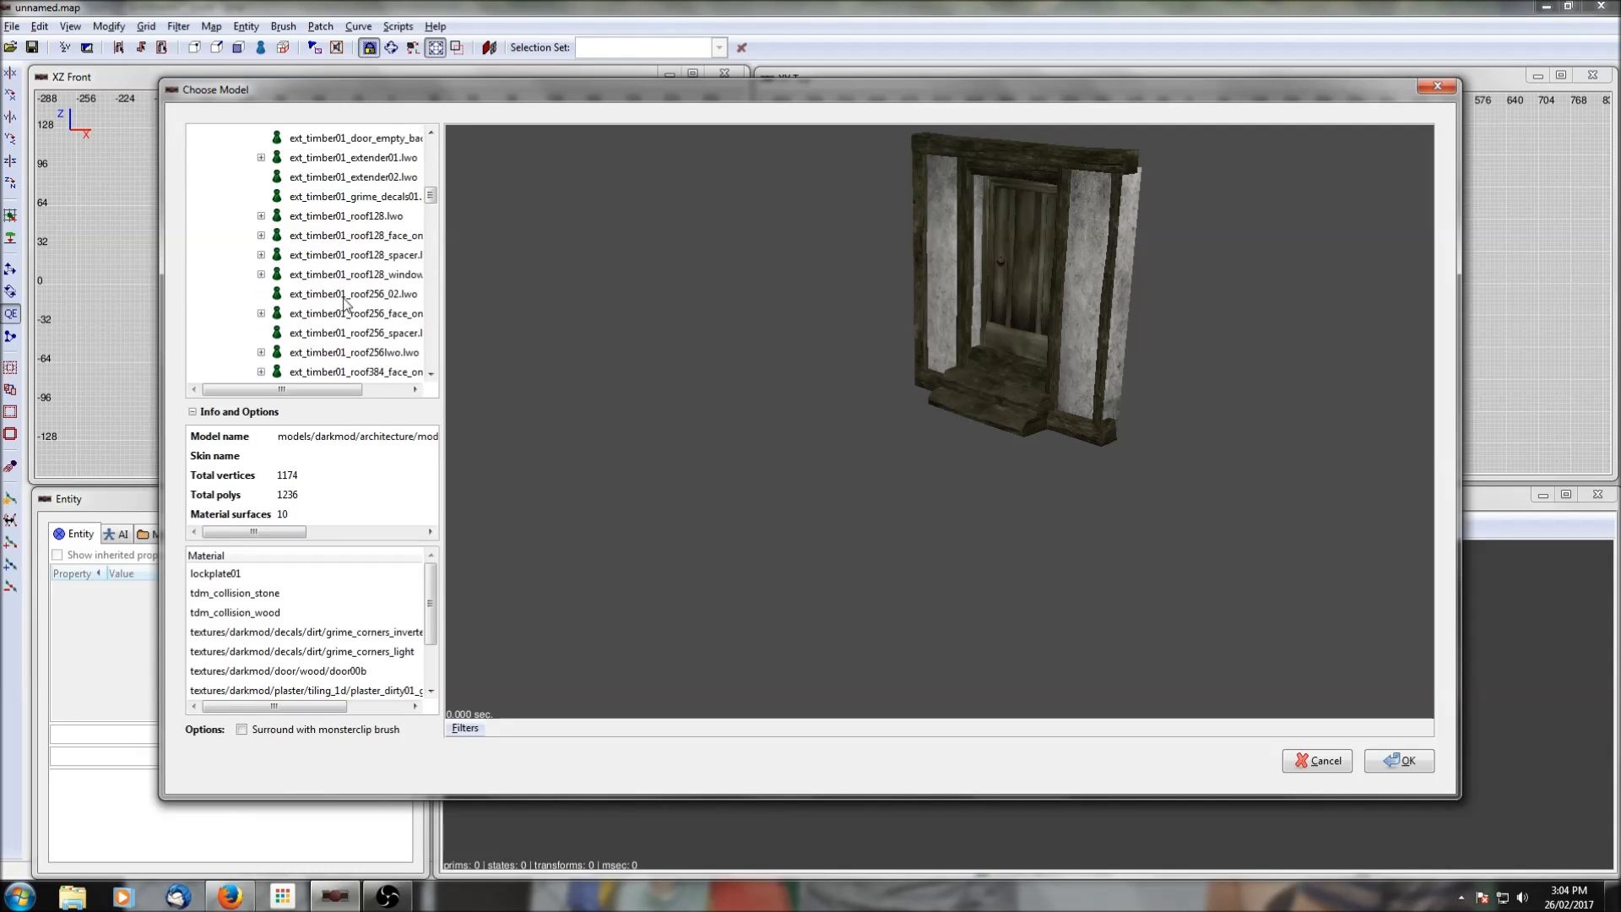
Step: Choose the ext_timber01_wall04.lwo model, inspect it from another angle, and insert it into the map
click(345, 259)
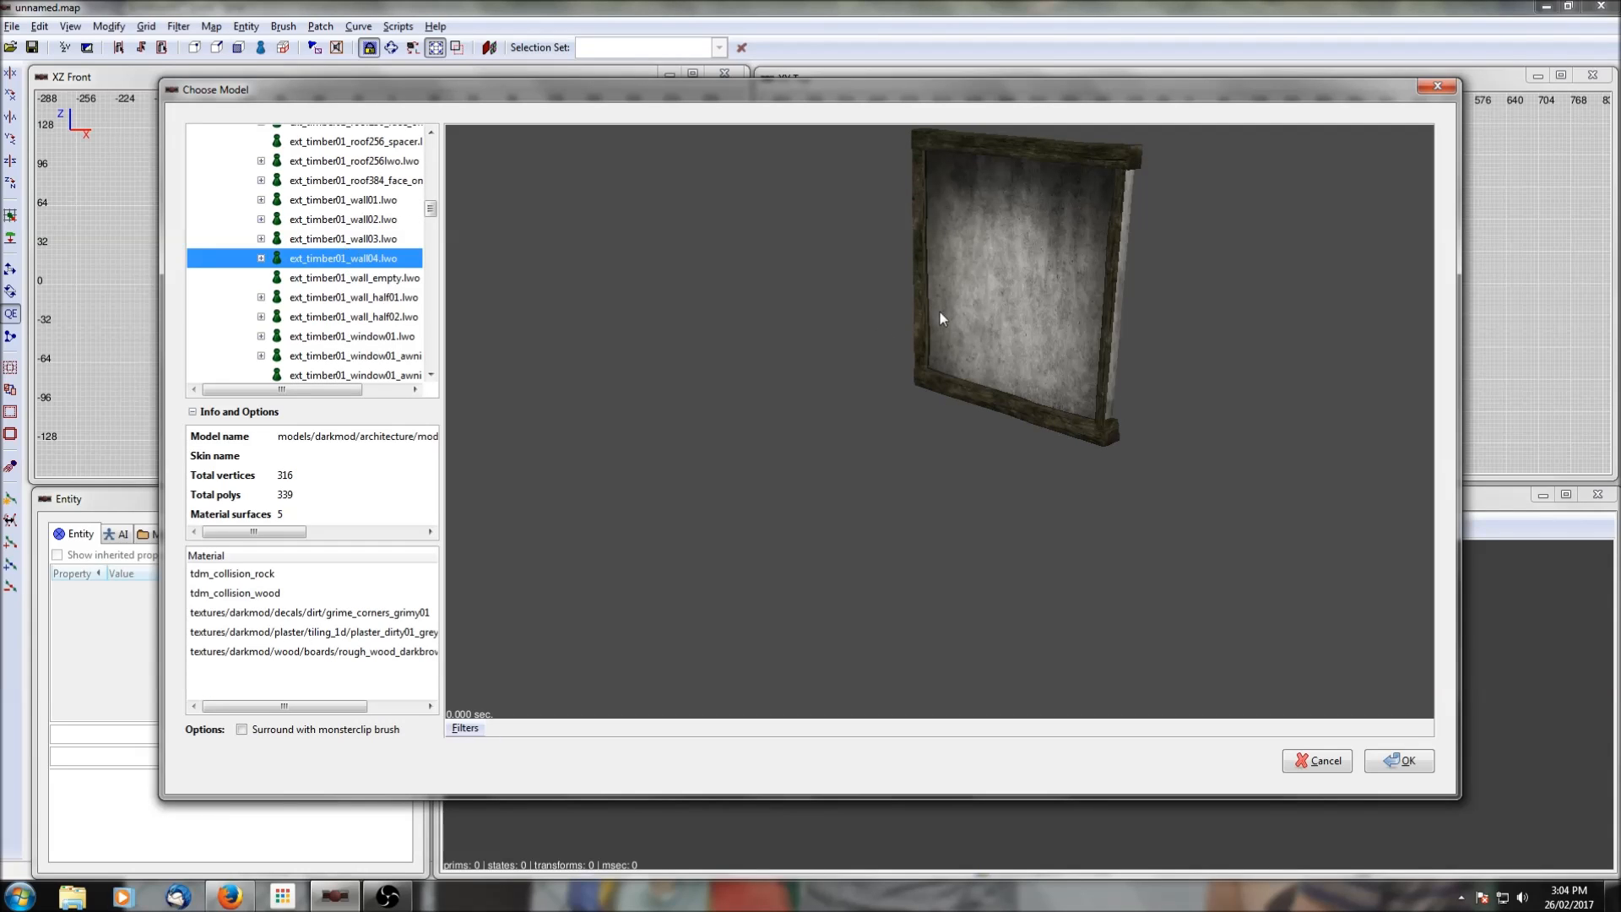
drag(1155, 246, 1050, 309)
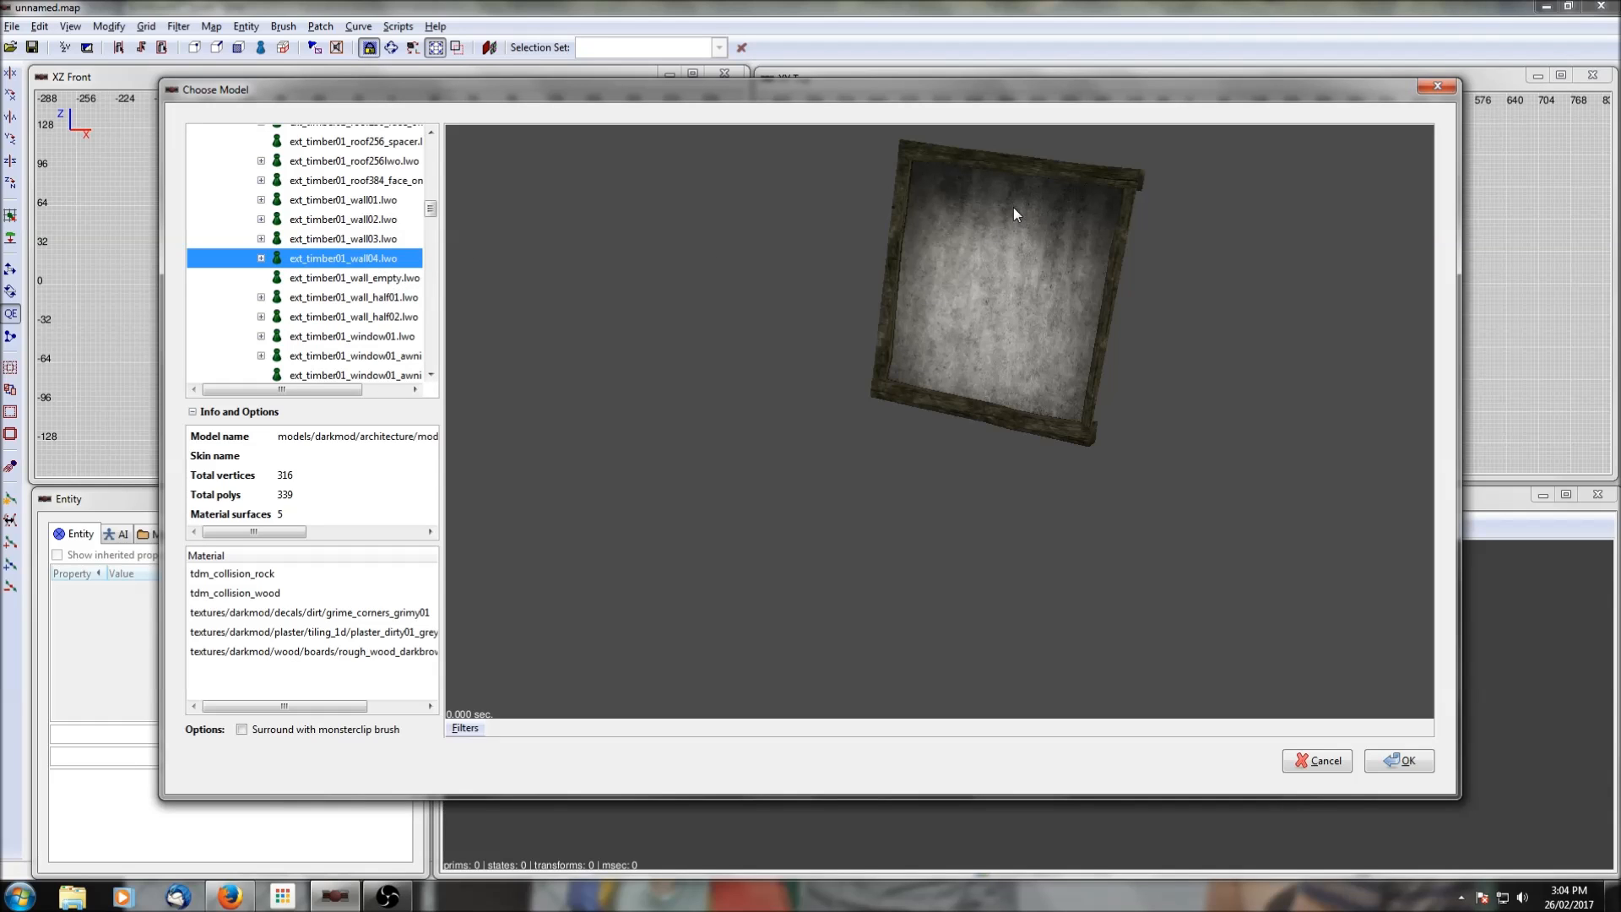
scroll(348, 270, up, 10)
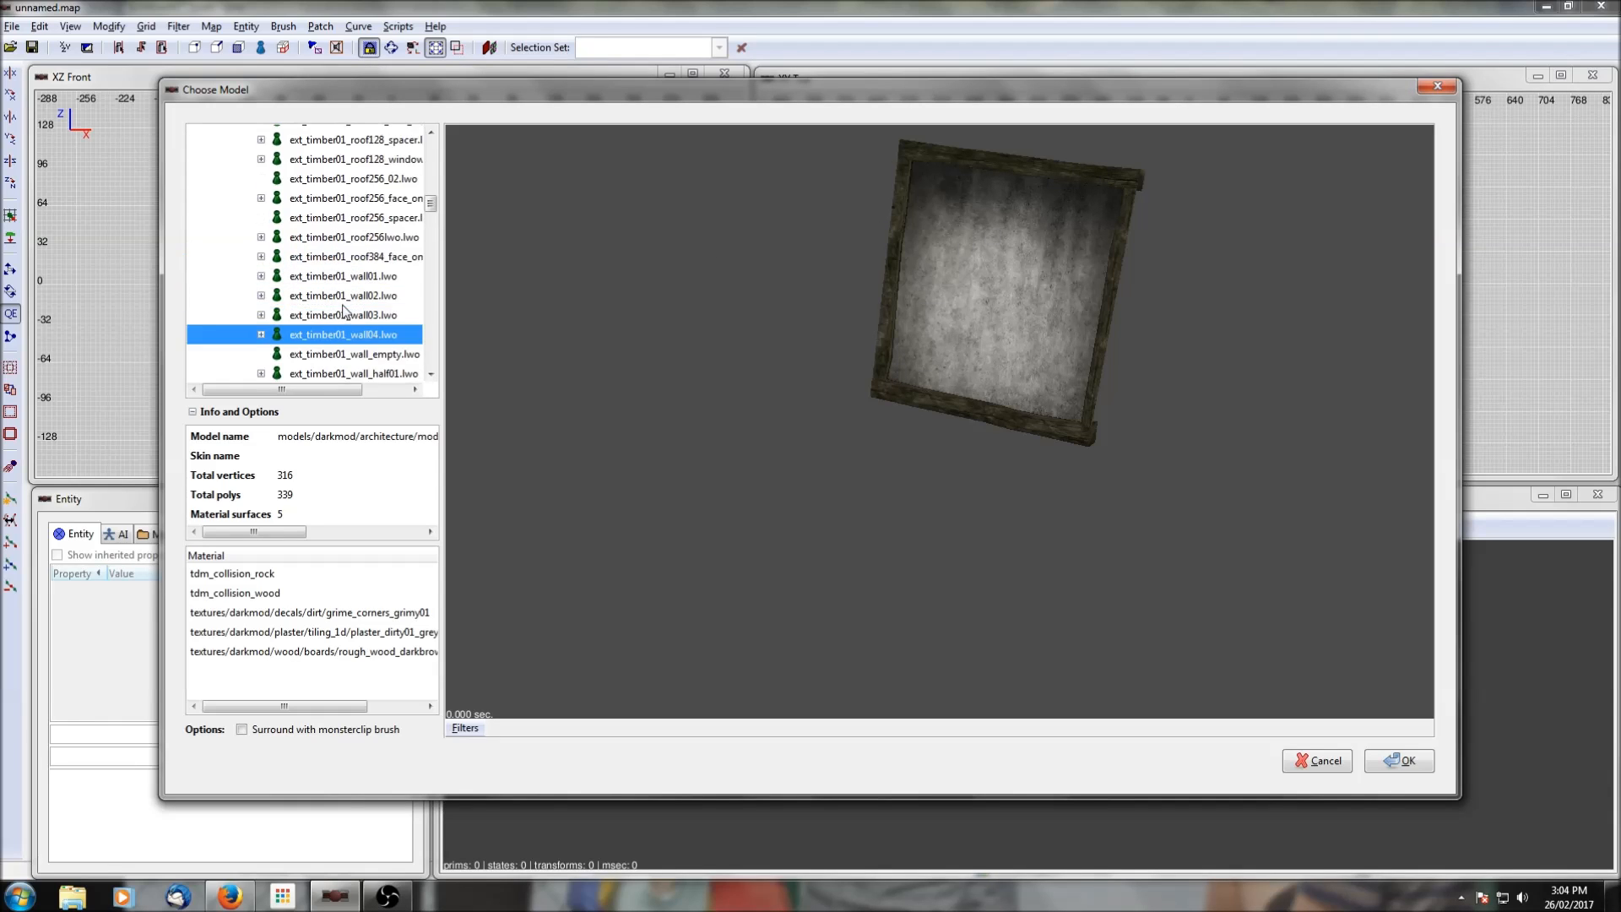
scroll(344, 302, up, 1)
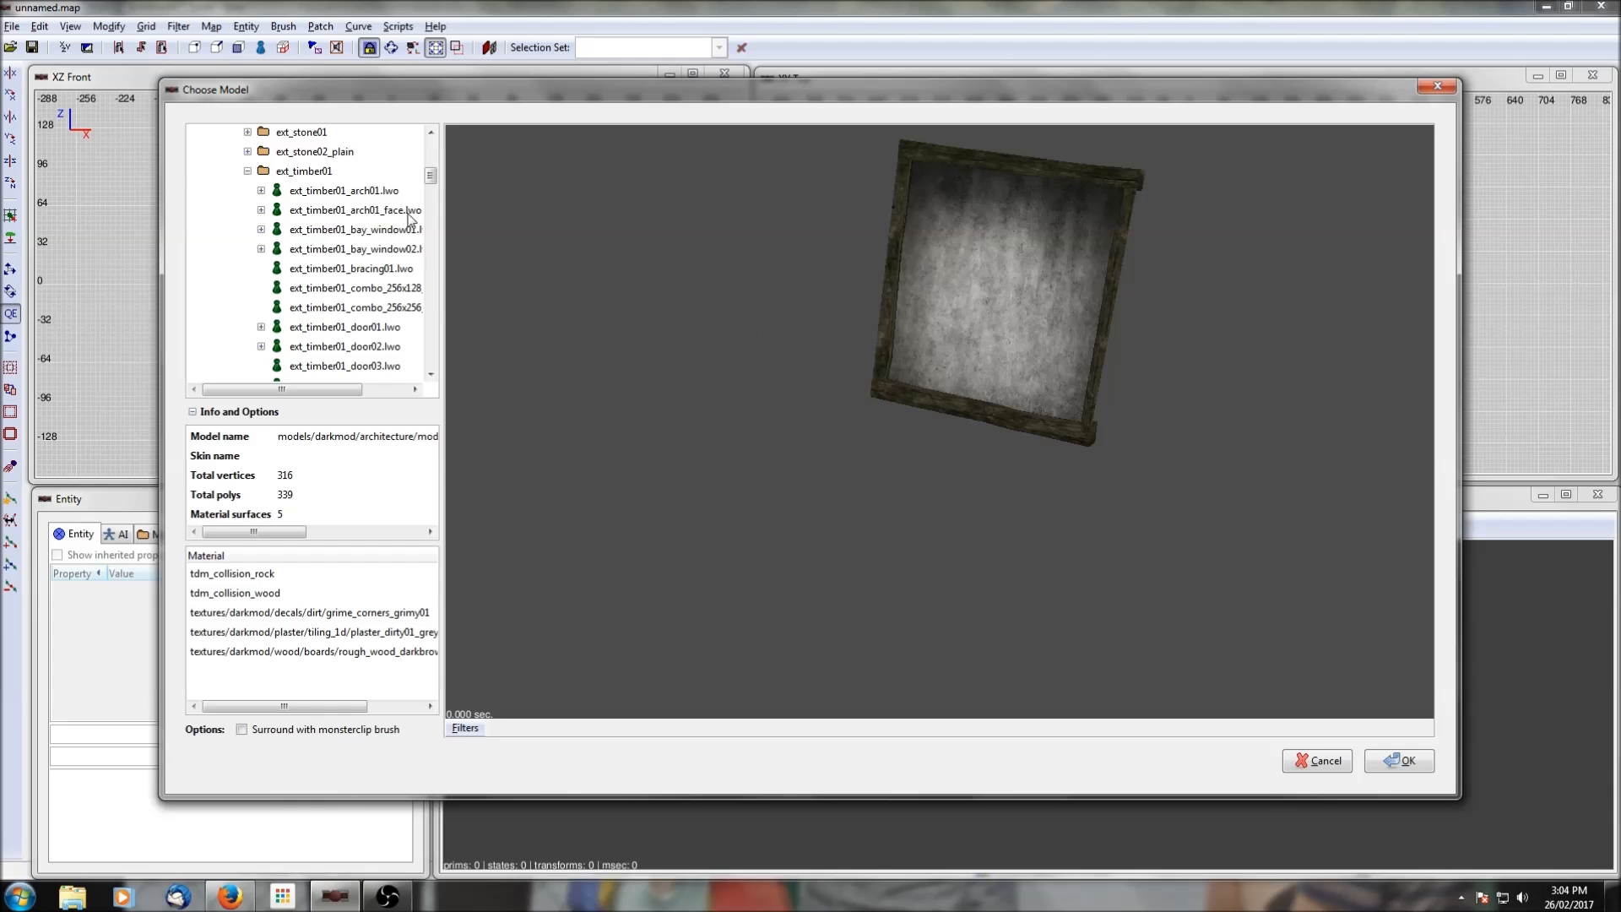
click(1408, 762)
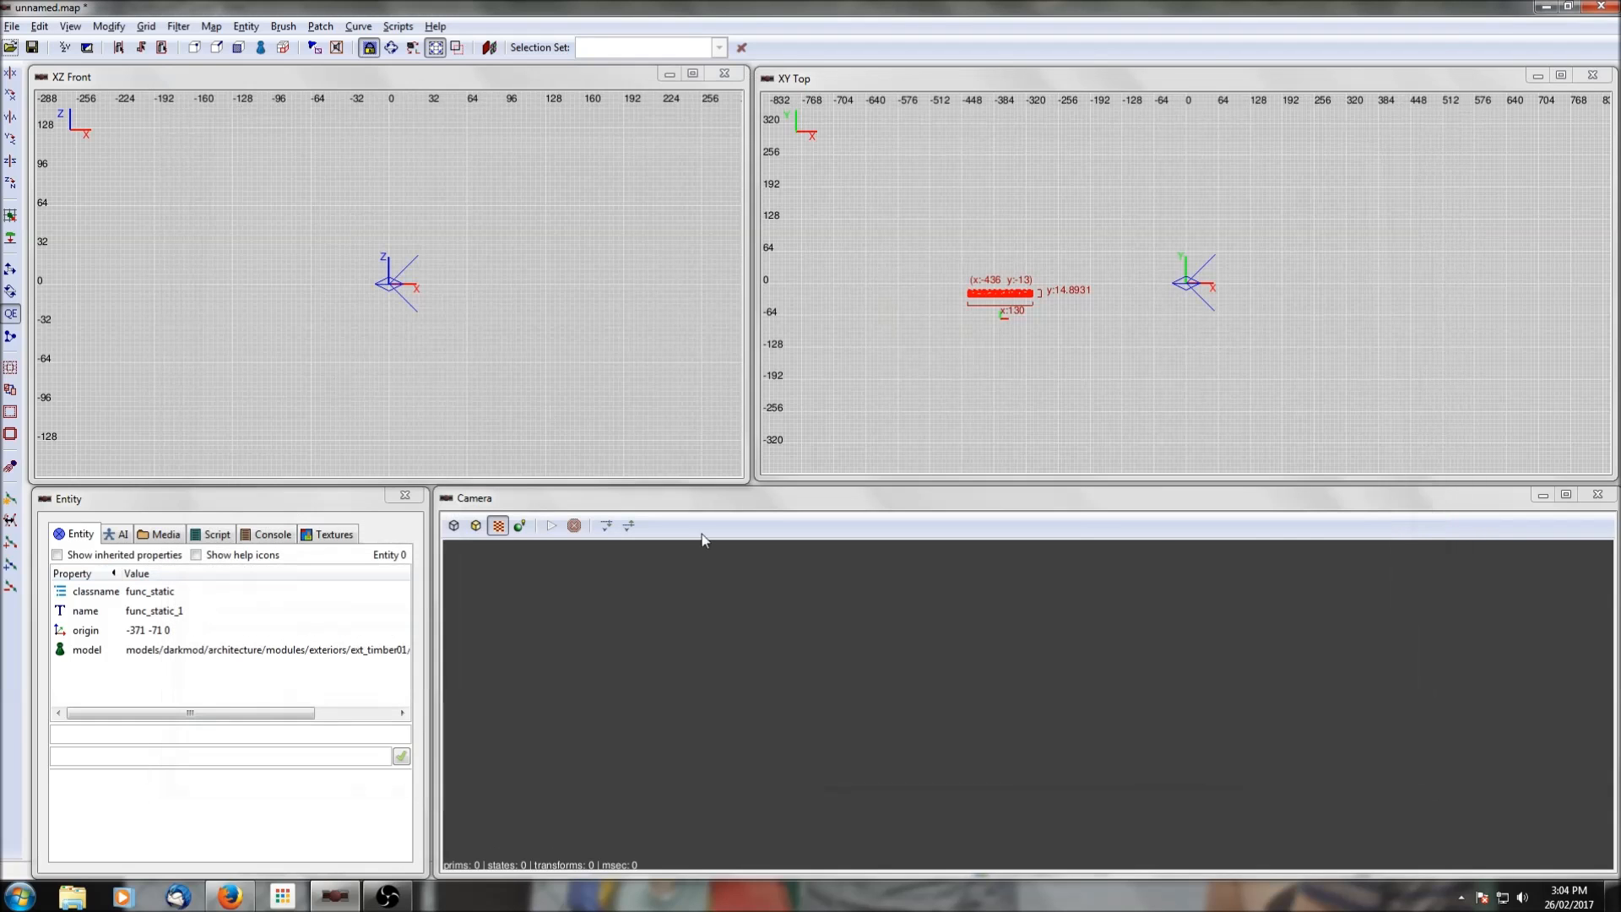
Step: Duplicate the timber wall panel and place the copy flush against its +X side, at origin 64 -128 0
scroll(983, 307, up, 2)
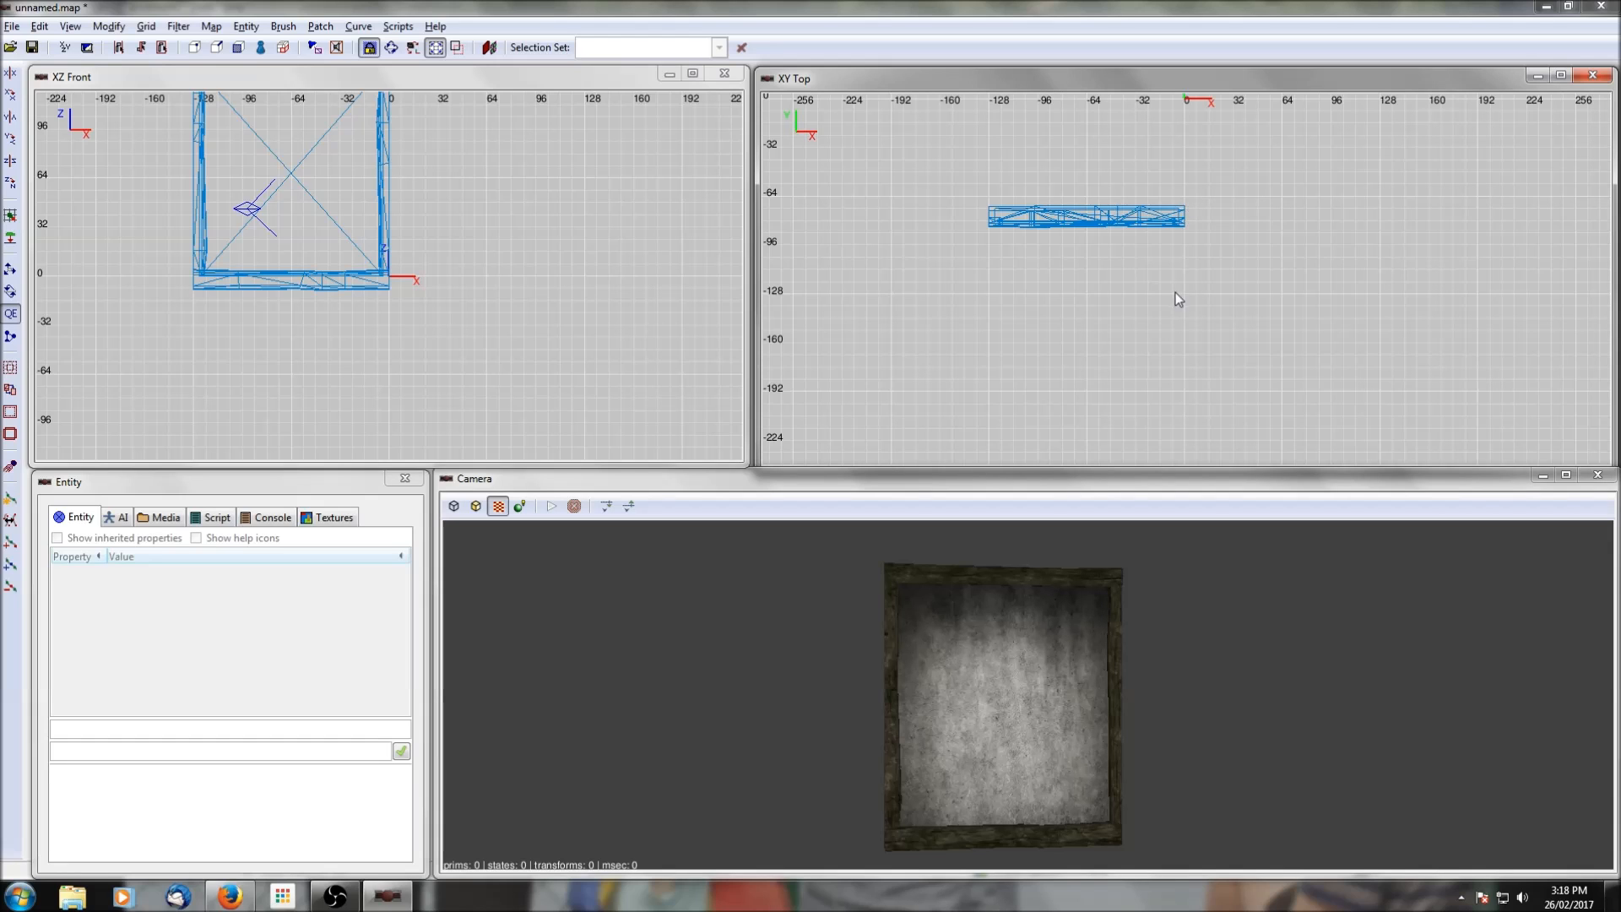
shift+click(1036, 630)
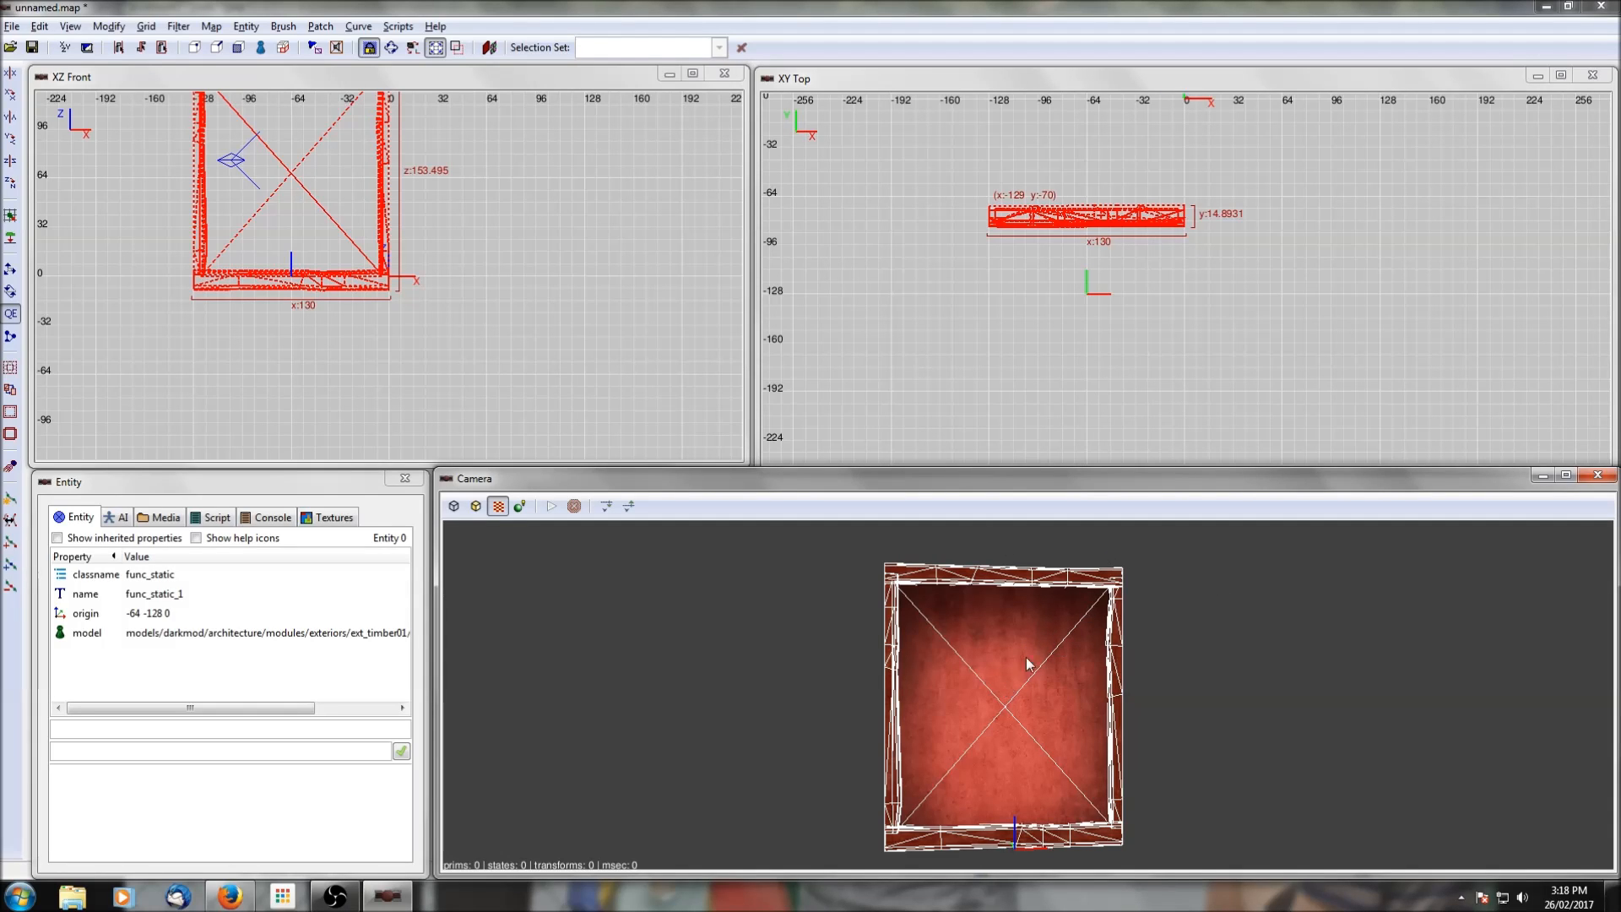
key(space)
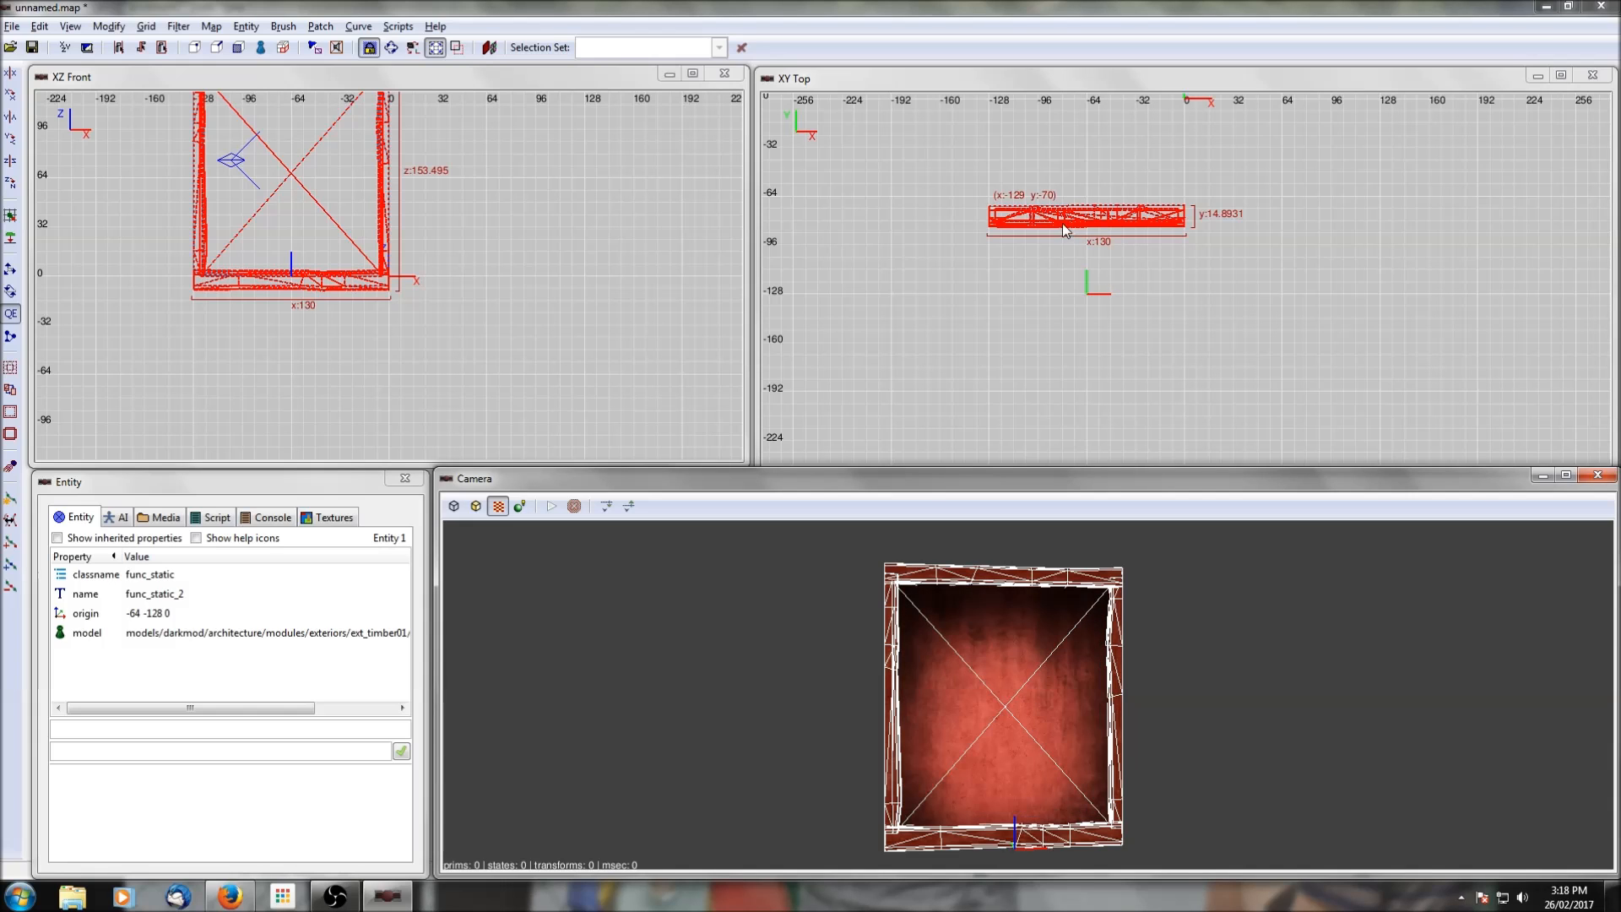
drag(1118, 228, 1312, 227)
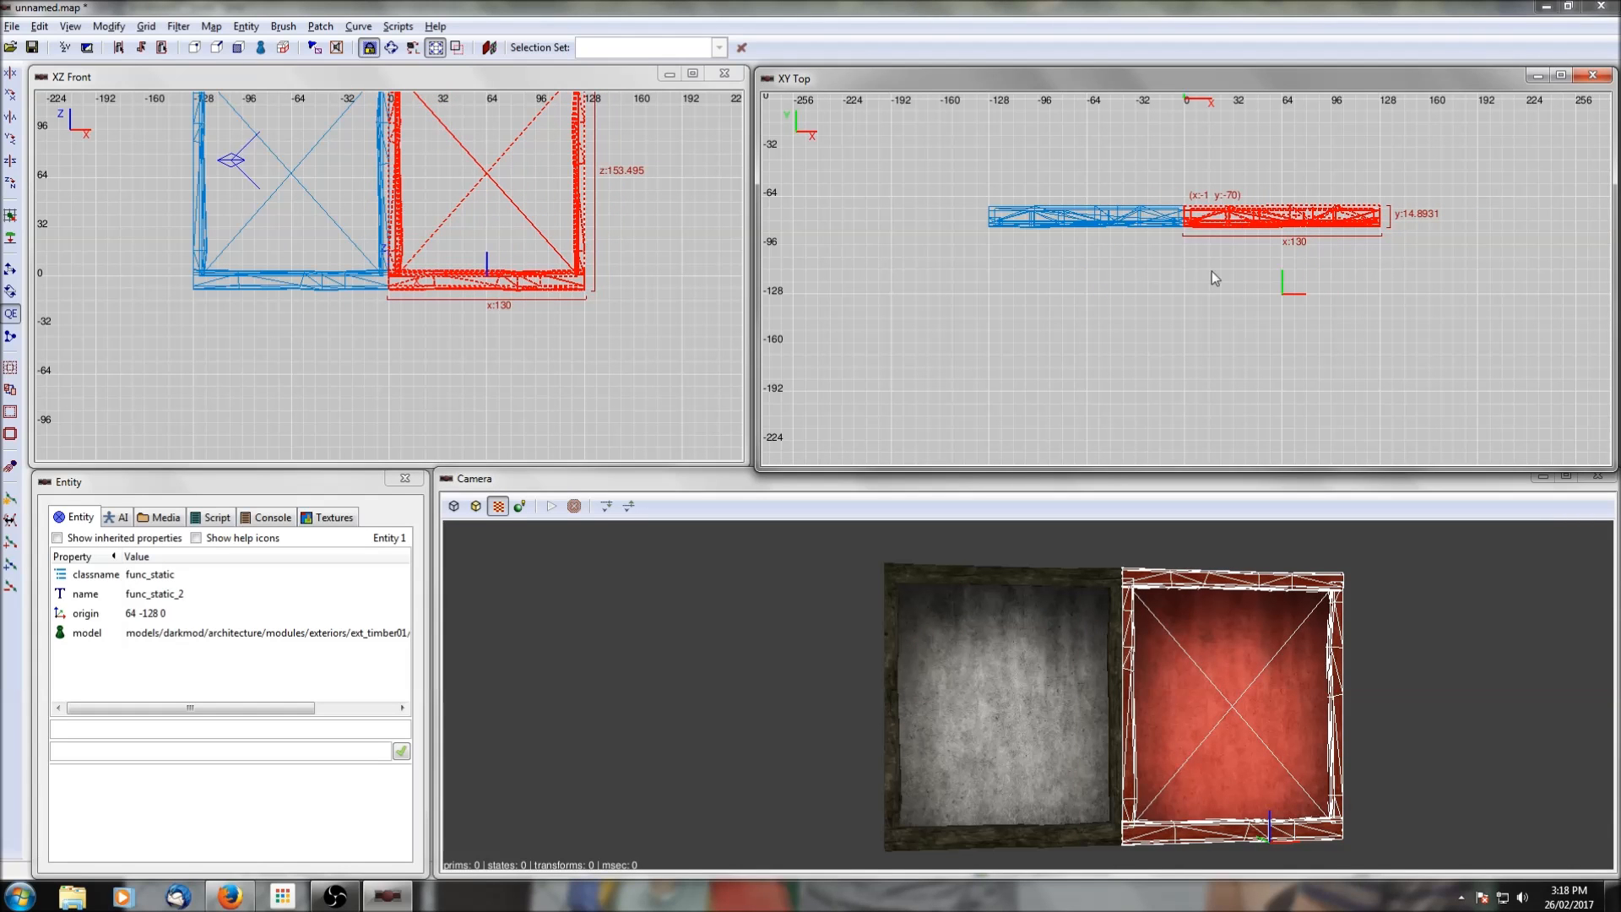
Step: Add two more copies of the wall panel, one at each end of the row, with the -X one at origin -192 -128 0, and deselect
key(space)
drag(1206, 223, 902, 220)
key(space)
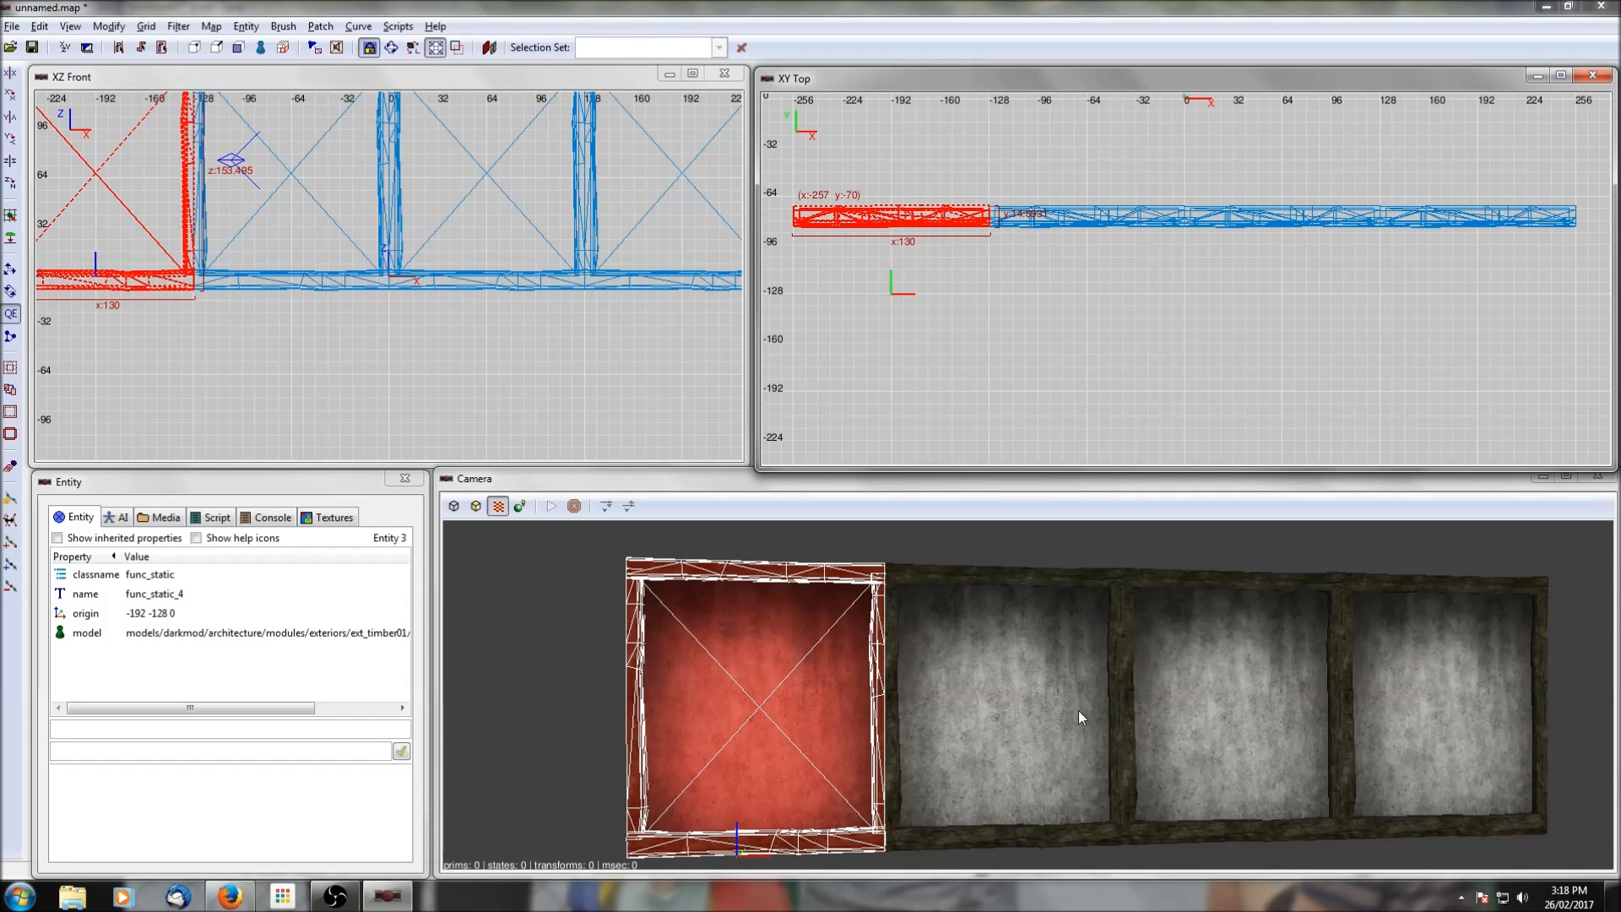
key(Escape)
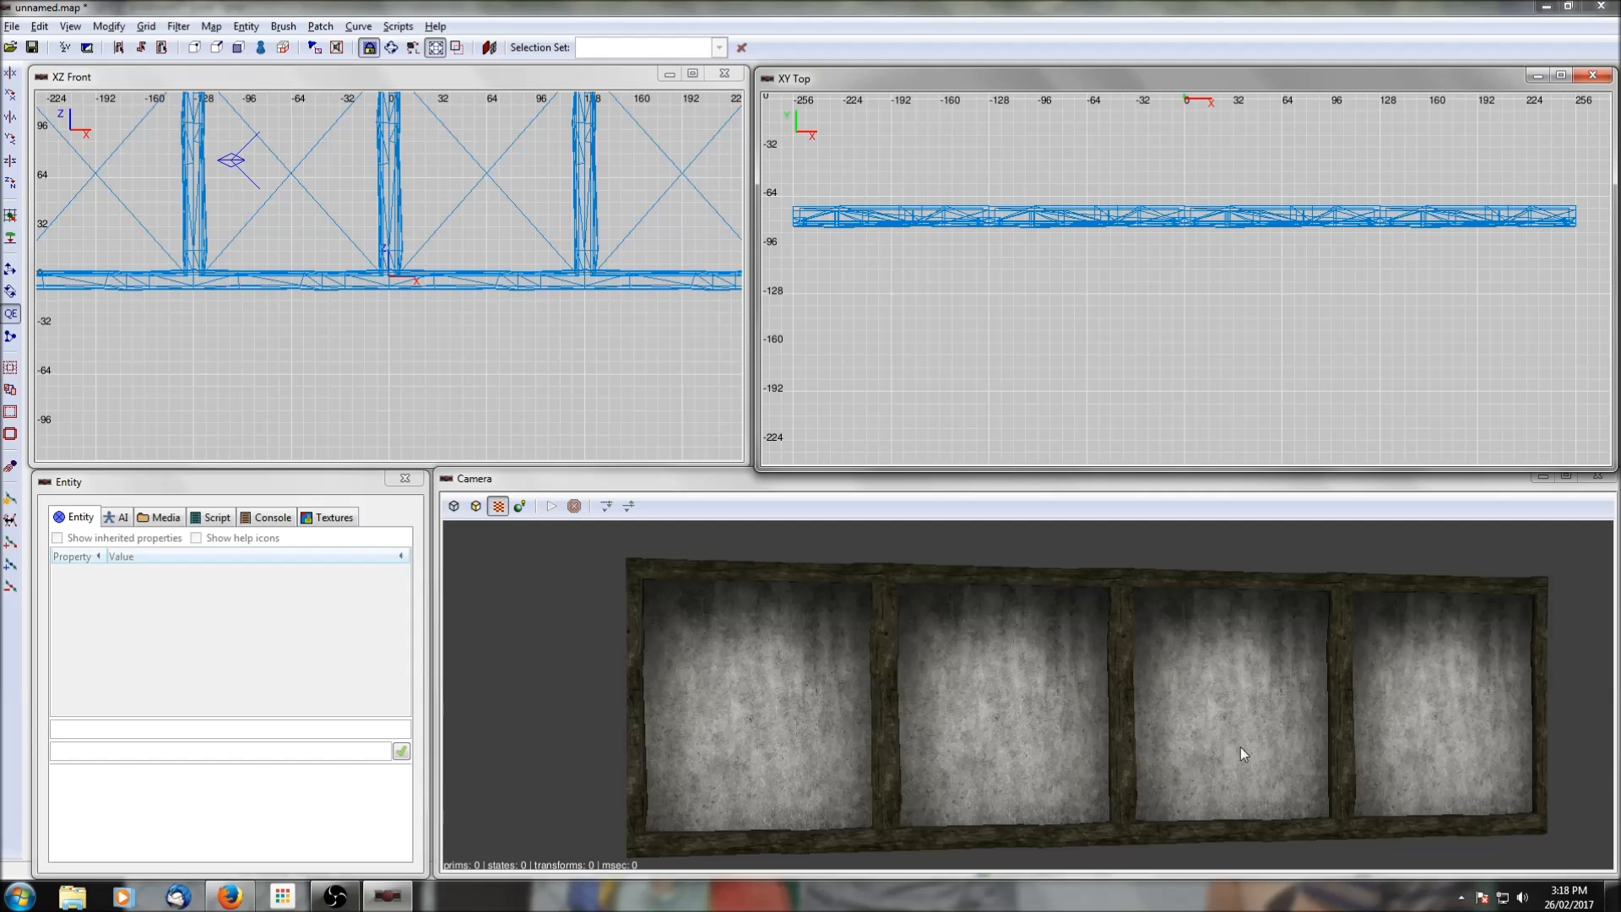
Step: Select the timber wall panel at origin -64 -128 0 and open the model chooser for its model property
right_click(1202, 712)
right_click(1203, 711)
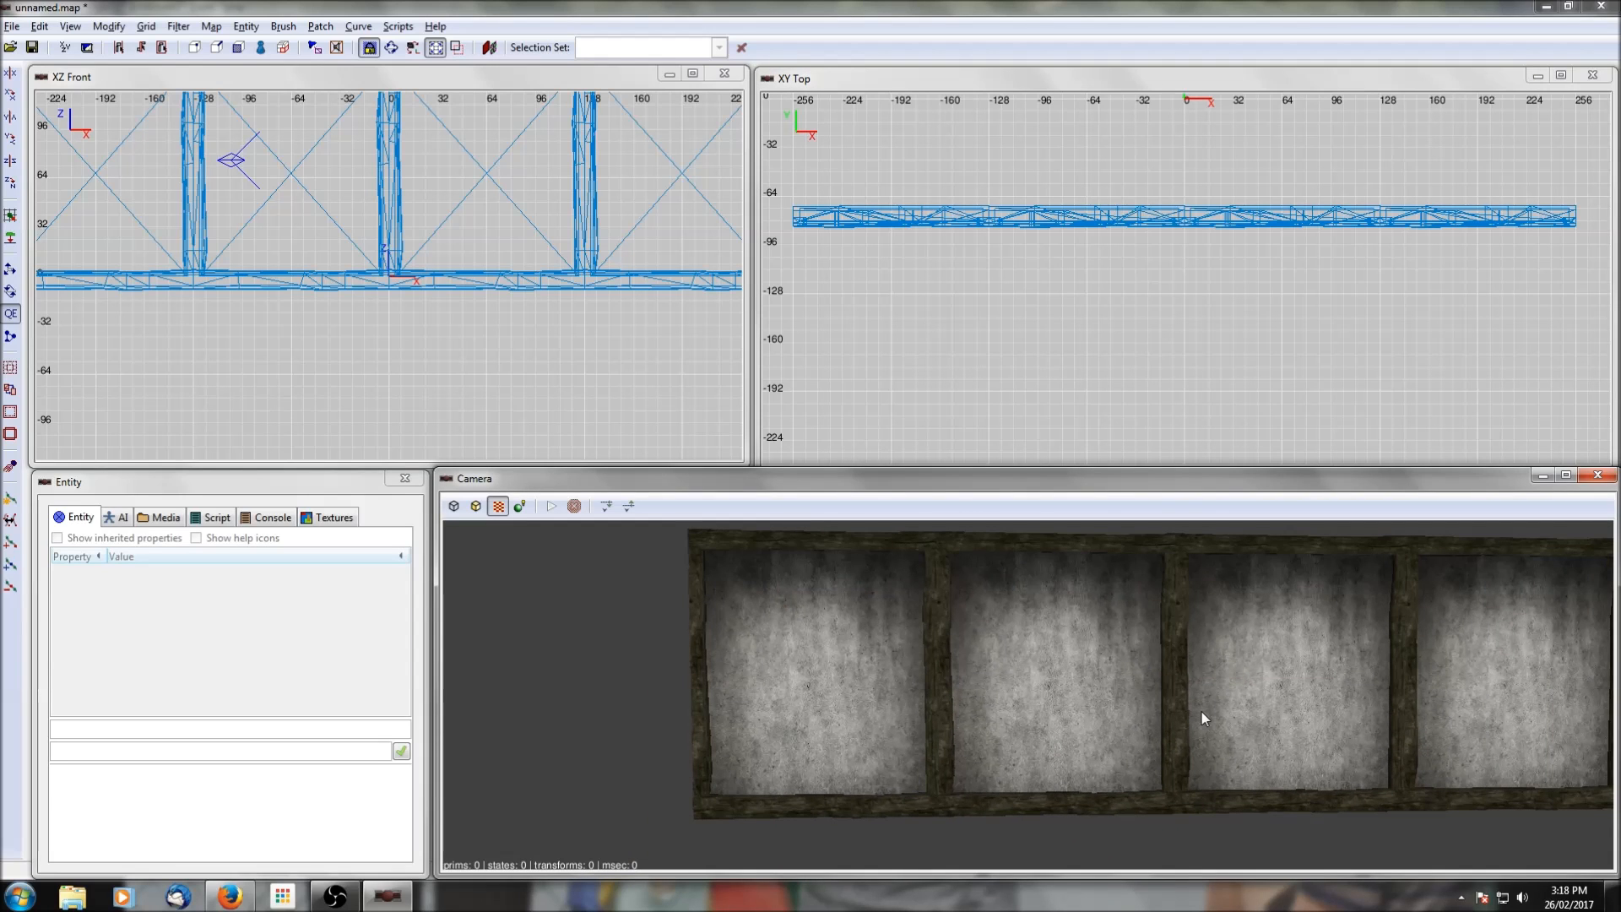
right_click(1202, 712)
right_click(1203, 712)
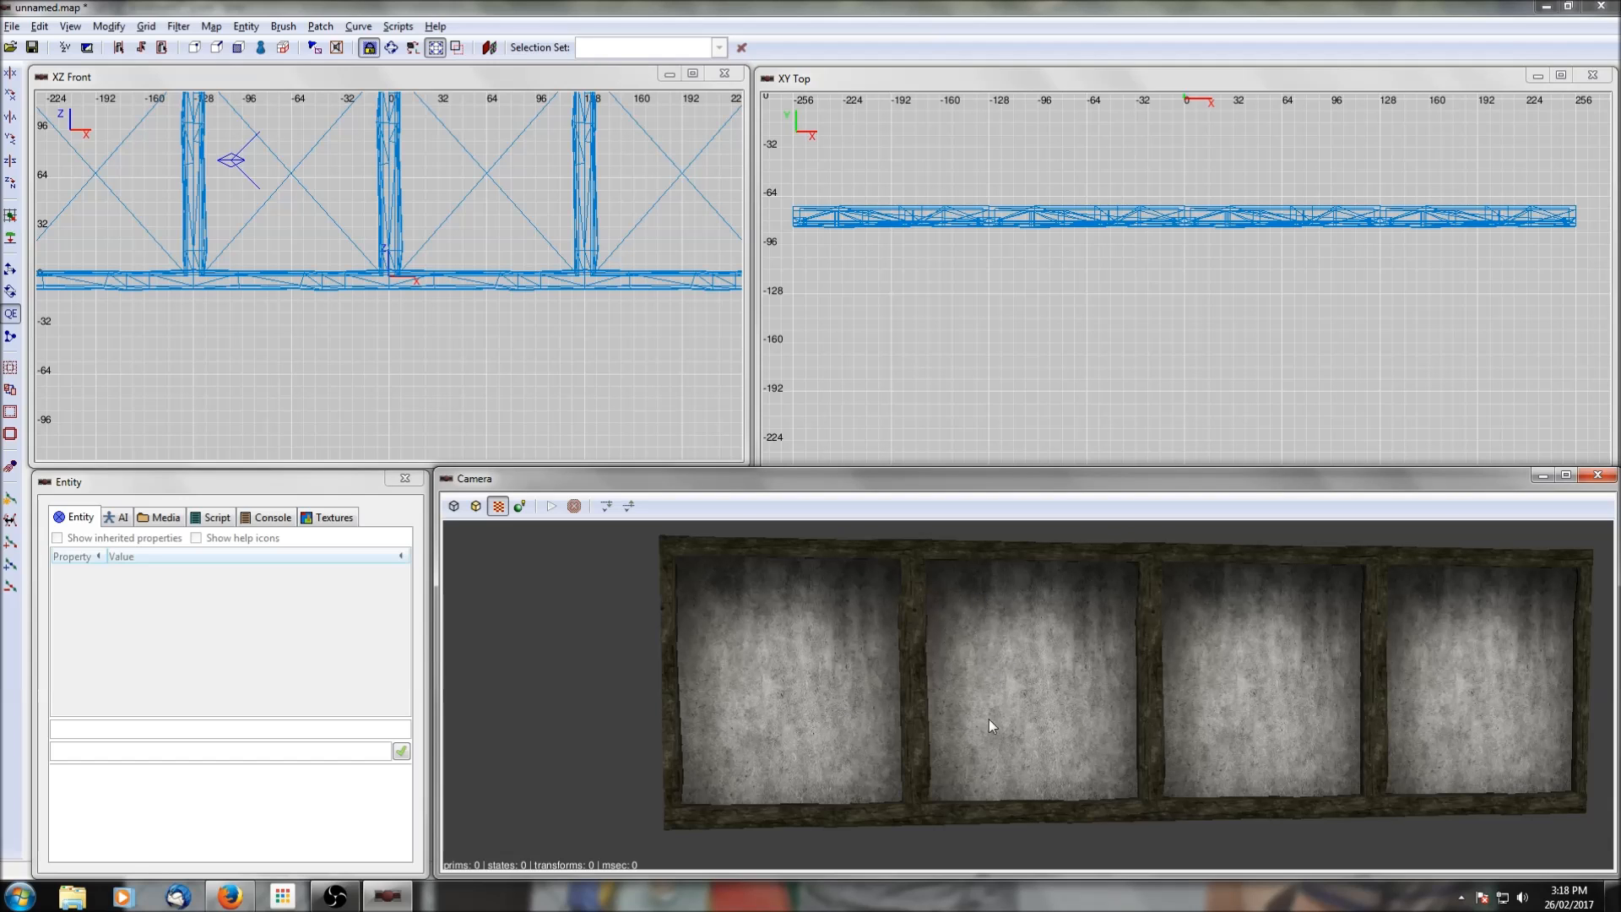
shift+click(1014, 681)
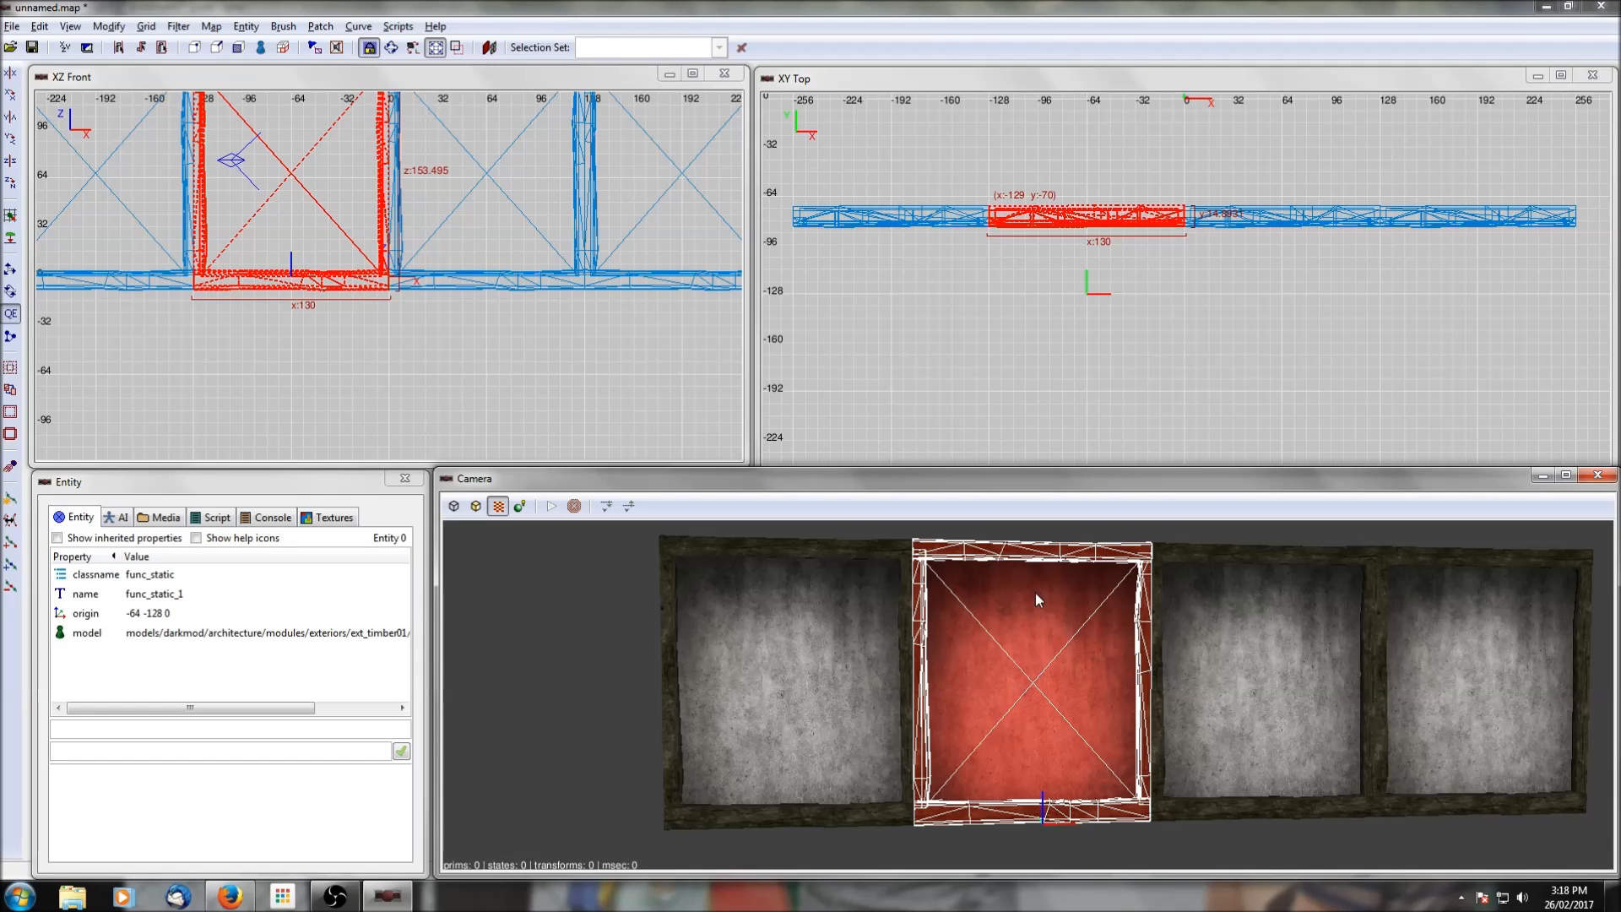
click(87, 633)
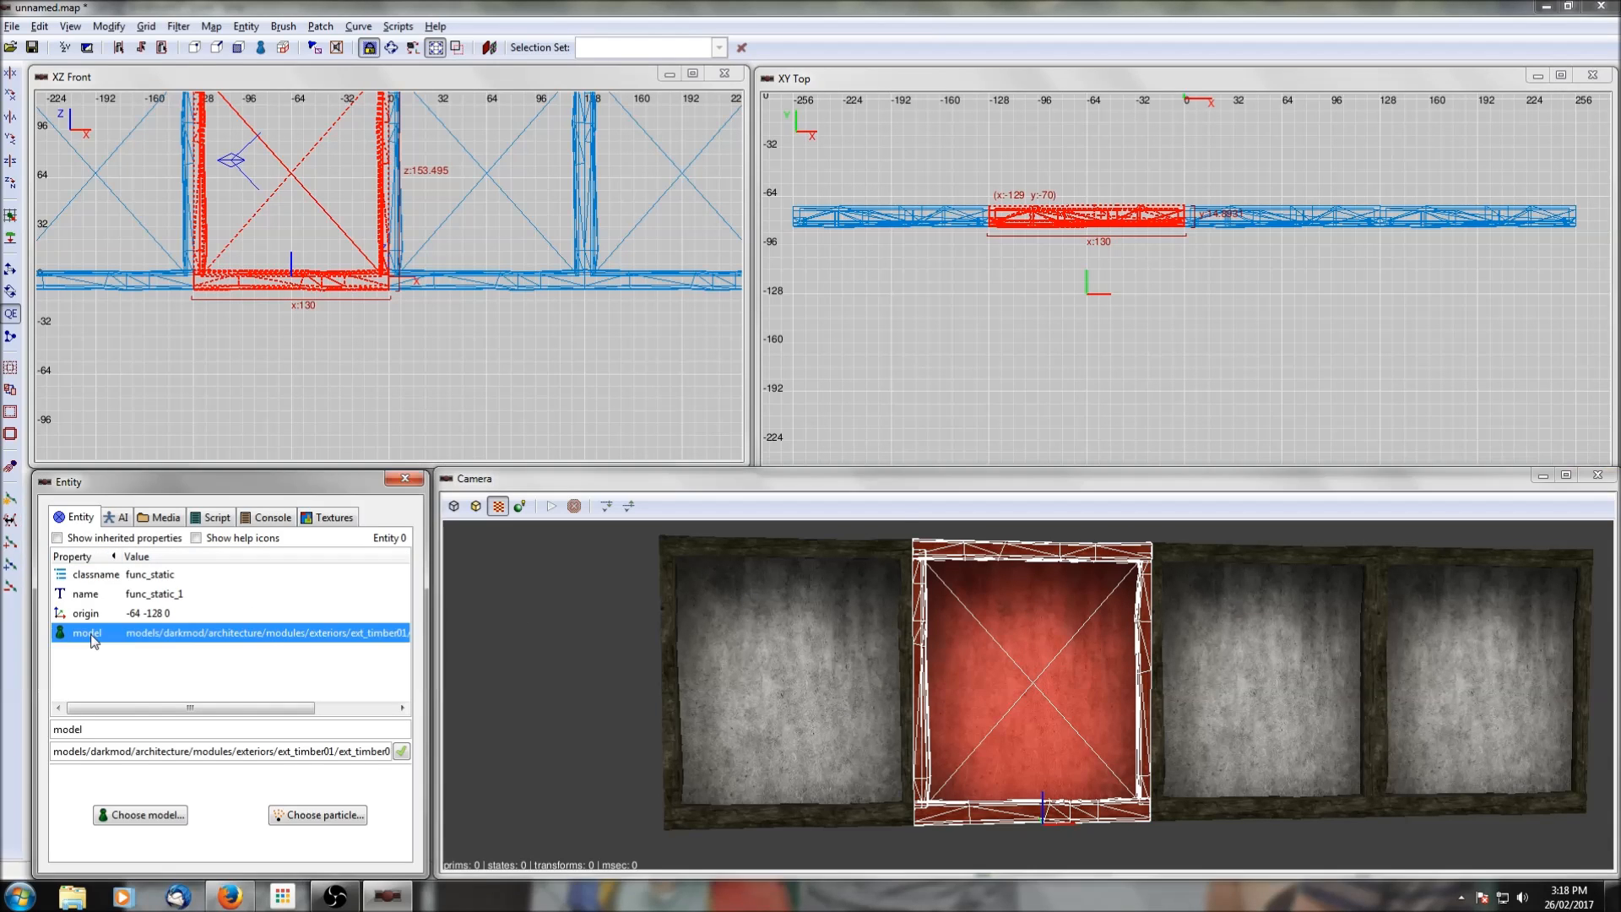
click(144, 814)
Step: Preview the ext_timber01 door01, door02 and door03 models as possible replacements for the selected panel
scroll(352, 309, up, 5)
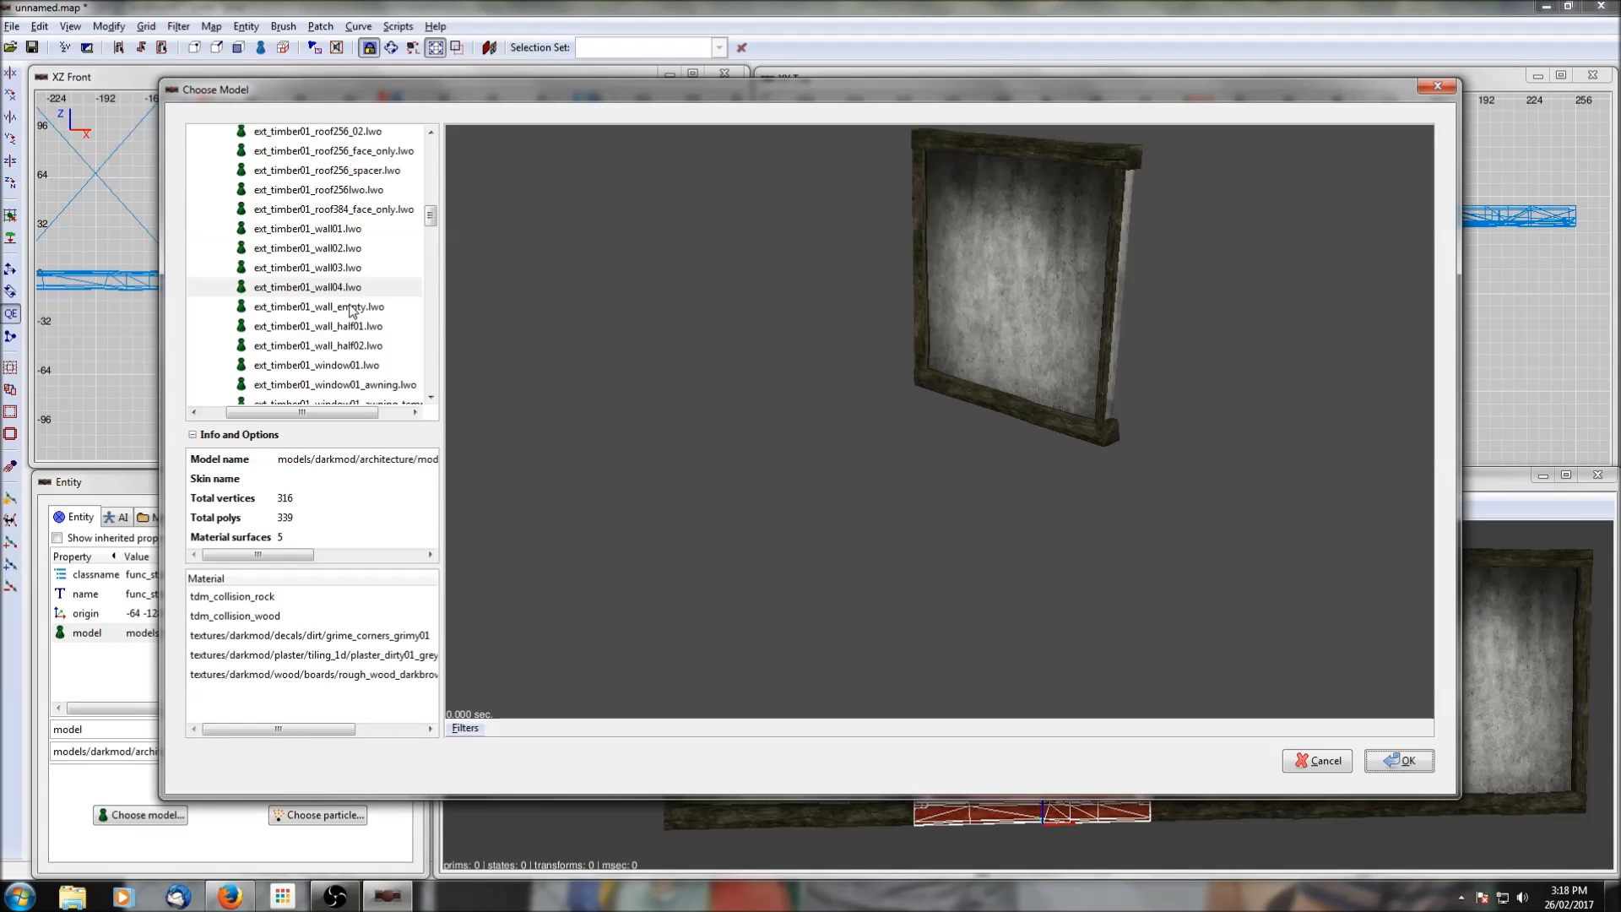
scroll(331, 308, up, 2)
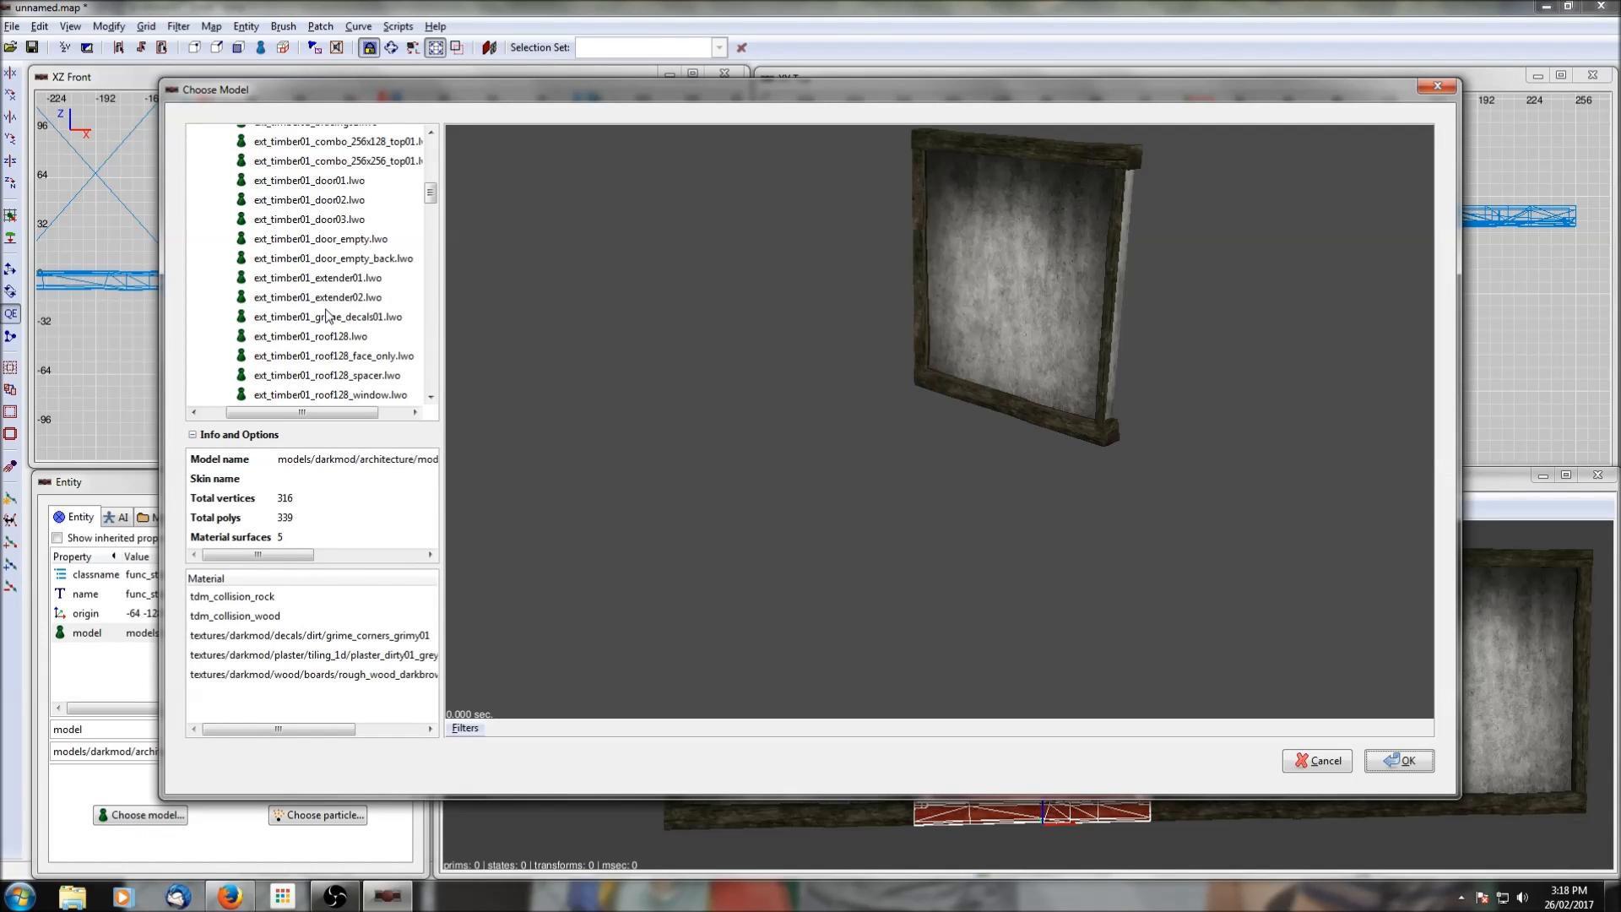
click(297, 182)
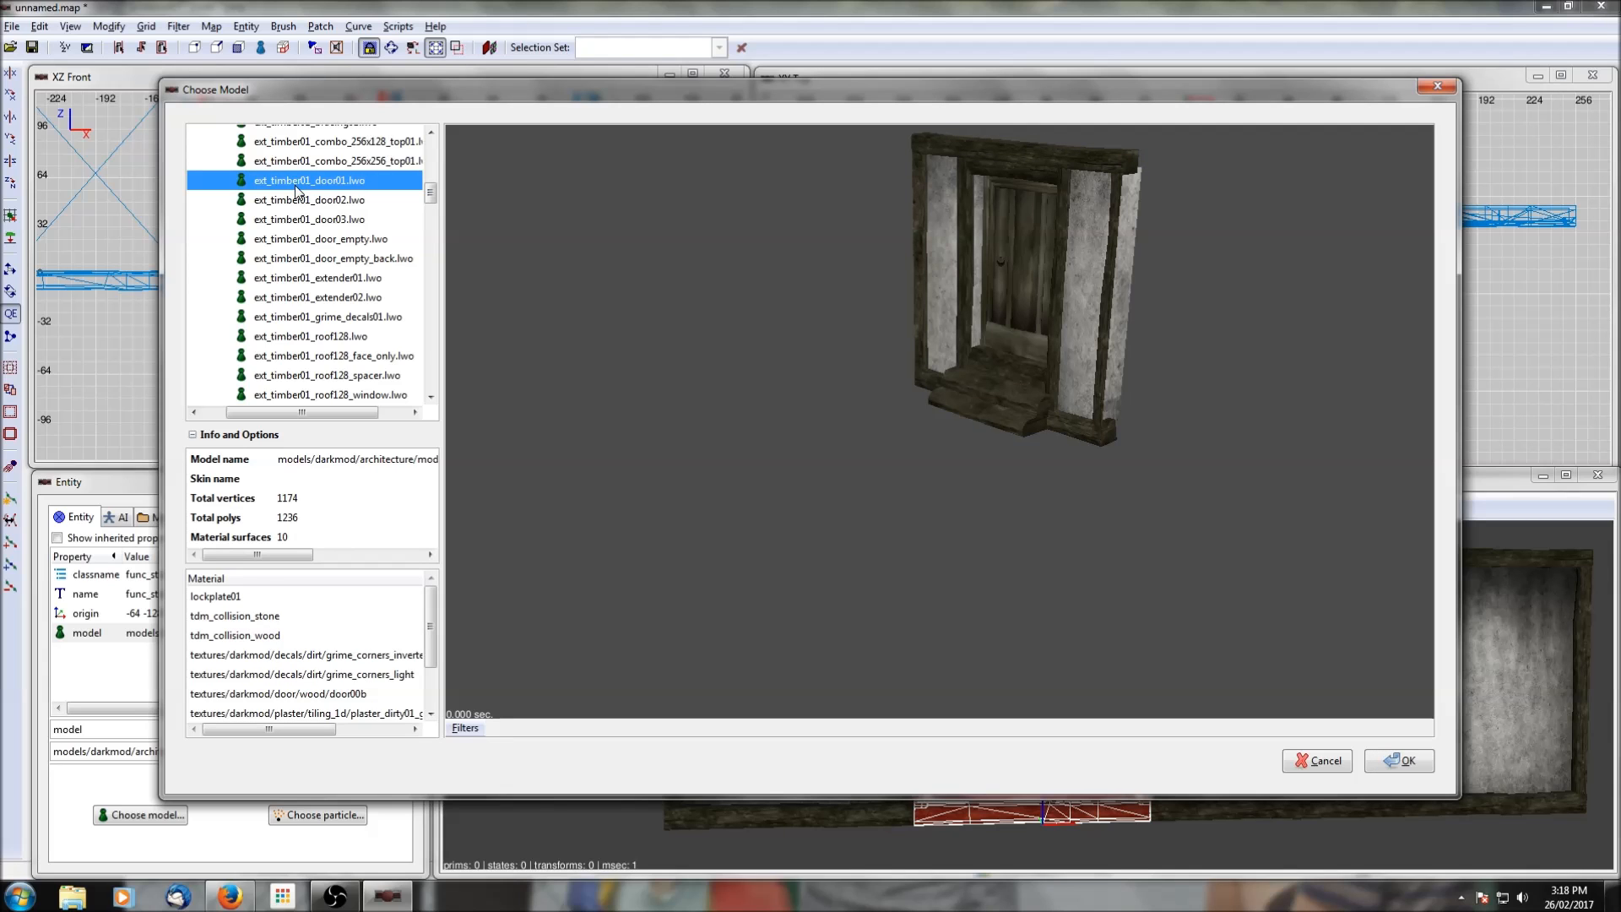
click(297, 204)
click(297, 224)
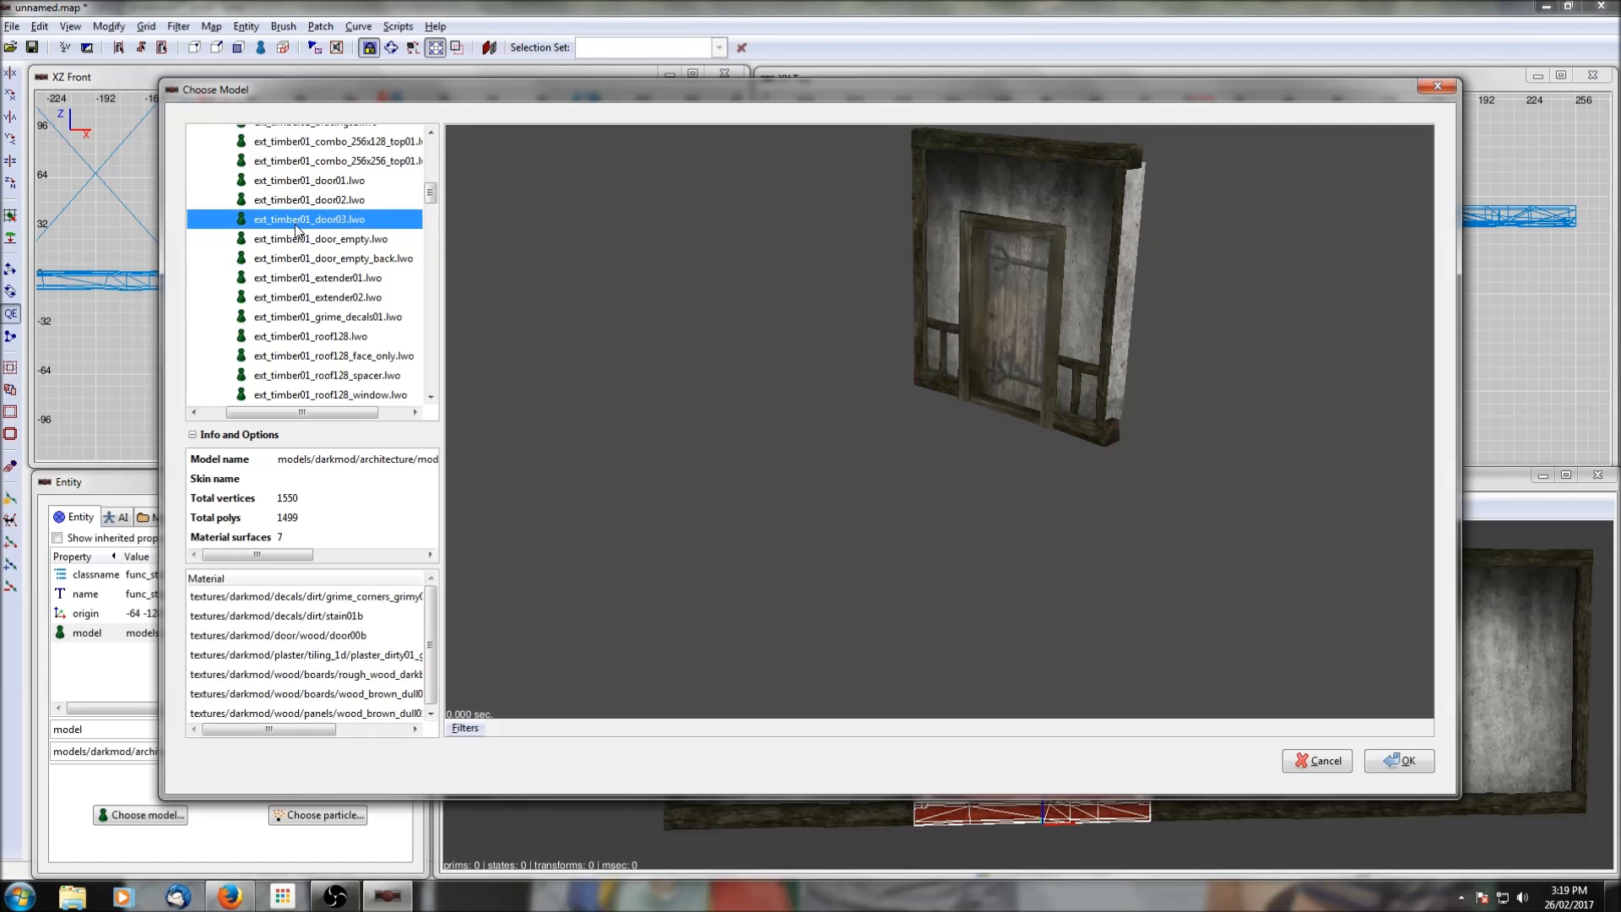
Step: Replace the selected panel's model with ext_timber01_wall01.lwo and deselect it
scroll(296, 229, down, 1)
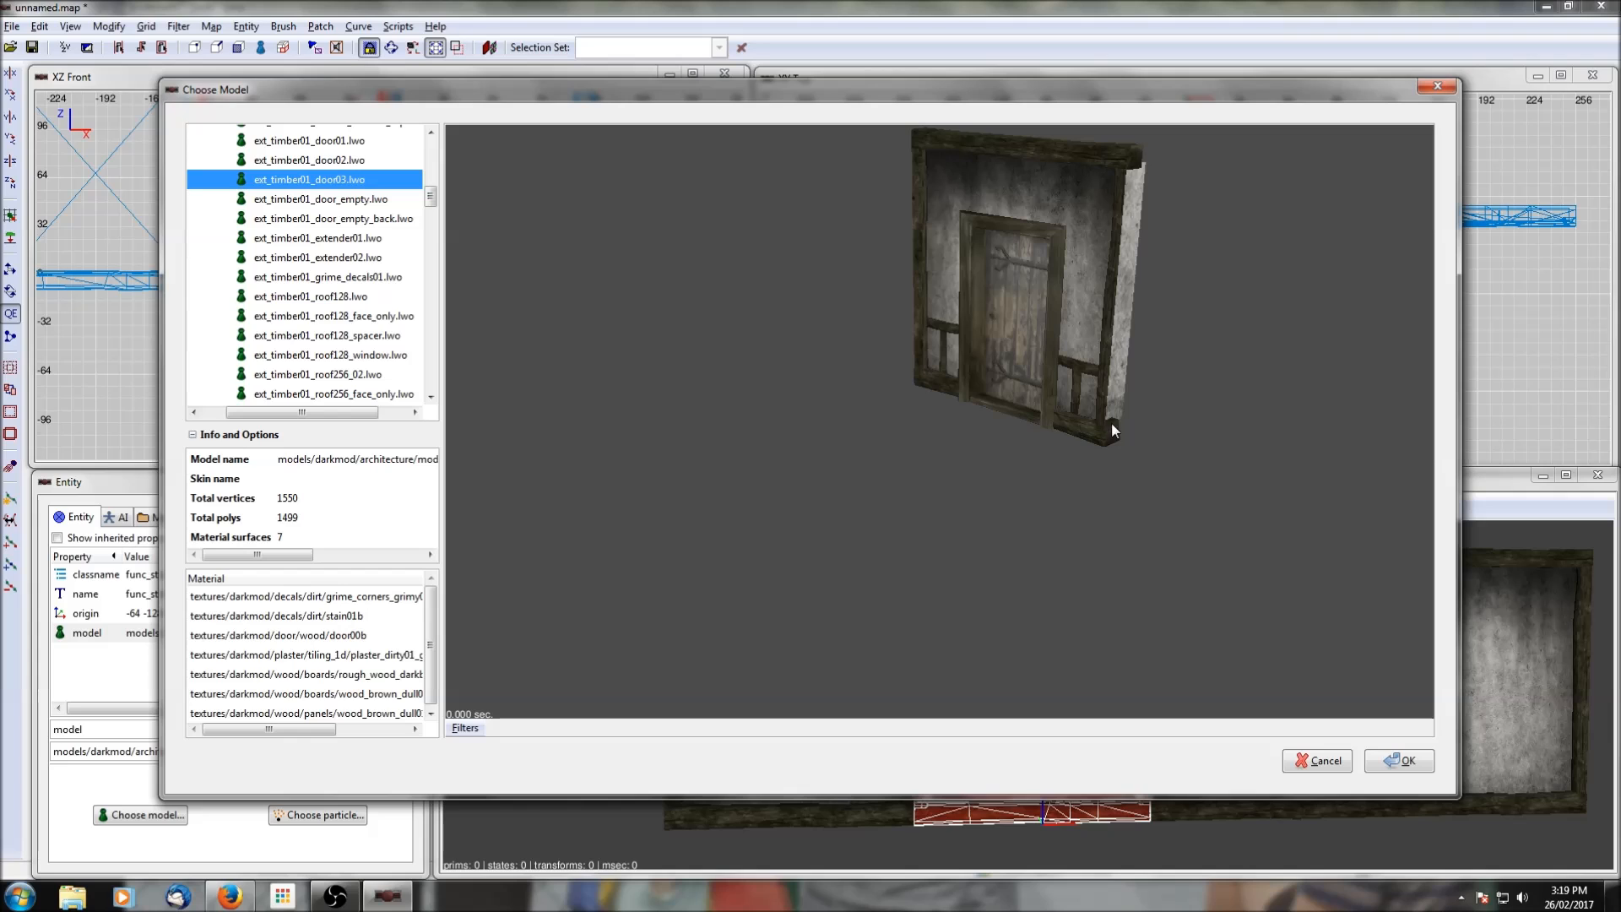
scroll(305, 272, down, 5)
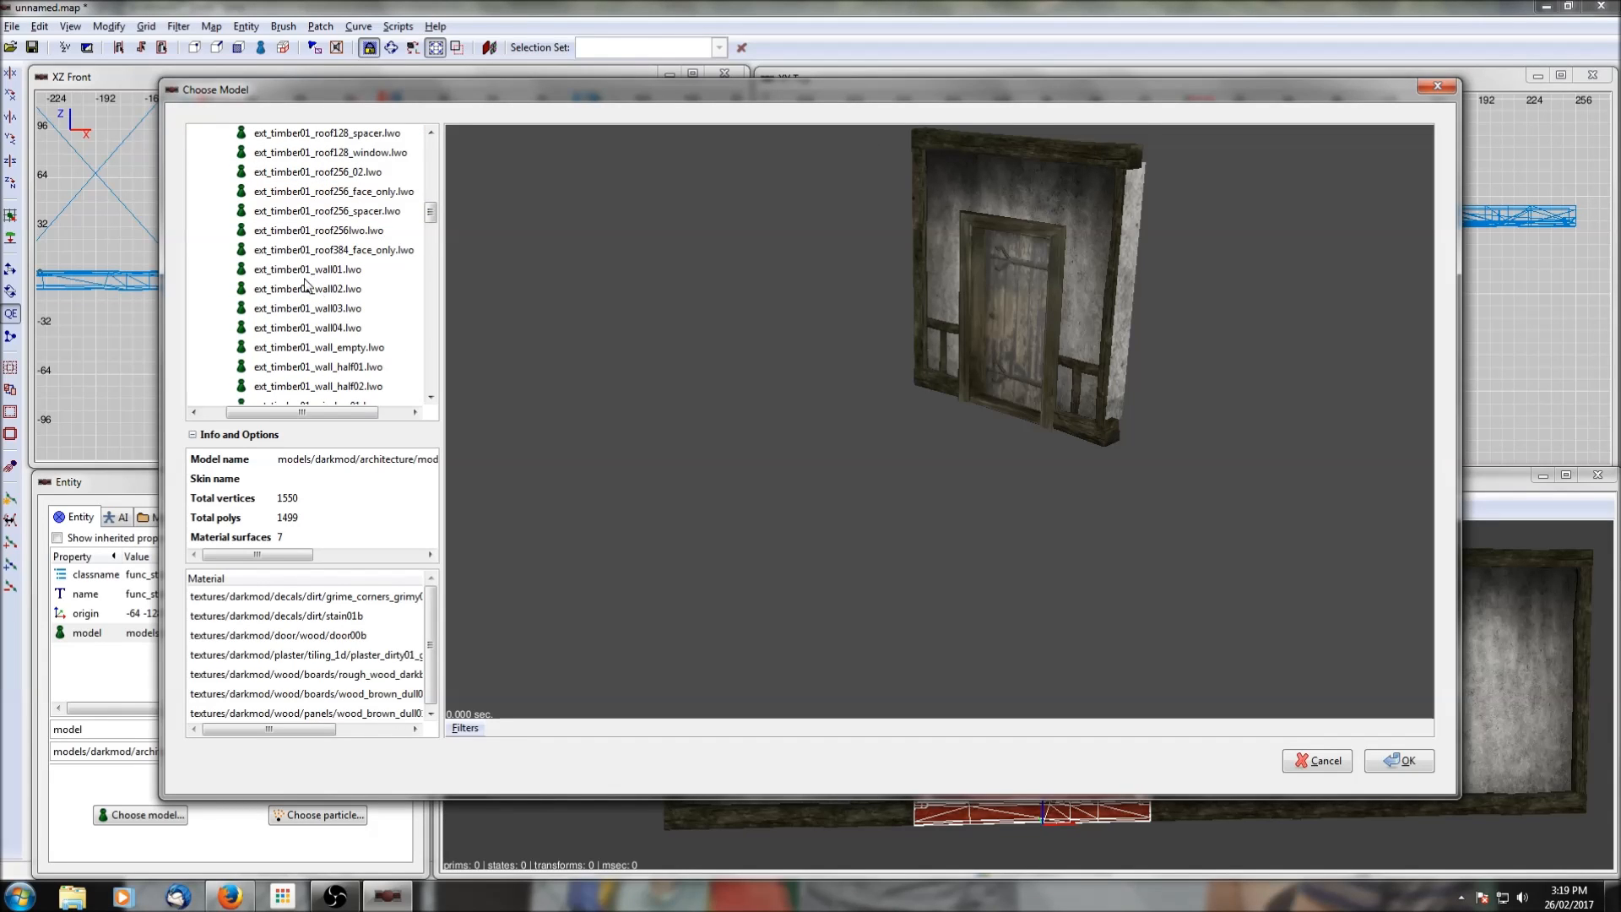
click(306, 270)
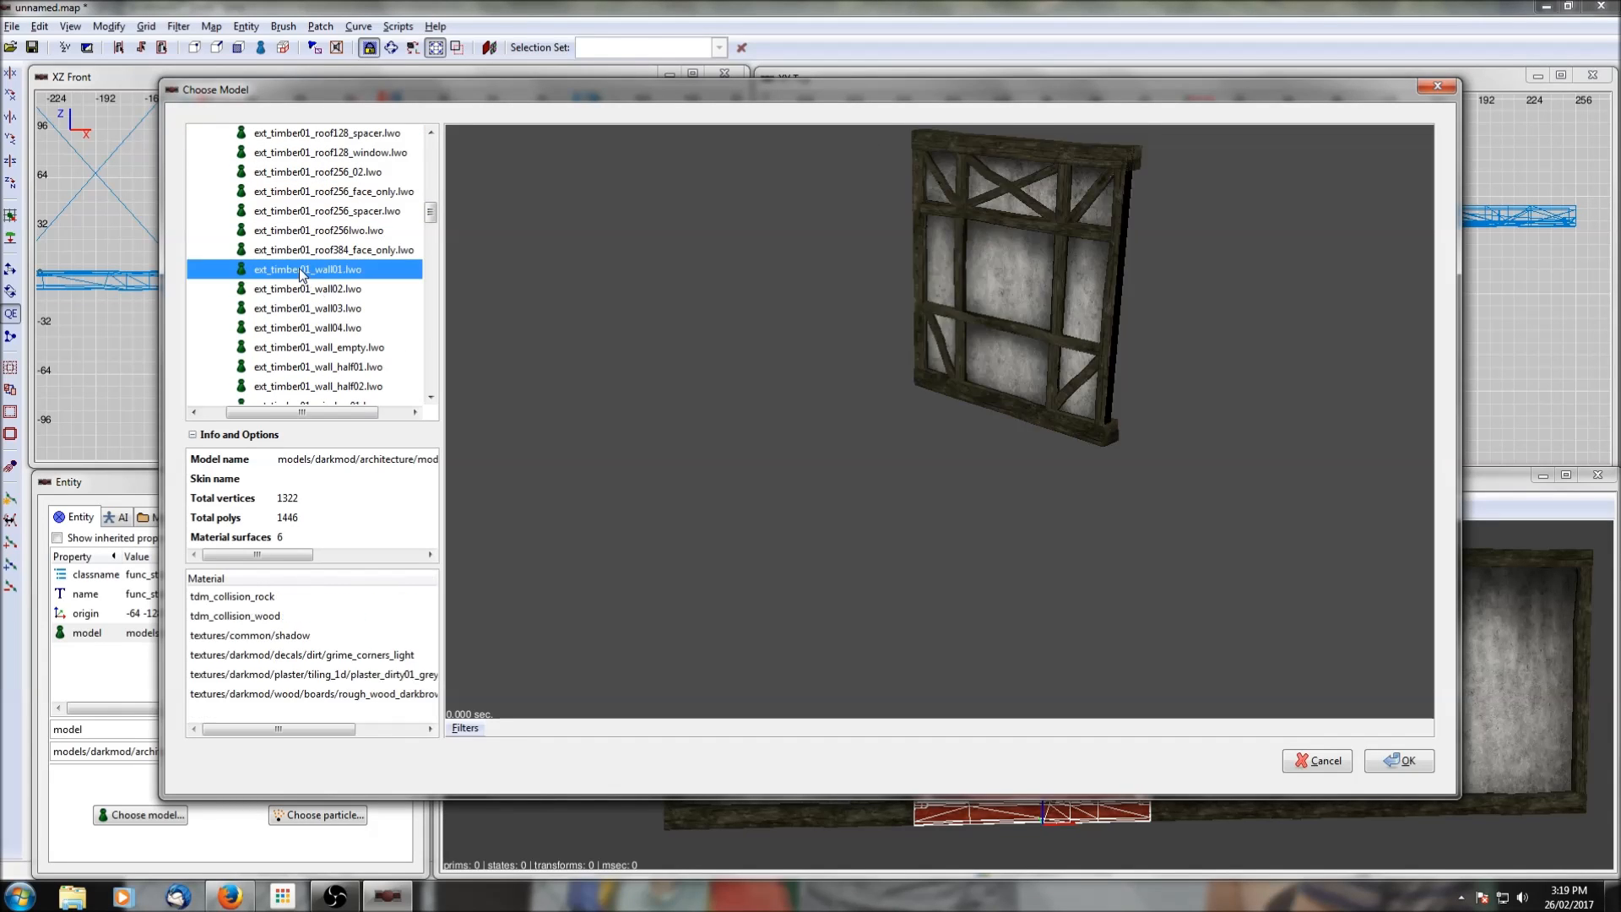
click(1403, 761)
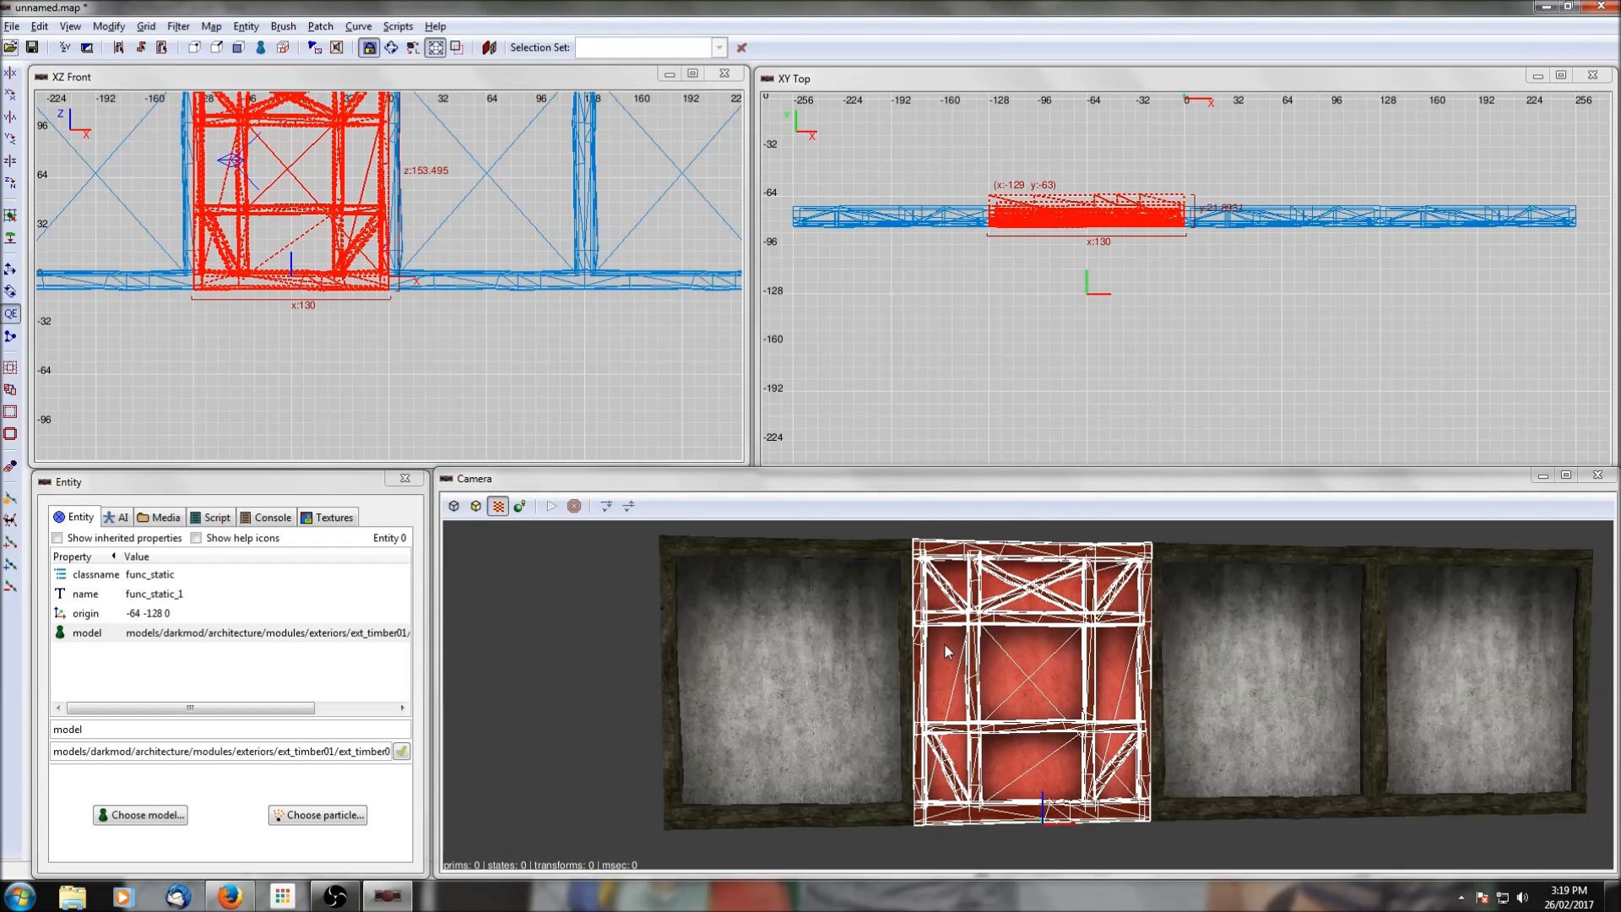
key(Escape)
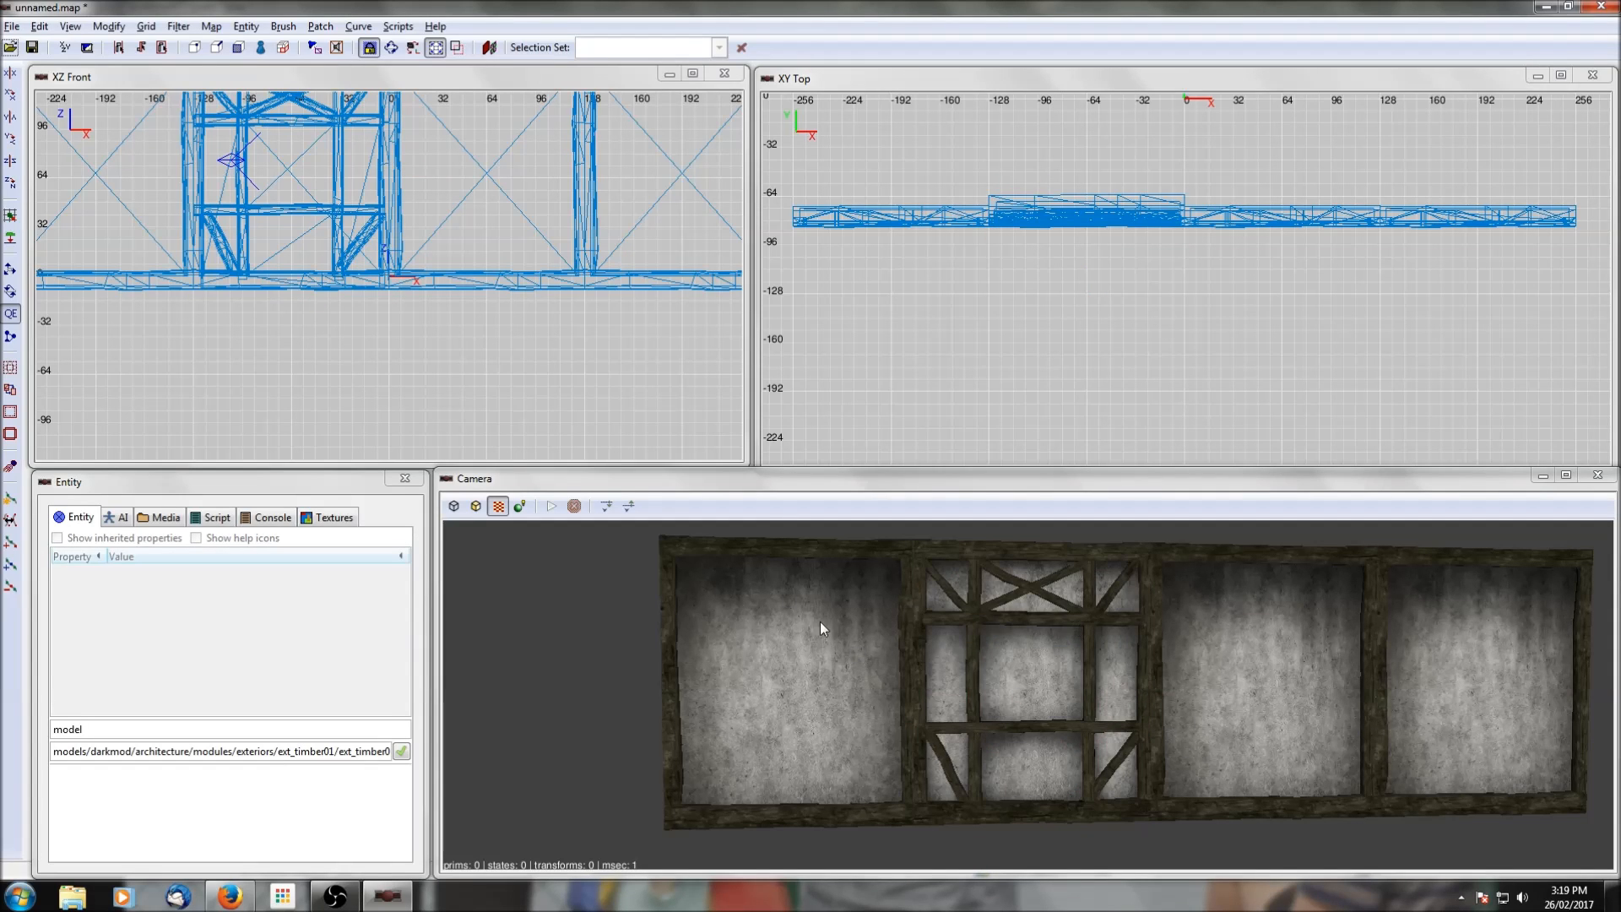
Step: Change the model of the wall panel at origin 192 -128 0 to ext_timber01_window01.lwo and deselect it
shift+click(1243, 690)
key(Escape)
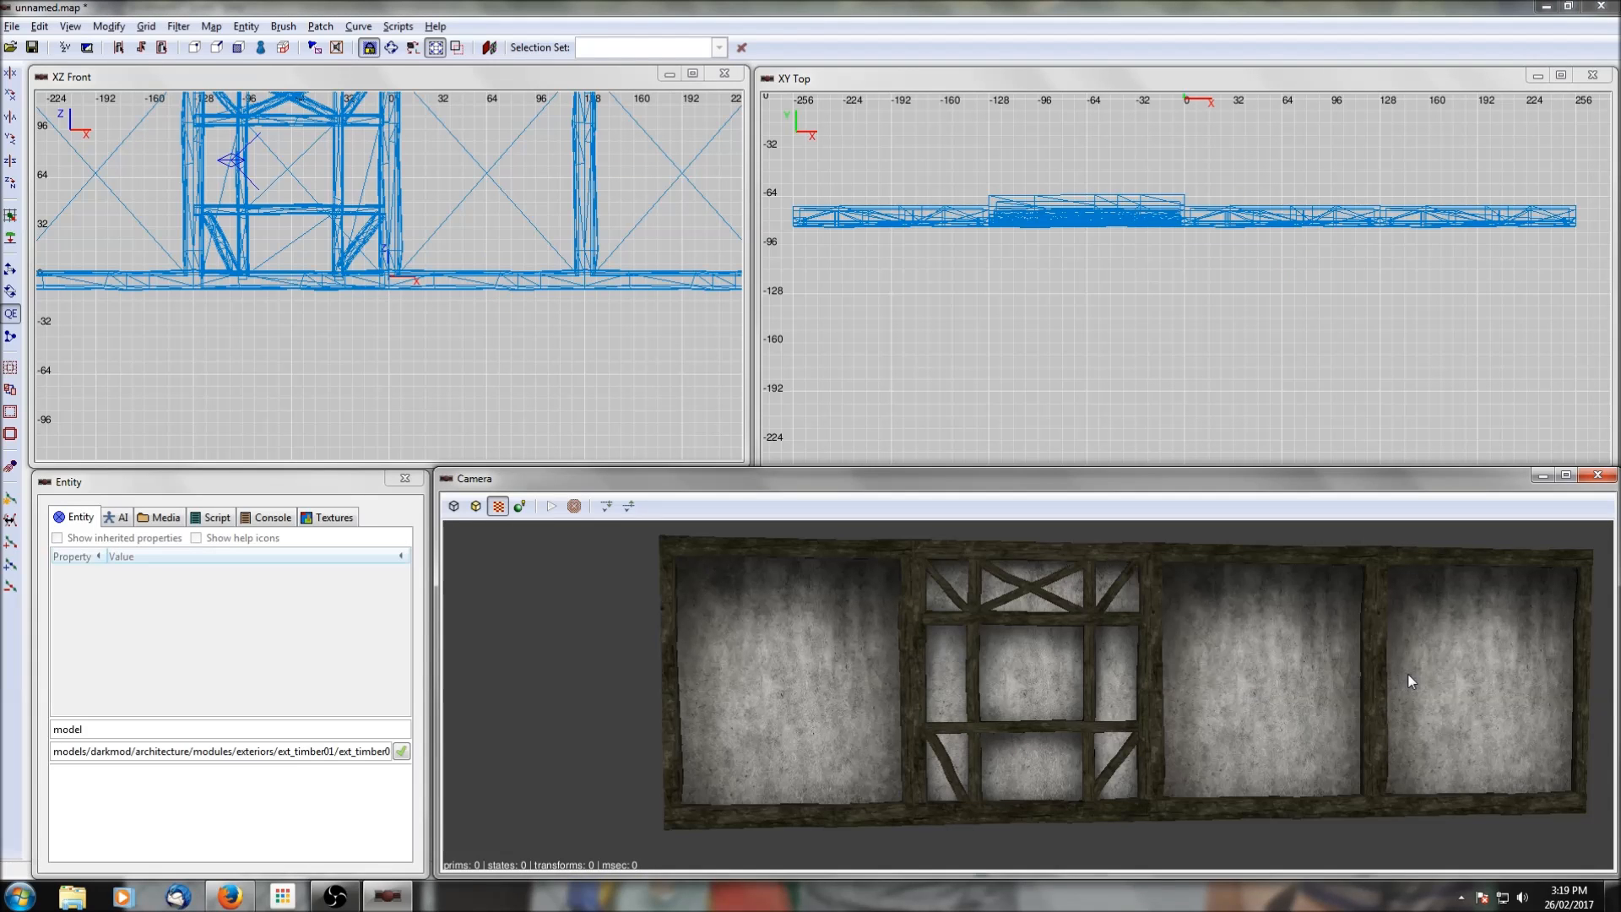
shift+click(1436, 681)
click(94, 639)
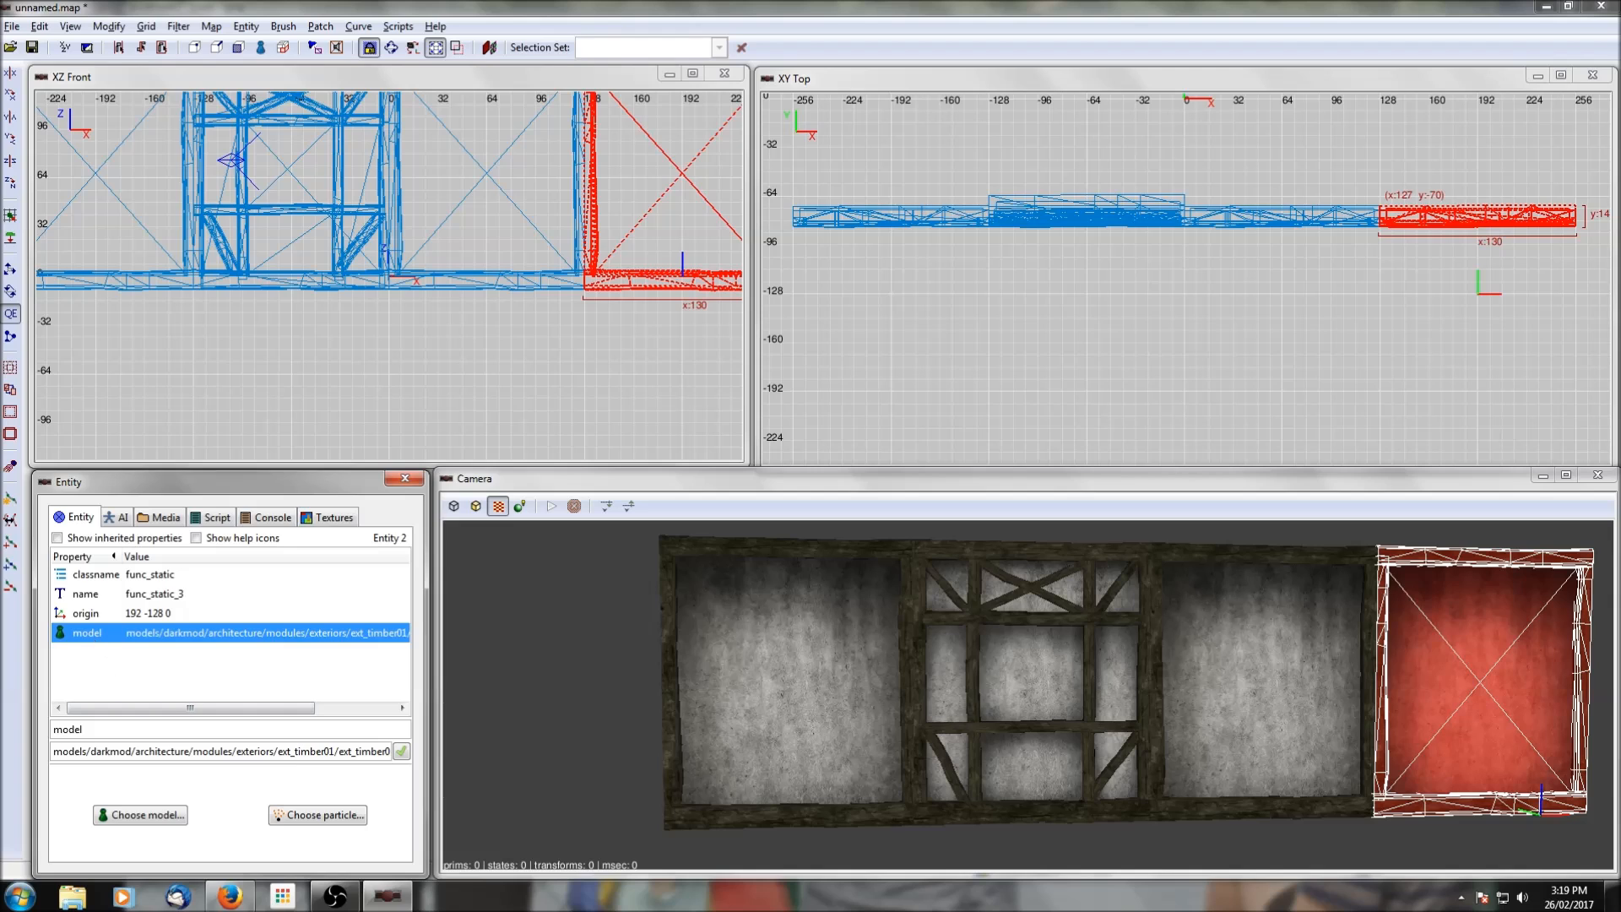
click(161, 815)
click(313, 294)
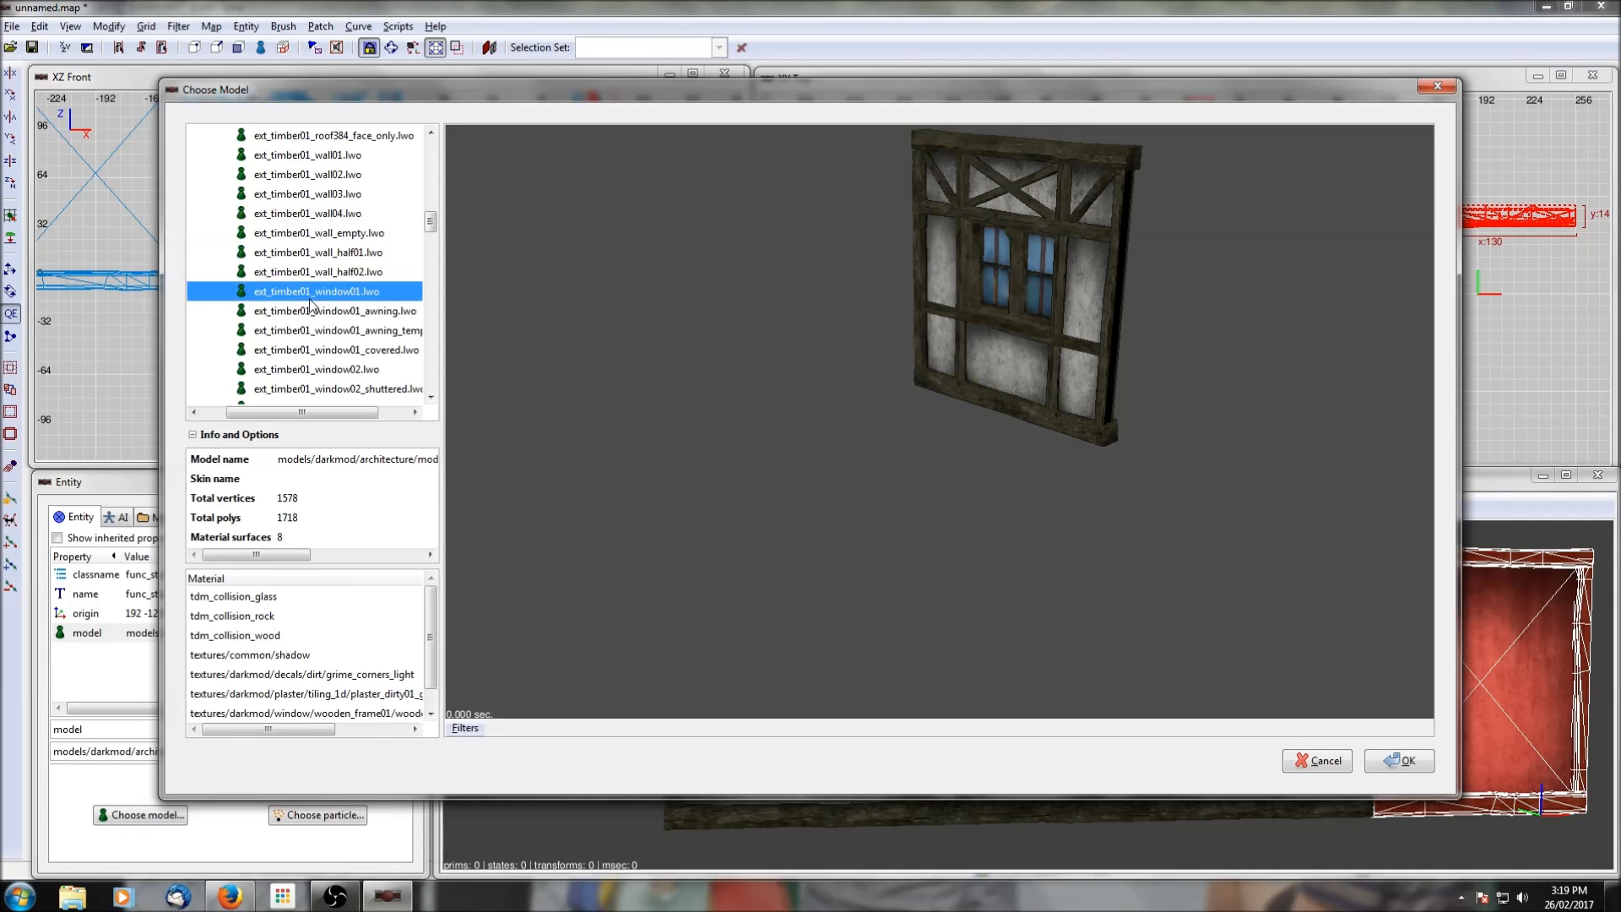
click(1384, 764)
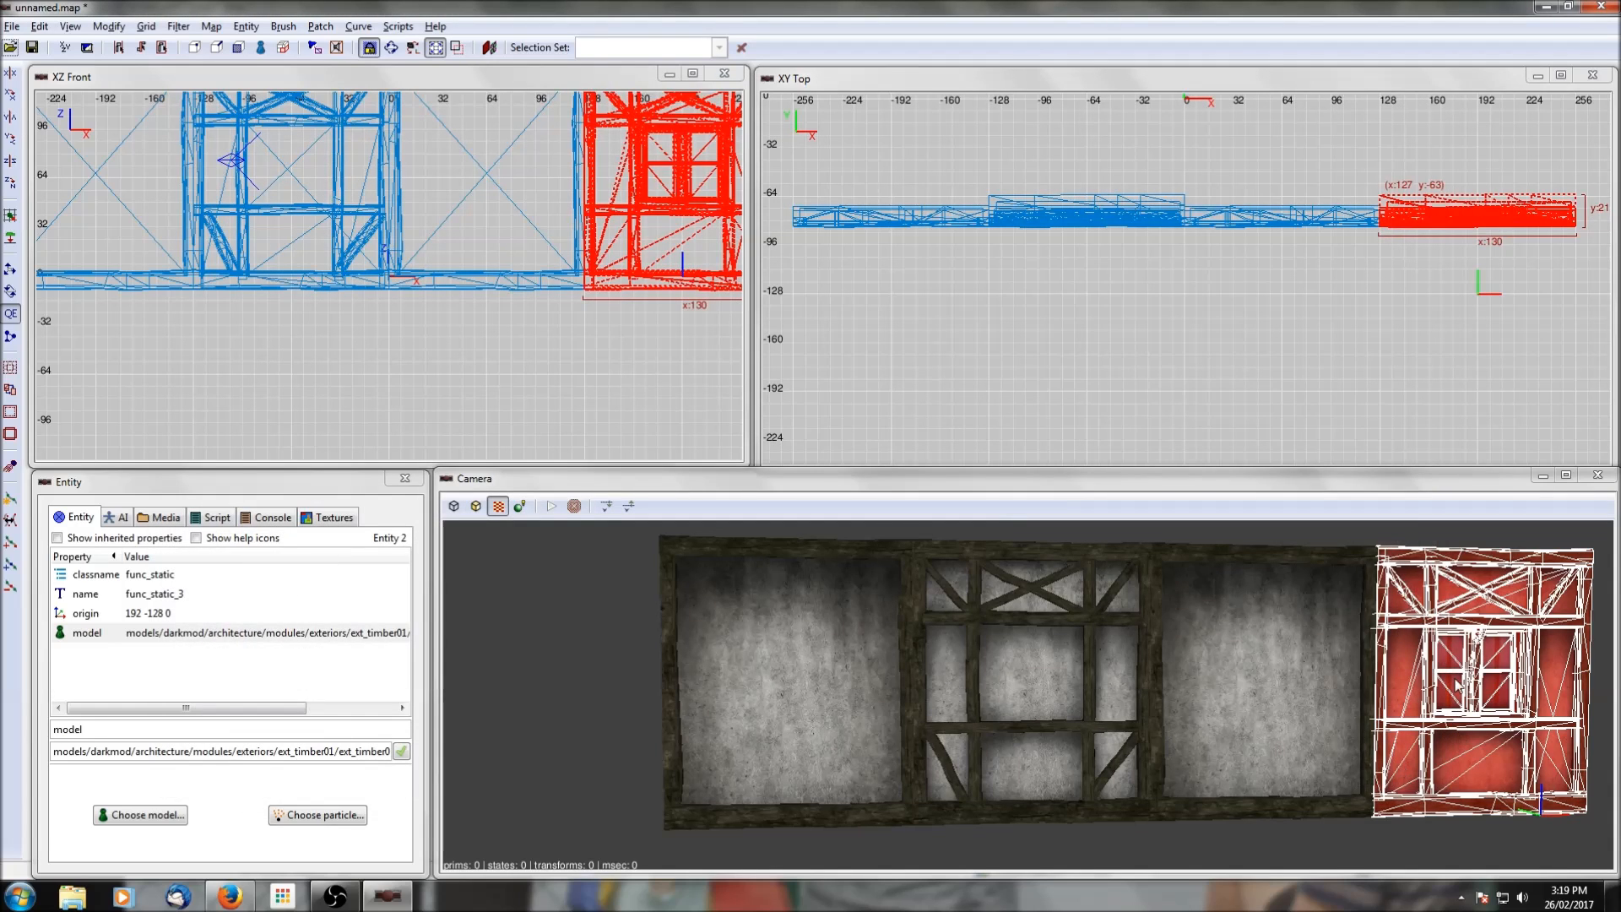
key(Escape)
Step: Change the model of the wall panel at origin -192 -128 0 to ext_timber01_window01_covered.lwo and deselect it
shift+click(813, 654)
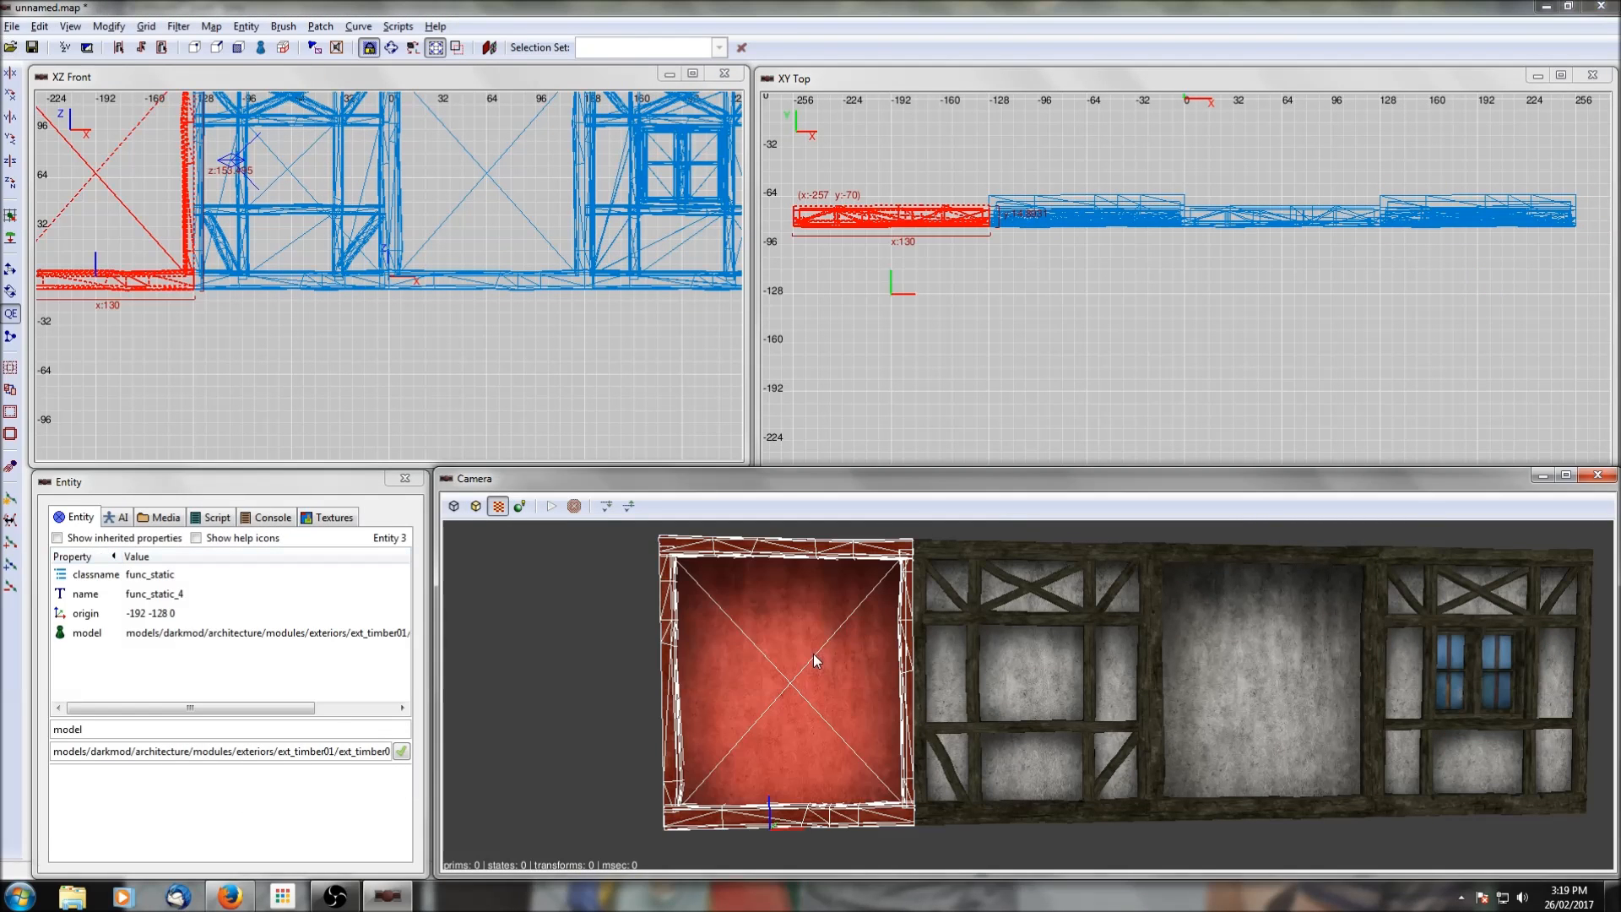
click(84, 633)
click(140, 814)
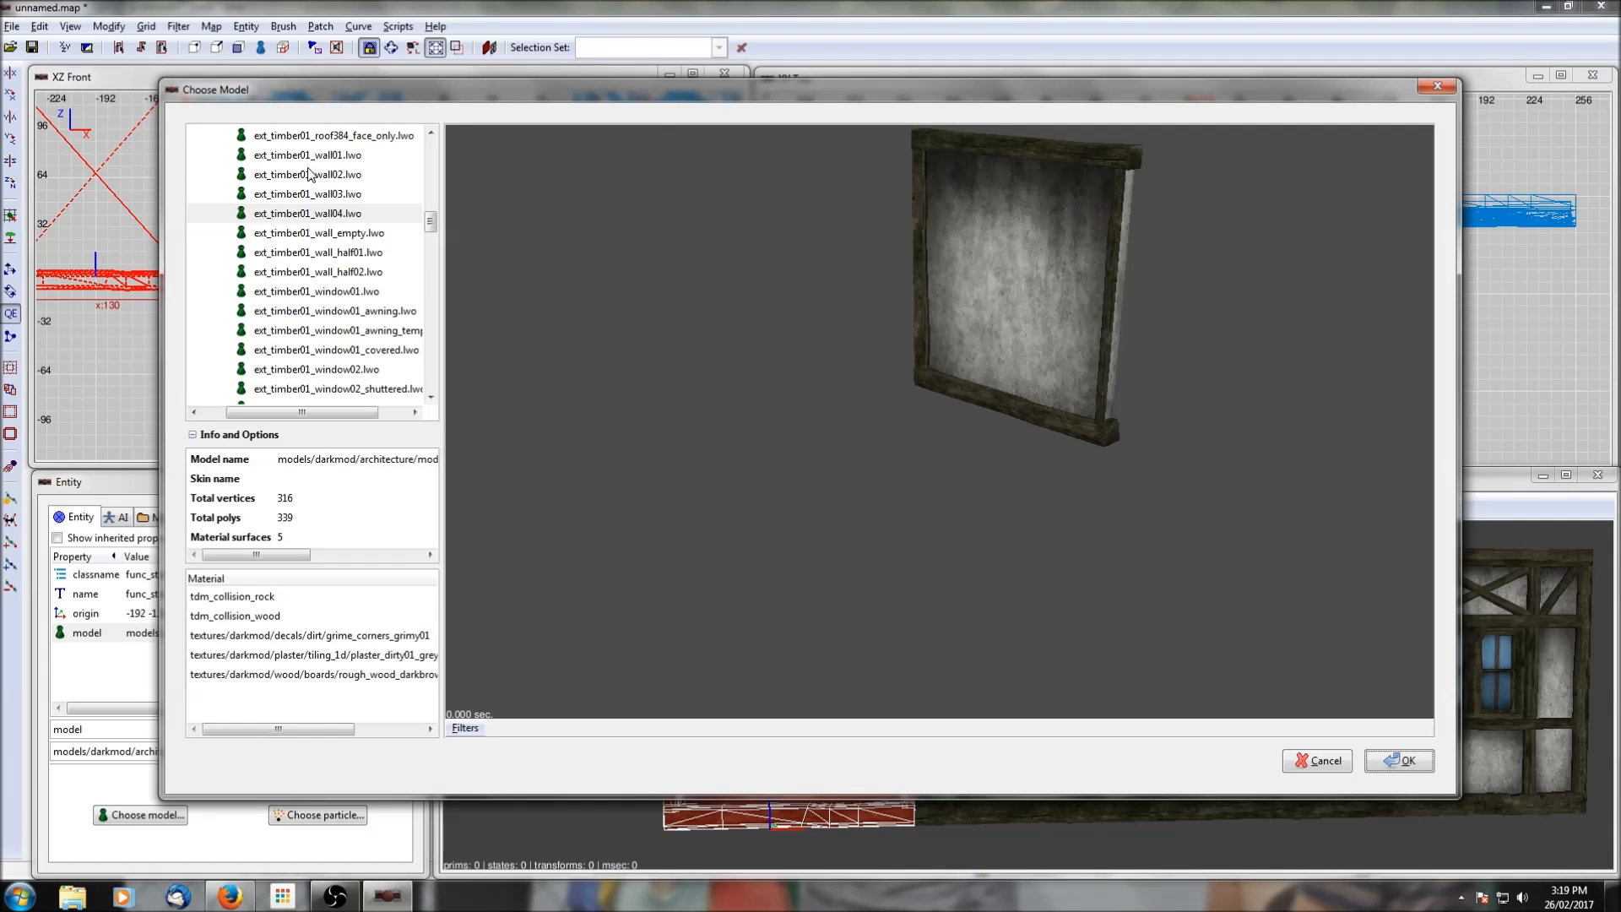
click(320, 353)
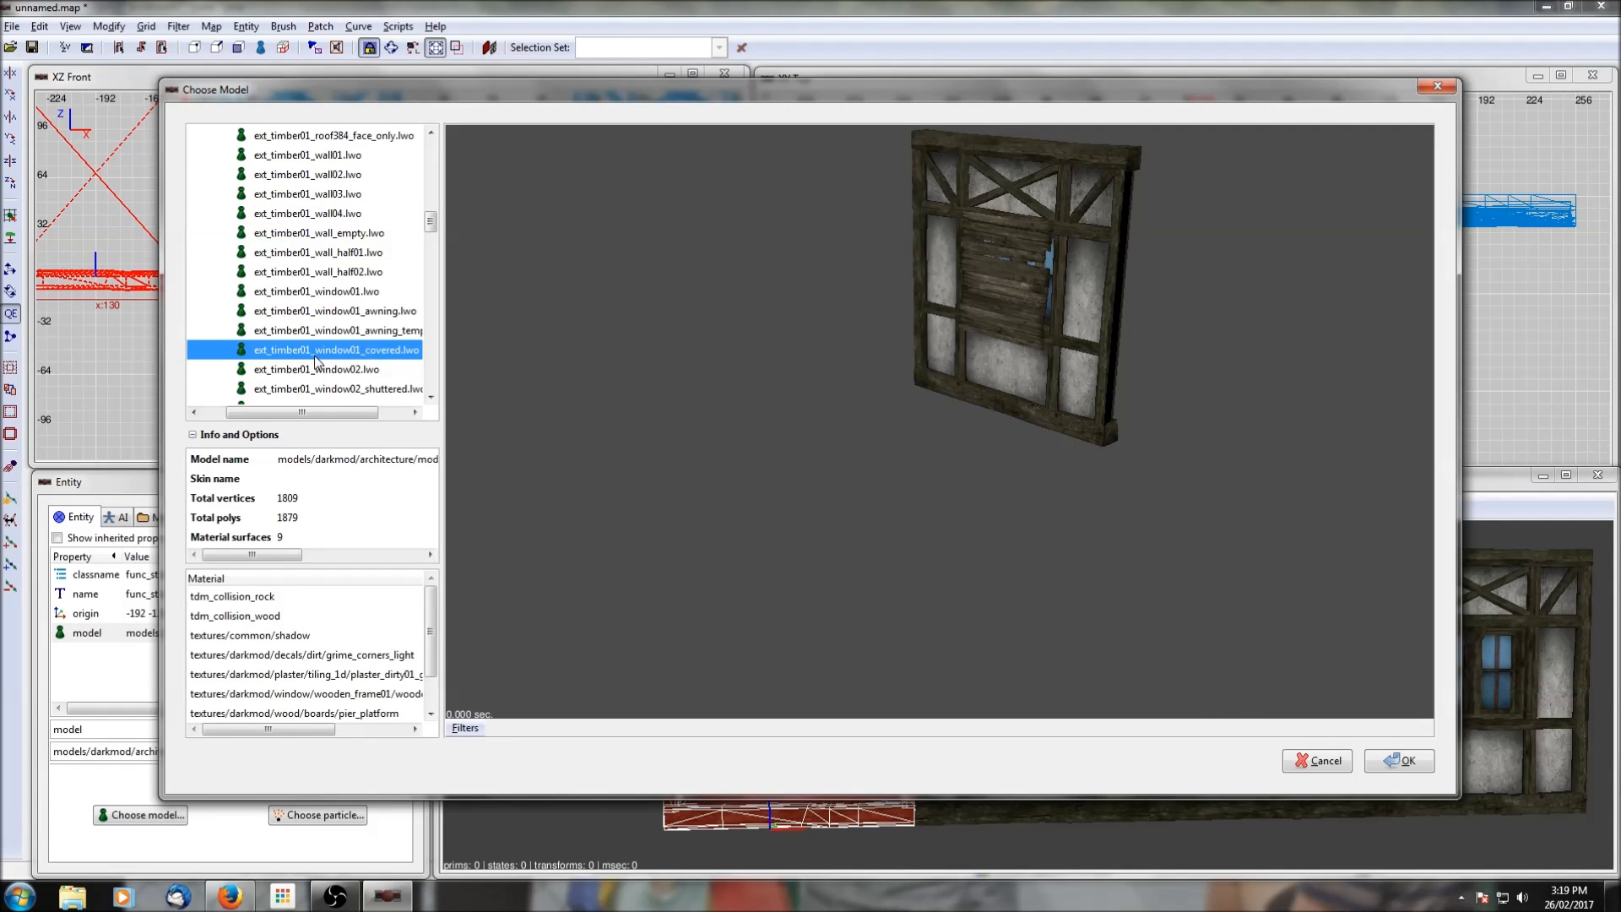
click(1391, 758)
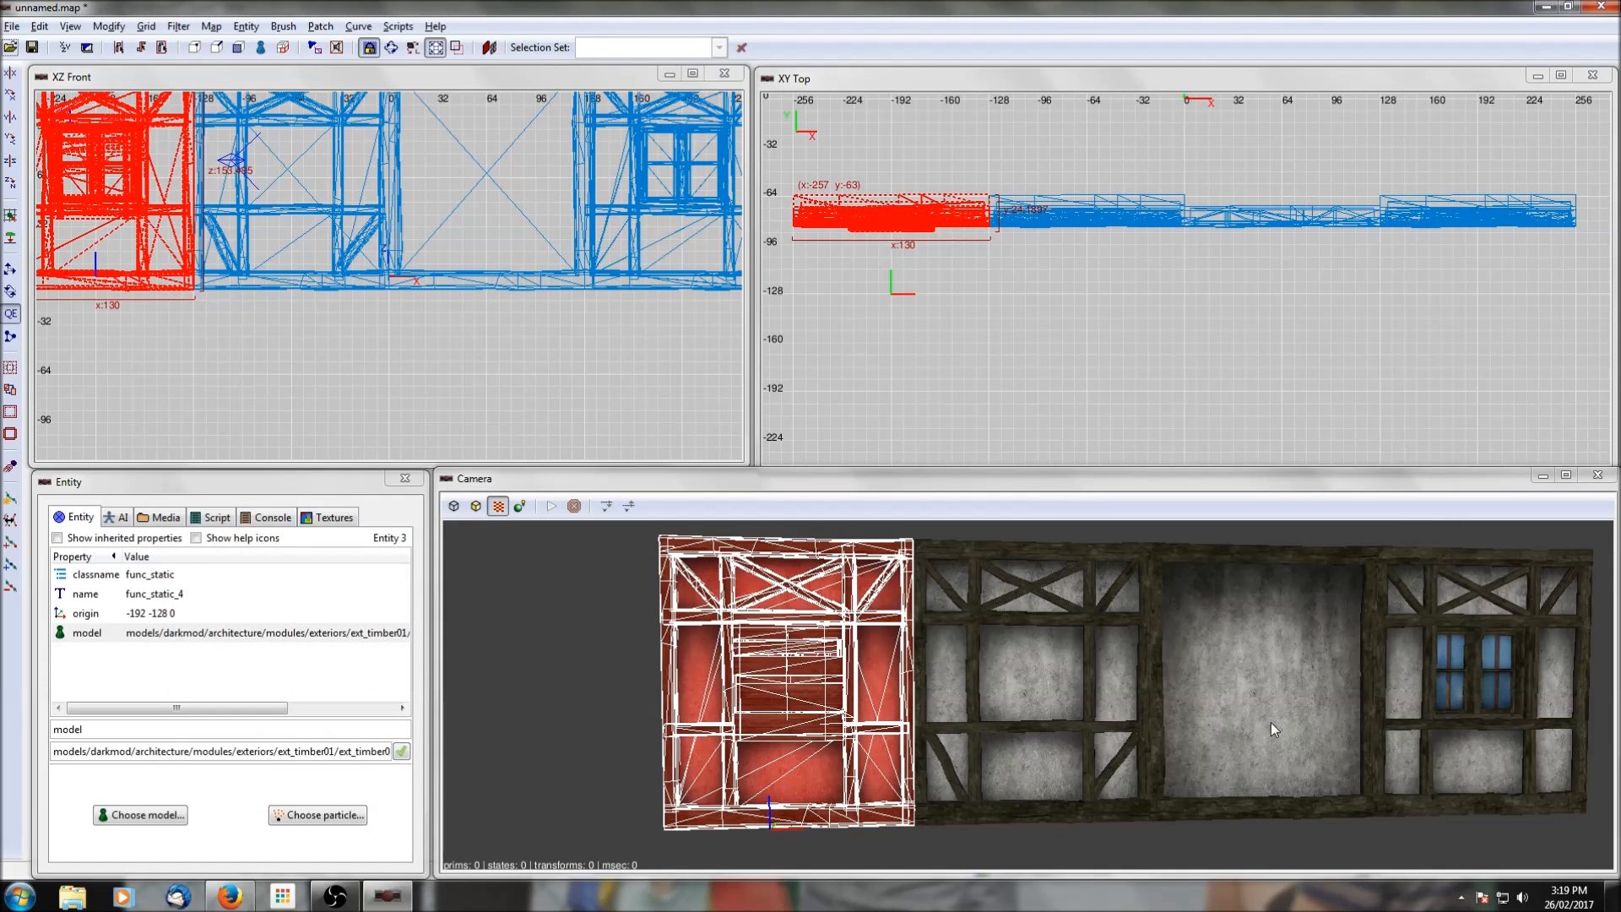
key(Escape)
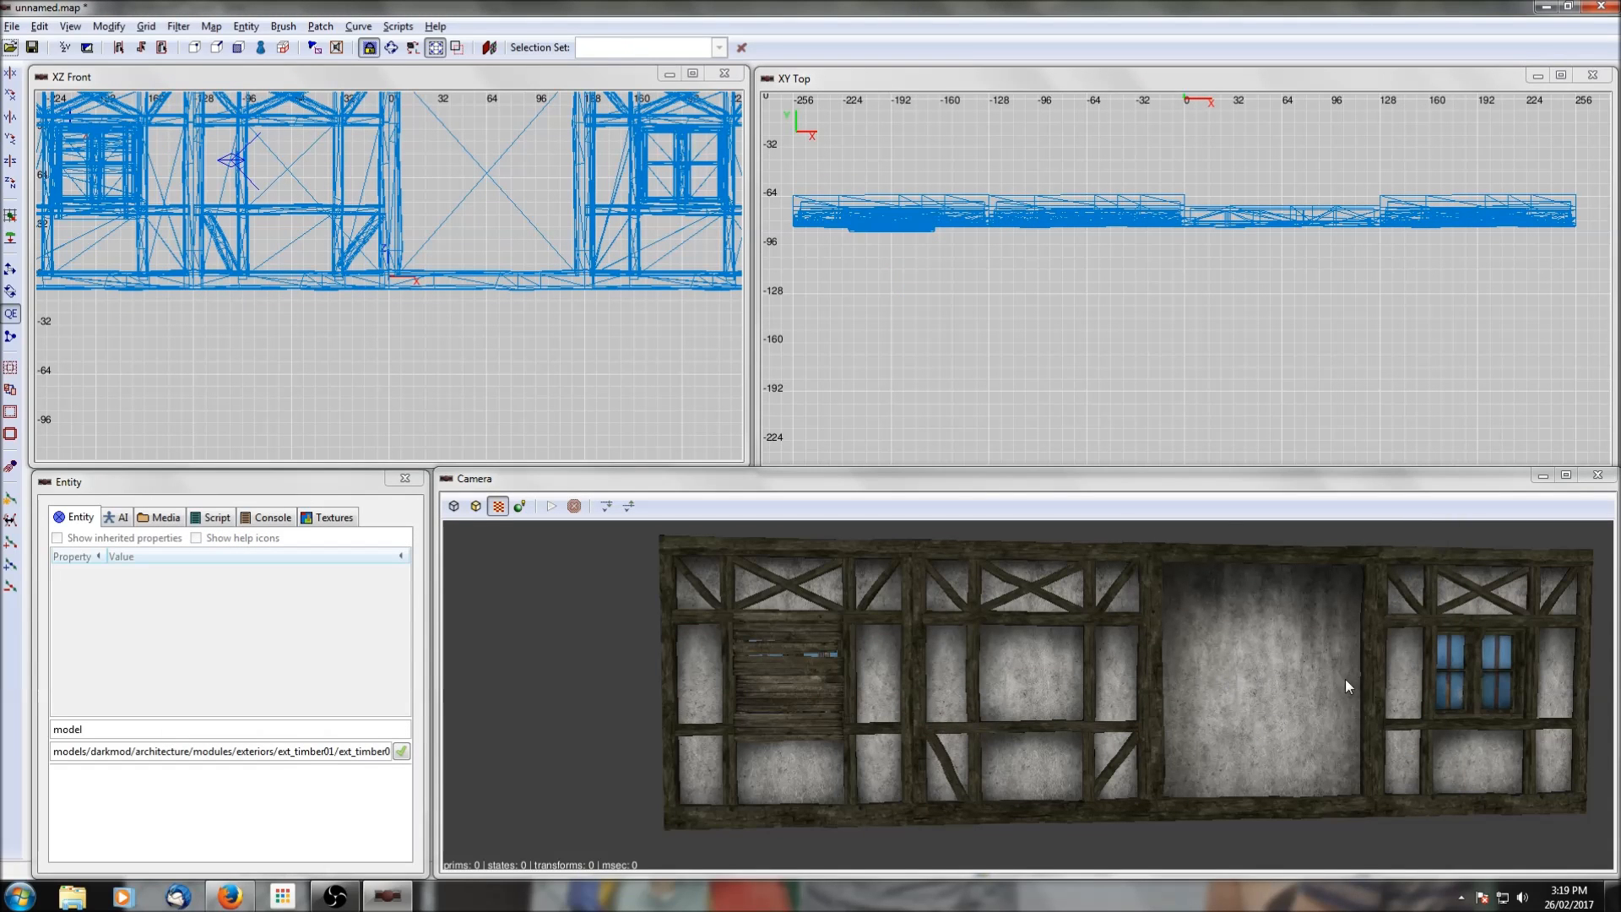
Step: Add a skin property with placeholder value s to the wall01 panel at origin -64 -128 0 and list its matching skins
right_click(1424, 690)
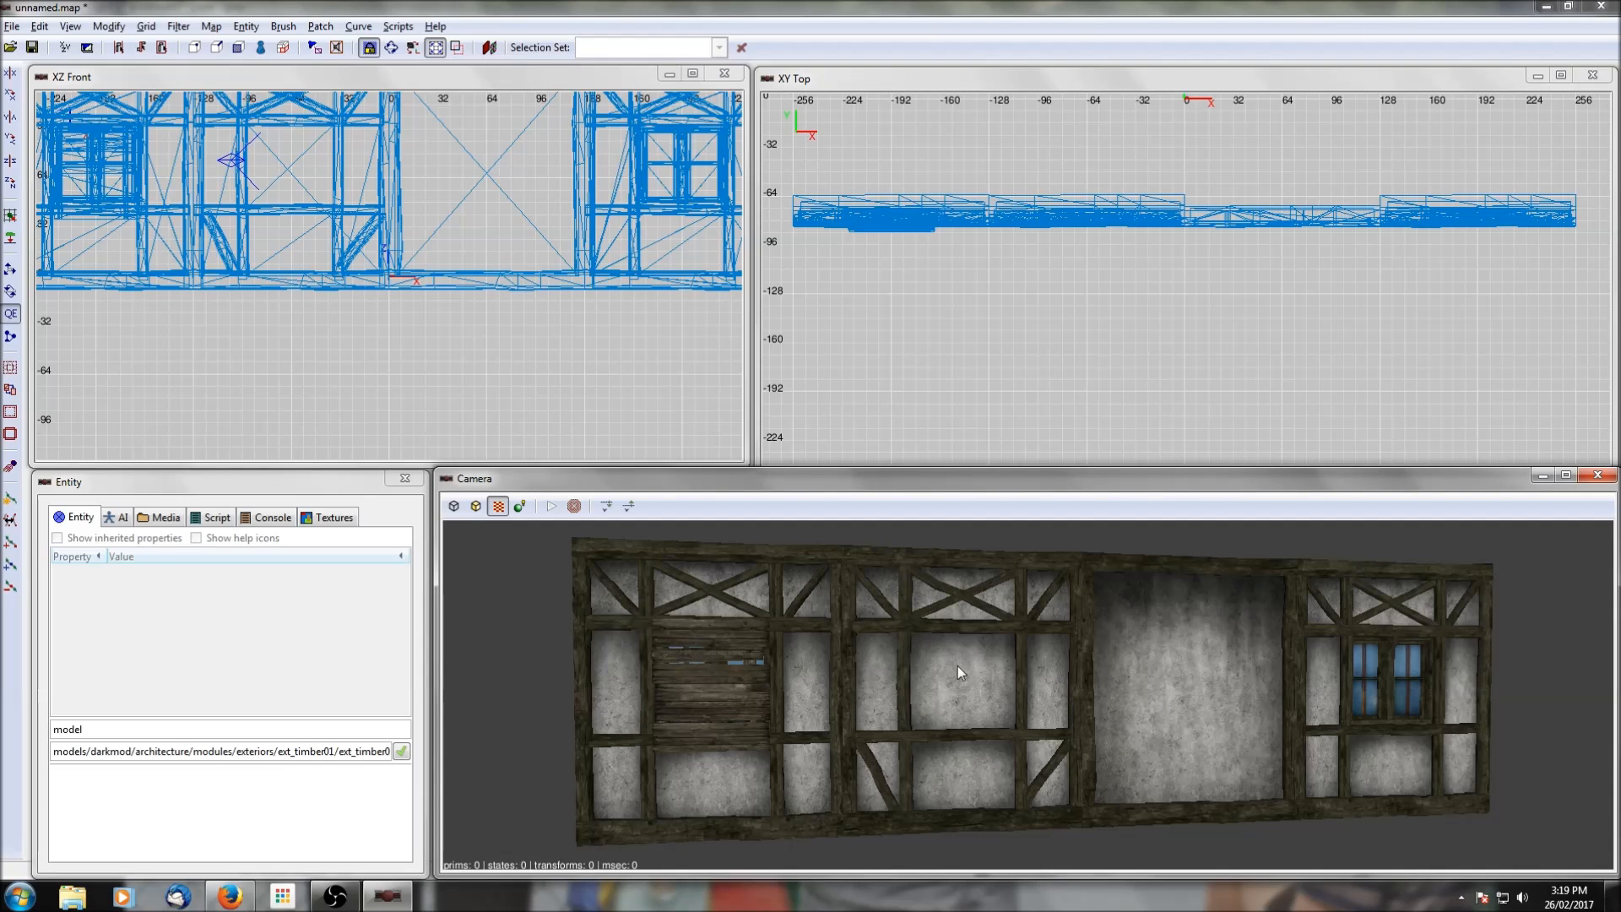
shift+click(927, 676)
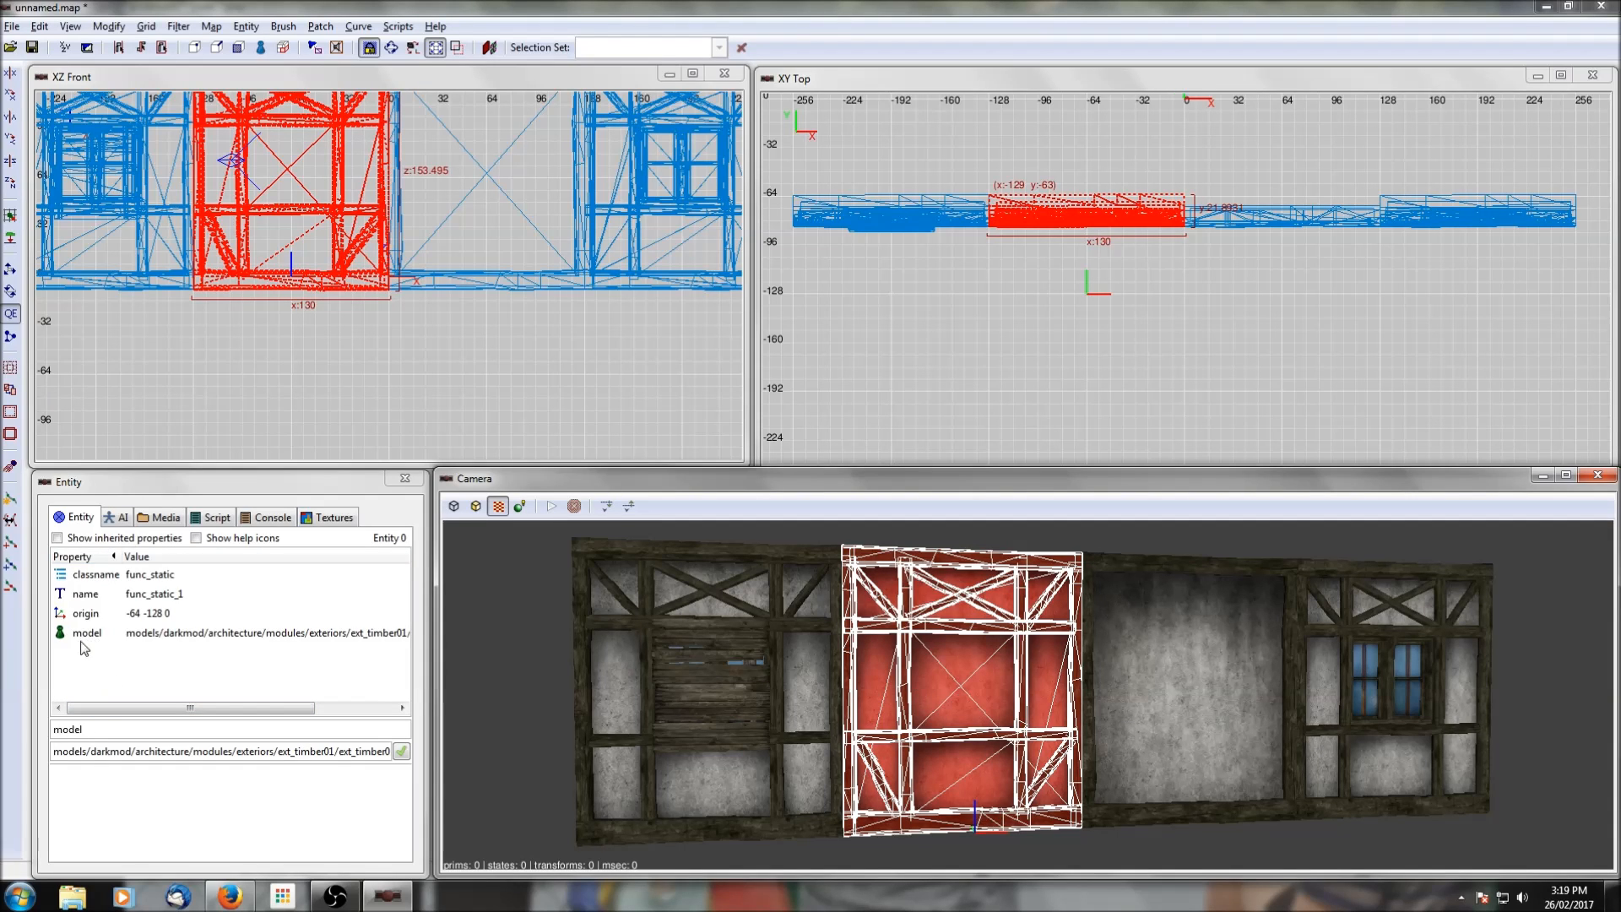
double_click(93, 730)
text(skin)
key(Return)
text(s)
key(Return)
click(125, 653)
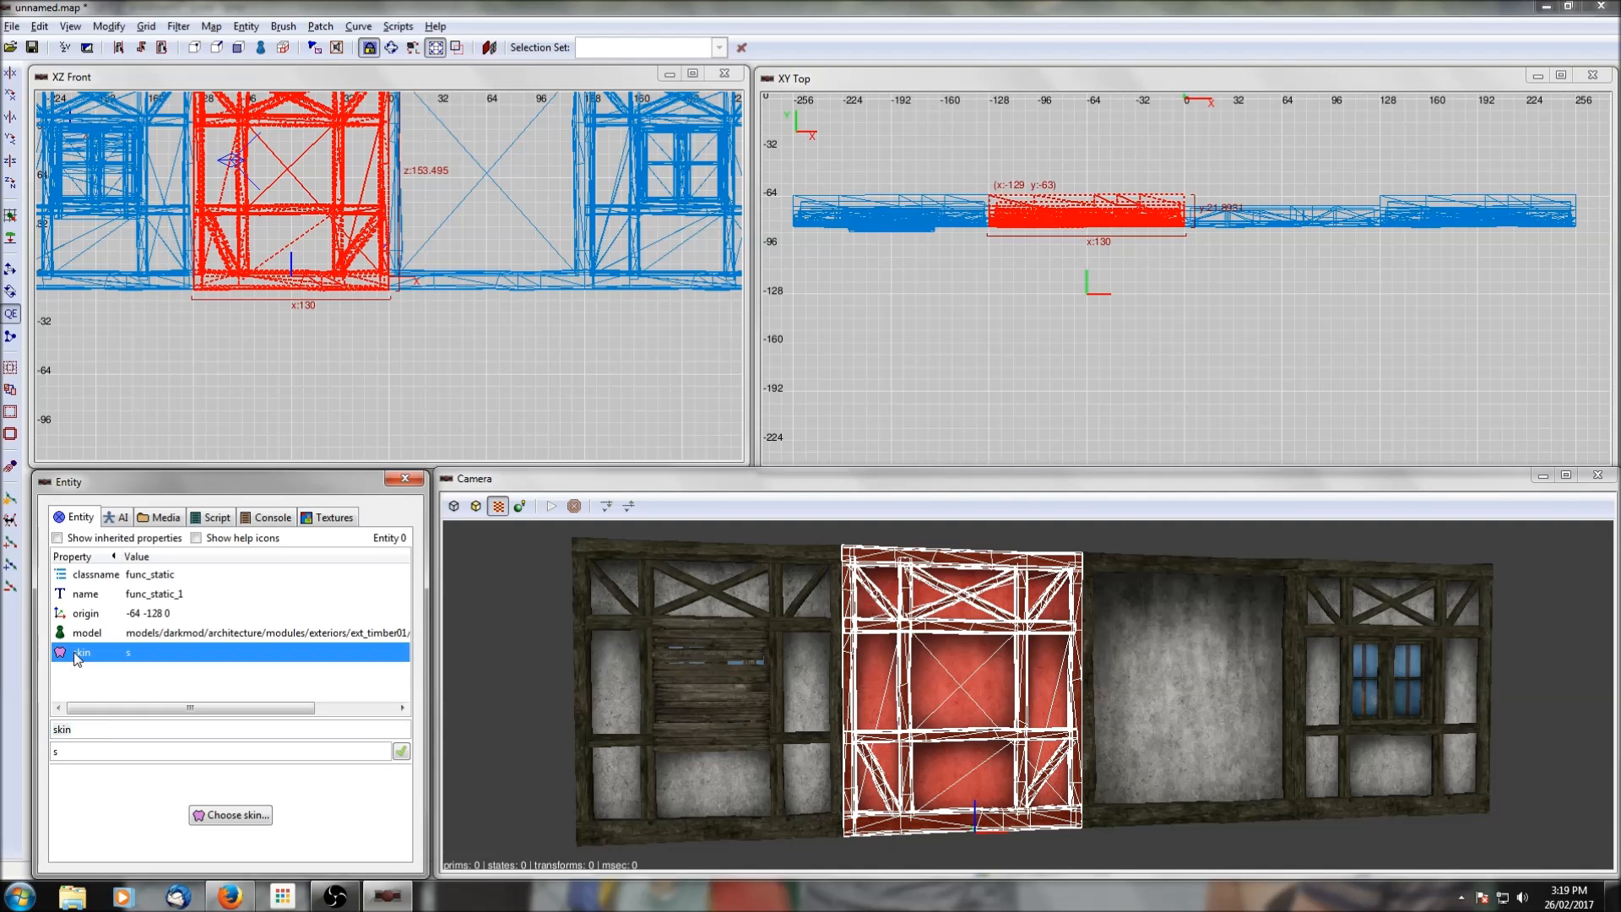
click(221, 814)
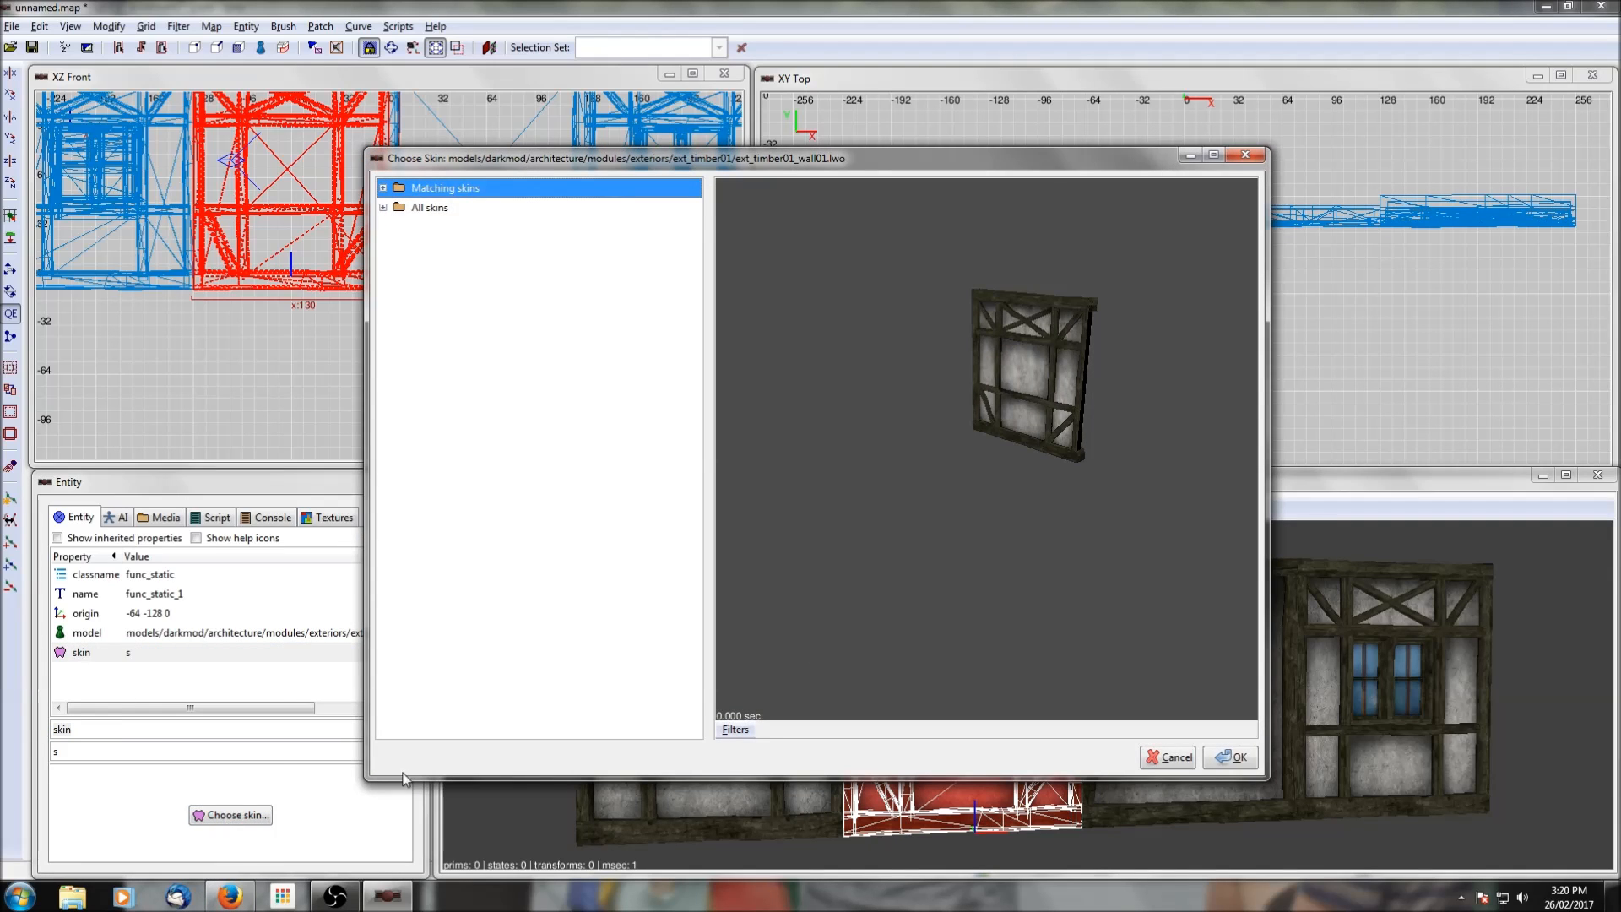
click(383, 188)
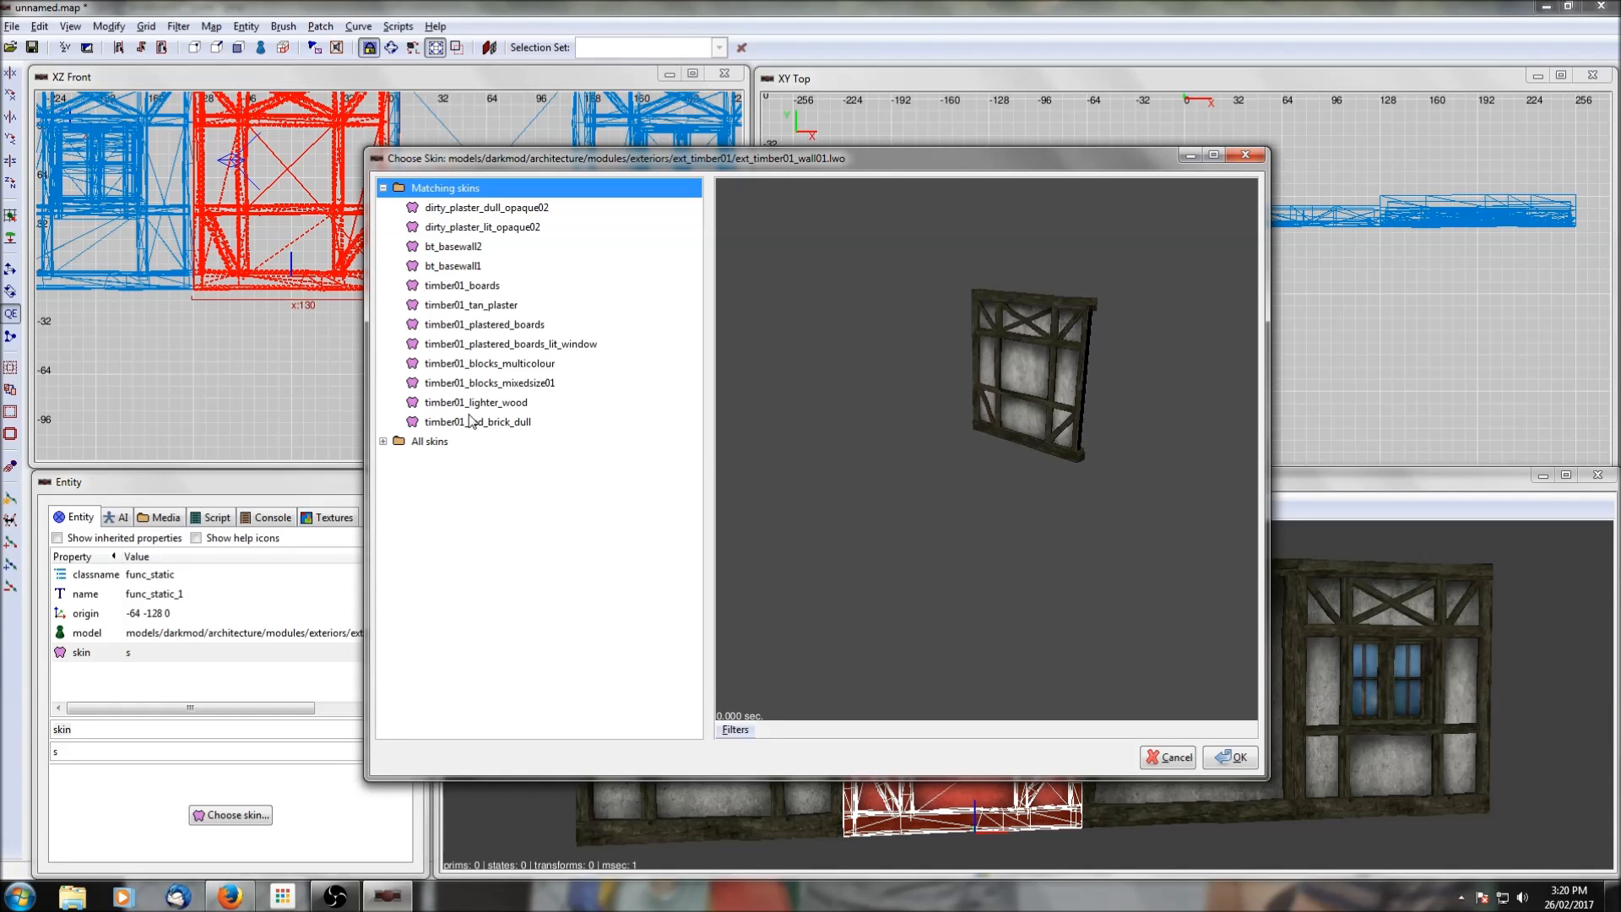
Step: Preview the bt_basewall2, bt_basewall1, timber01_boards, timber01_tan_plaster and timber01_plastered_boards skins on the wall01 panel
click(438, 250)
click(452, 268)
click(448, 249)
click(454, 268)
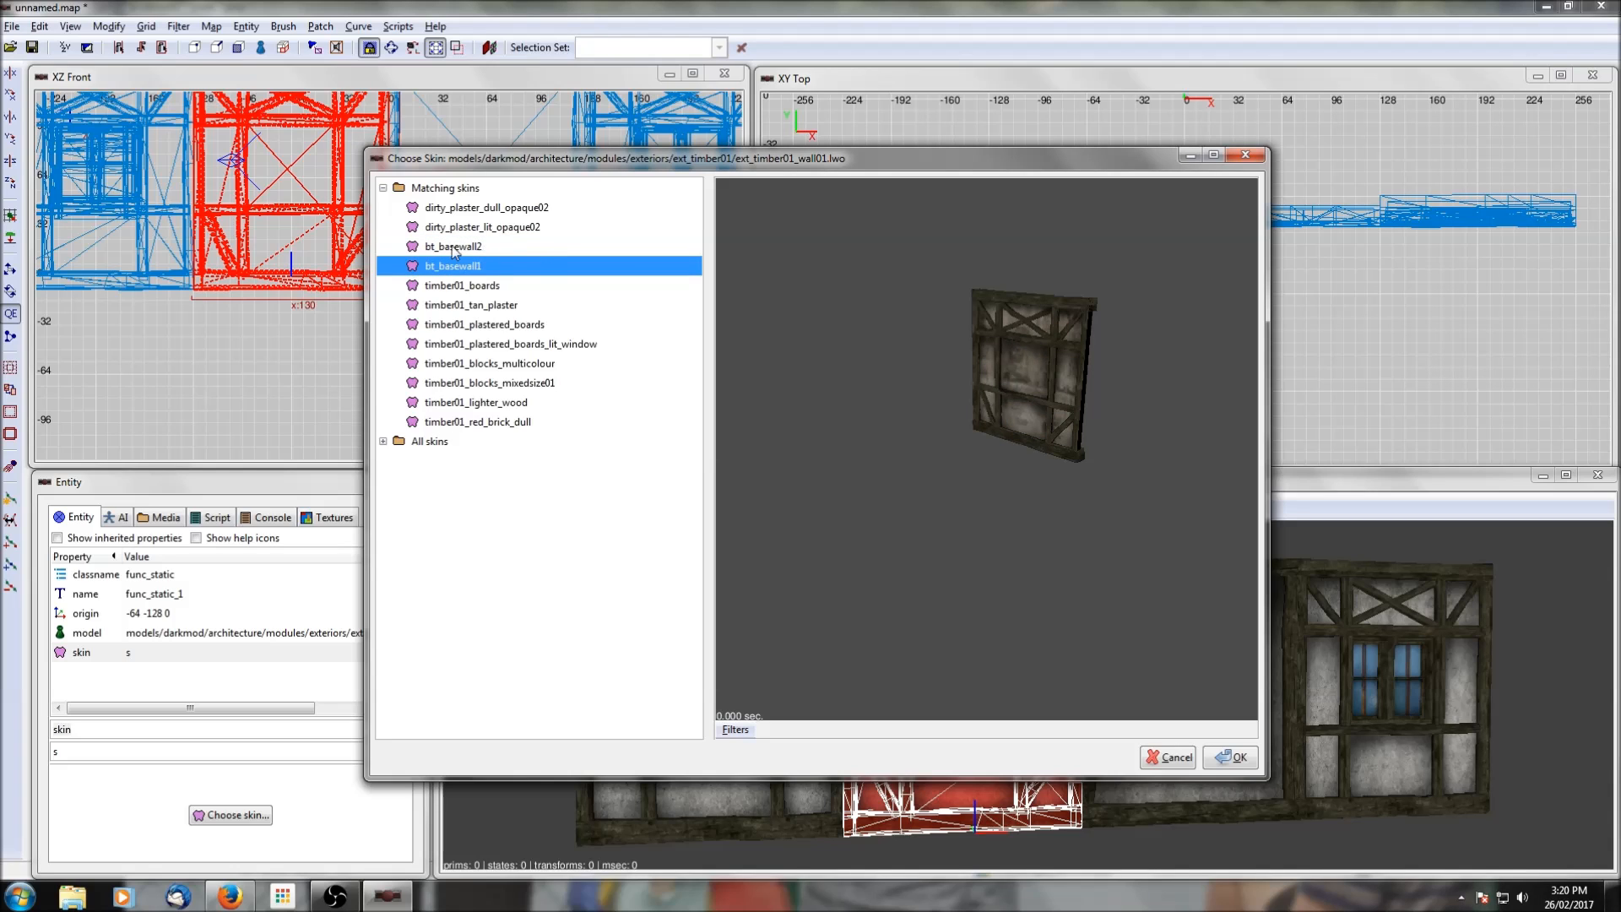
click(456, 287)
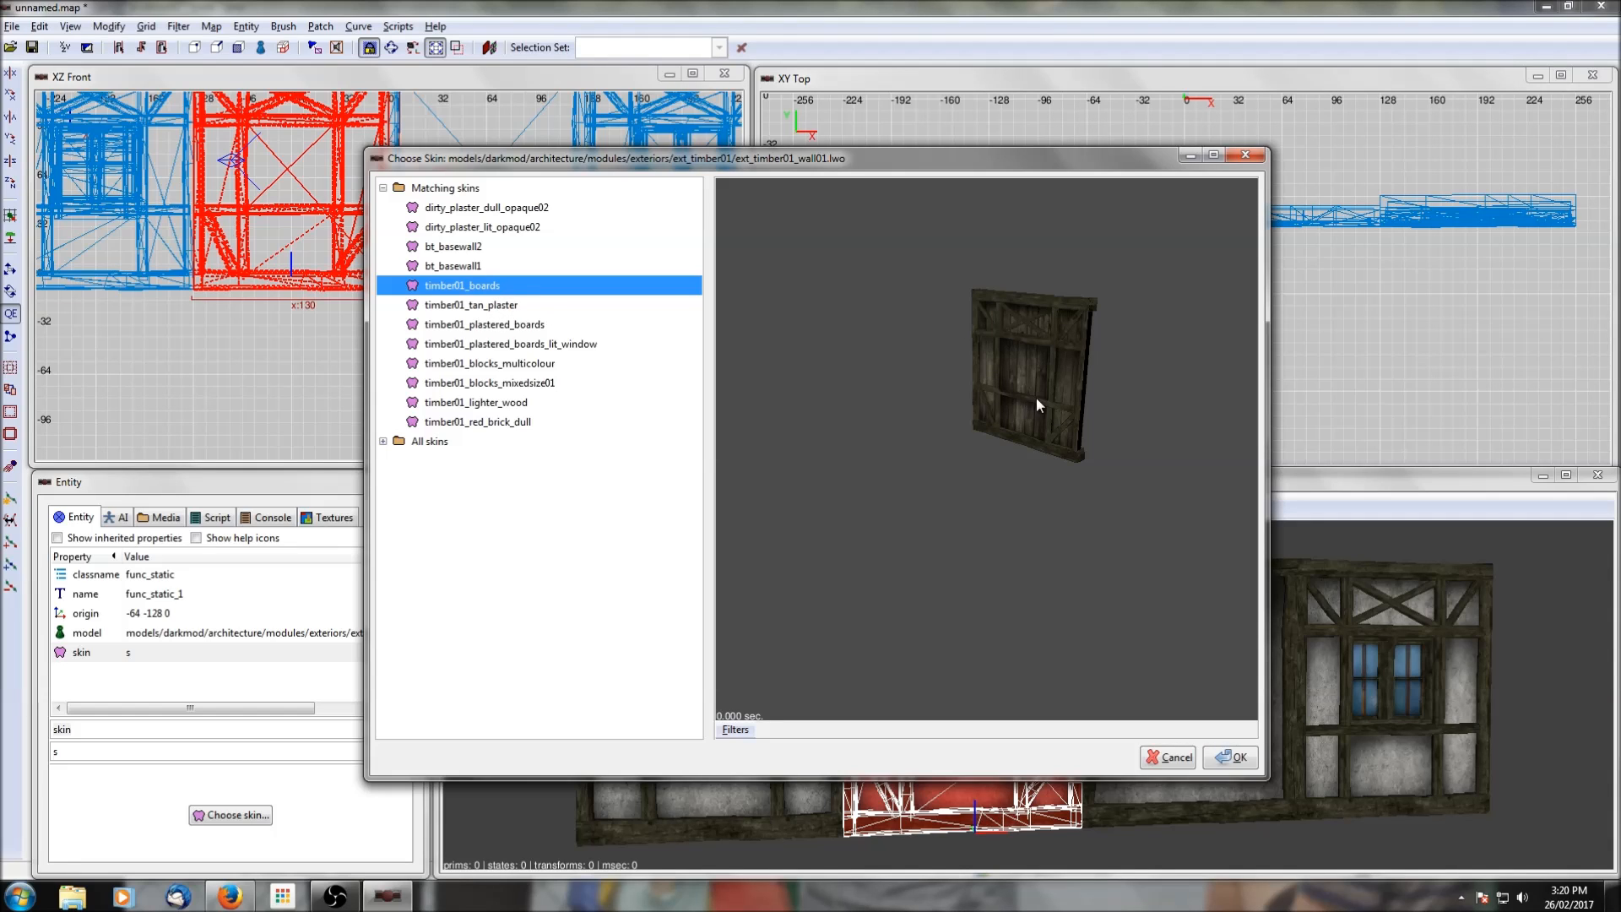
click(472, 309)
click(478, 328)
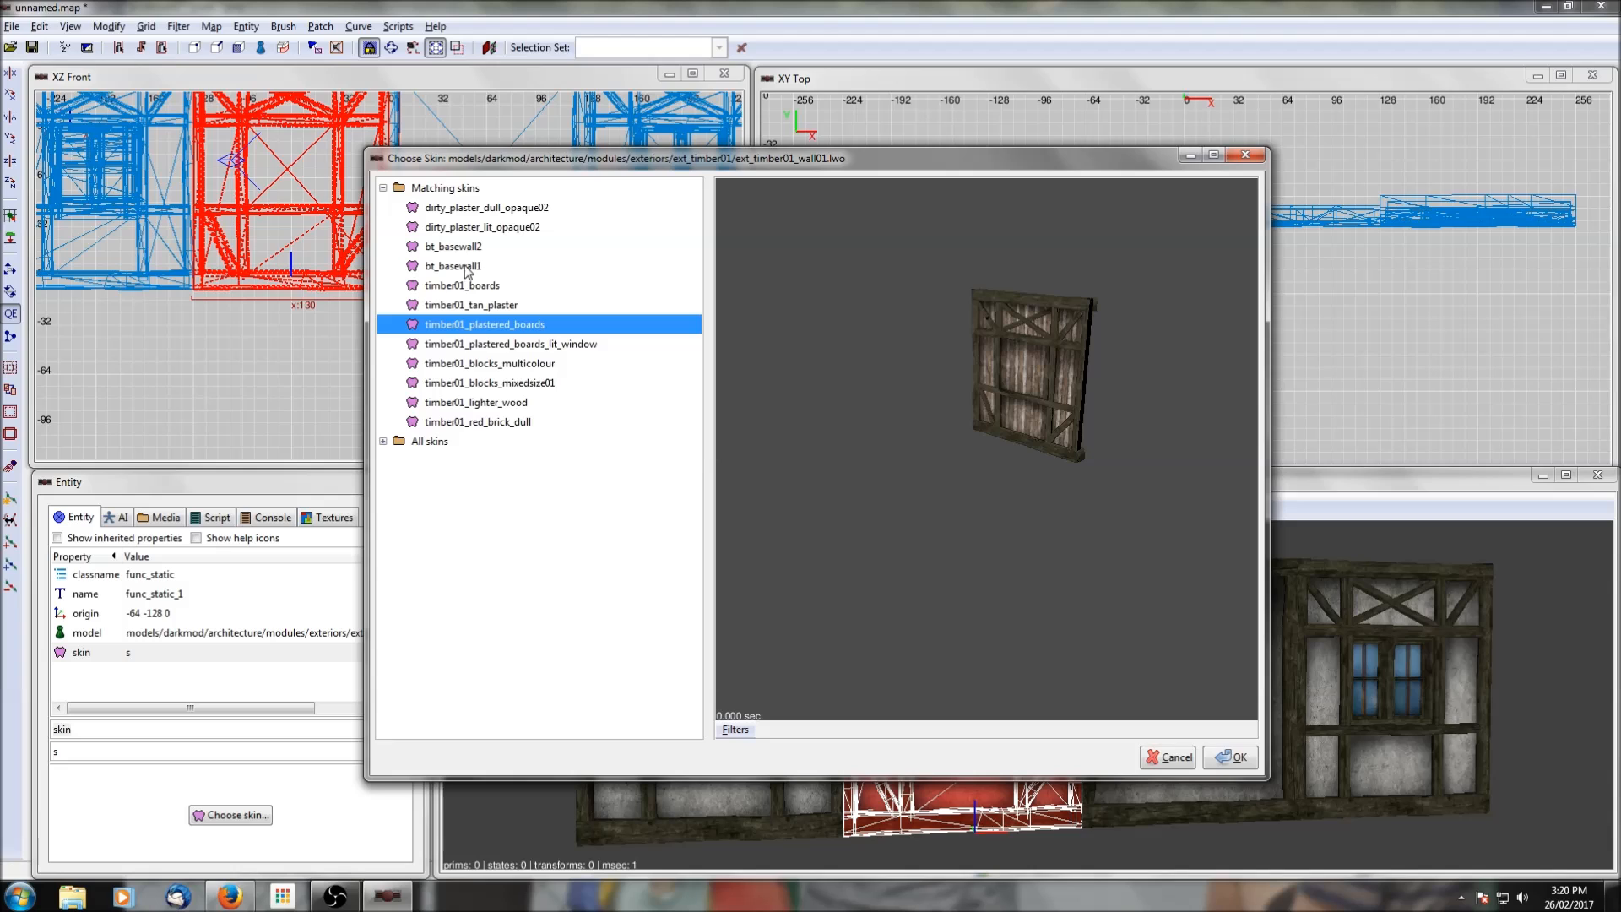
Step: Compare the timber01 lighter_wood, red_brick_dull, blocks_mixedsize01 and plastered_boards_lit_window skins, and recheck tan_plaster and boards
click(480, 404)
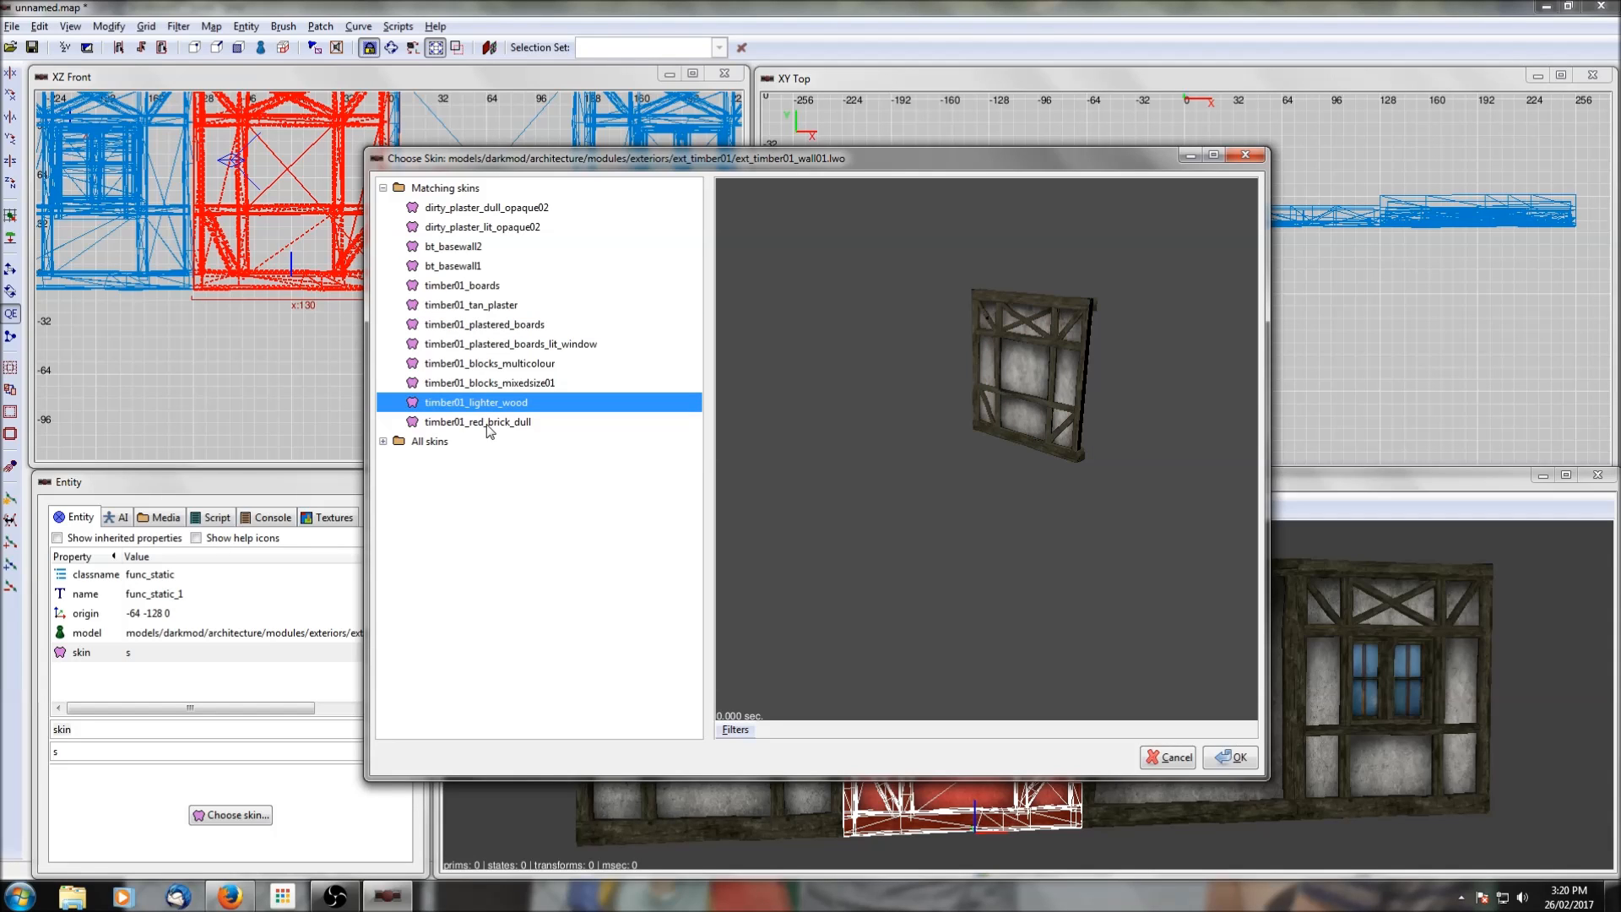
click(485, 423)
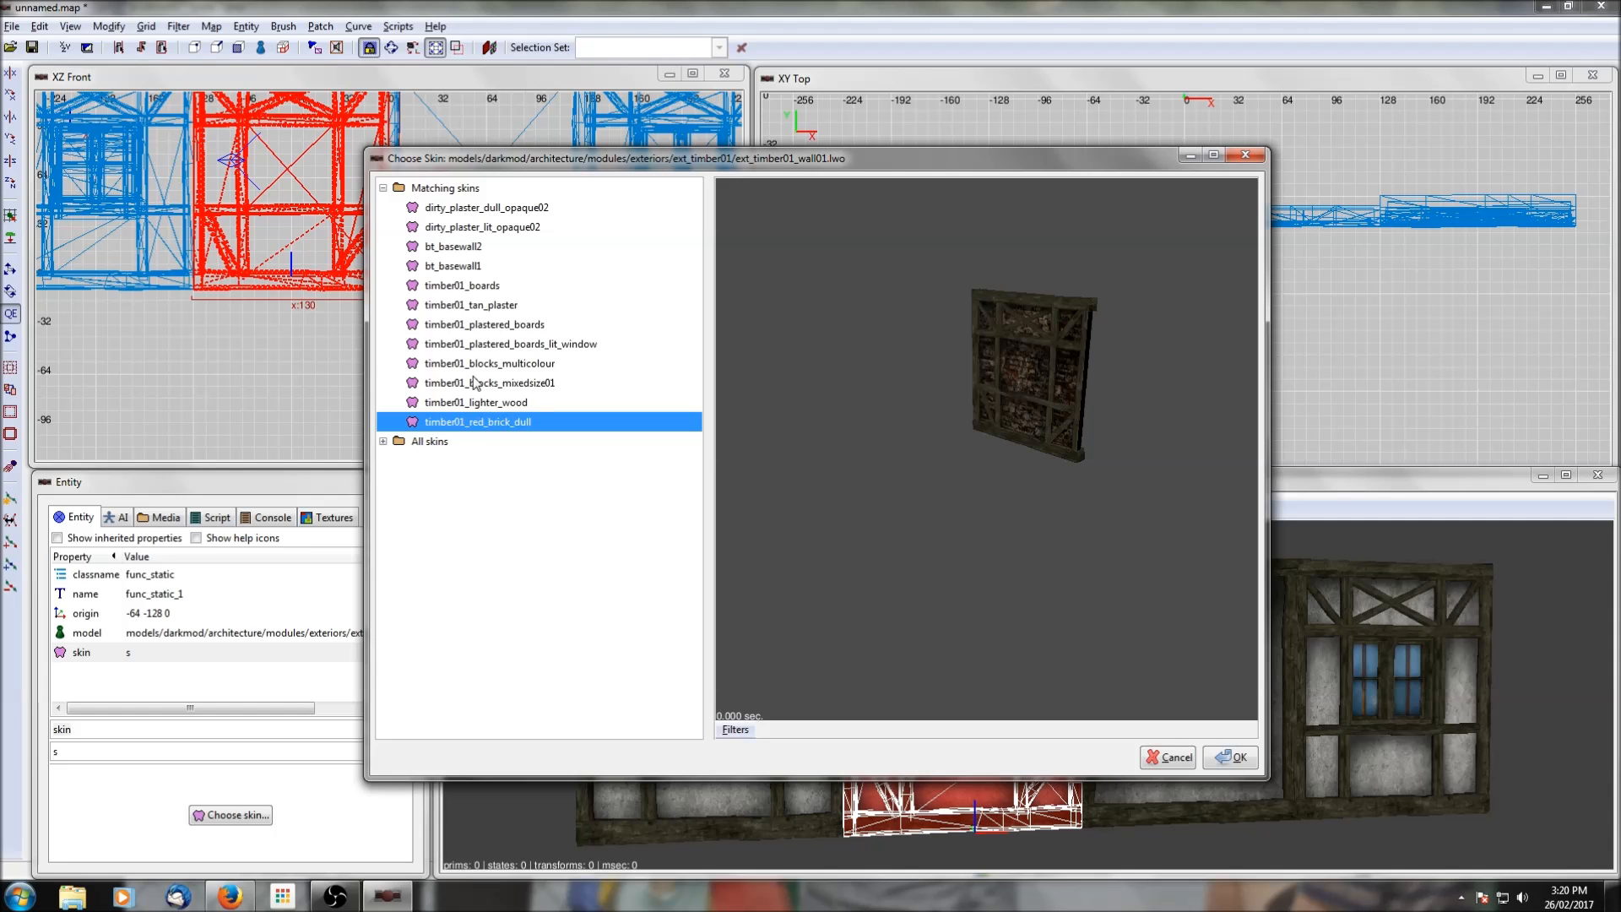
click(475, 382)
click(478, 352)
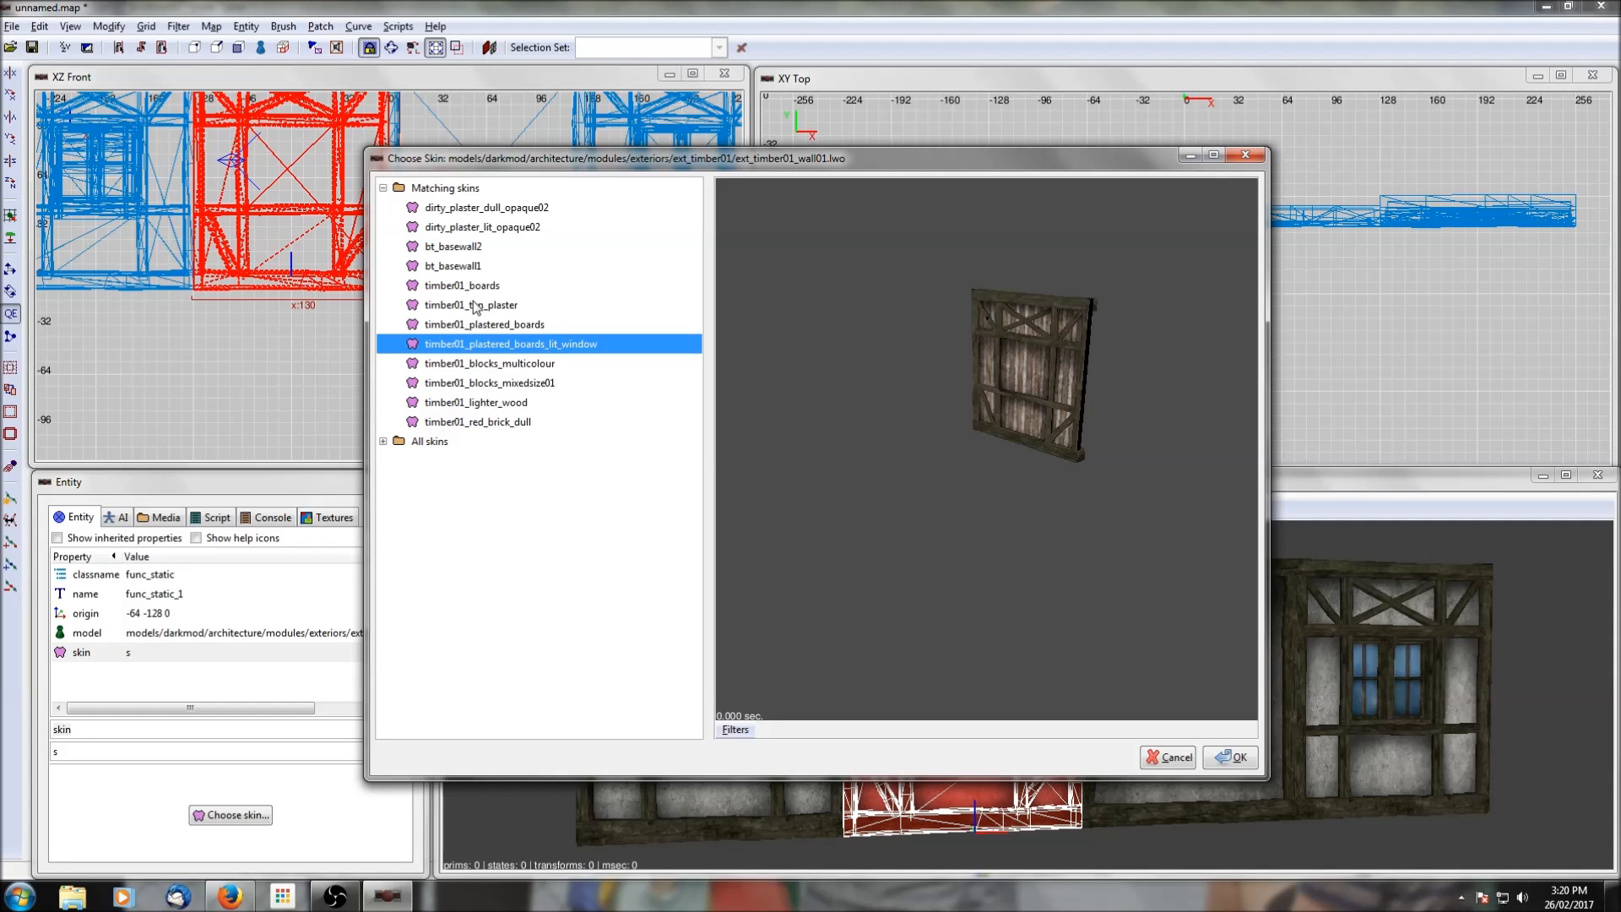
click(474, 304)
click(474, 293)
Step: Apply the dirty_plaster_lit_opaque02 skin to the wall01 panel and deselect it
click(461, 229)
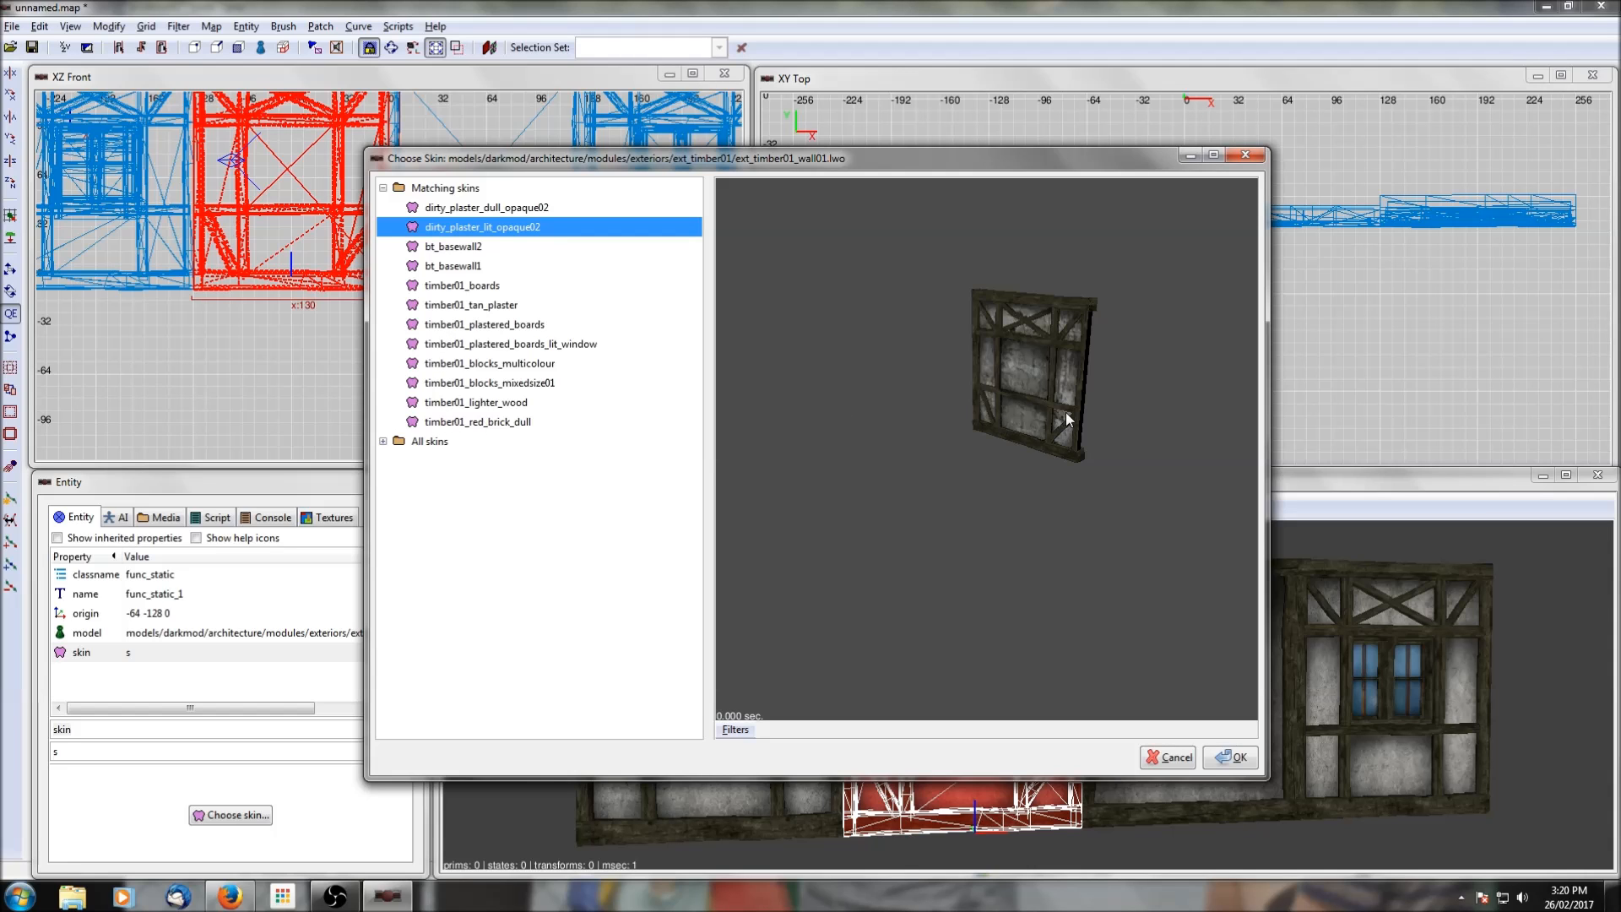
click(1242, 760)
key(Escape)
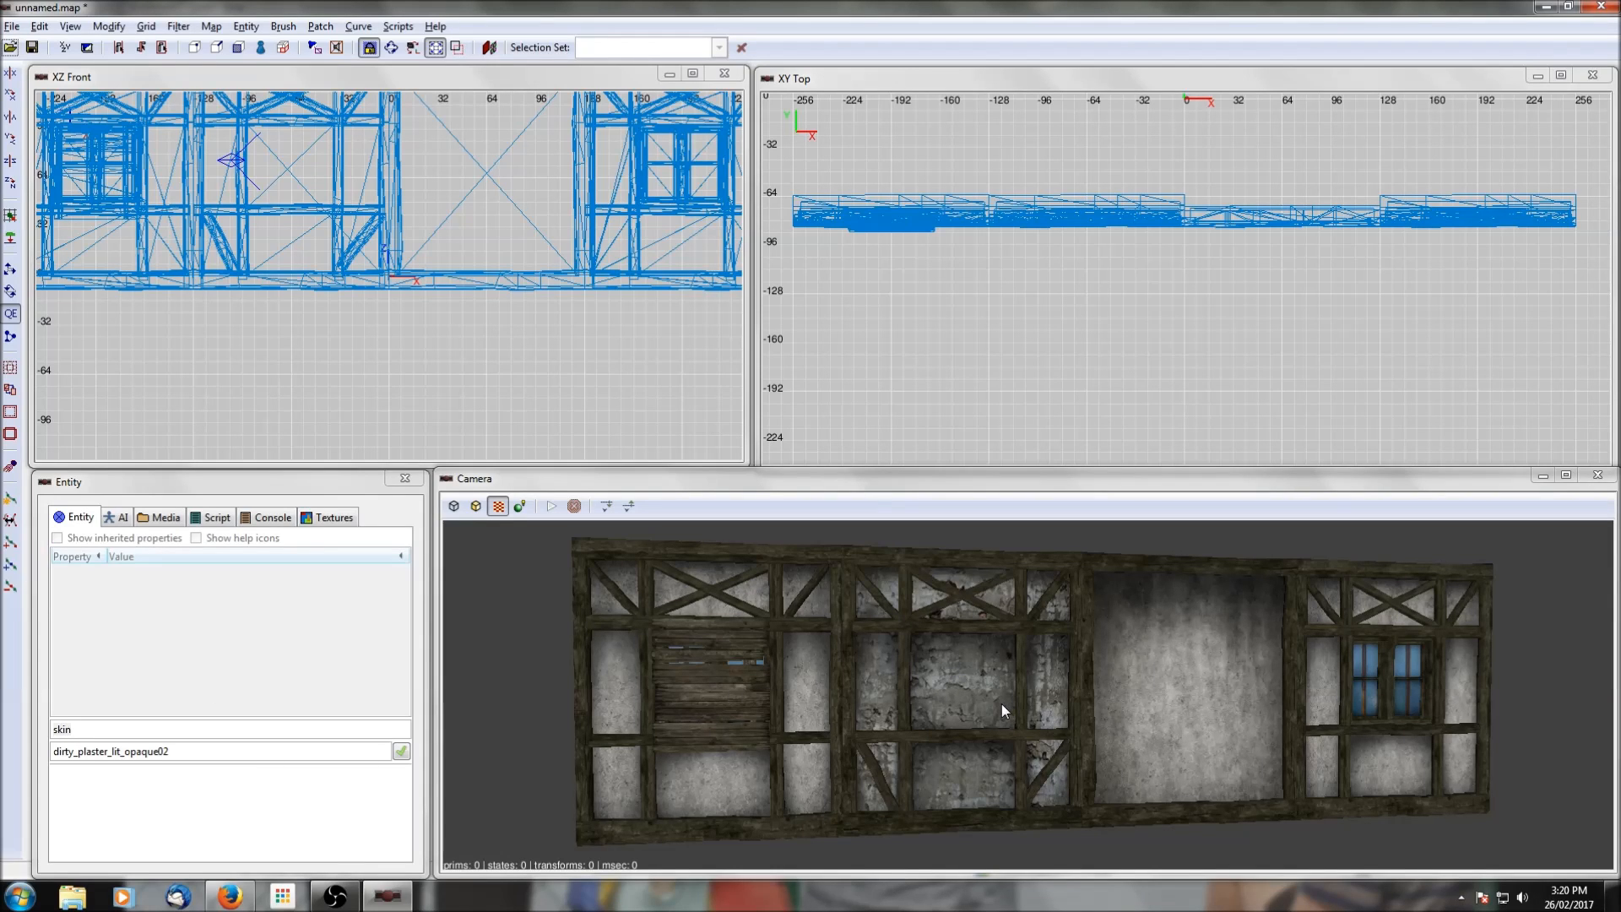
Step: Apply the dirty_plaster_lit_opaque02 skin to the other three panels together, then deselect them
shift+click(707, 687)
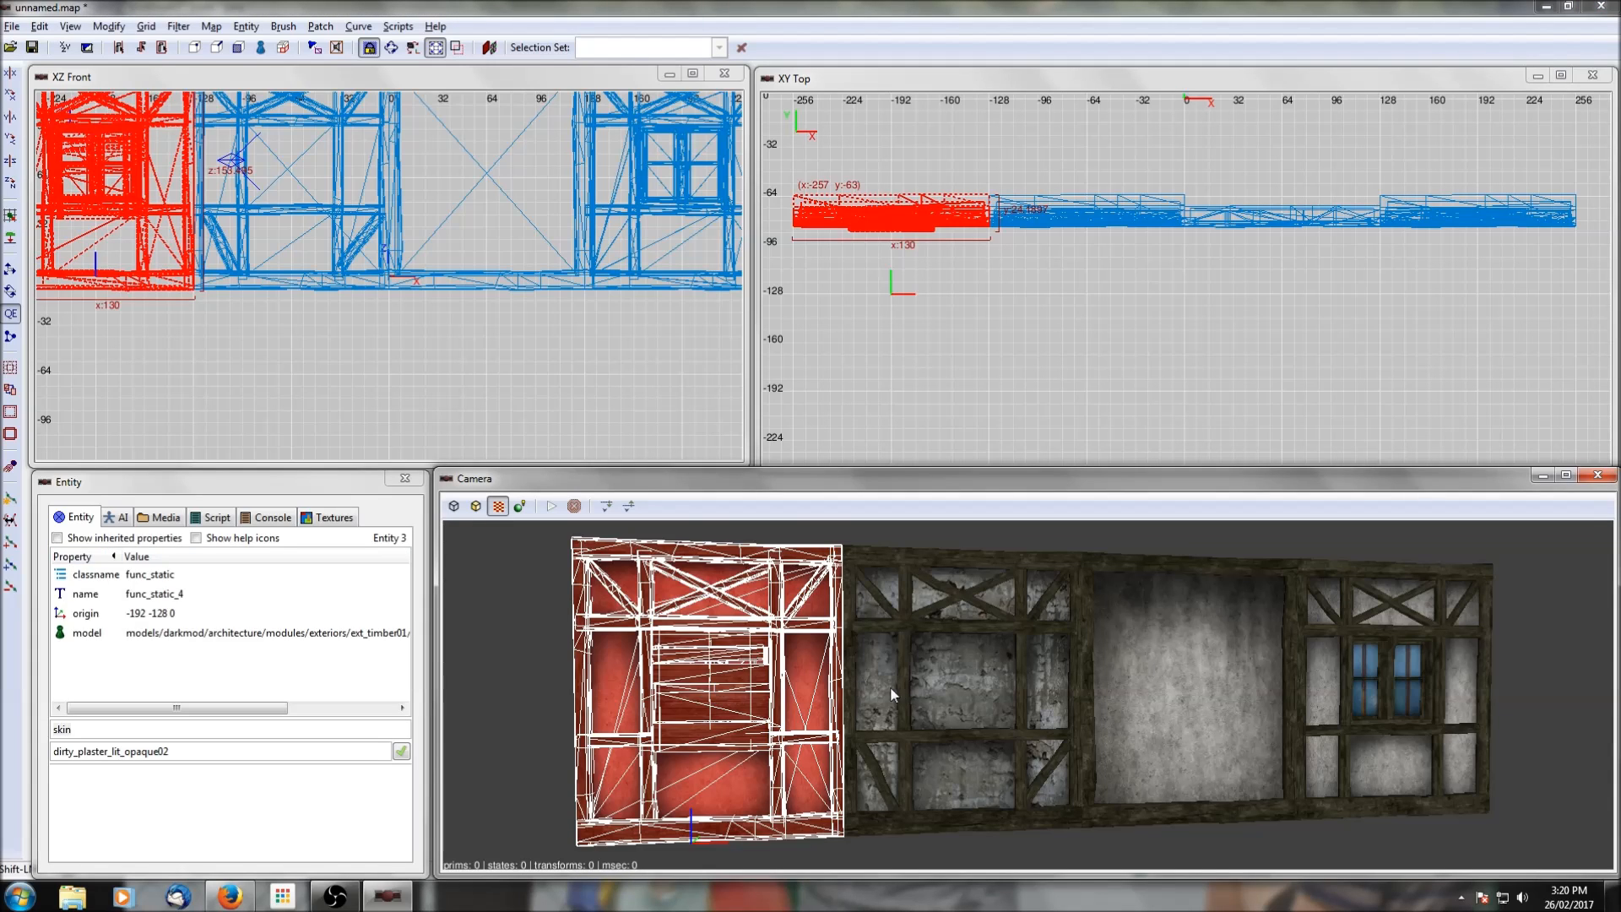
shift+click(1411, 682)
shift+click(1190, 681)
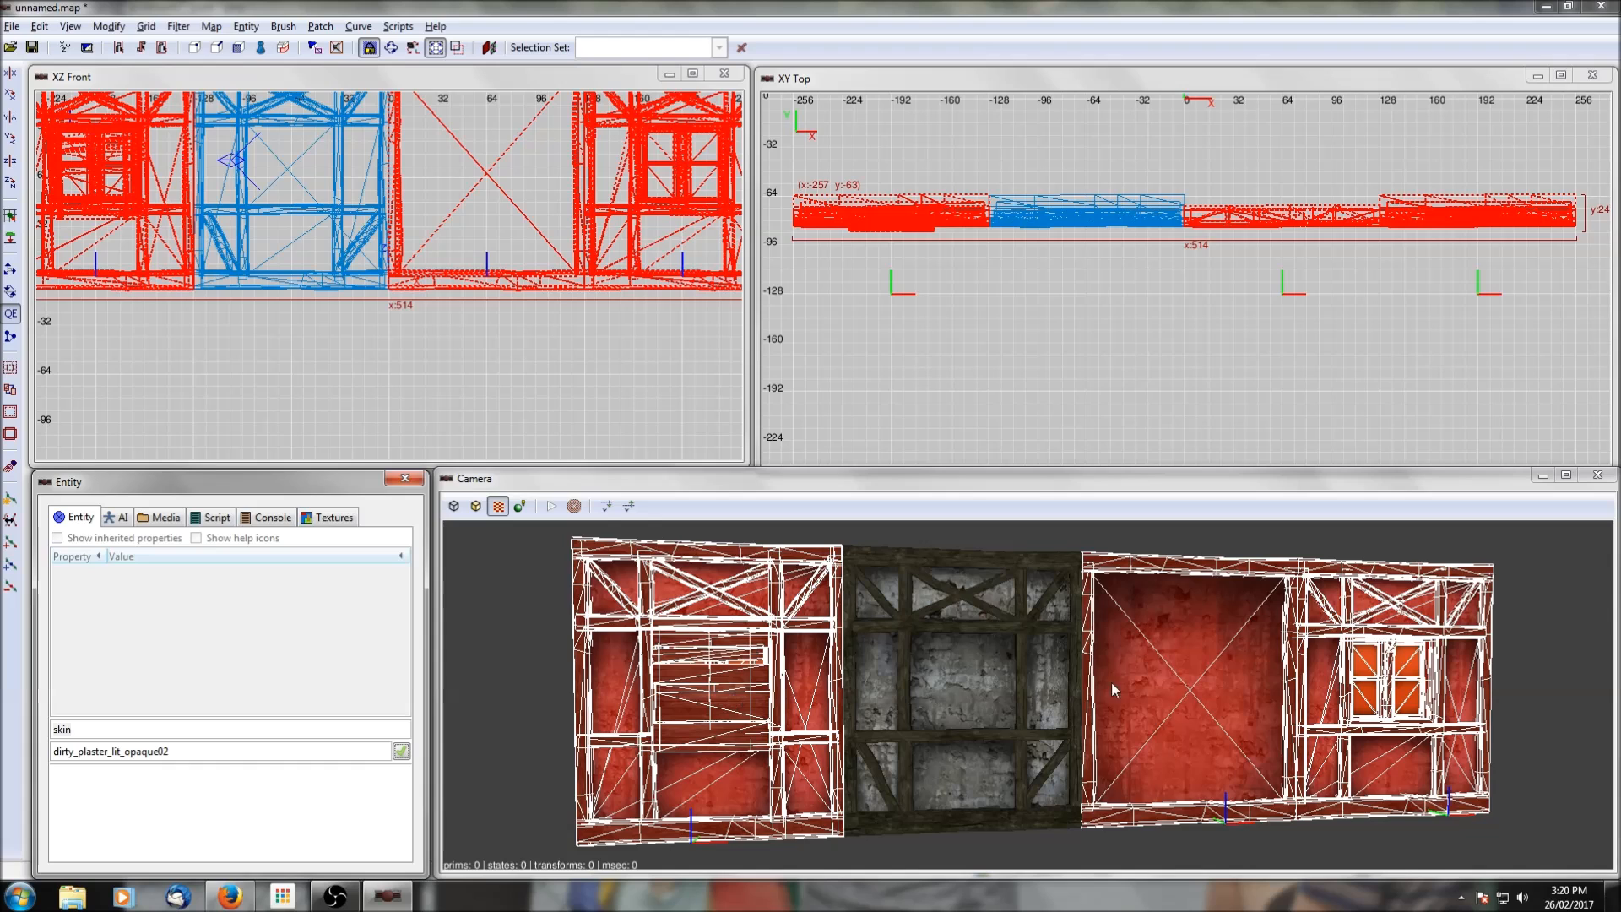
key(Escape)
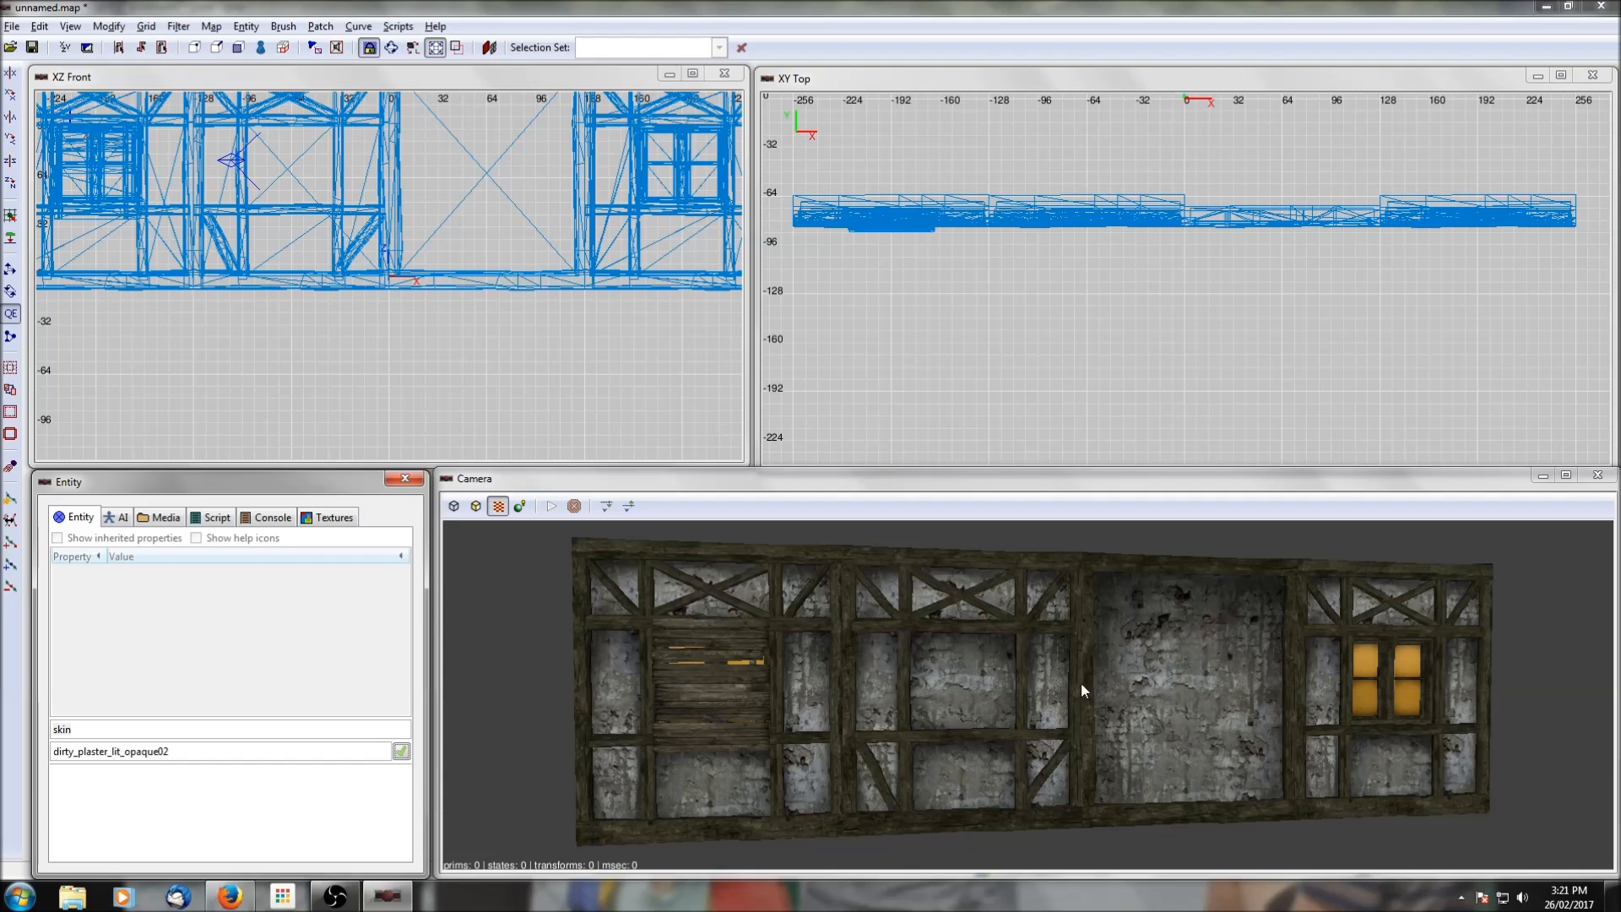
Step: Open the skin chooser for the wall04 panel and preview its matching skins bt_basewall2 and bt_basewall1
click(1177, 705)
shift+click(1191, 697)
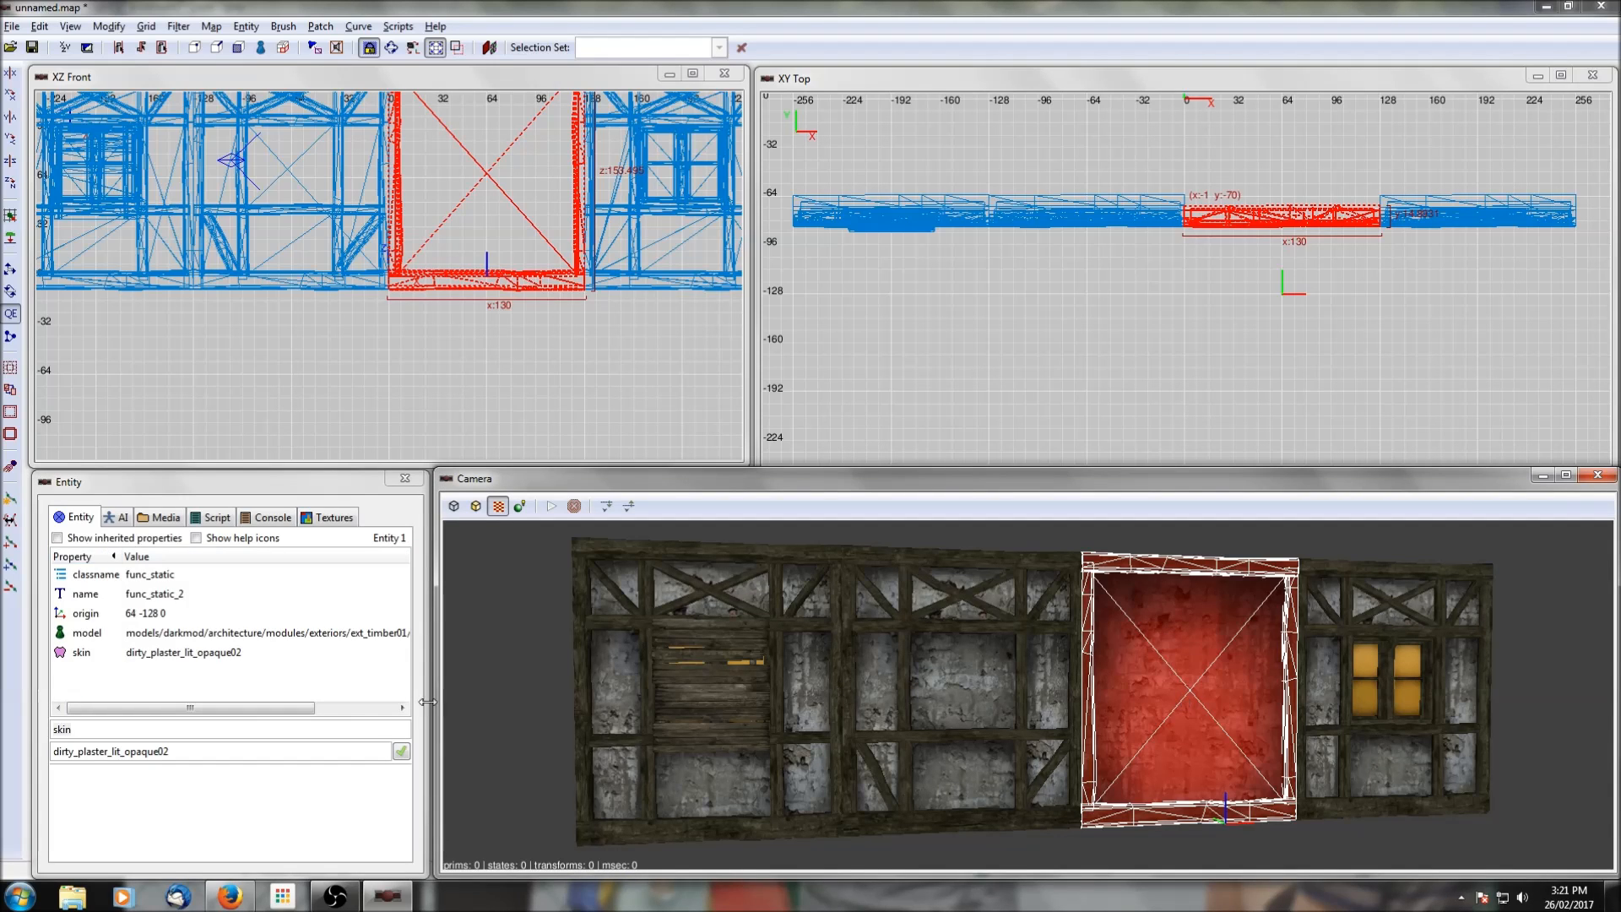
click(82, 652)
click(230, 814)
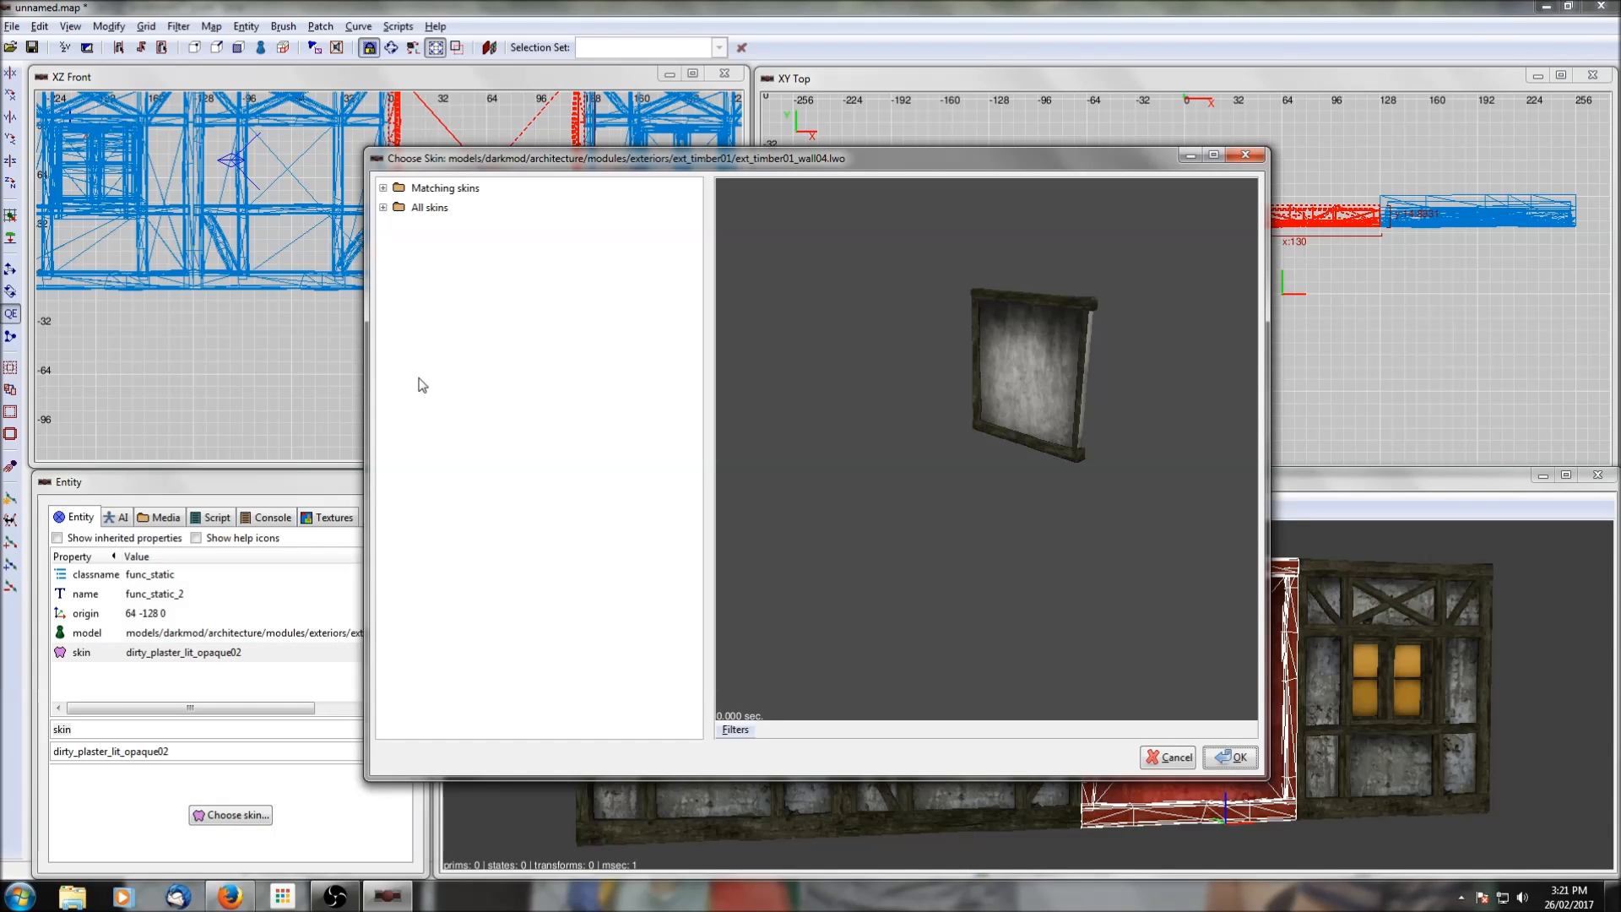
click(383, 188)
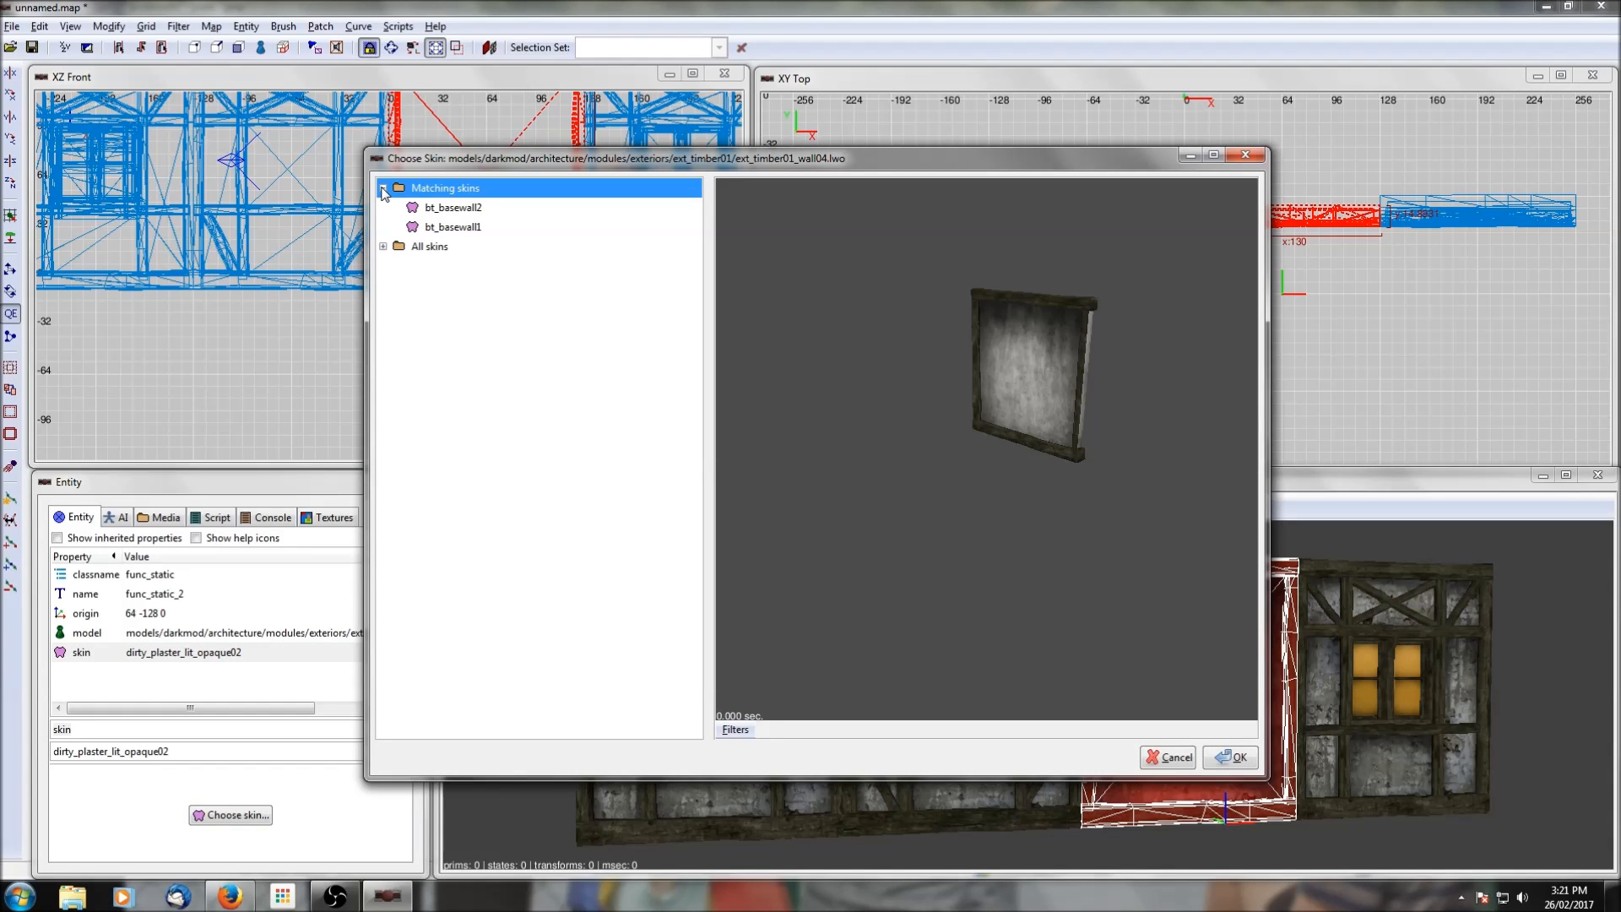
click(452, 207)
click(454, 226)
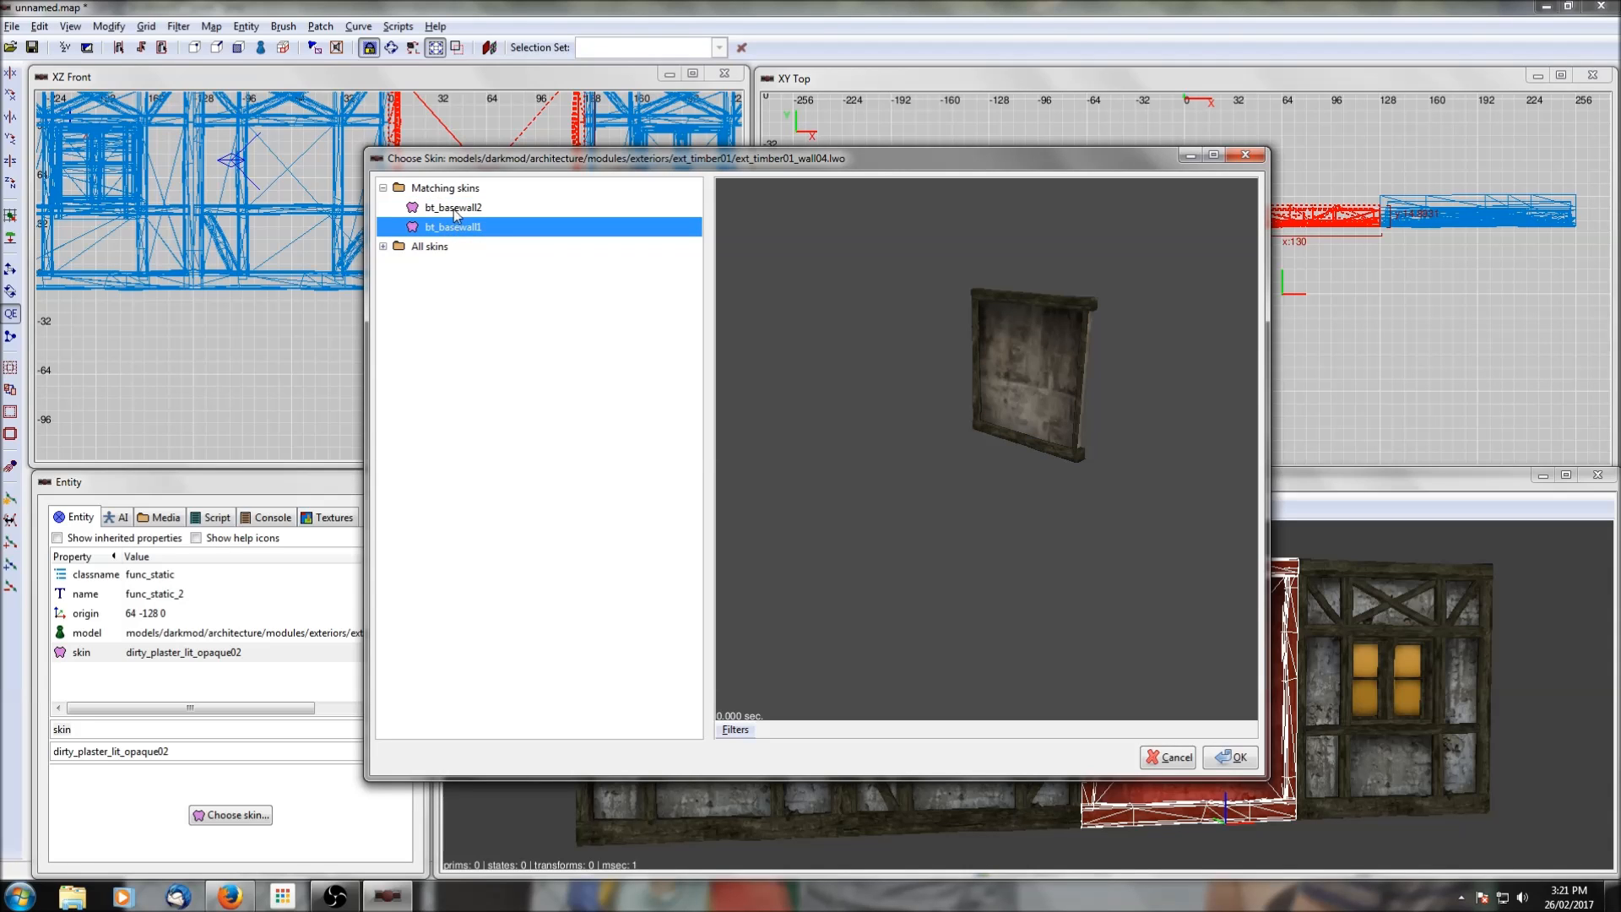
click(453, 193)
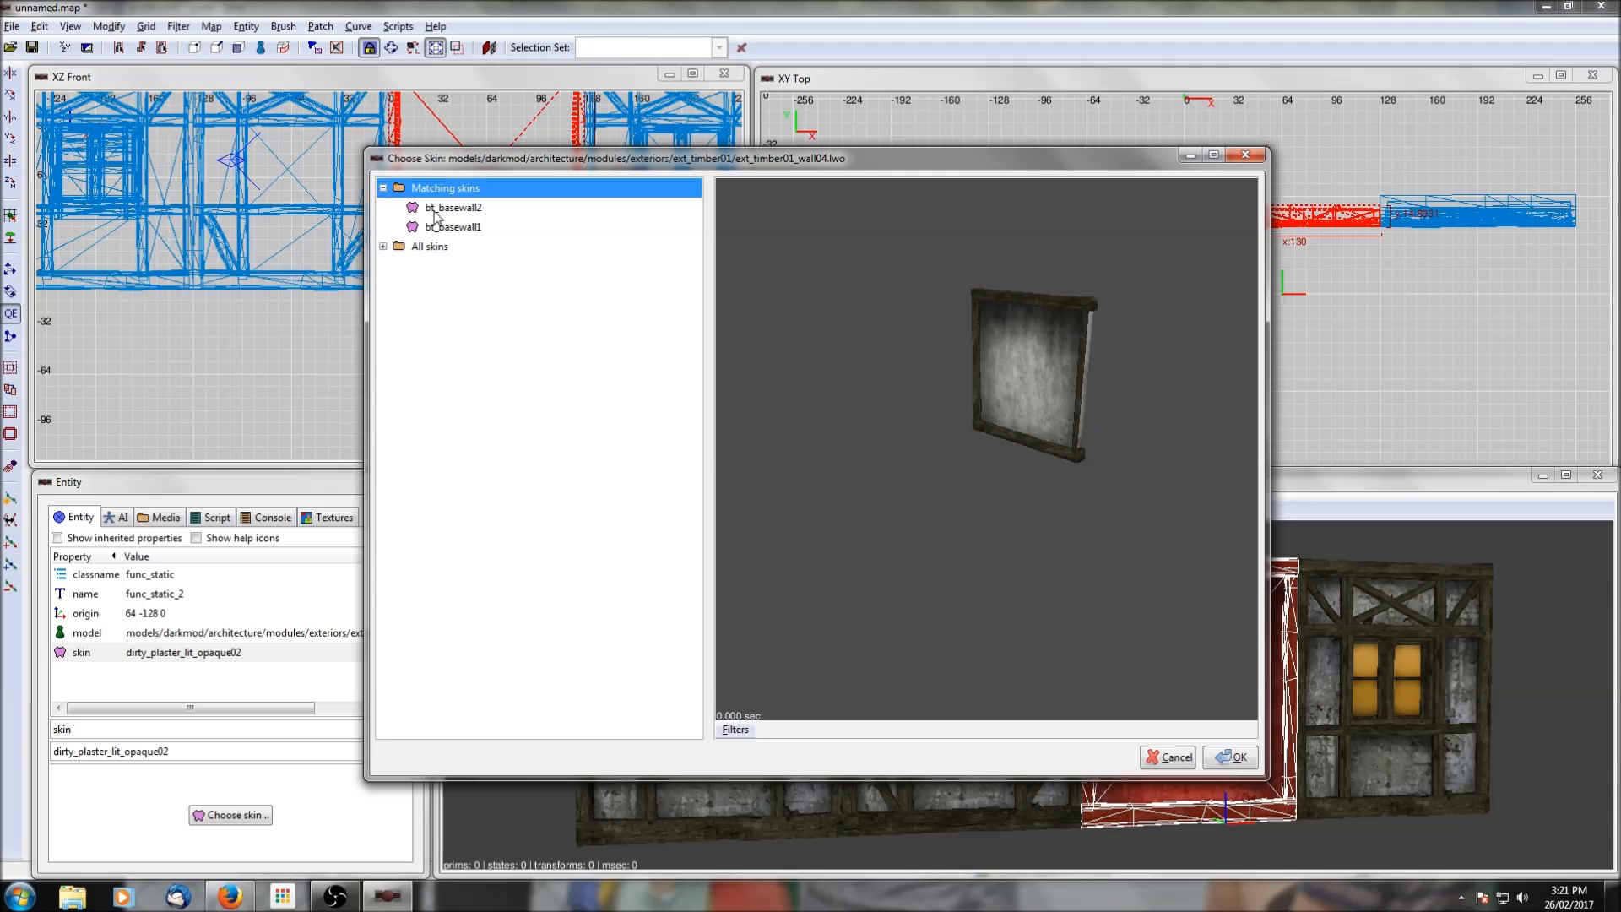
Step: Browse the full list of all skins and close the chooser, keeping the wall04 panel's current skin
click(383, 247)
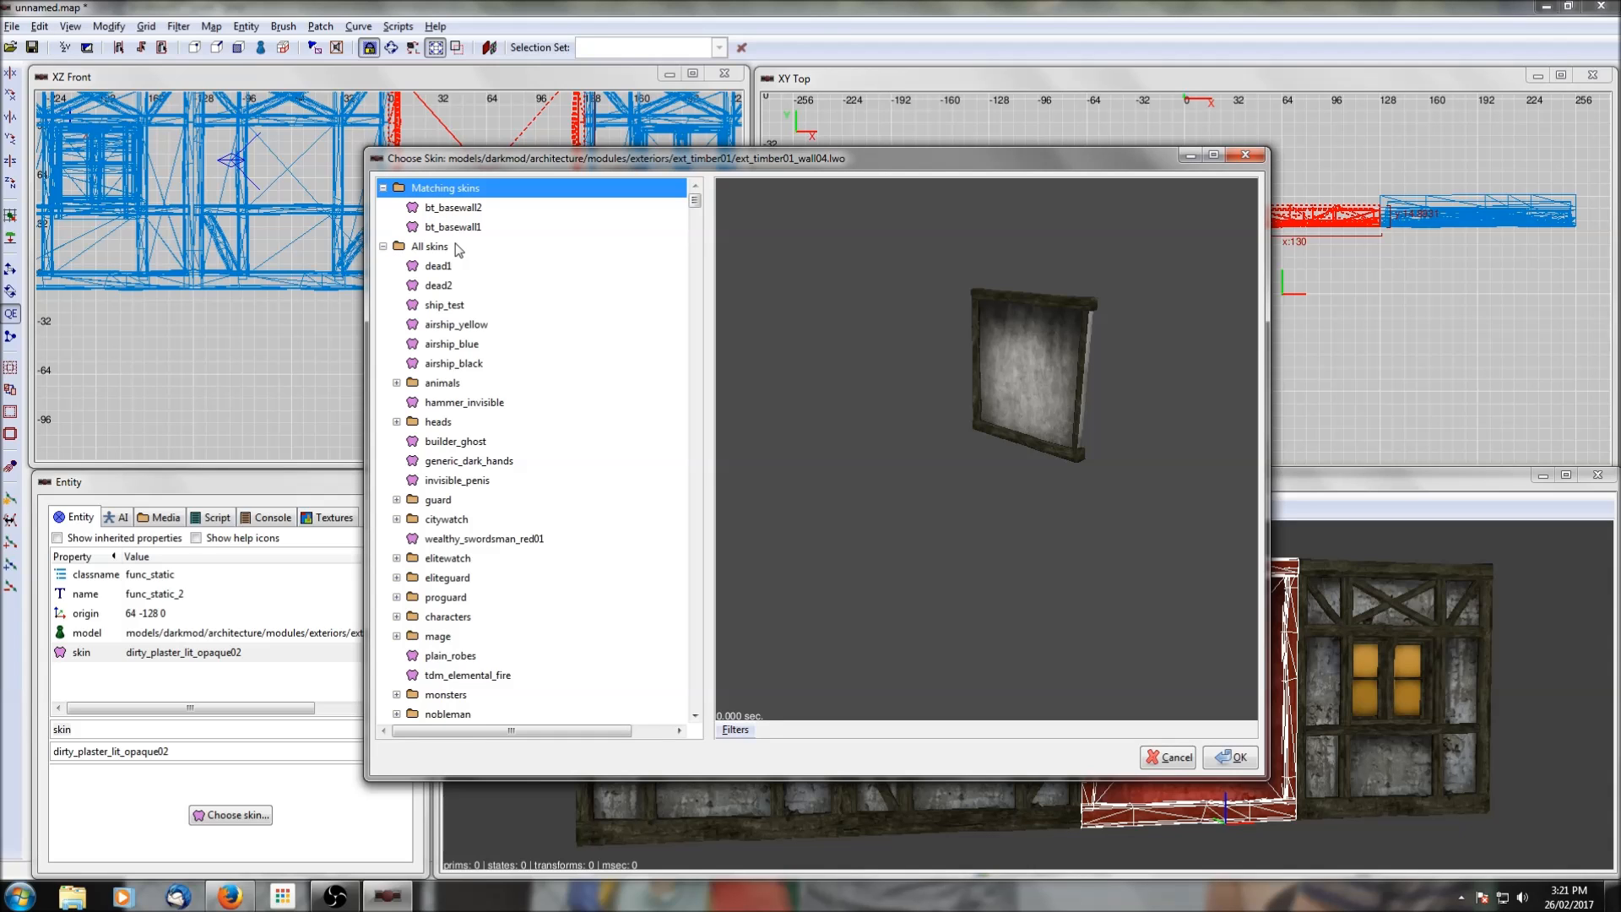
scroll(456, 472, down, 4)
scroll(432, 456, down, 5)
scroll(432, 456, up, 10)
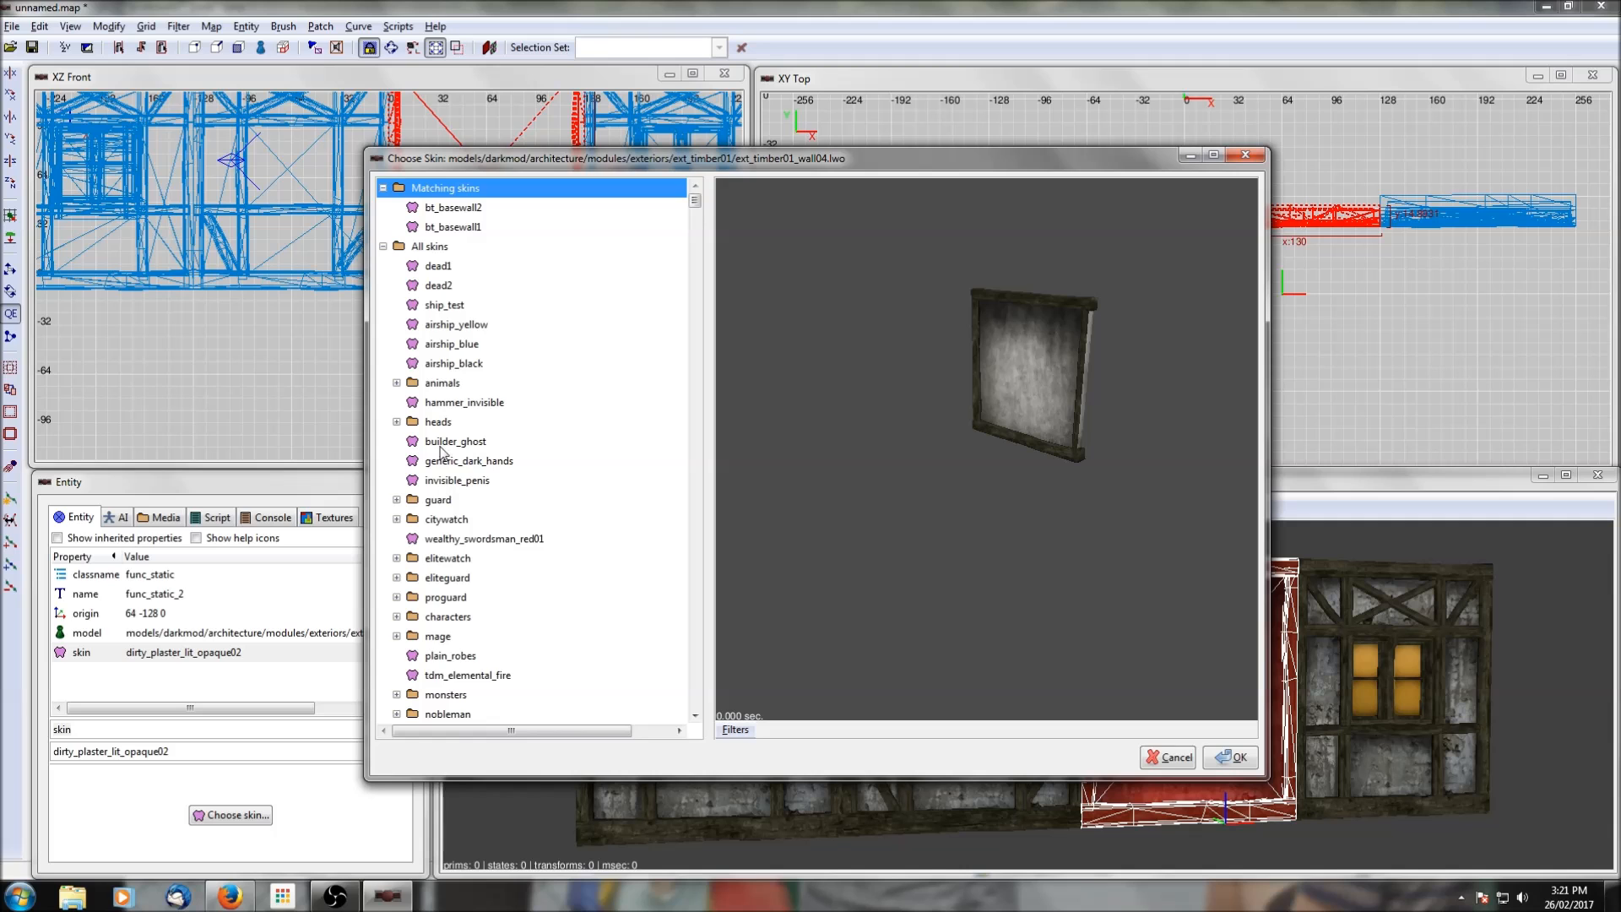
click(383, 247)
click(1230, 757)
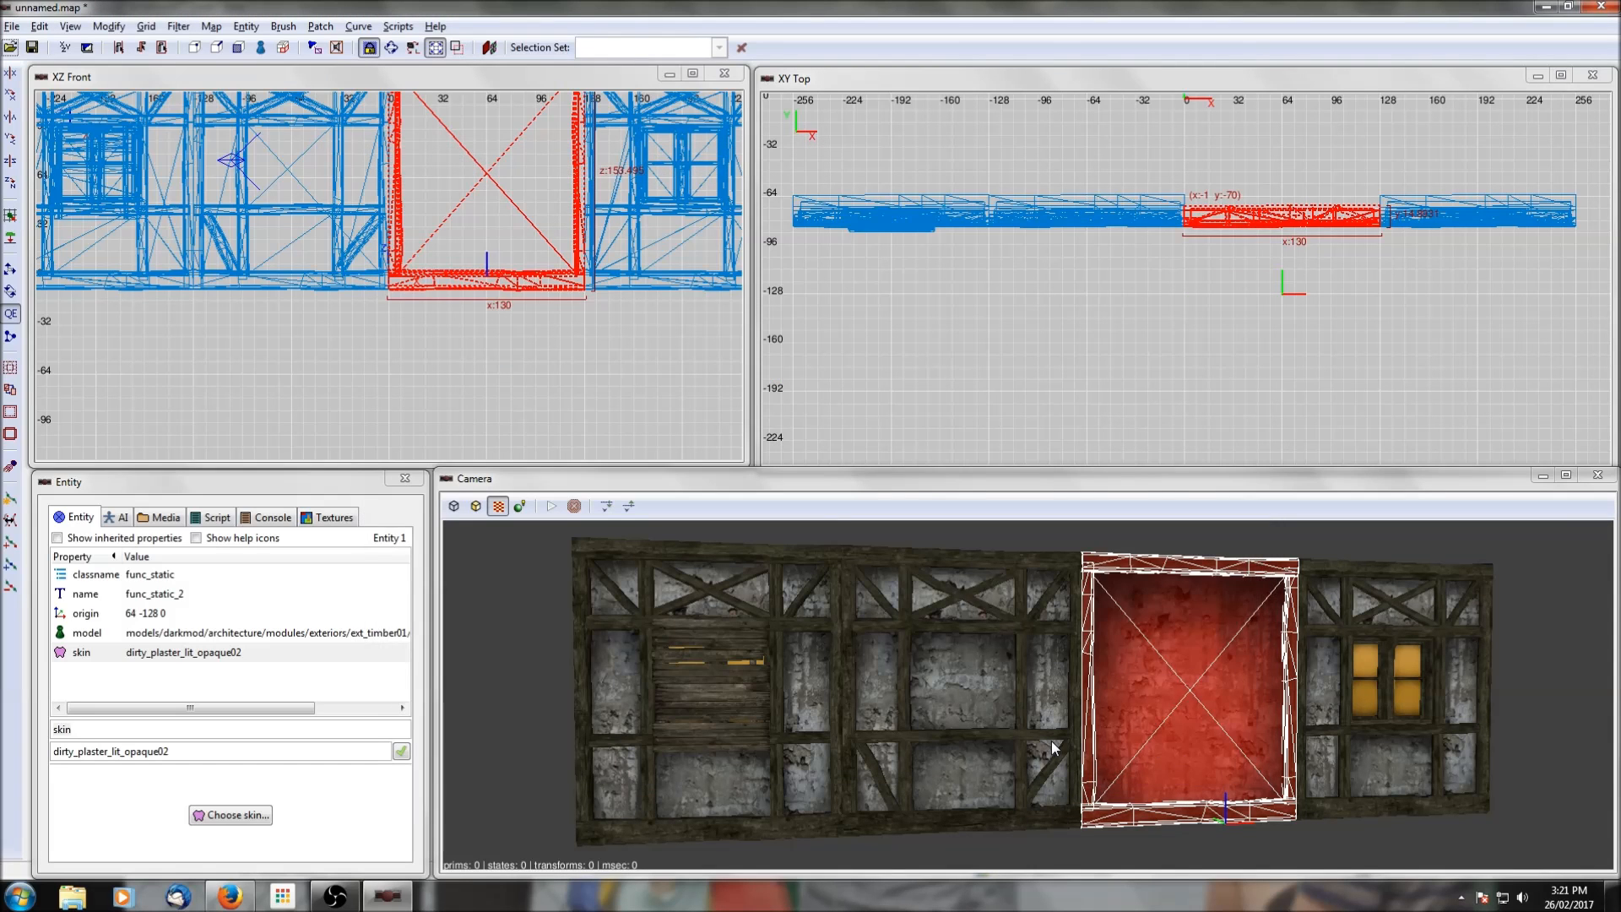
Step: Check the skin property on the wall01 panel at origin -64 -128 0 and on the wall04 panel, then deselect
key(Escape)
shift+click(951, 683)
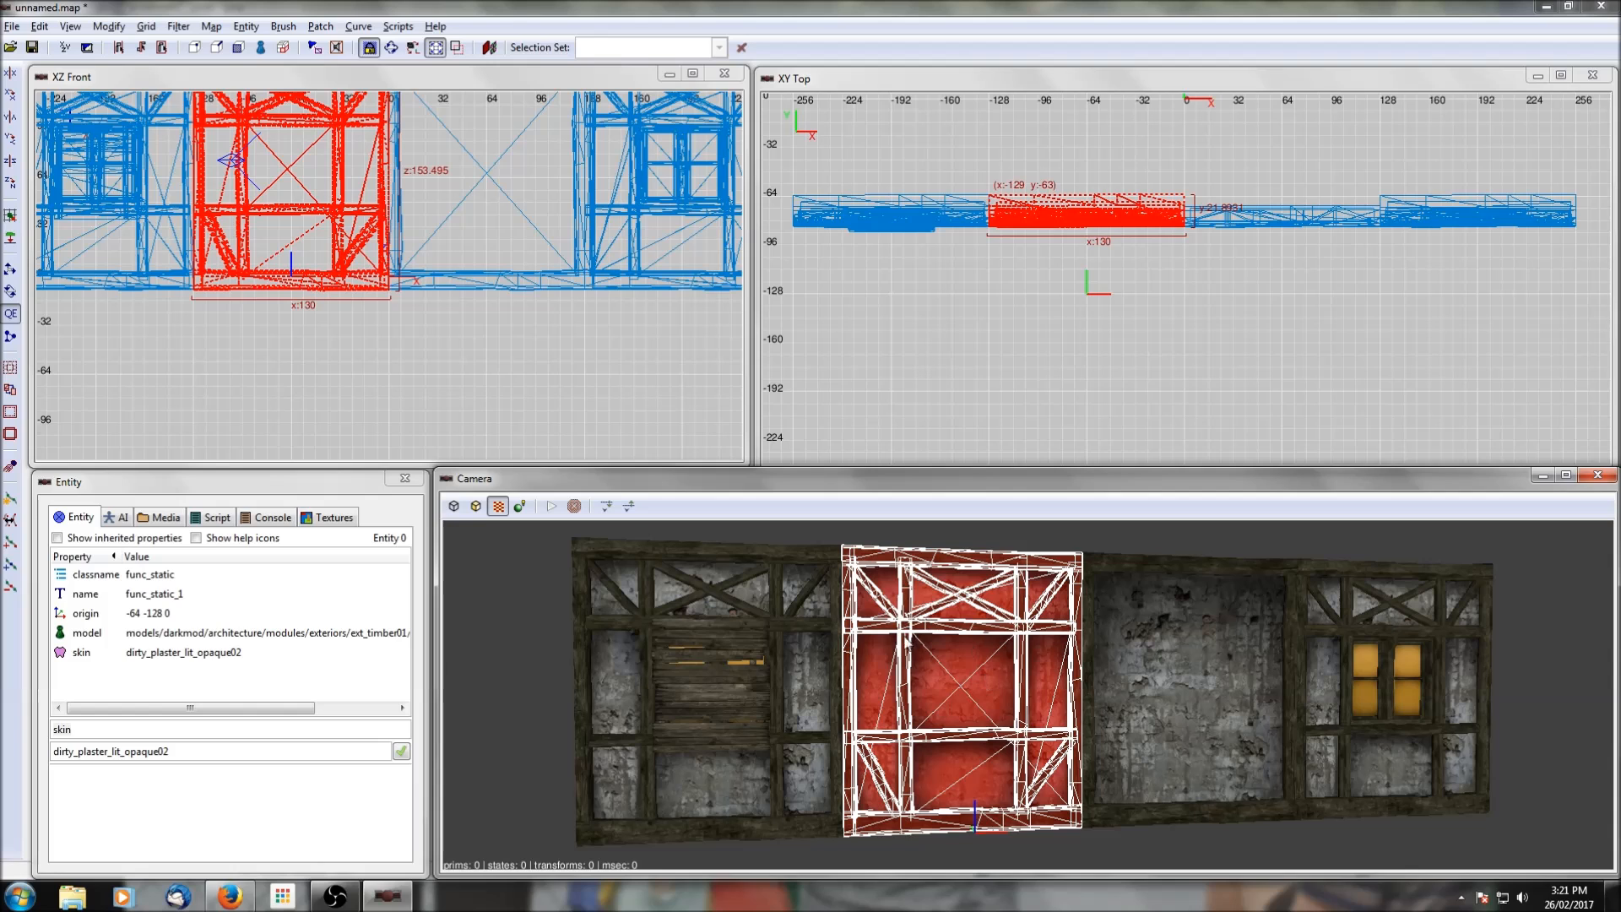
click(86, 651)
key(Escape)
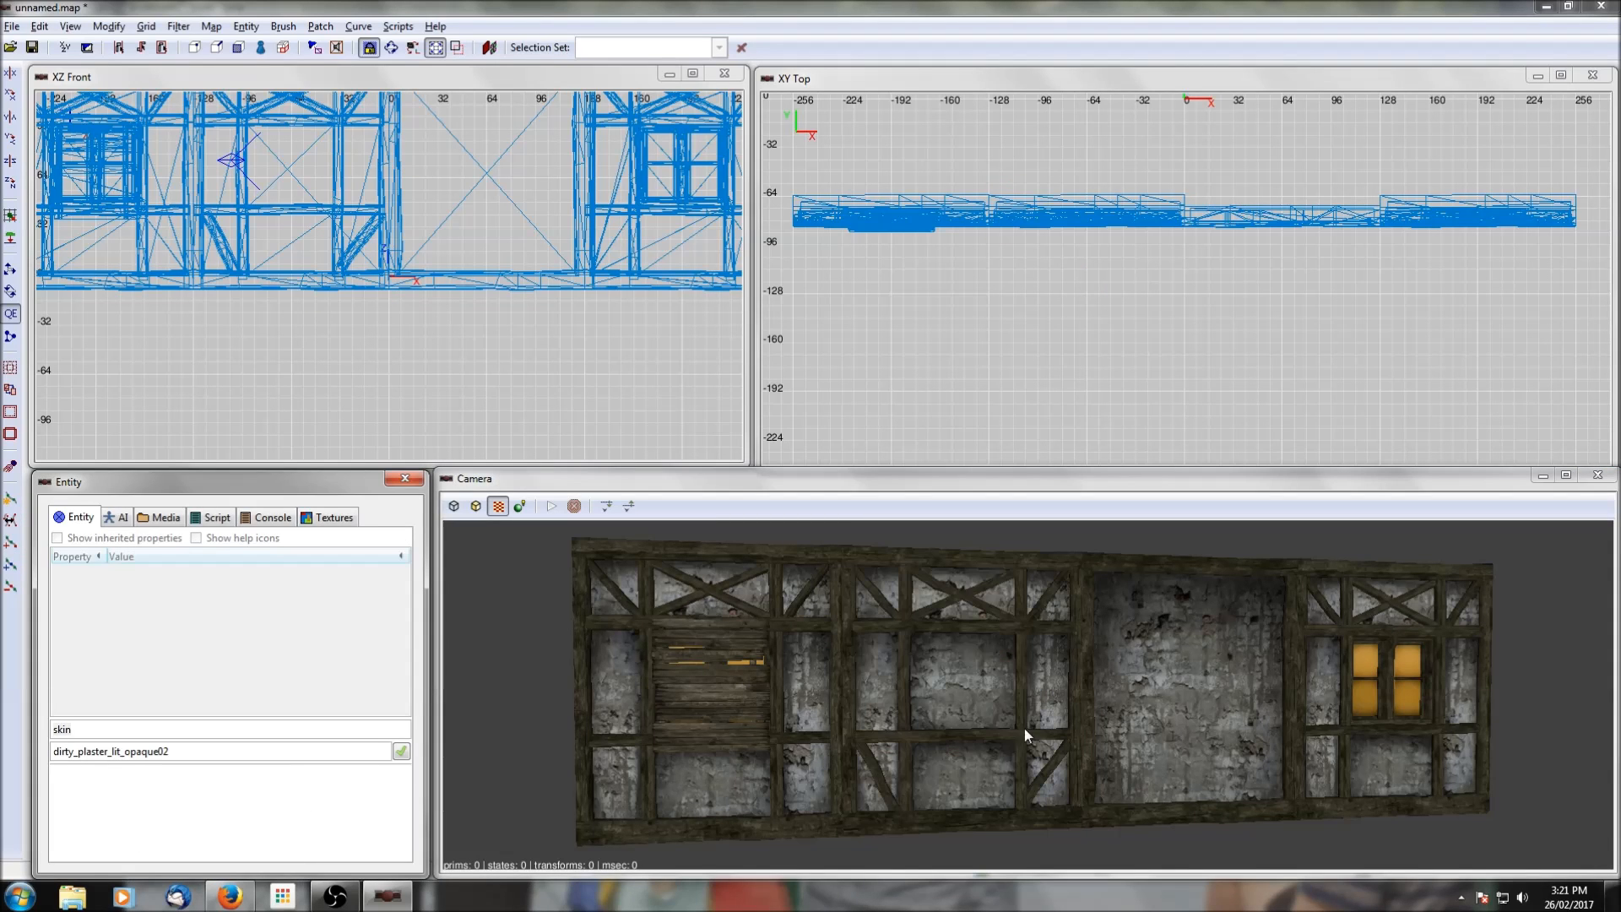
shift+click(1196, 693)
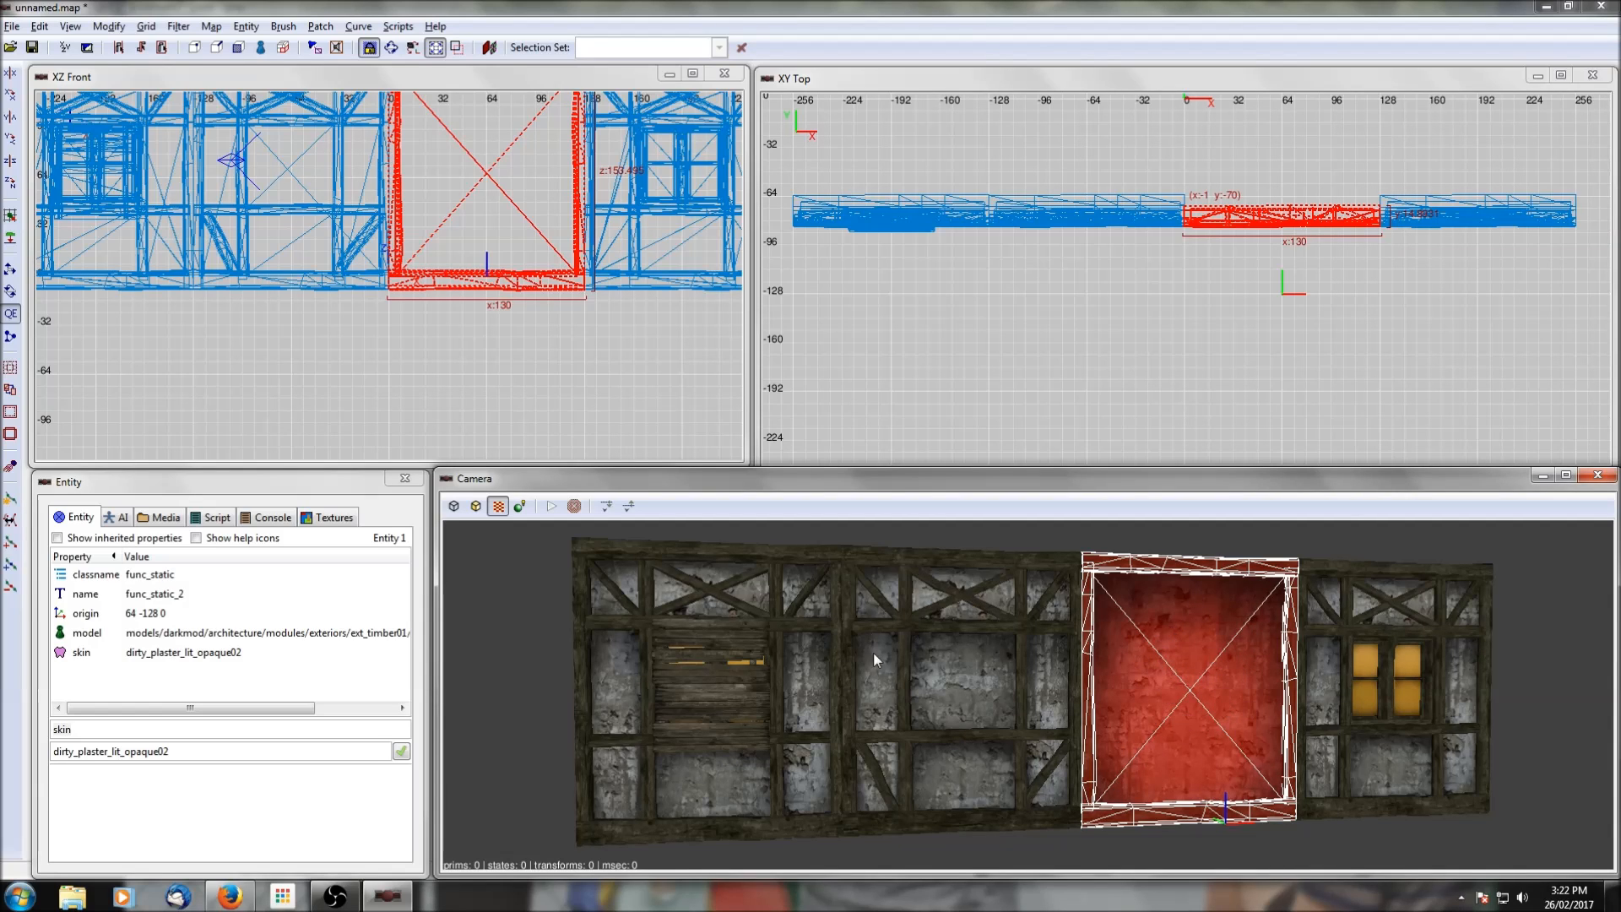
key(Escape)
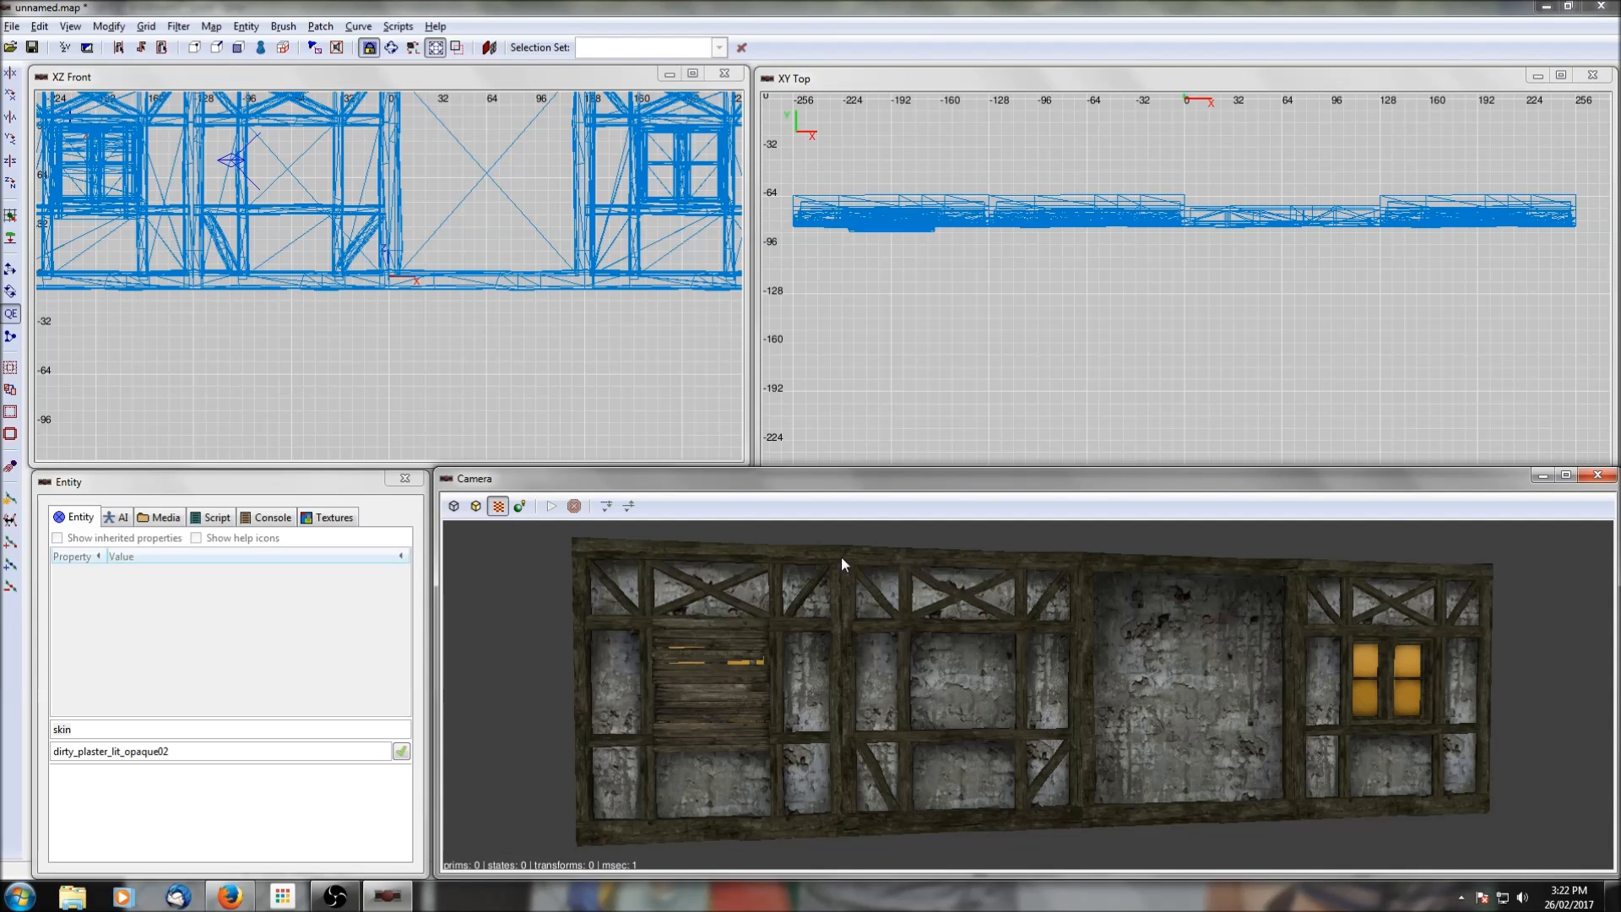
shift+click(752, 662)
shift+click(958, 676)
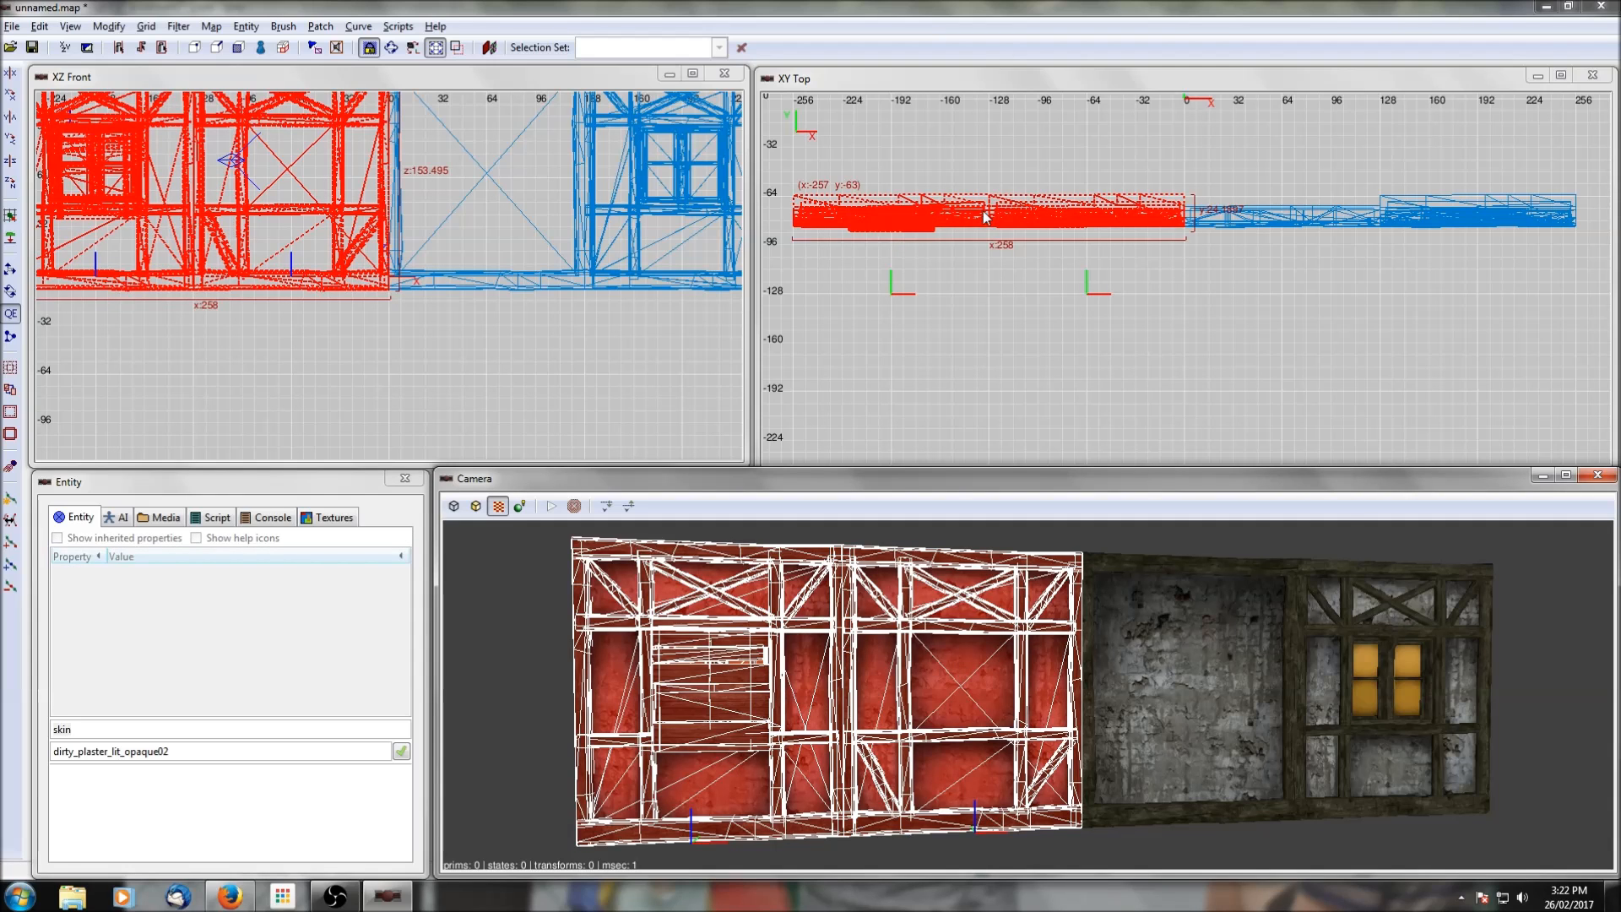
shift+click(794, 690)
shift+click(916, 690)
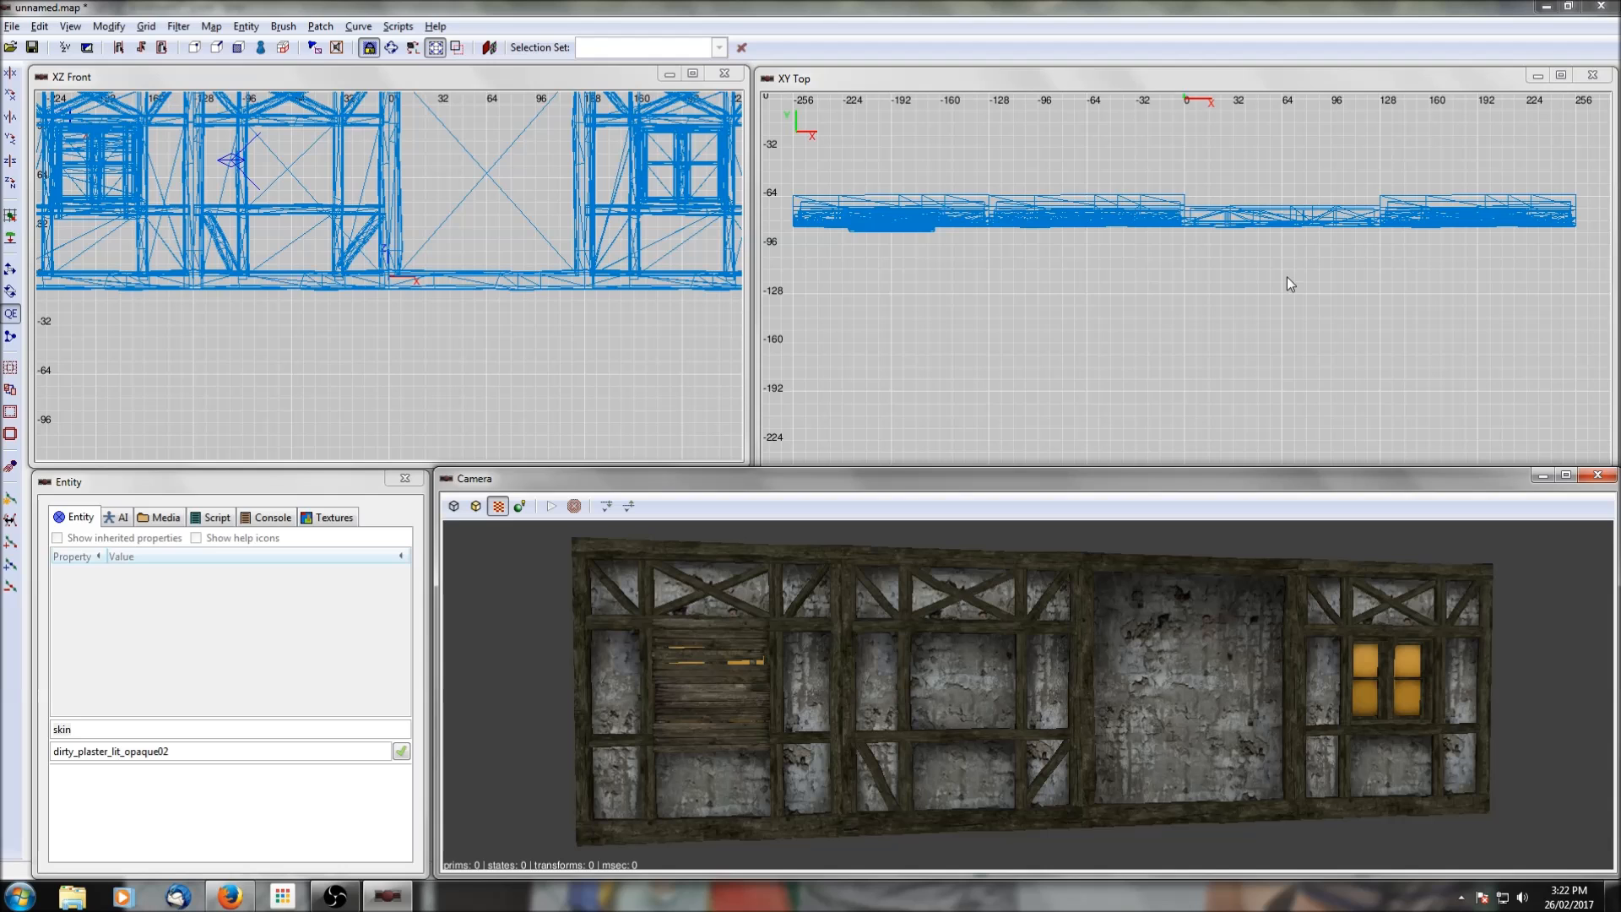
Step: Duplicate the boarded-window panel at origin -192 -128 0 and move the copy clear of the wall to origin -296 -112 0
shift+click(777, 689)
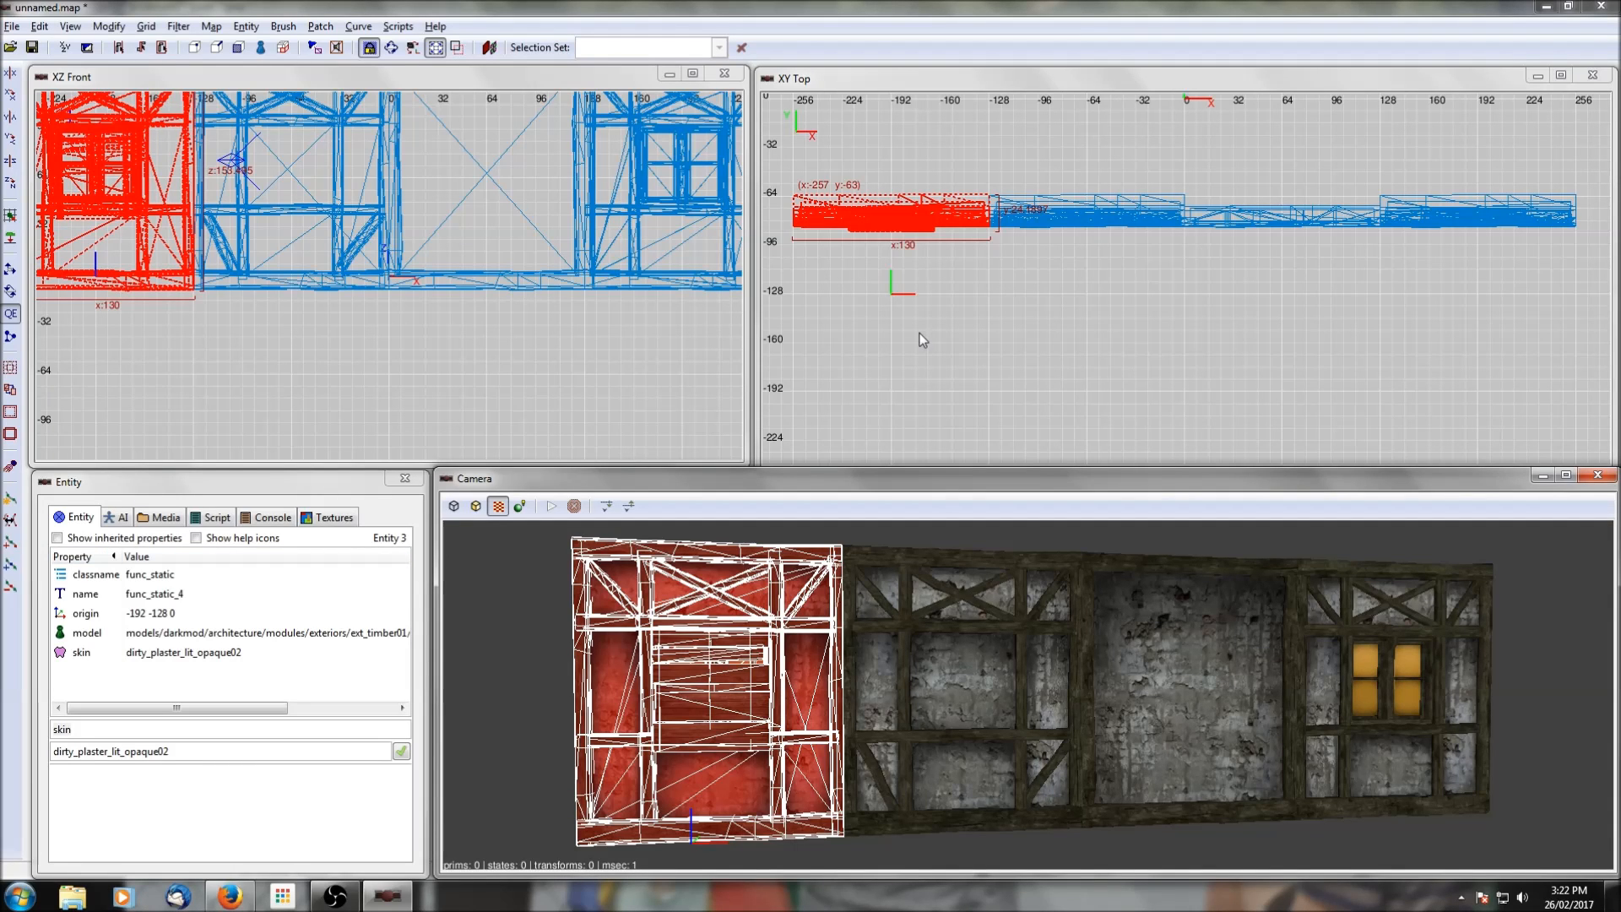
key(space)
right_drag(902, 333, 1192, 345)
drag(1133, 217, 975, 193)
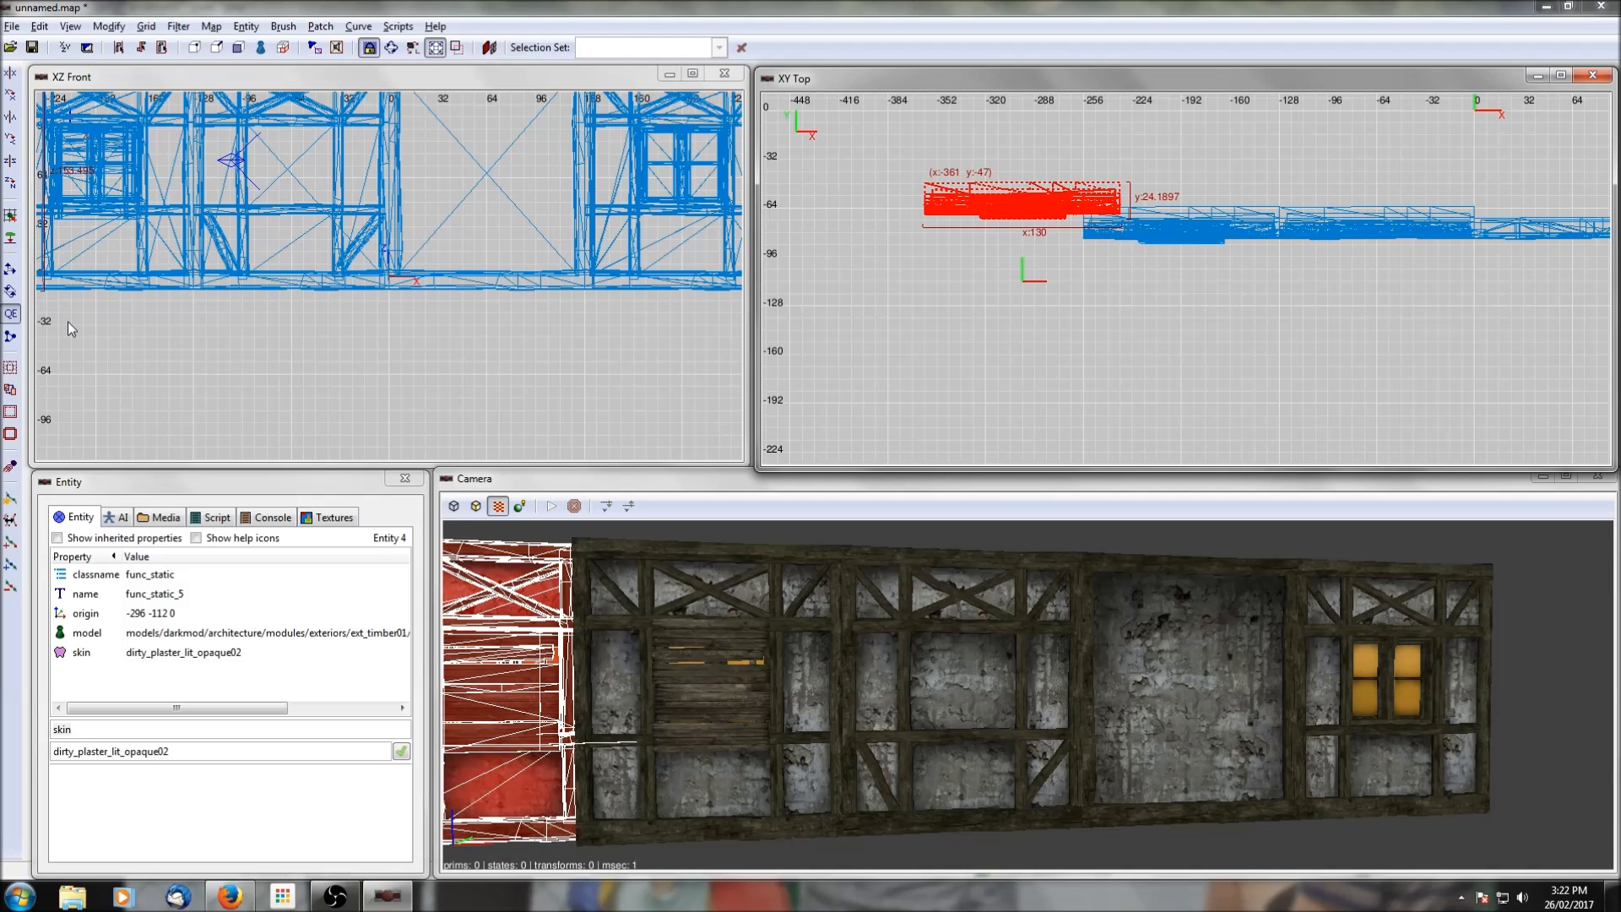
Step: Rotate the copied panel 90 degrees about Z and move it to the boarded-window end of the wall to form a corner
click(10, 182)
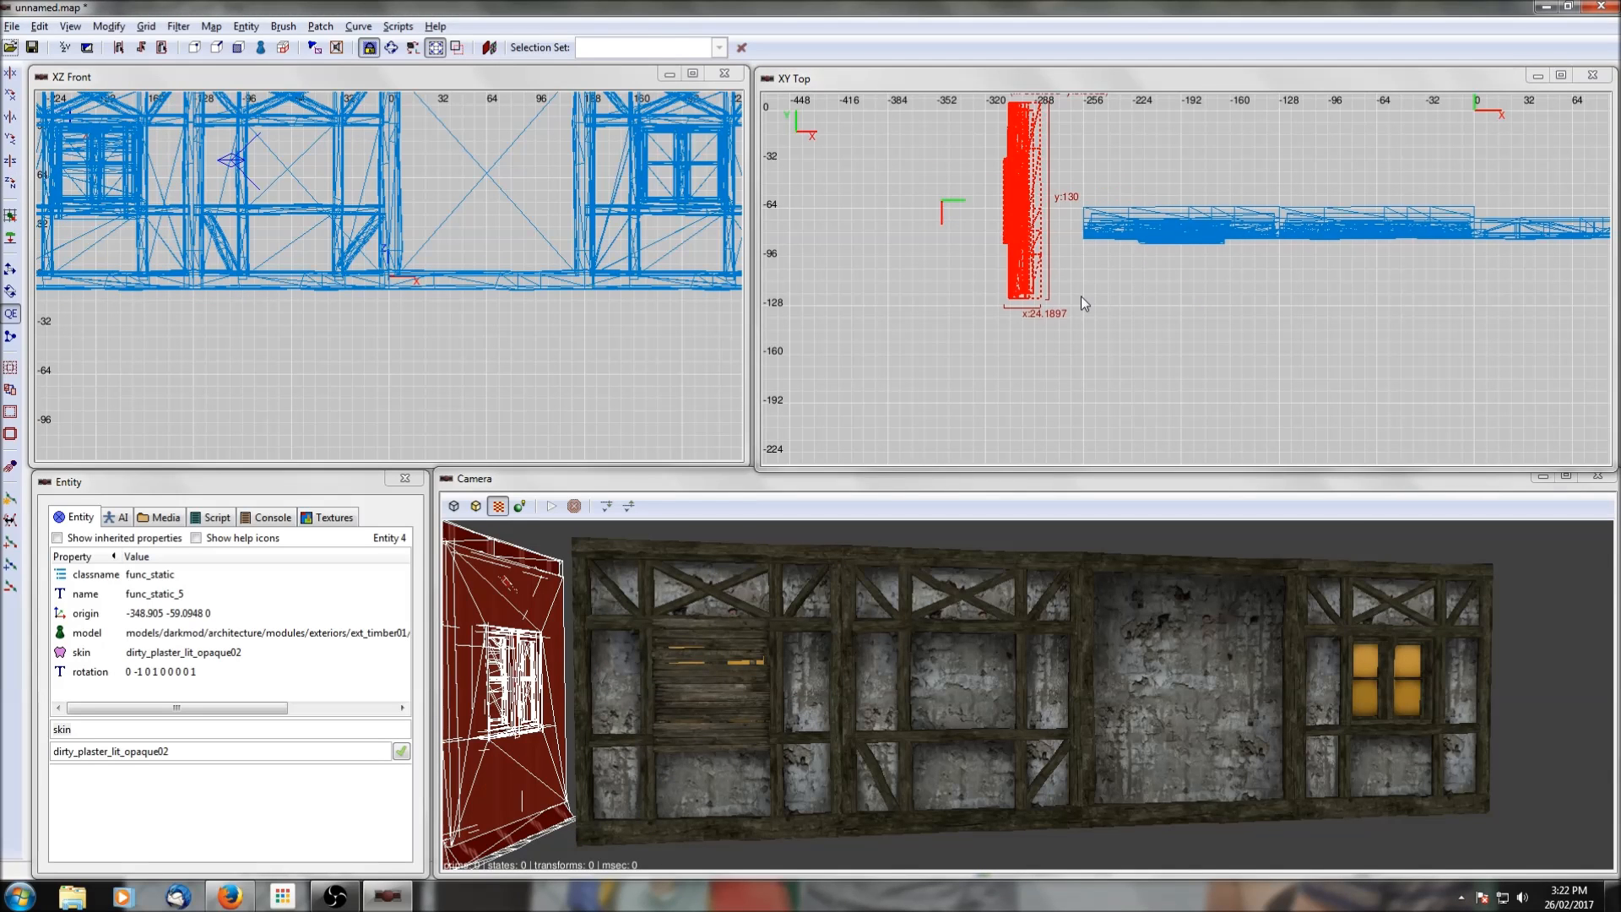
right_drag(1081, 295, 1128, 392)
drag(1082, 365, 1144, 277)
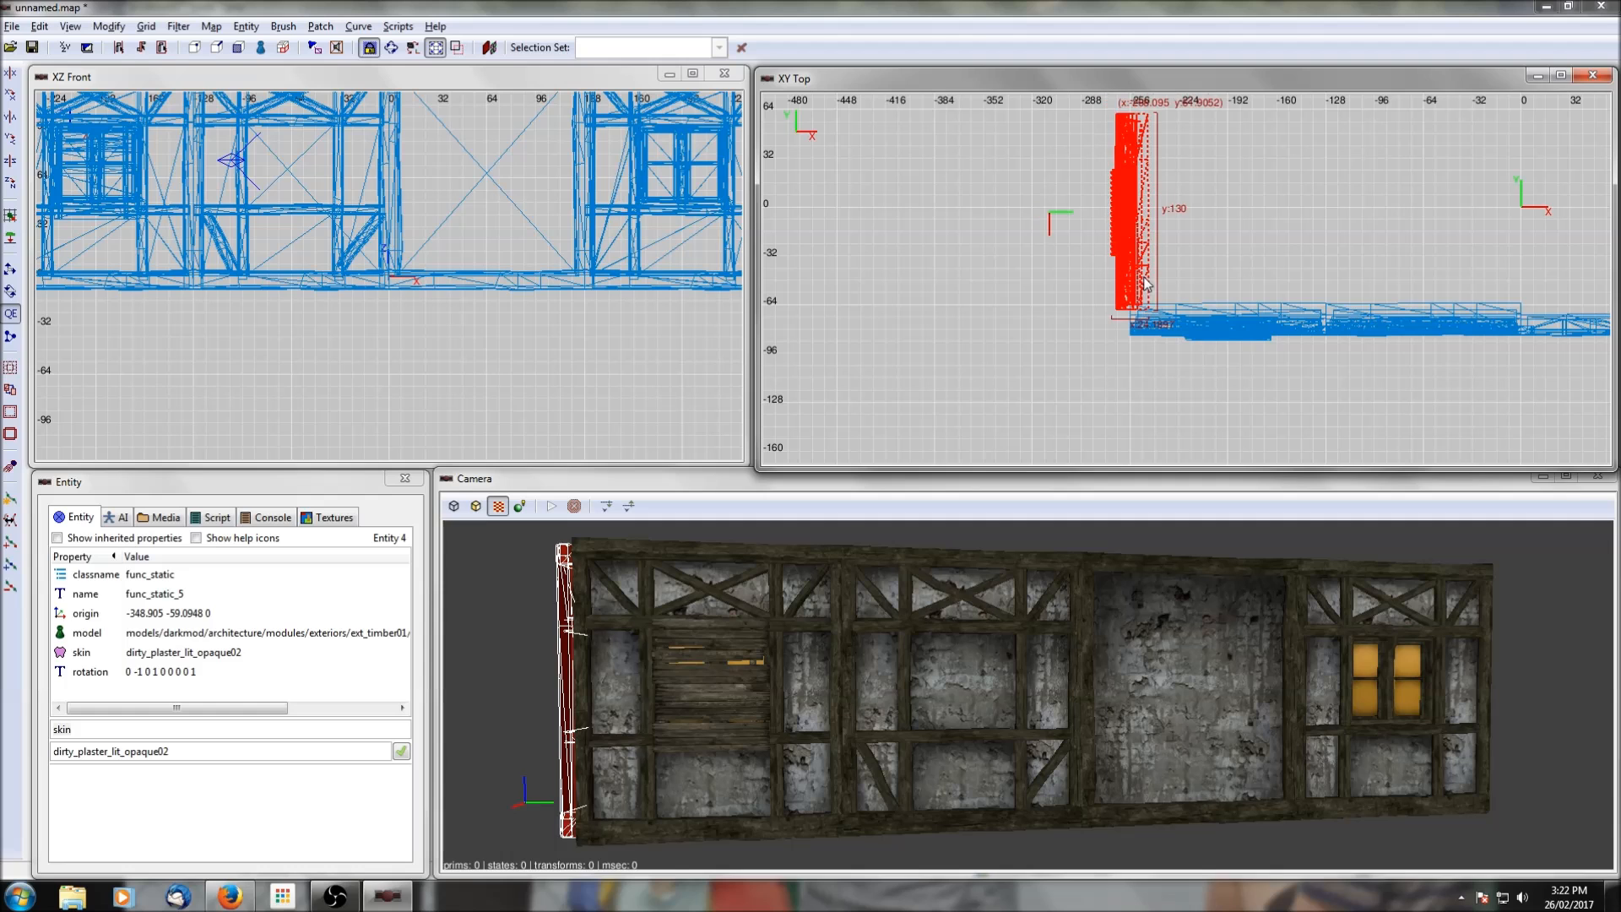
Step: Deselect the rotated panel and examine the corner joint with the wall in the camera view
right_click(631, 618)
right_click(632, 618)
scroll(632, 618, up, 6)
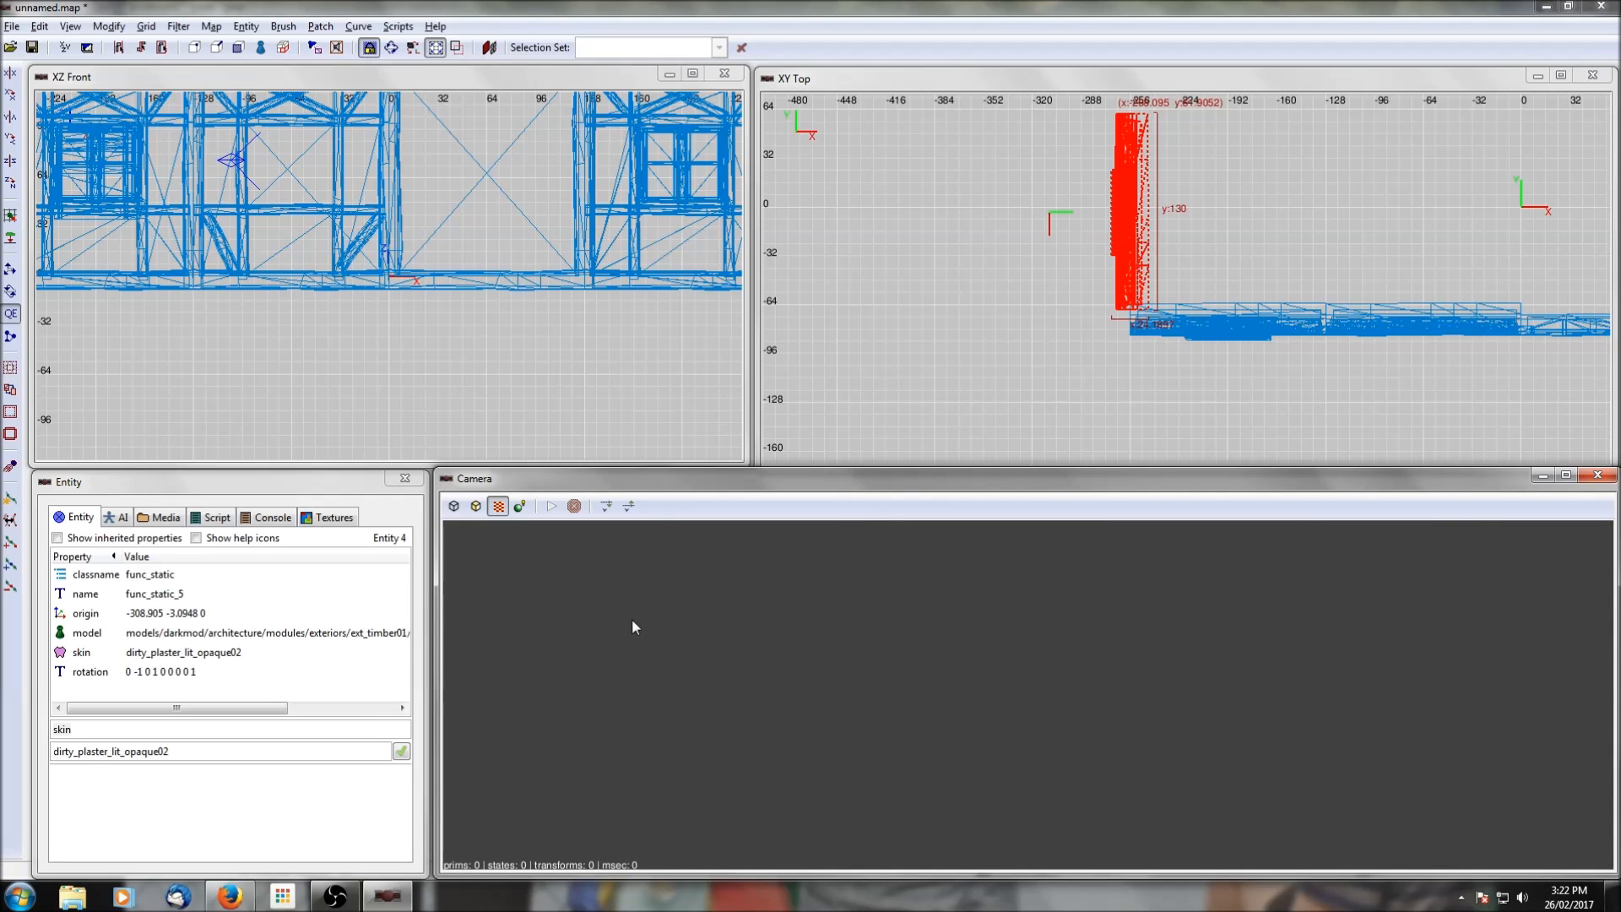
scroll(631, 618, down, 5)
key(Escape)
right_click(629, 622)
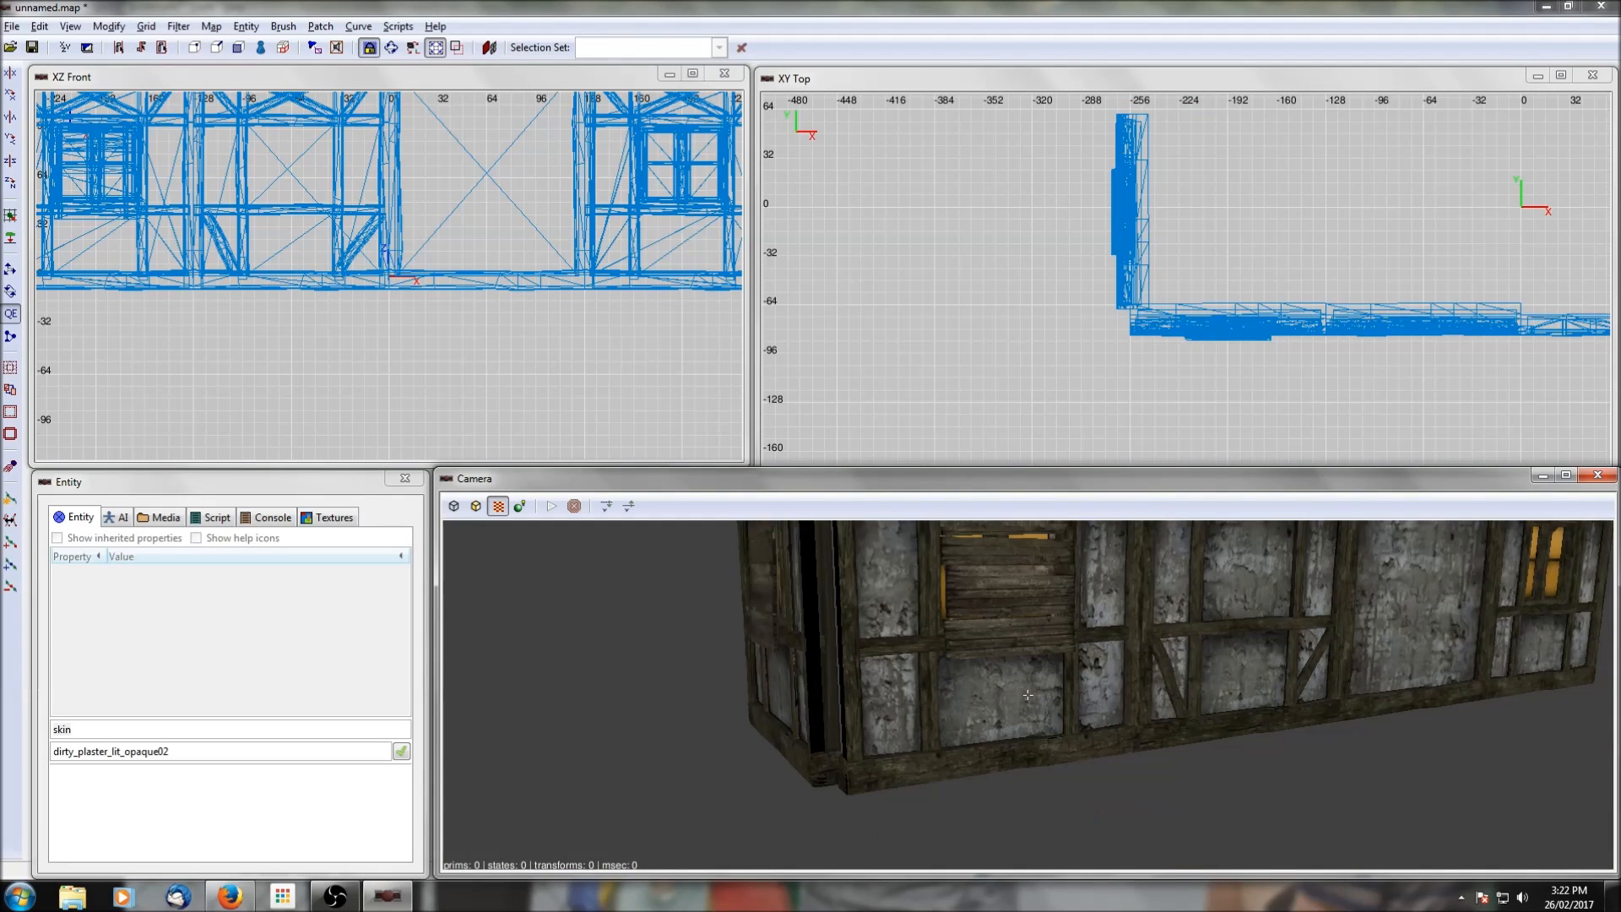
right_click(1028, 694)
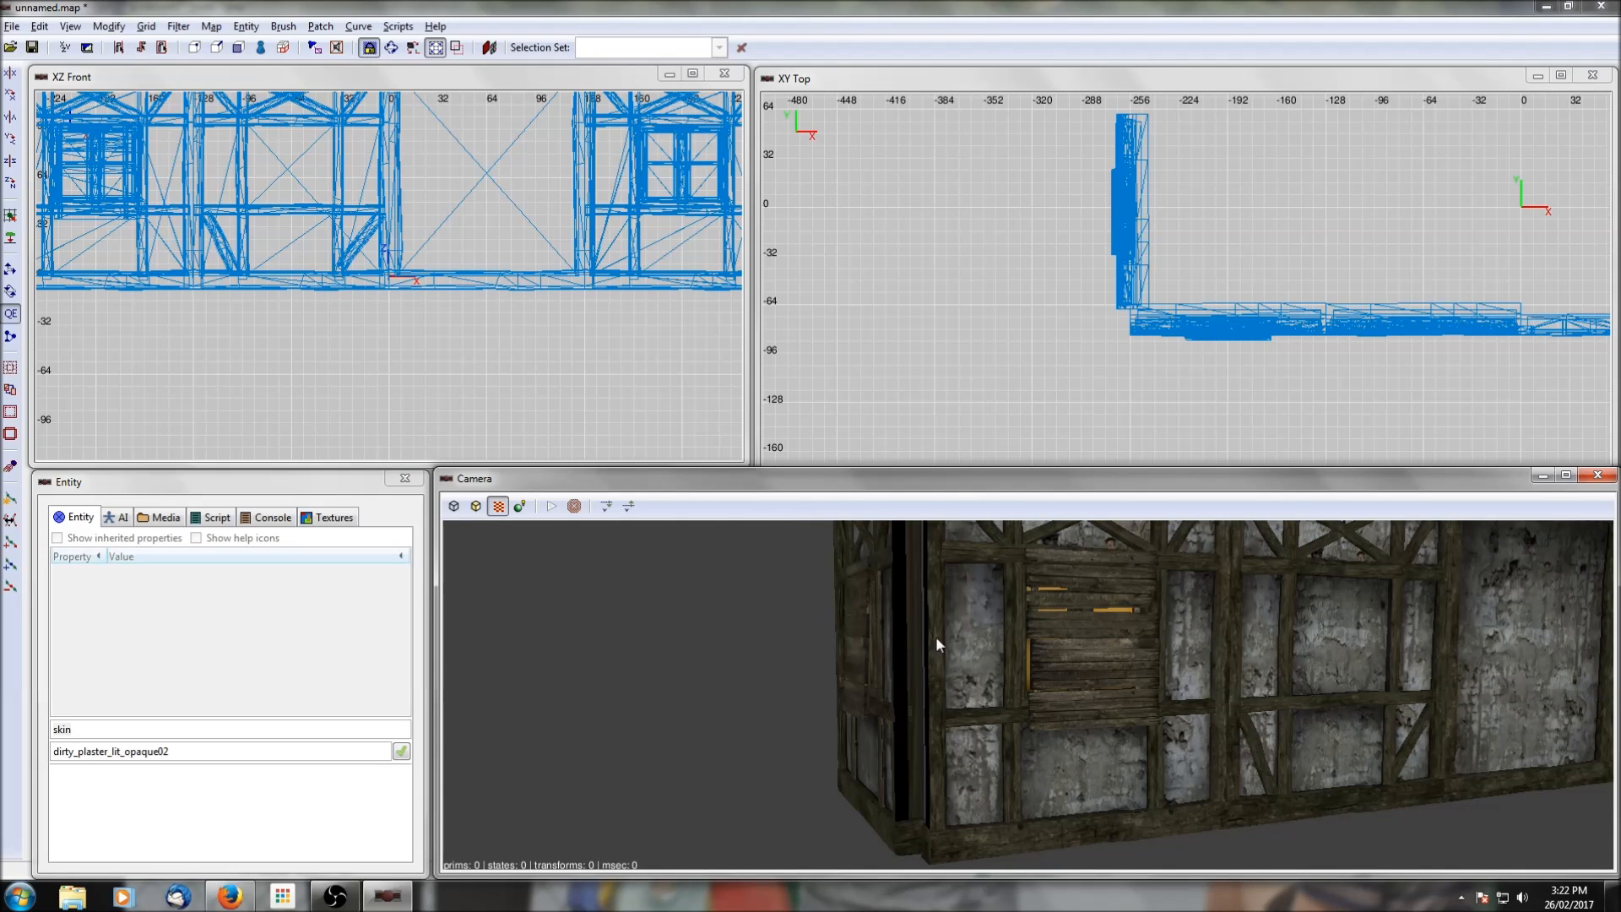
scroll(981, 665, up, 6)
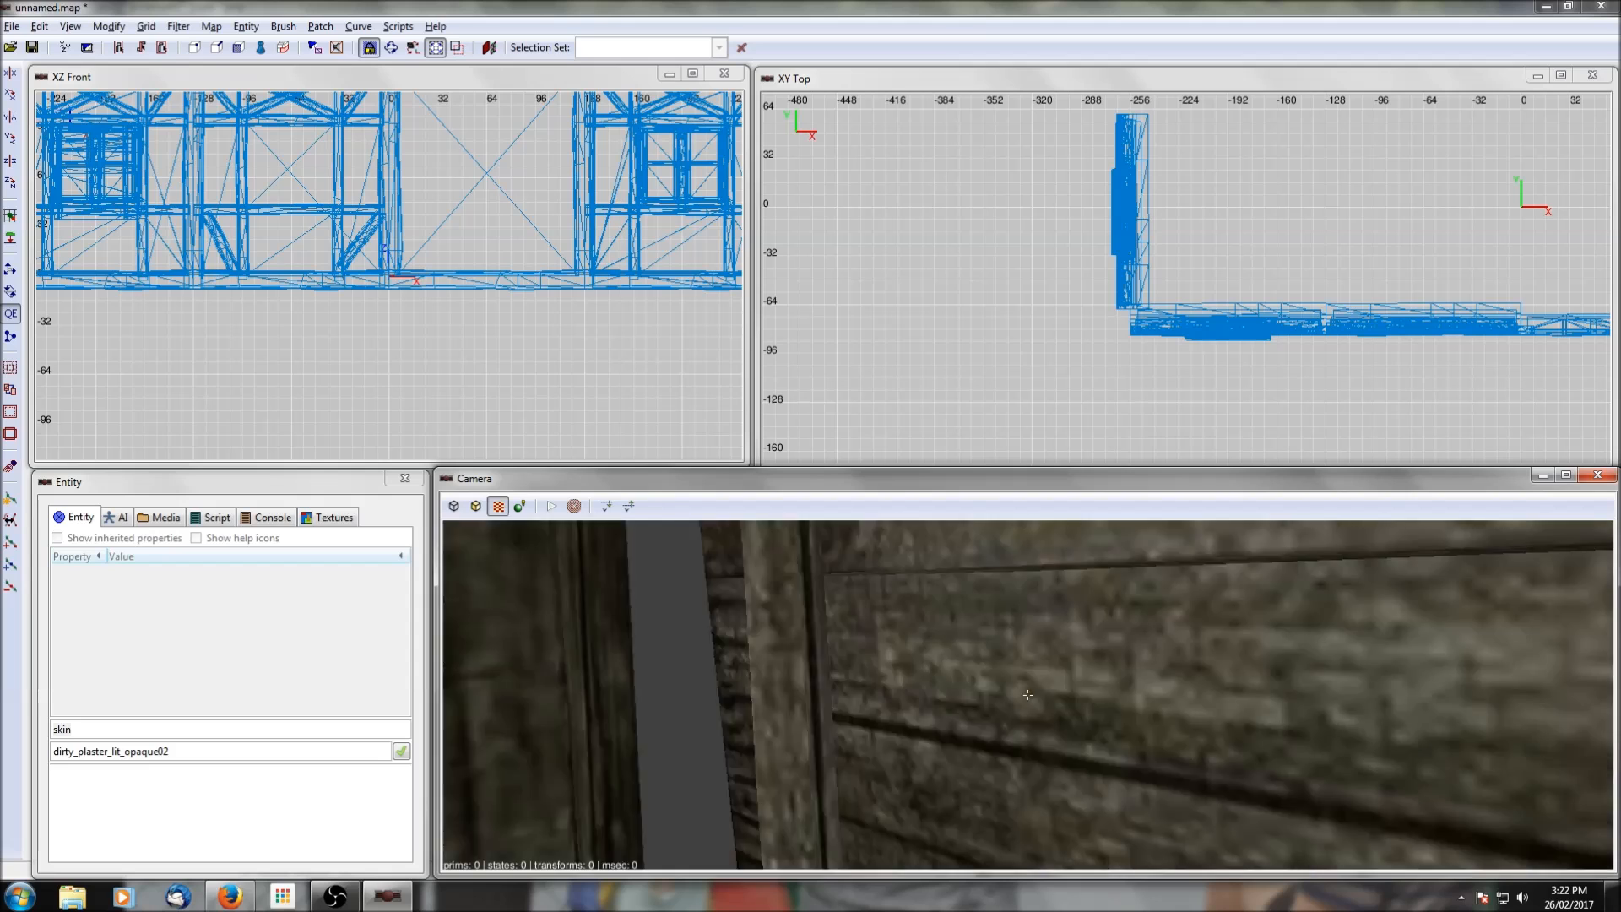
scroll(995, 674, down, 6)
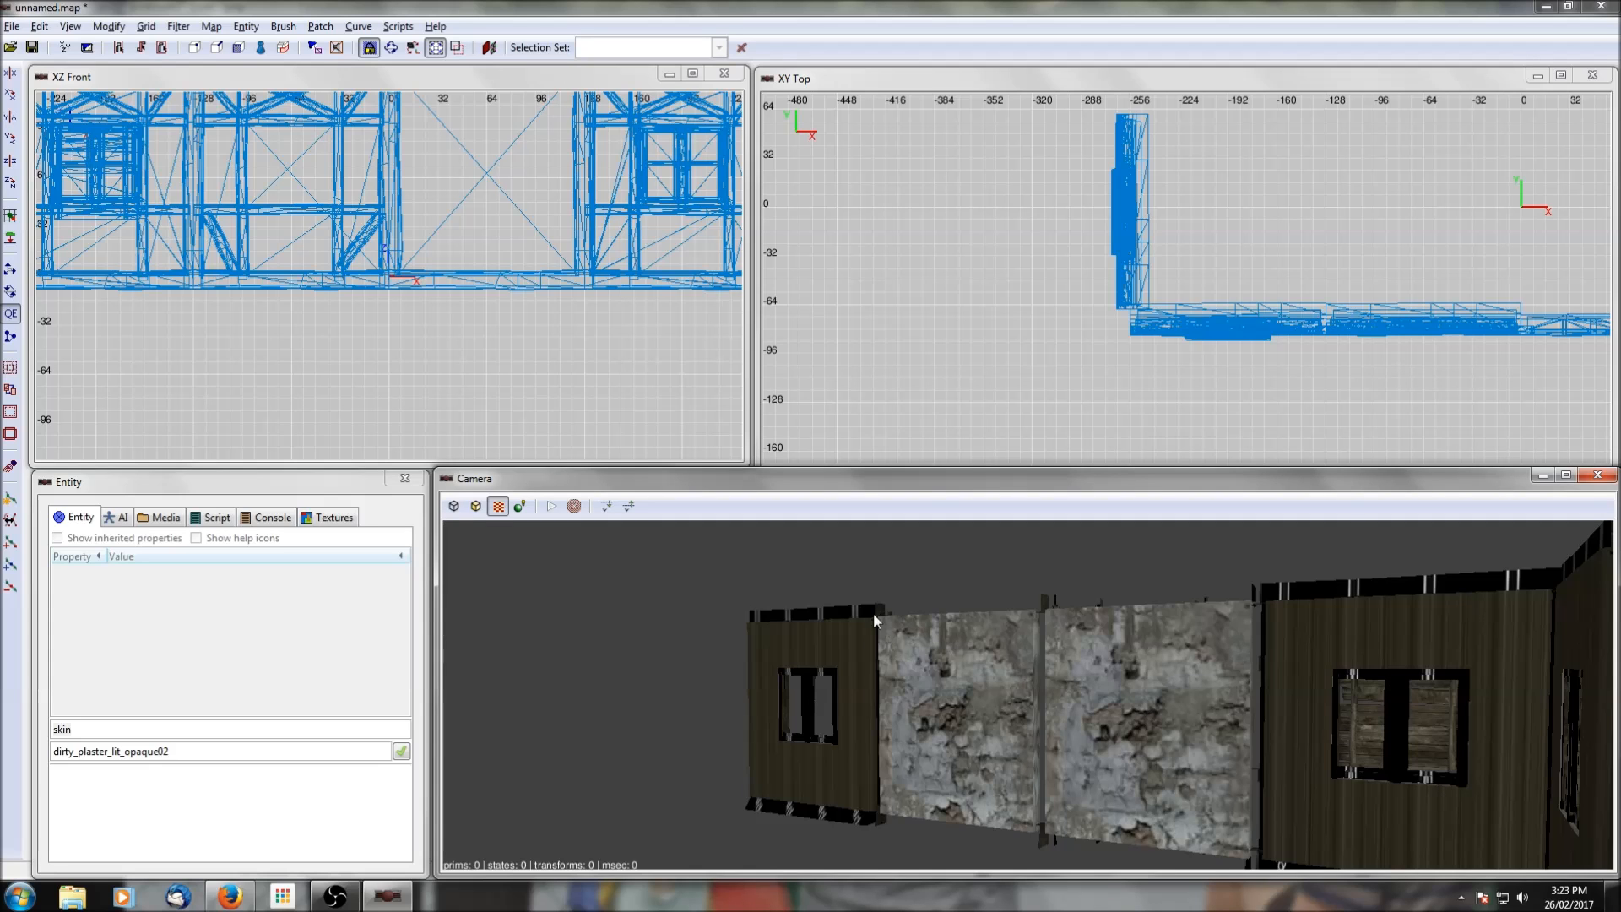
Step: Examine the back faces of the panels and view the gap at the outer corner again
right_click(1113, 728)
scroll(1113, 728, up, 5)
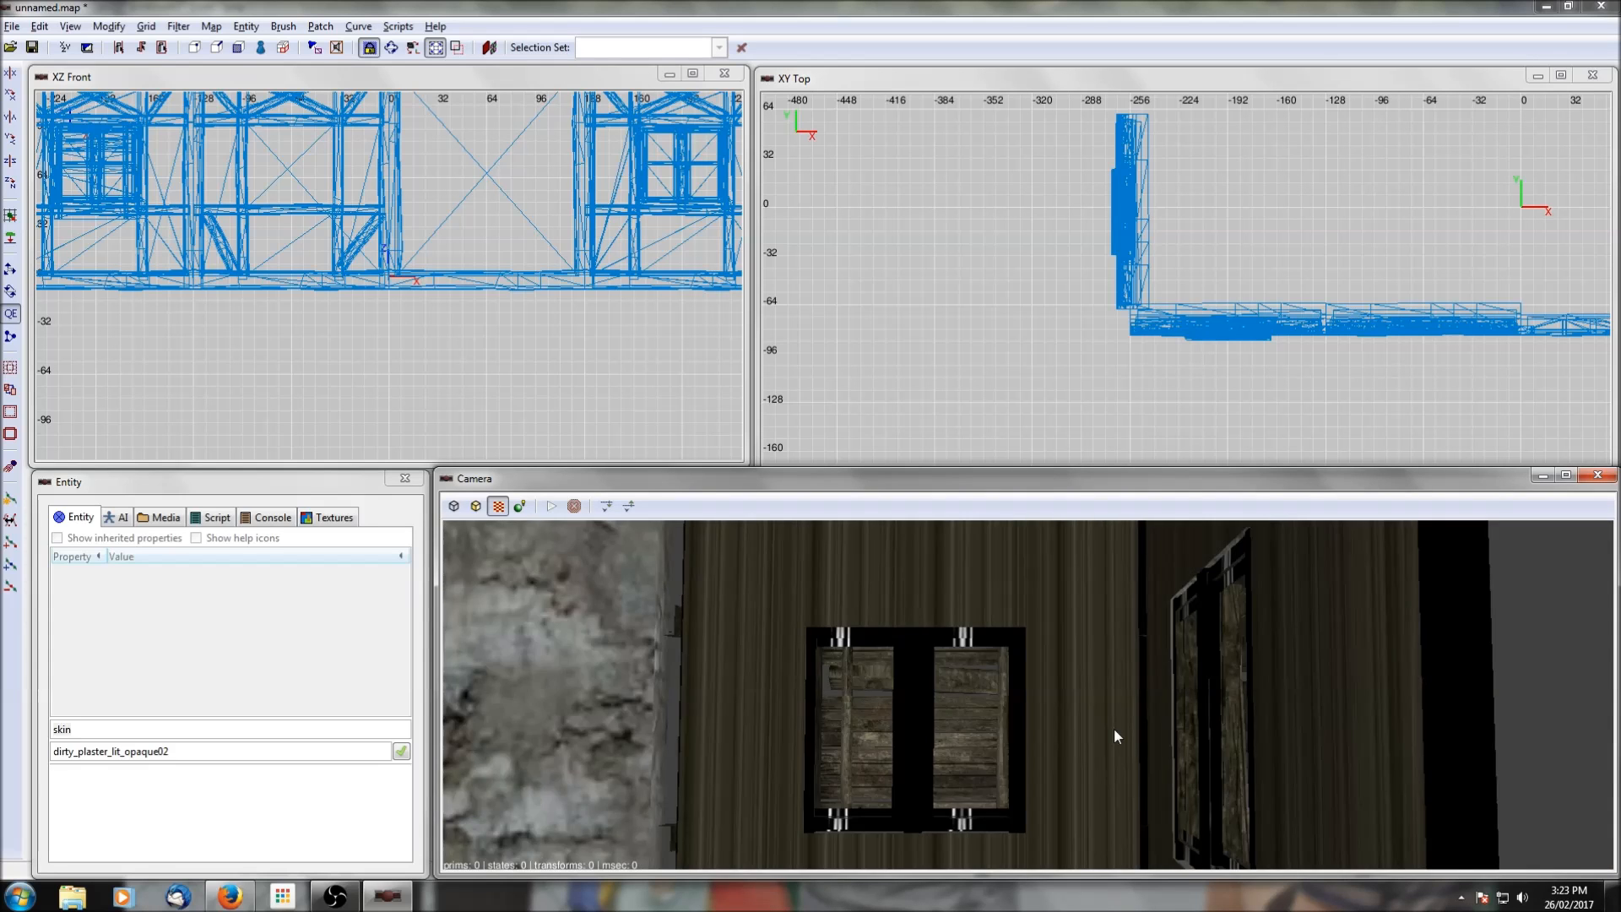
scroll(1107, 728, down, 5)
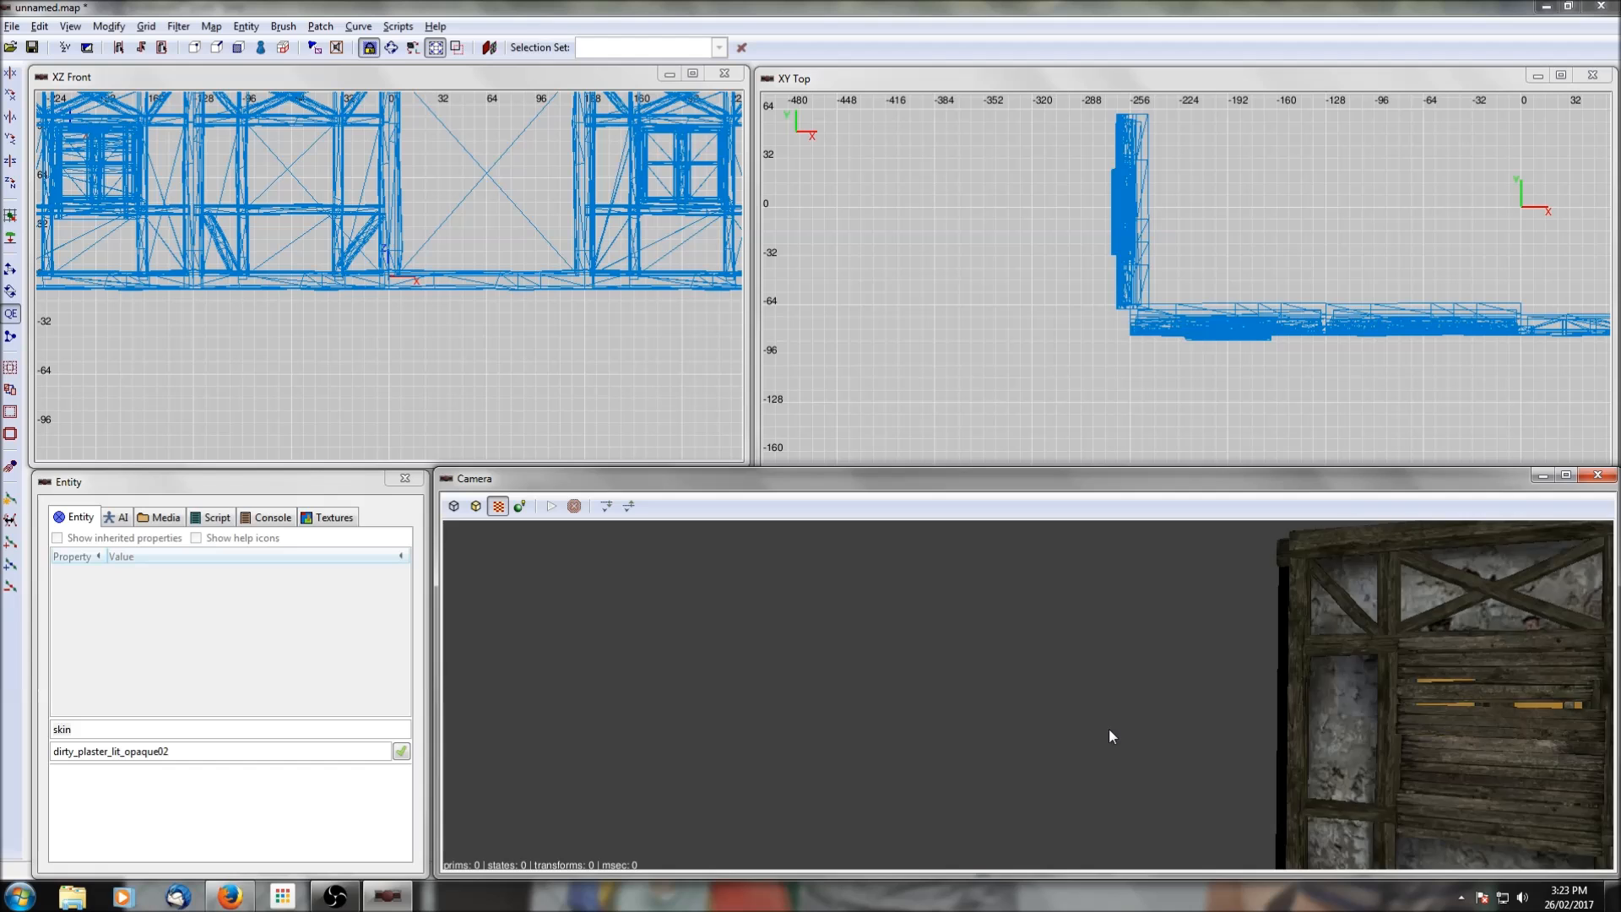
scroll(1108, 728, up, 3)
right_click(1108, 728)
scroll(1108, 728, down, 4)
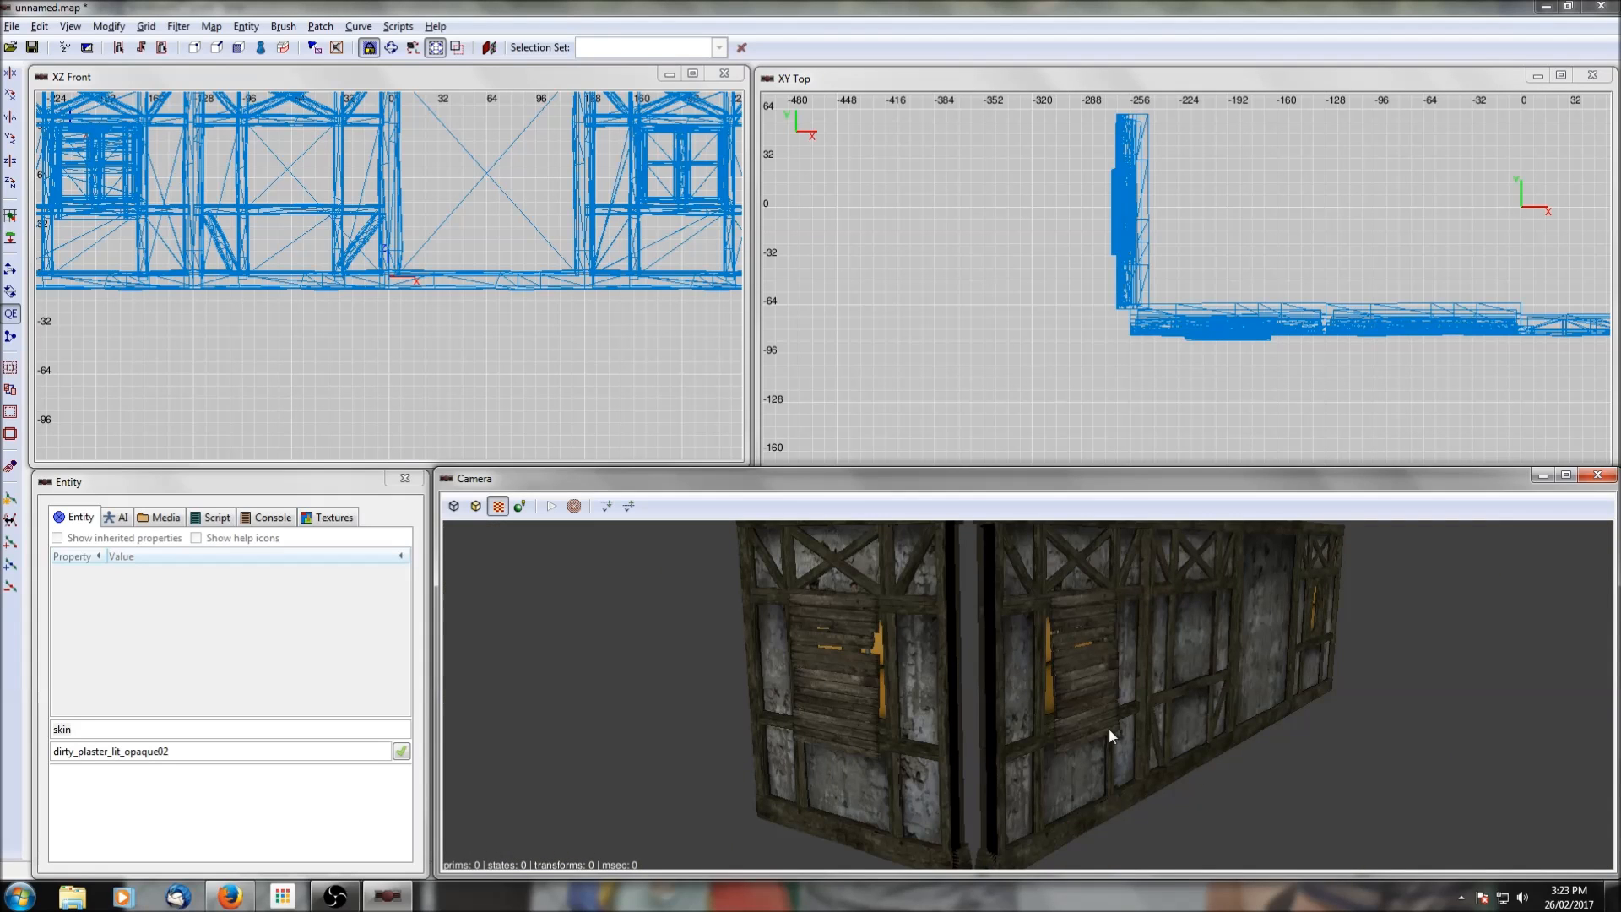
Step: Open the model chooser for a new model and preview timber_corner_spacer01.lwo among the ext_timber01 modules
right_click(1087, 343)
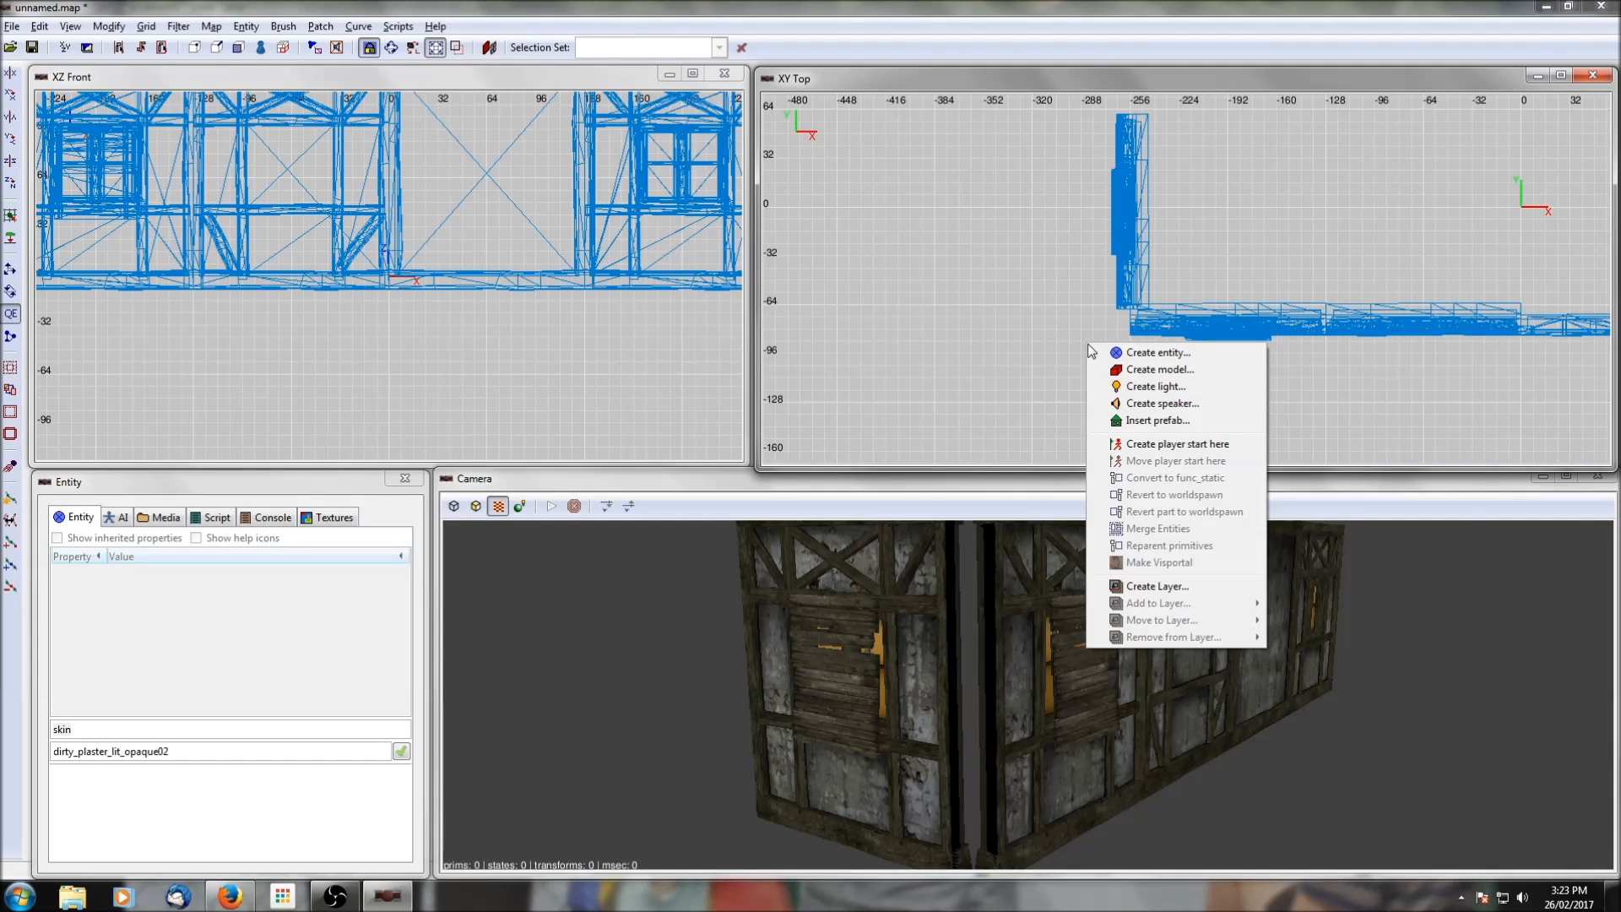
click(1123, 364)
click(225, 206)
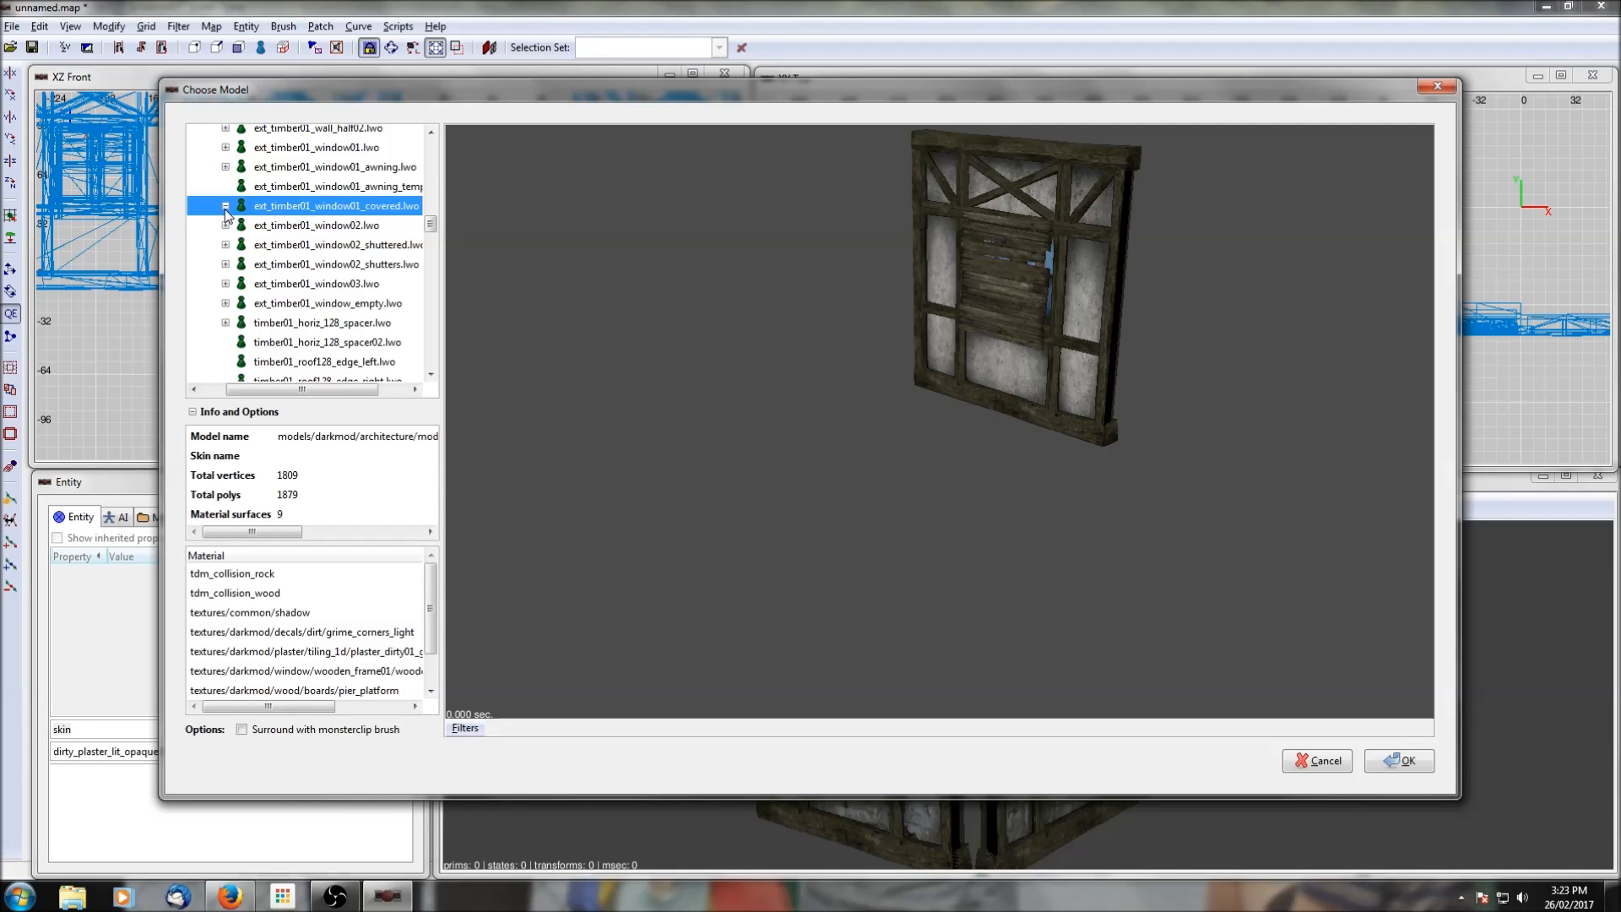
scroll(226, 246, down, 2)
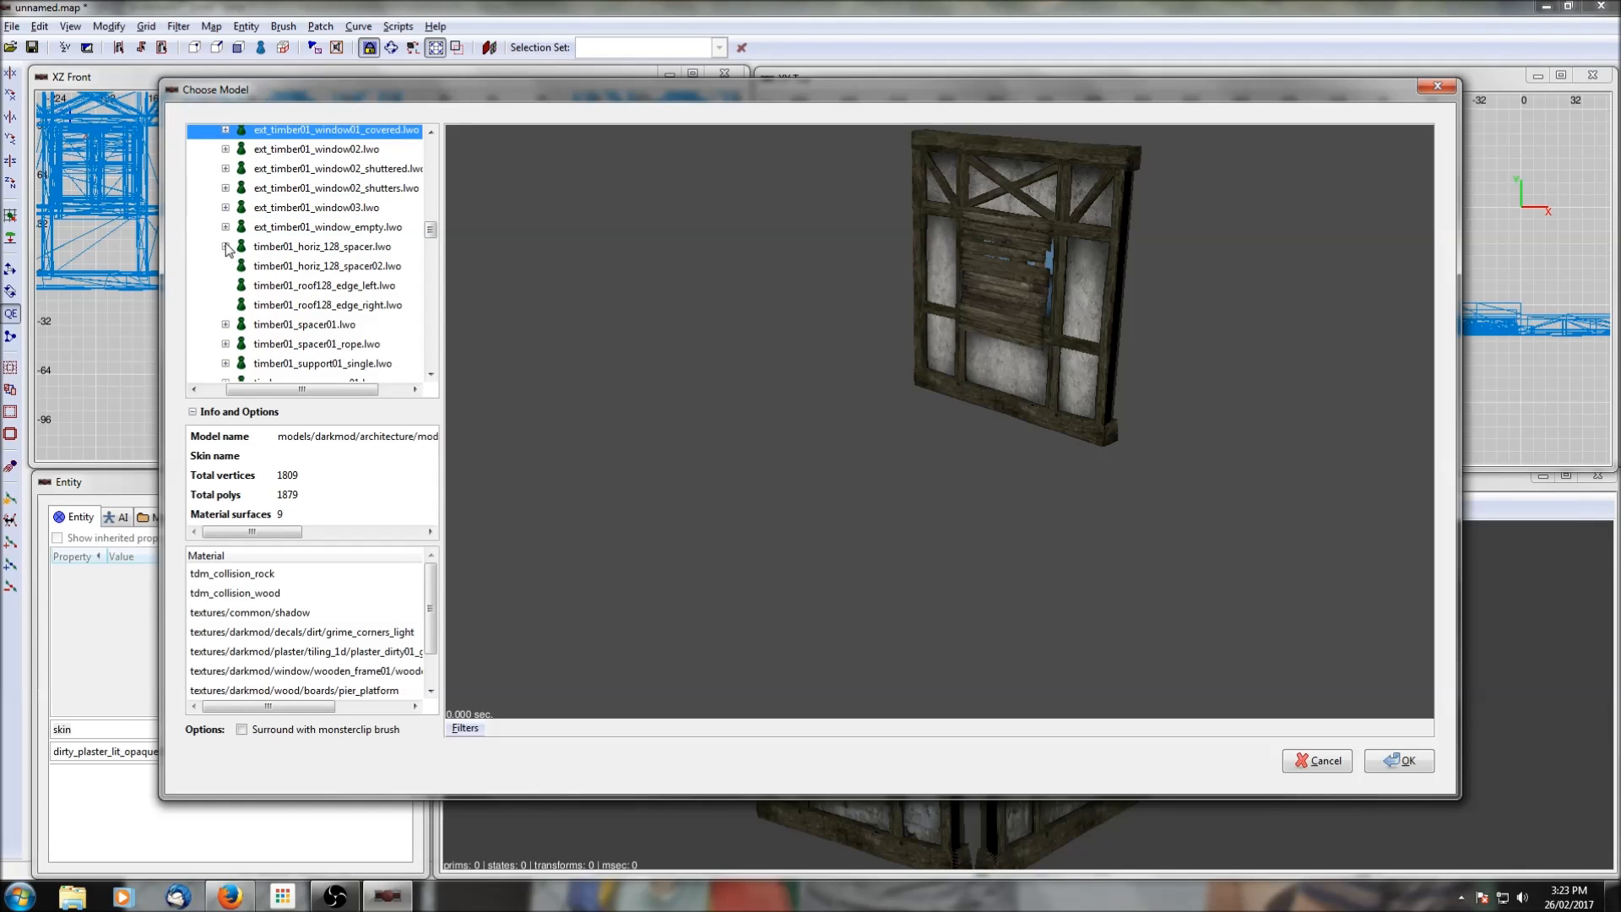
scroll(227, 248, down, 2)
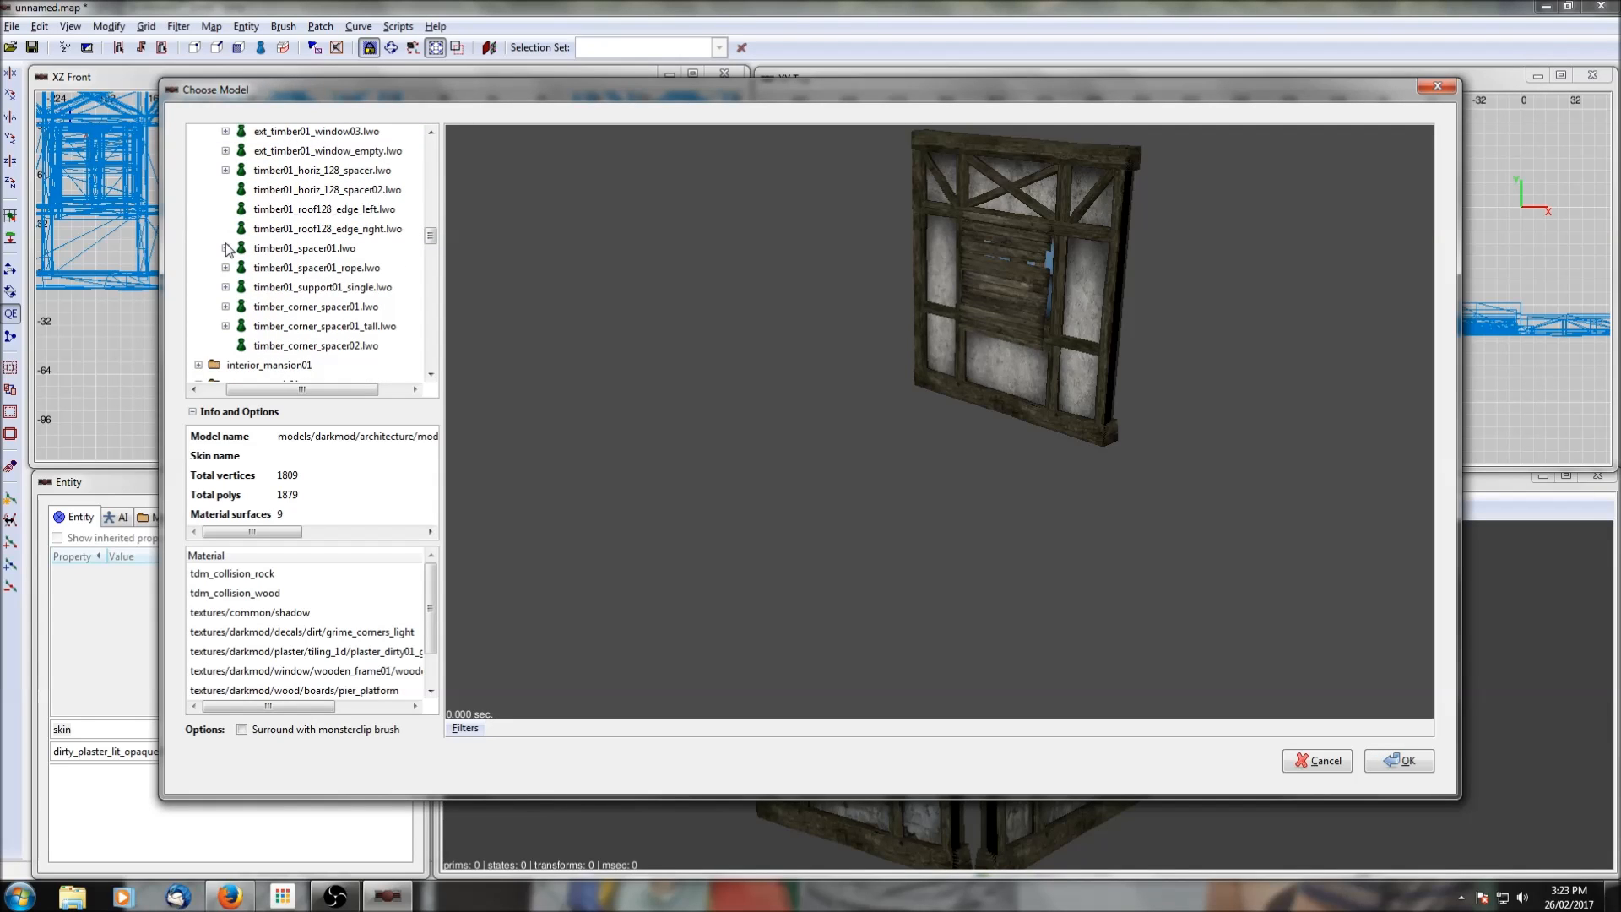
click(300, 251)
click(306, 313)
scroll(838, 321, down, 5)
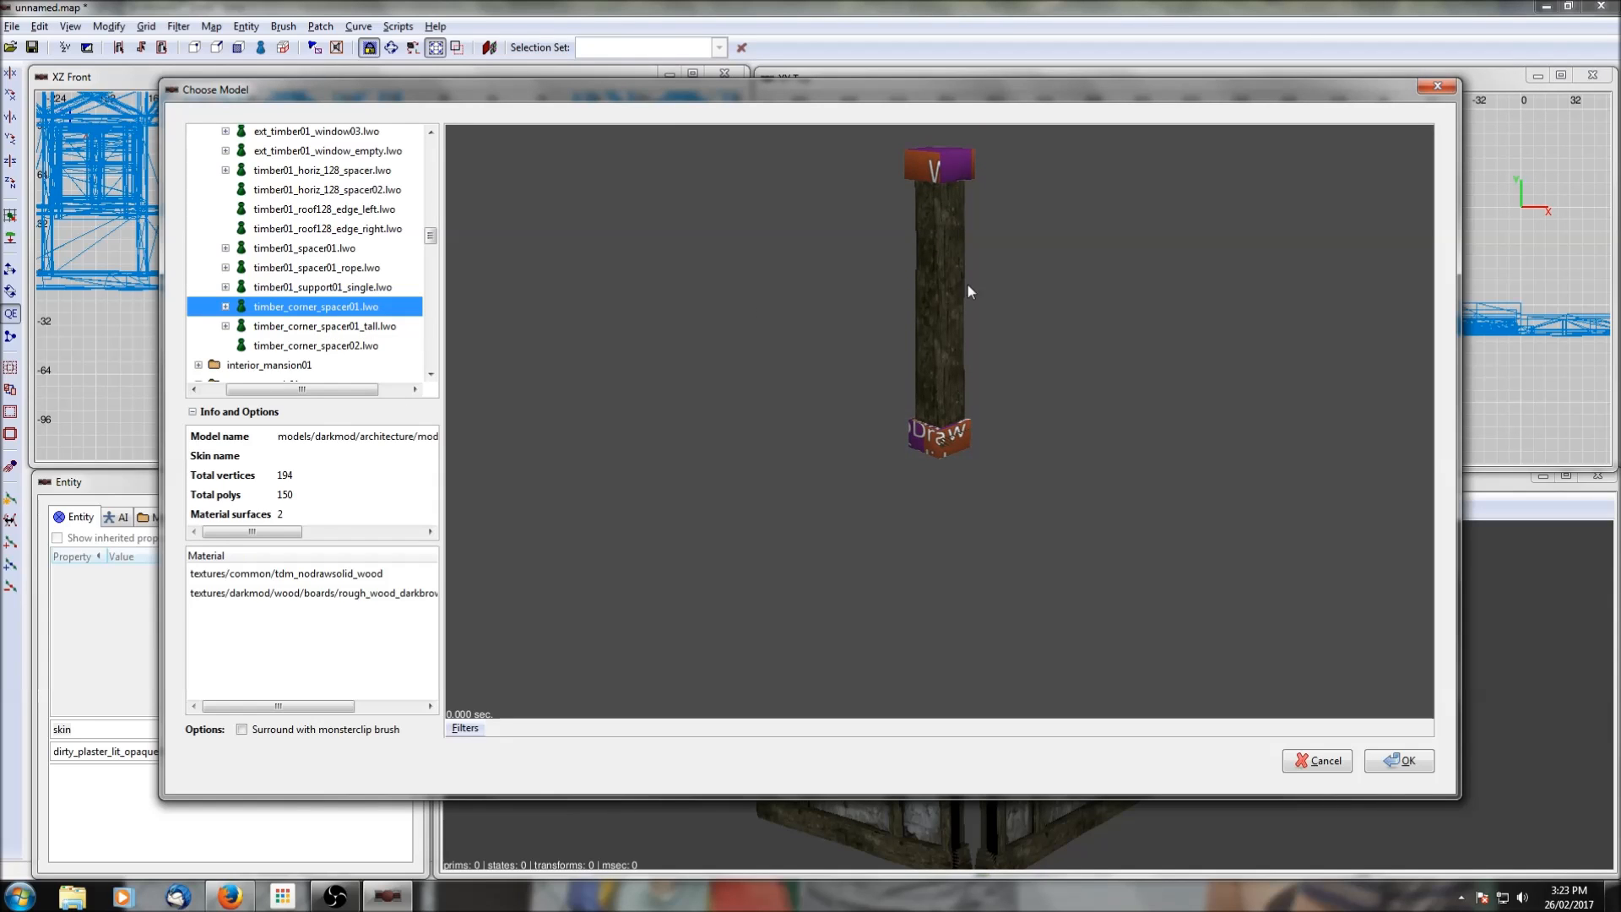
Step: Compare the timber_corner_spacer01_tall and timber_corner_spacer02 variants, and insert timber_corner_spacer01.lwo into the map
click(305, 329)
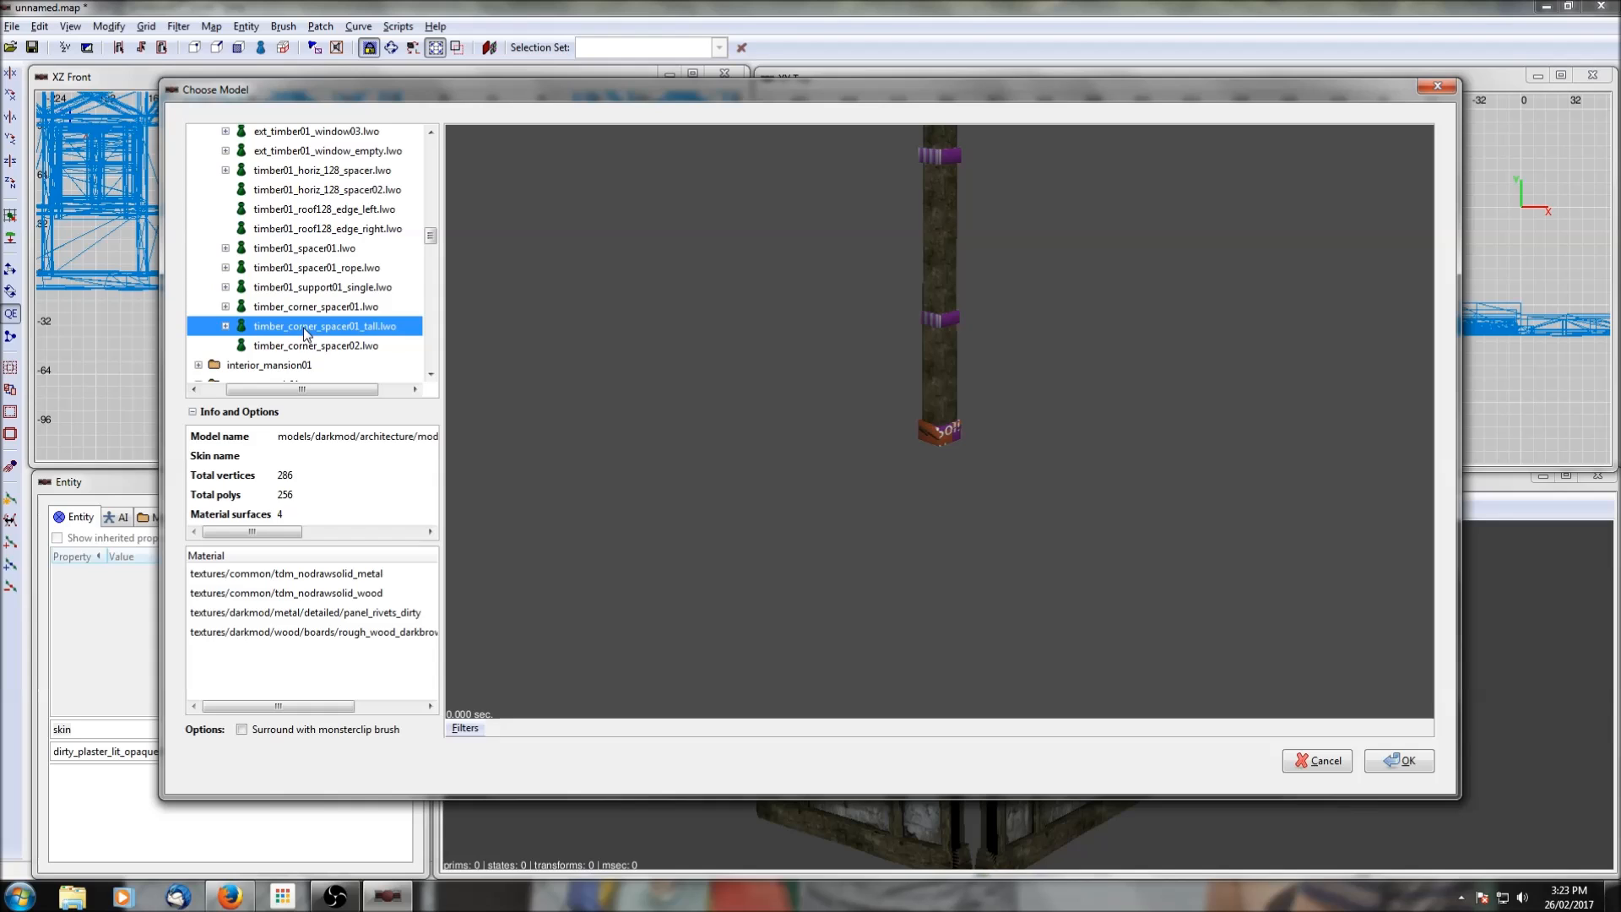
click(318, 346)
scroll(951, 348, down, 3)
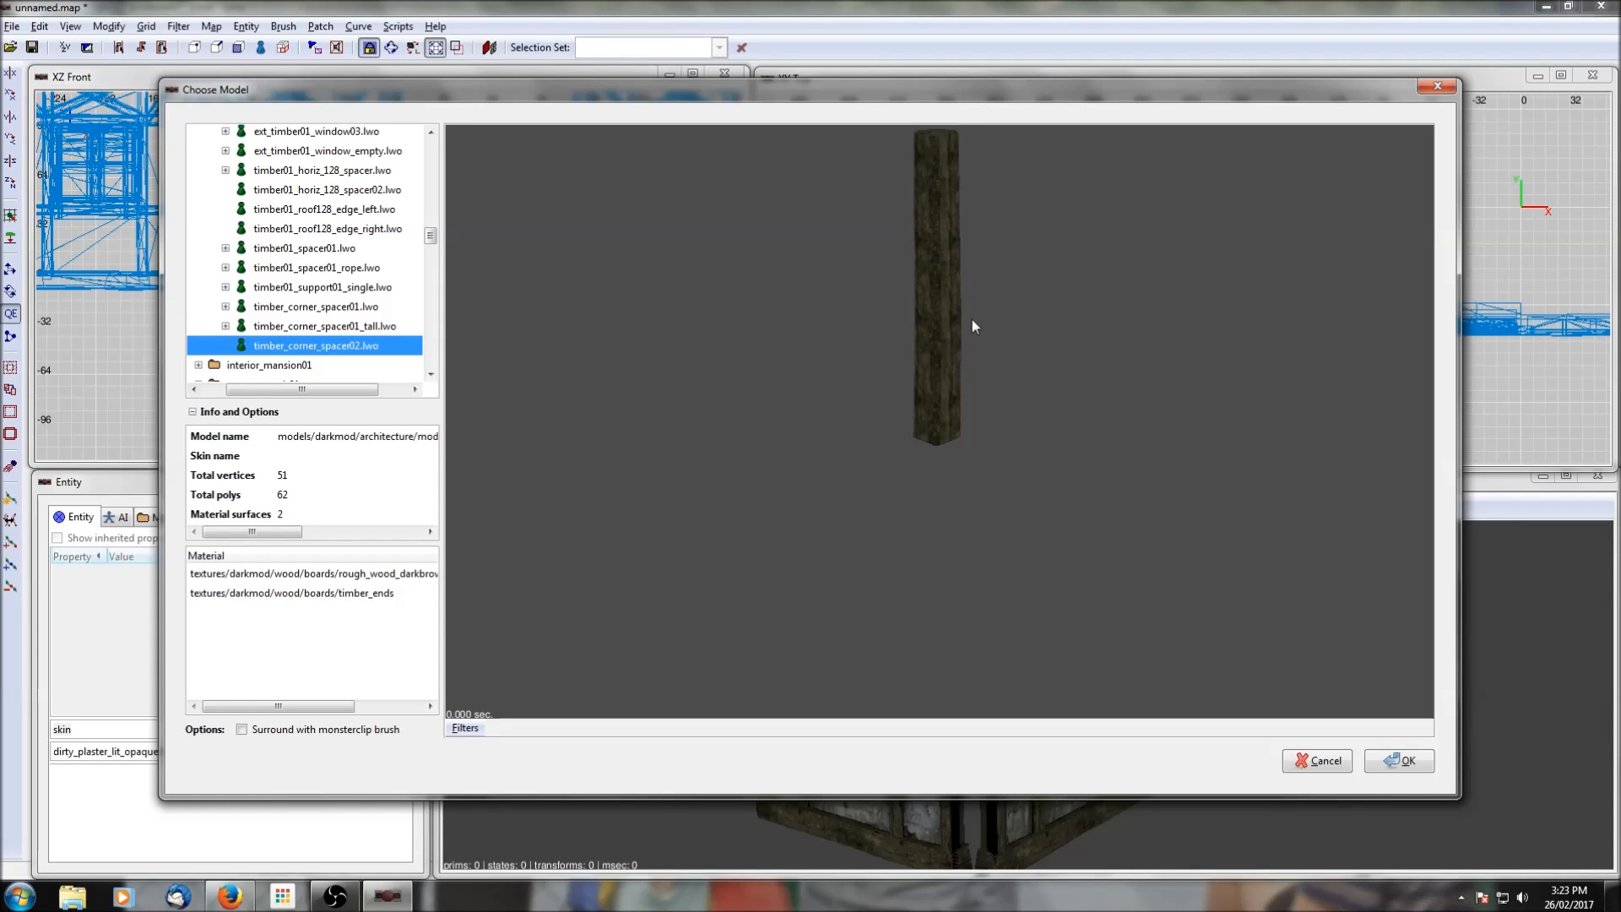
click(341, 308)
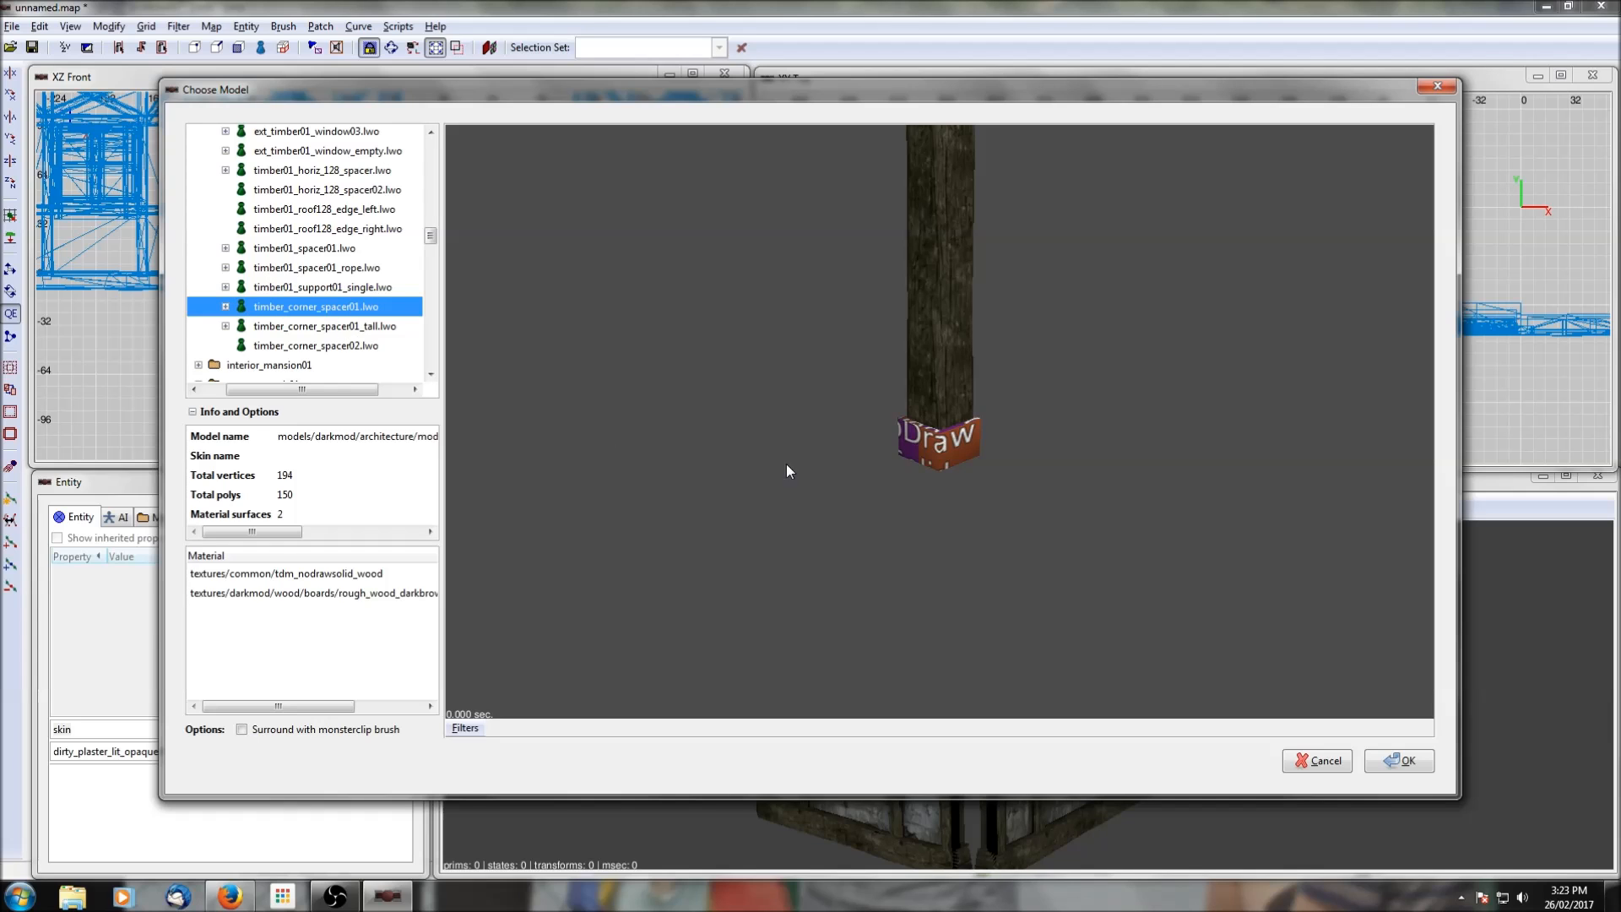
click(1402, 760)
Step: Move the corner spacer into the wall's outer corner gap at origin -264 -72 0 and deselect it
scroll(1092, 434, up, 3)
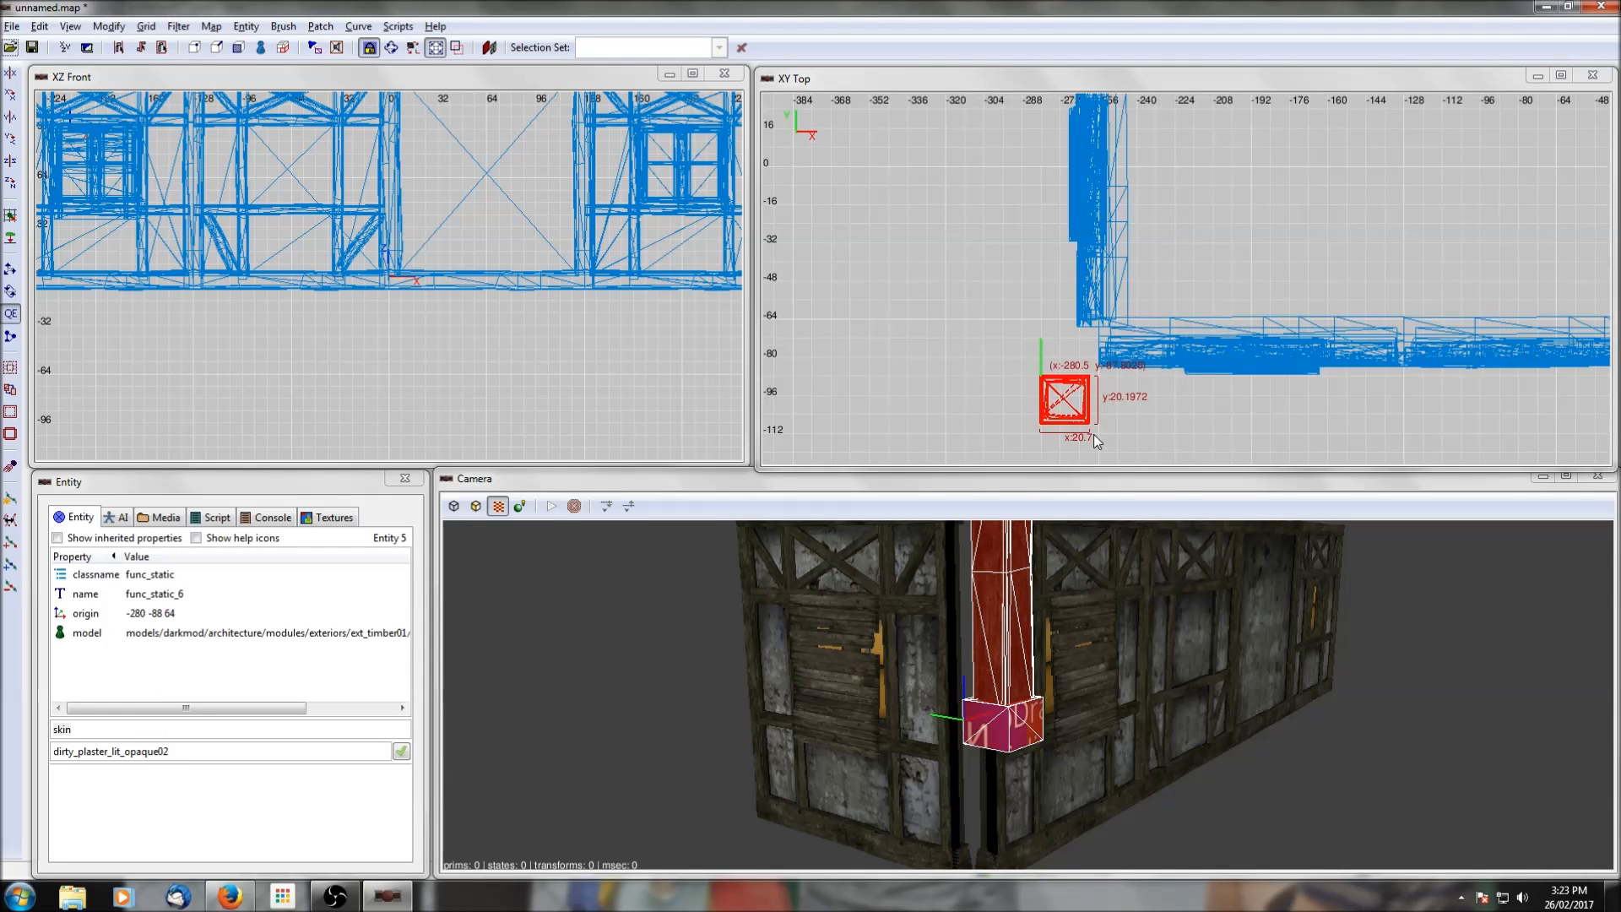
right_drag(1101, 437, 1150, 353)
drag(1068, 350, 1110, 287)
scroll(226, 220, down, 4)
drag(232, 236, 226, 246)
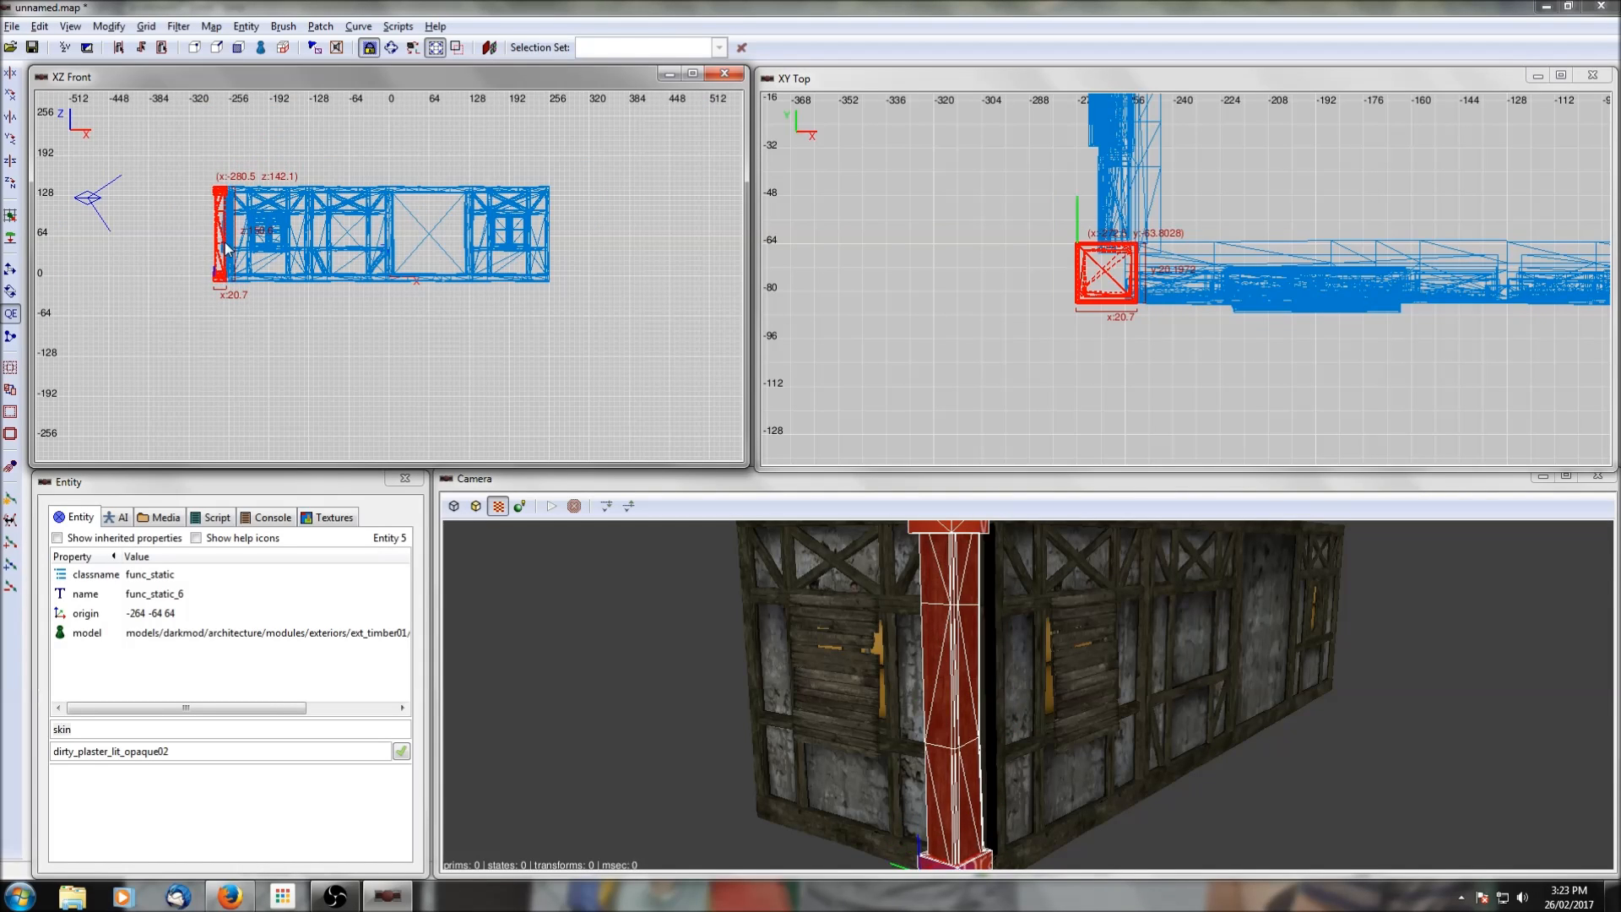
click(1114, 283)
drag(1115, 283, 1145, 291)
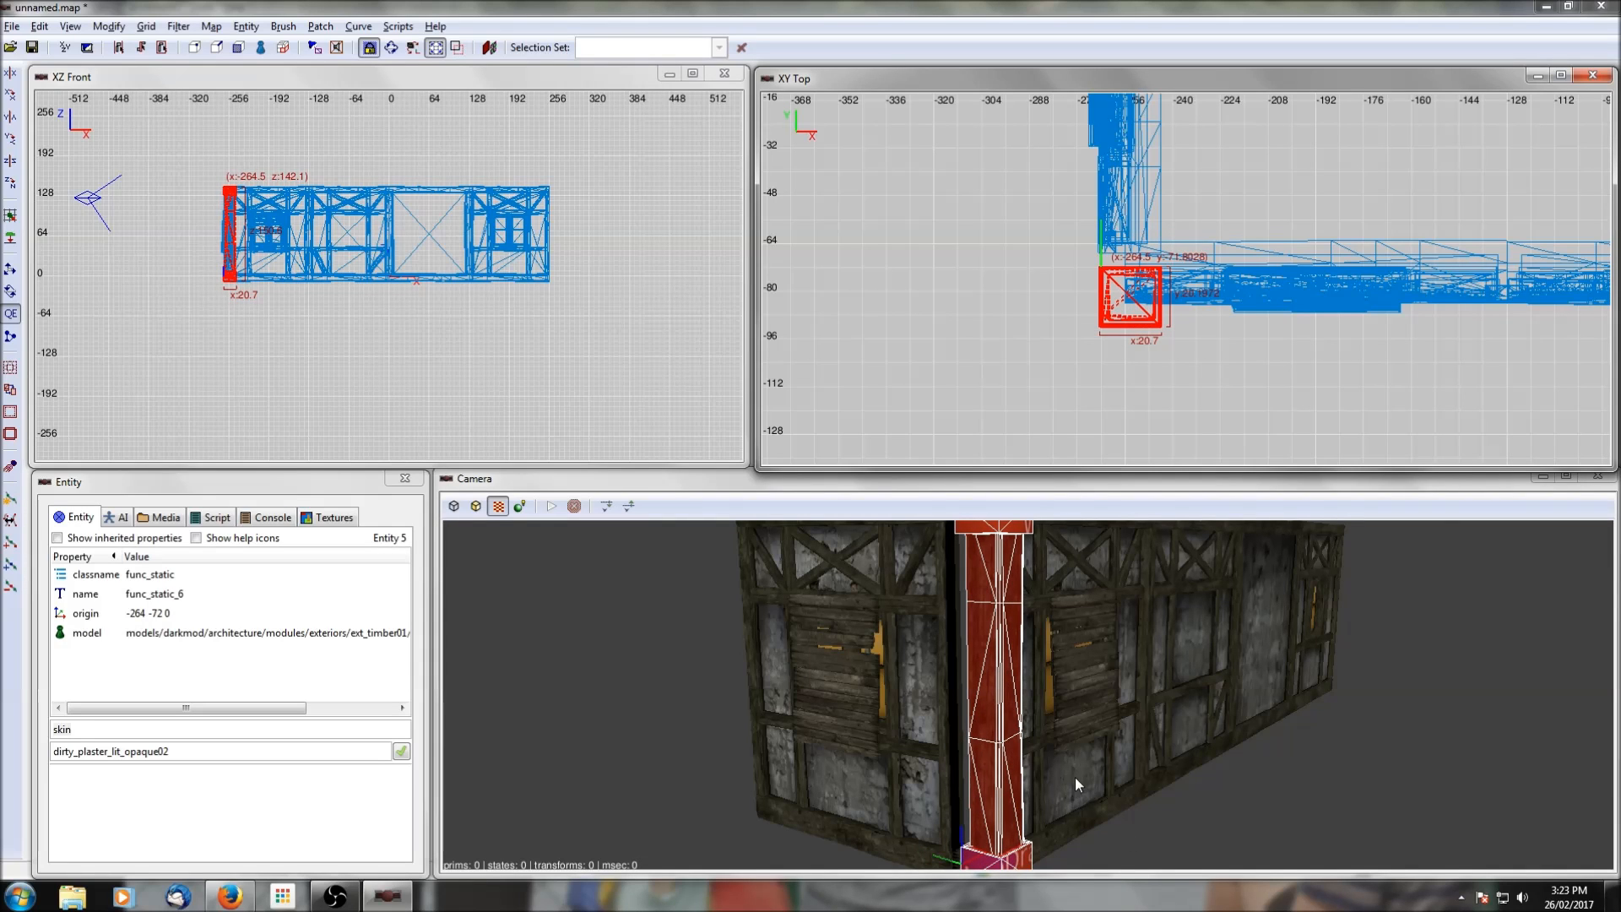
key(Escape)
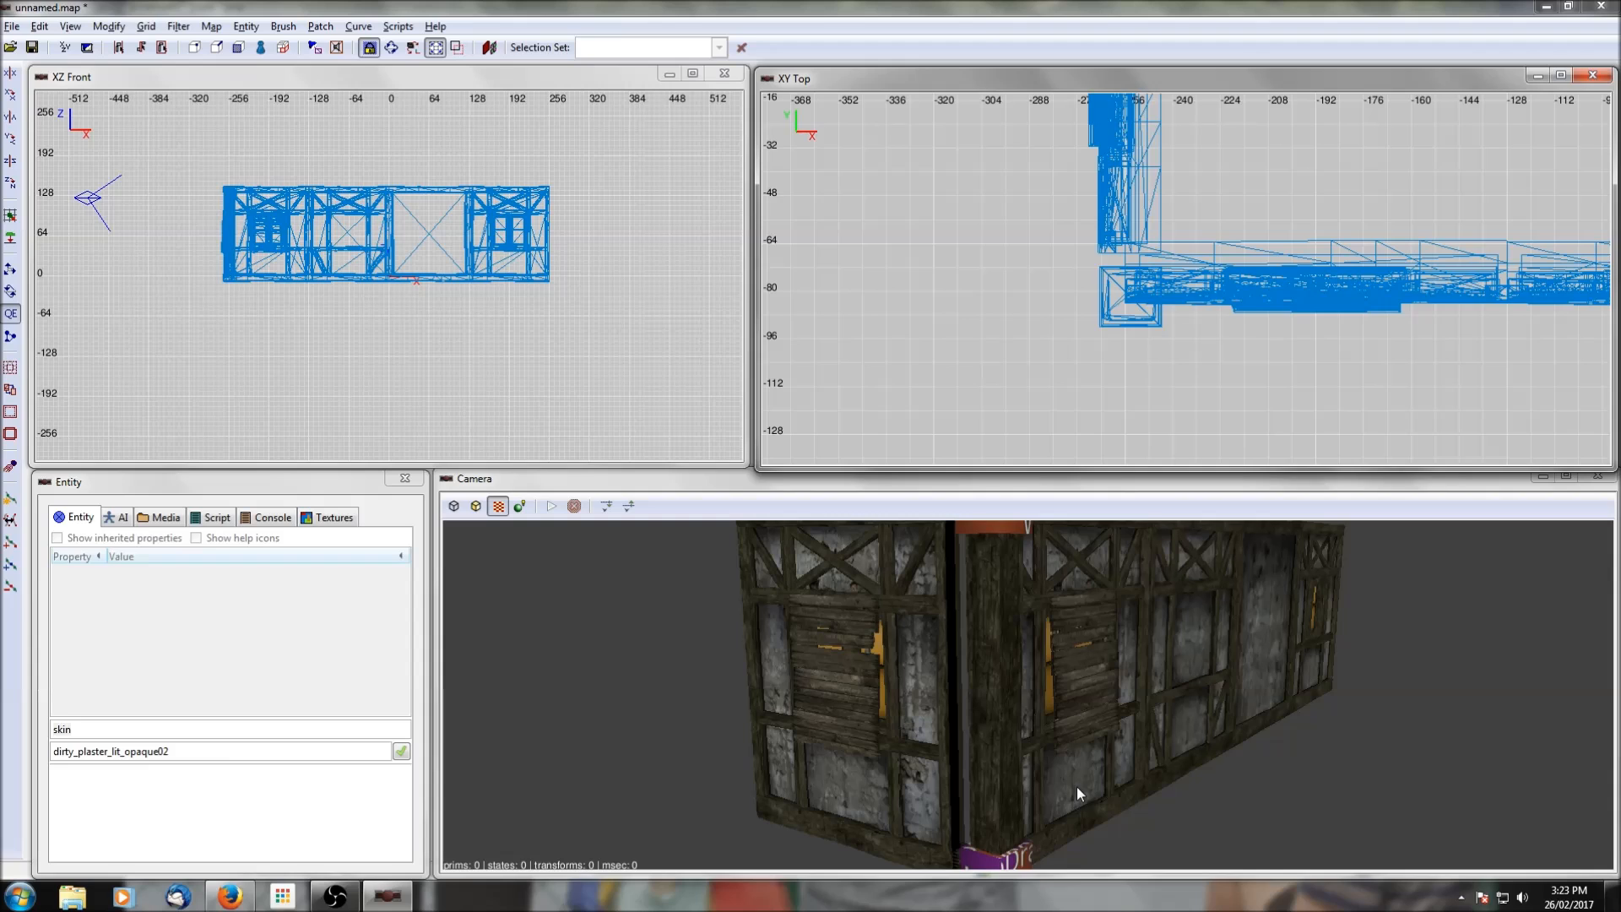
Step: Move the rotated boarded-window panel against the corner spacer at origin -300.905 -11.0948 0 and deselect it
shift+click(1086, 770)
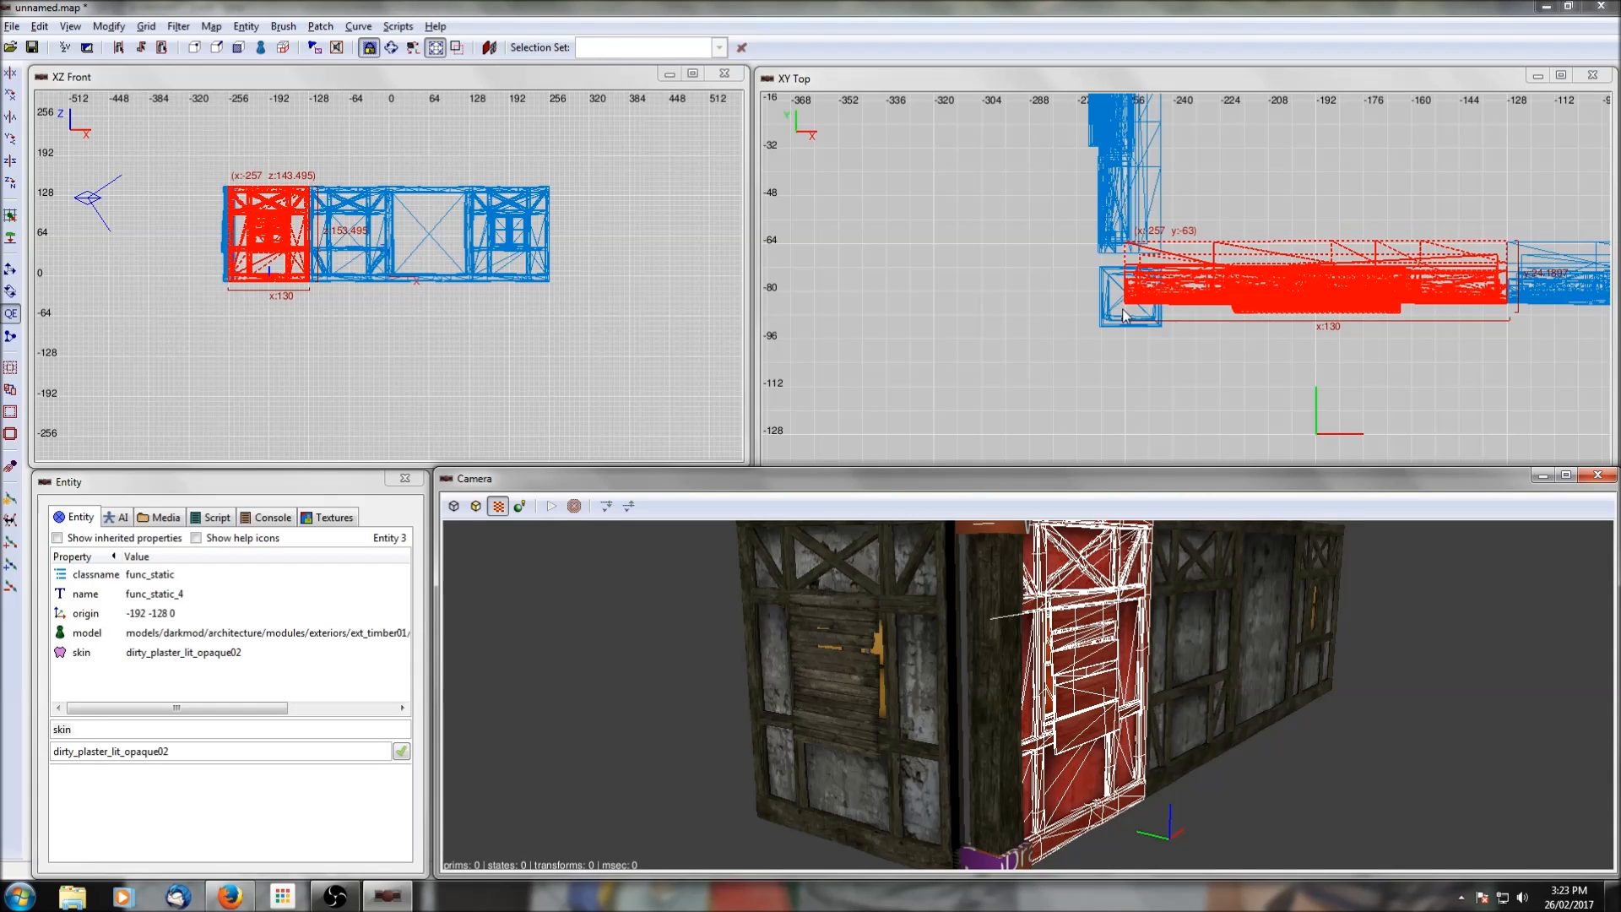
key(Escape)
shift+click(882, 616)
drag(1109, 150, 1126, 167)
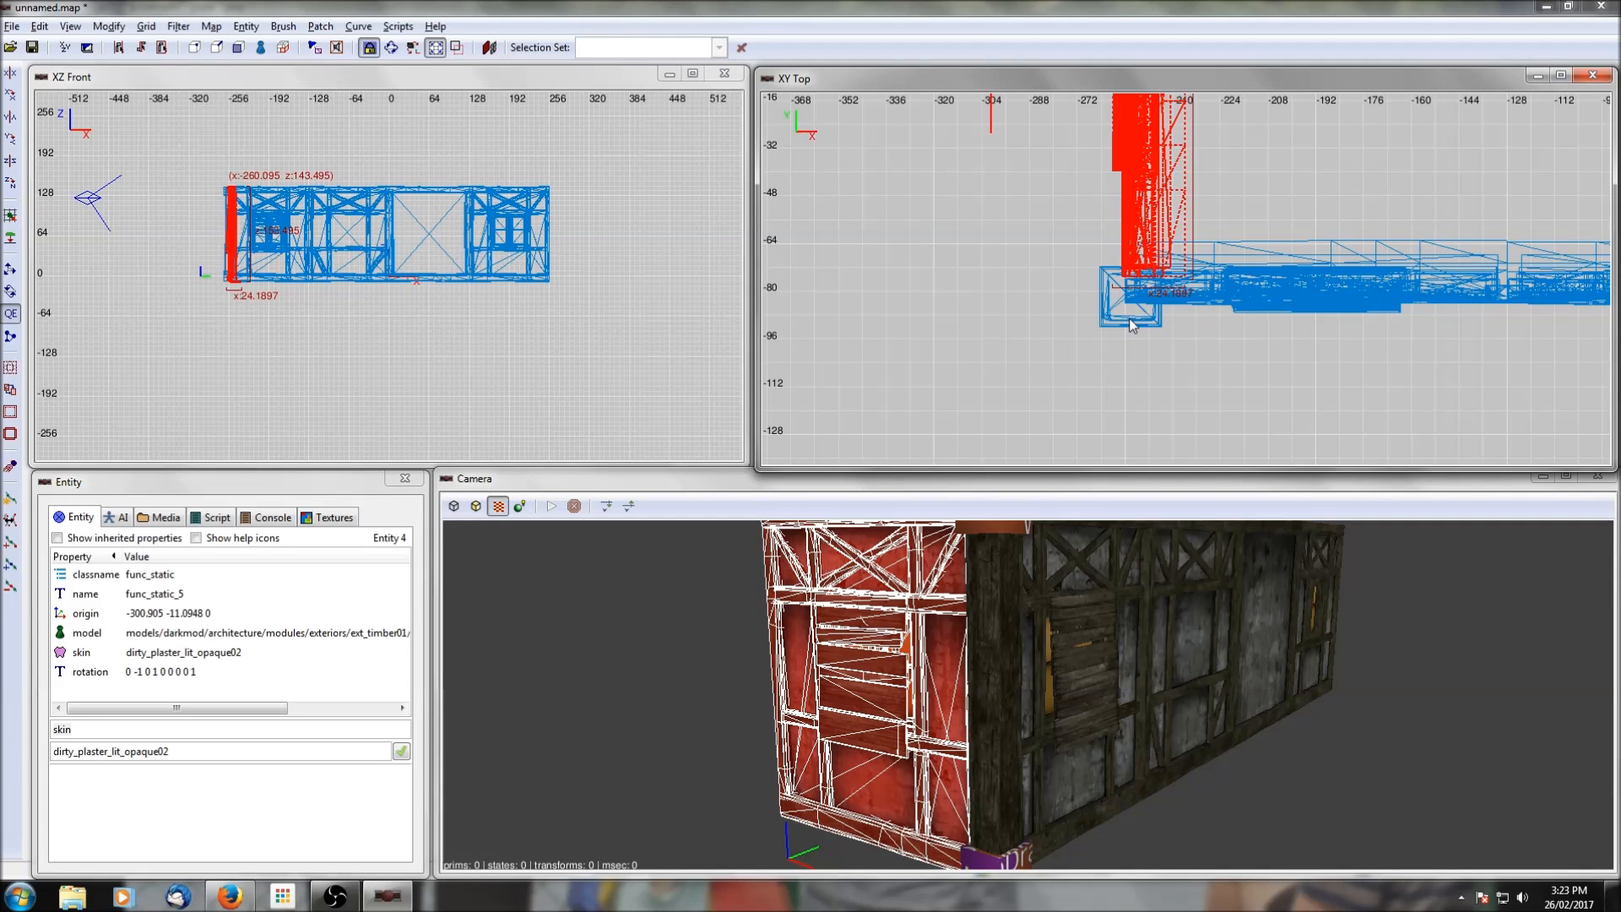
key(Escape)
Step: Examine the outer corner from several sides in the camera view, checking how the spacer meets both panels
right_click(1113, 530)
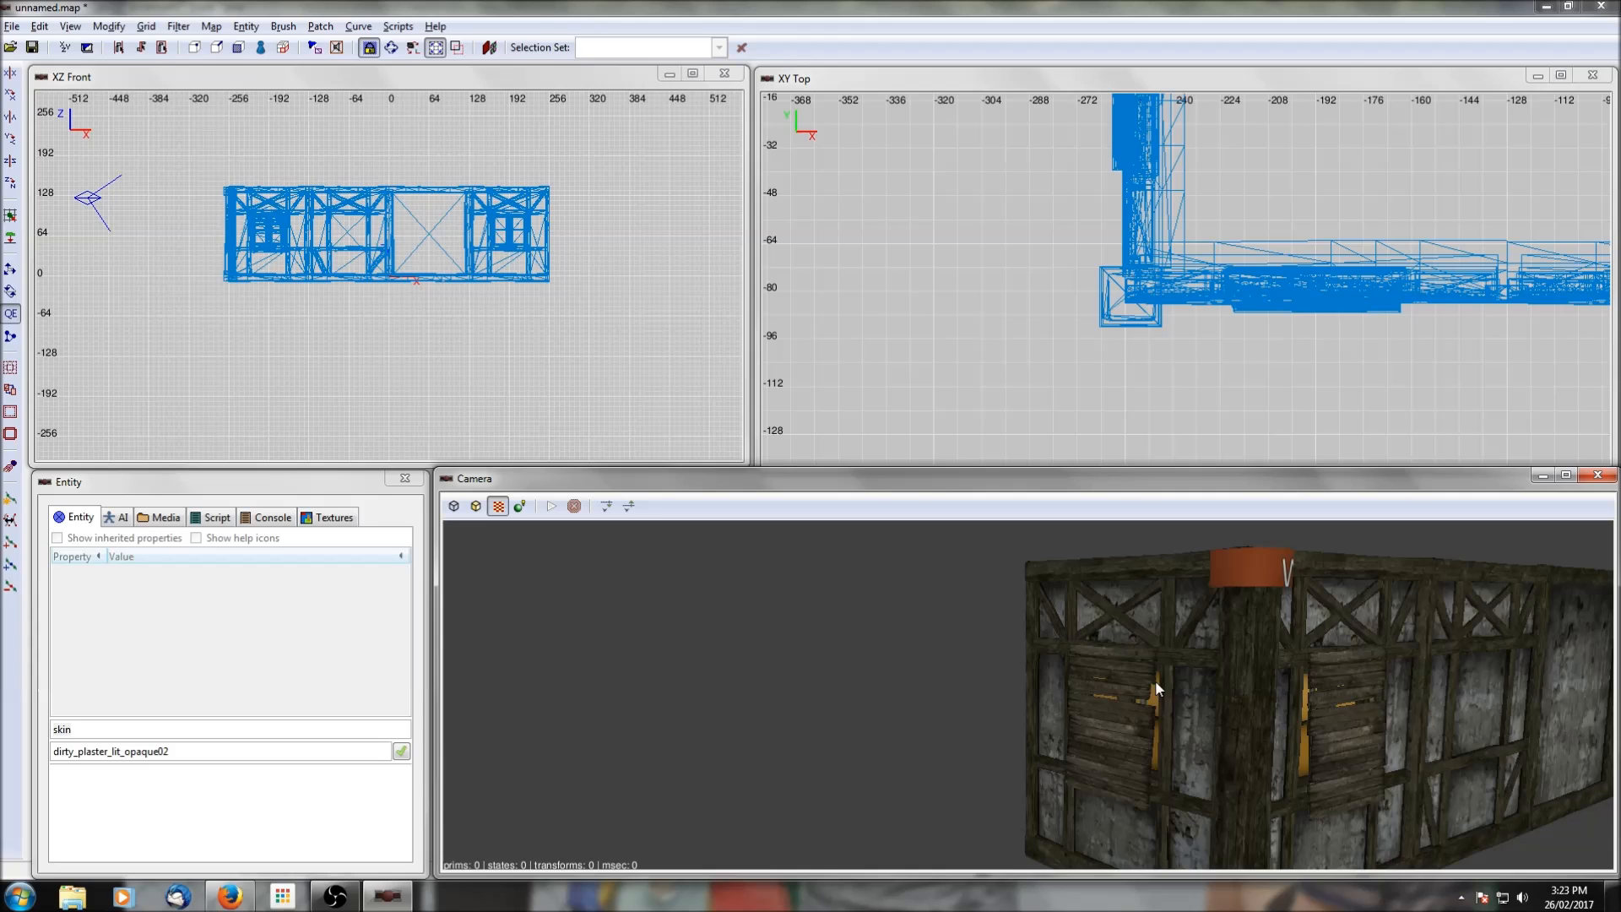
key(Left)
key(Up)
key(Right)
key(Right)
key(Left)
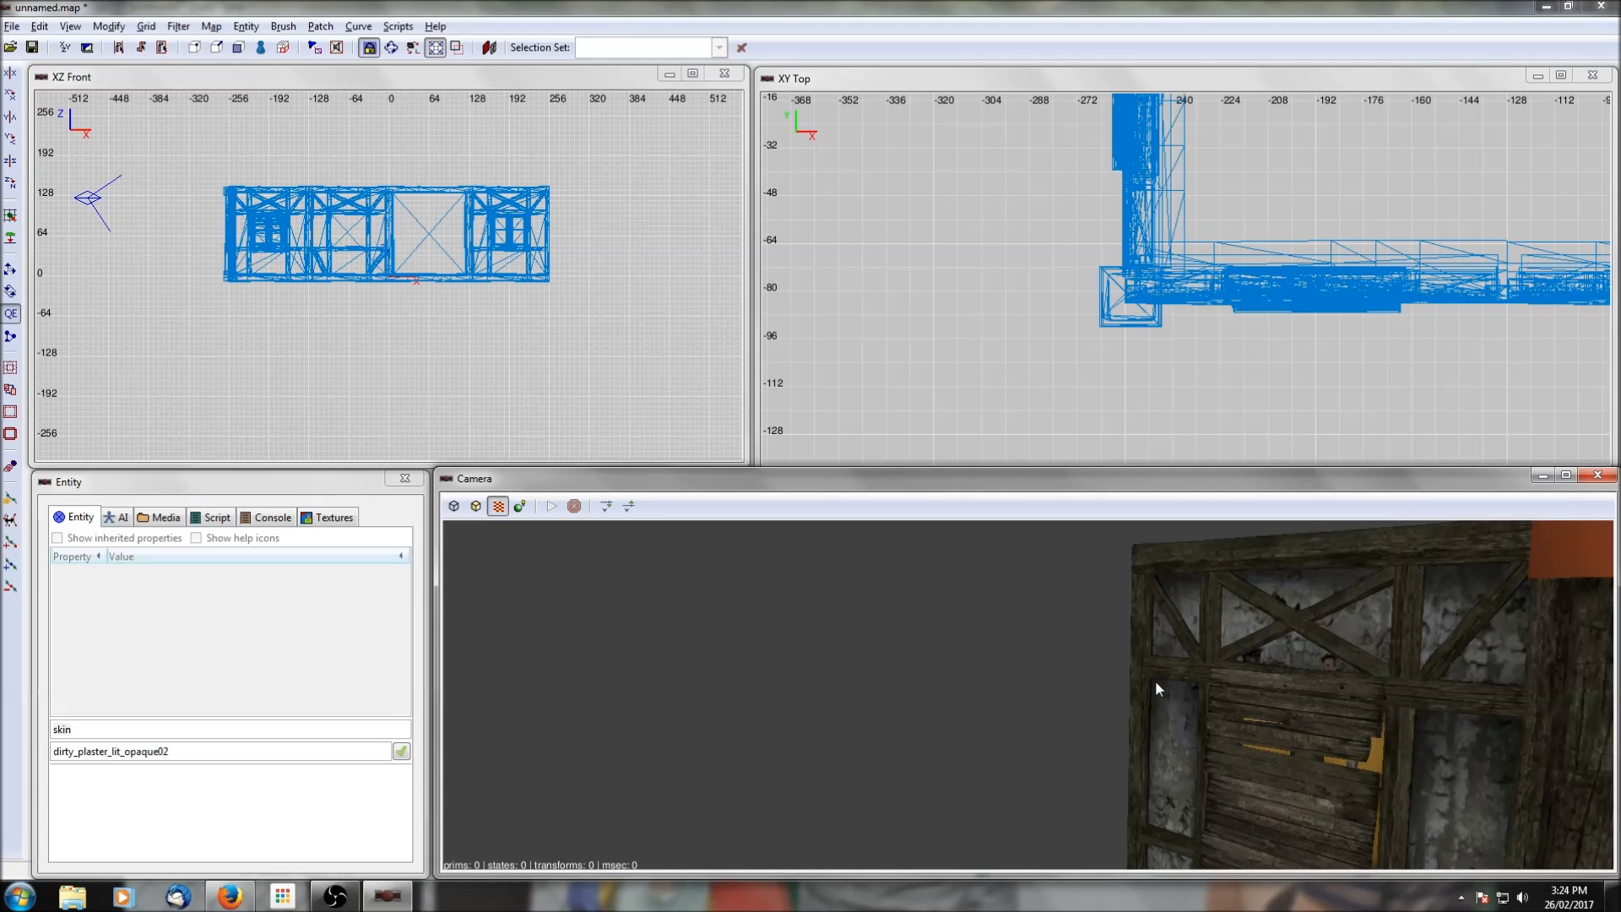
key(Right)
right_click(1155, 680)
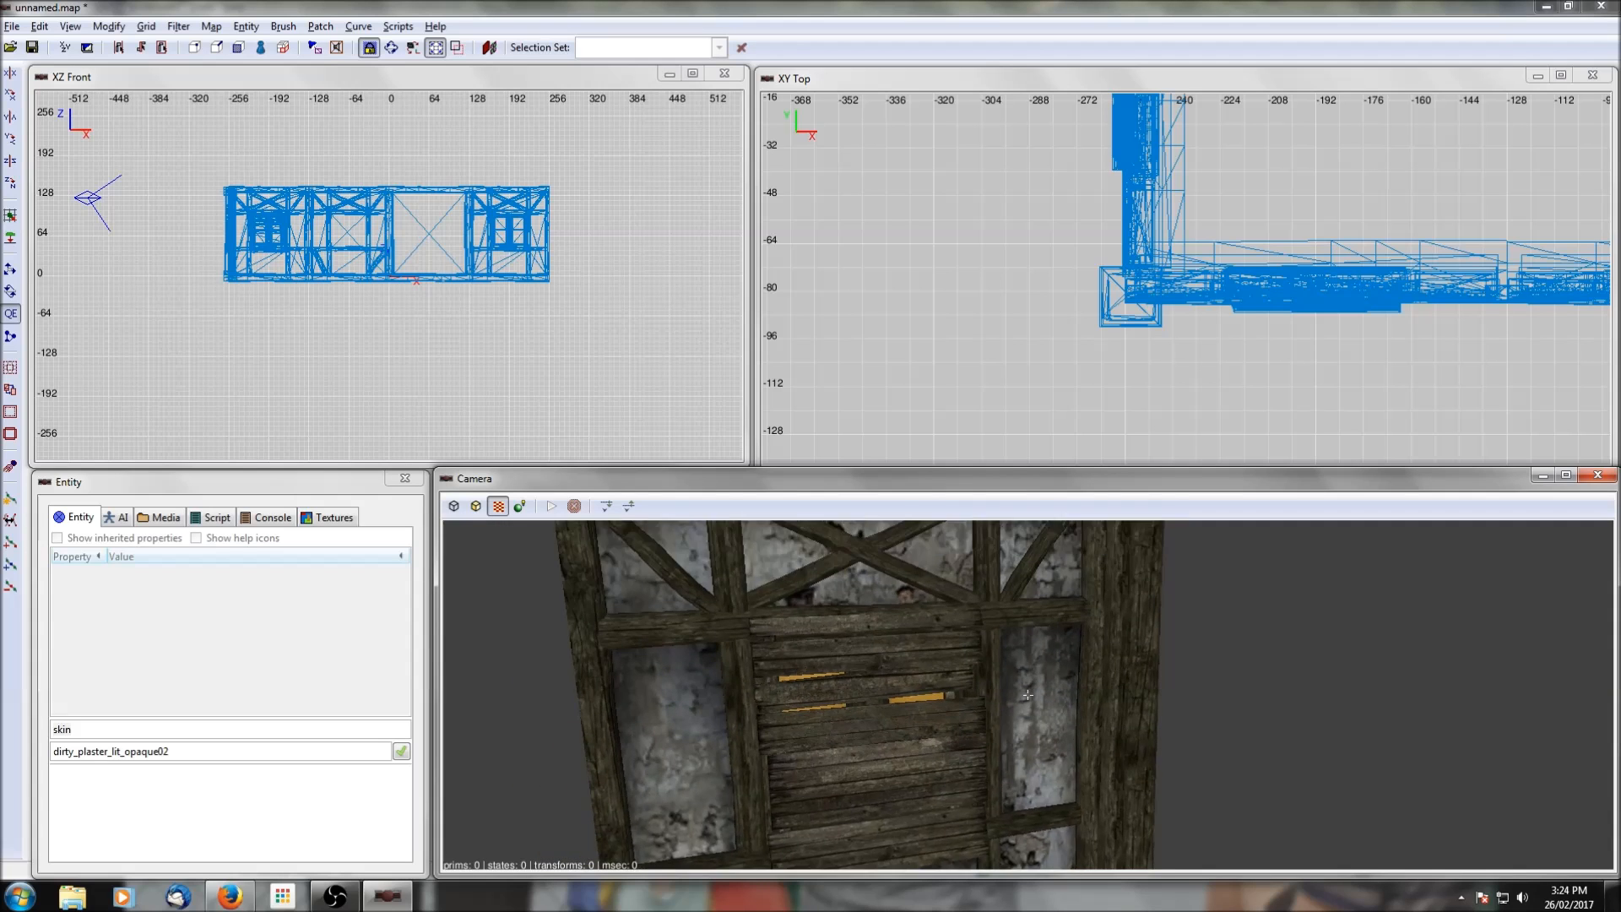
right_click(1156, 687)
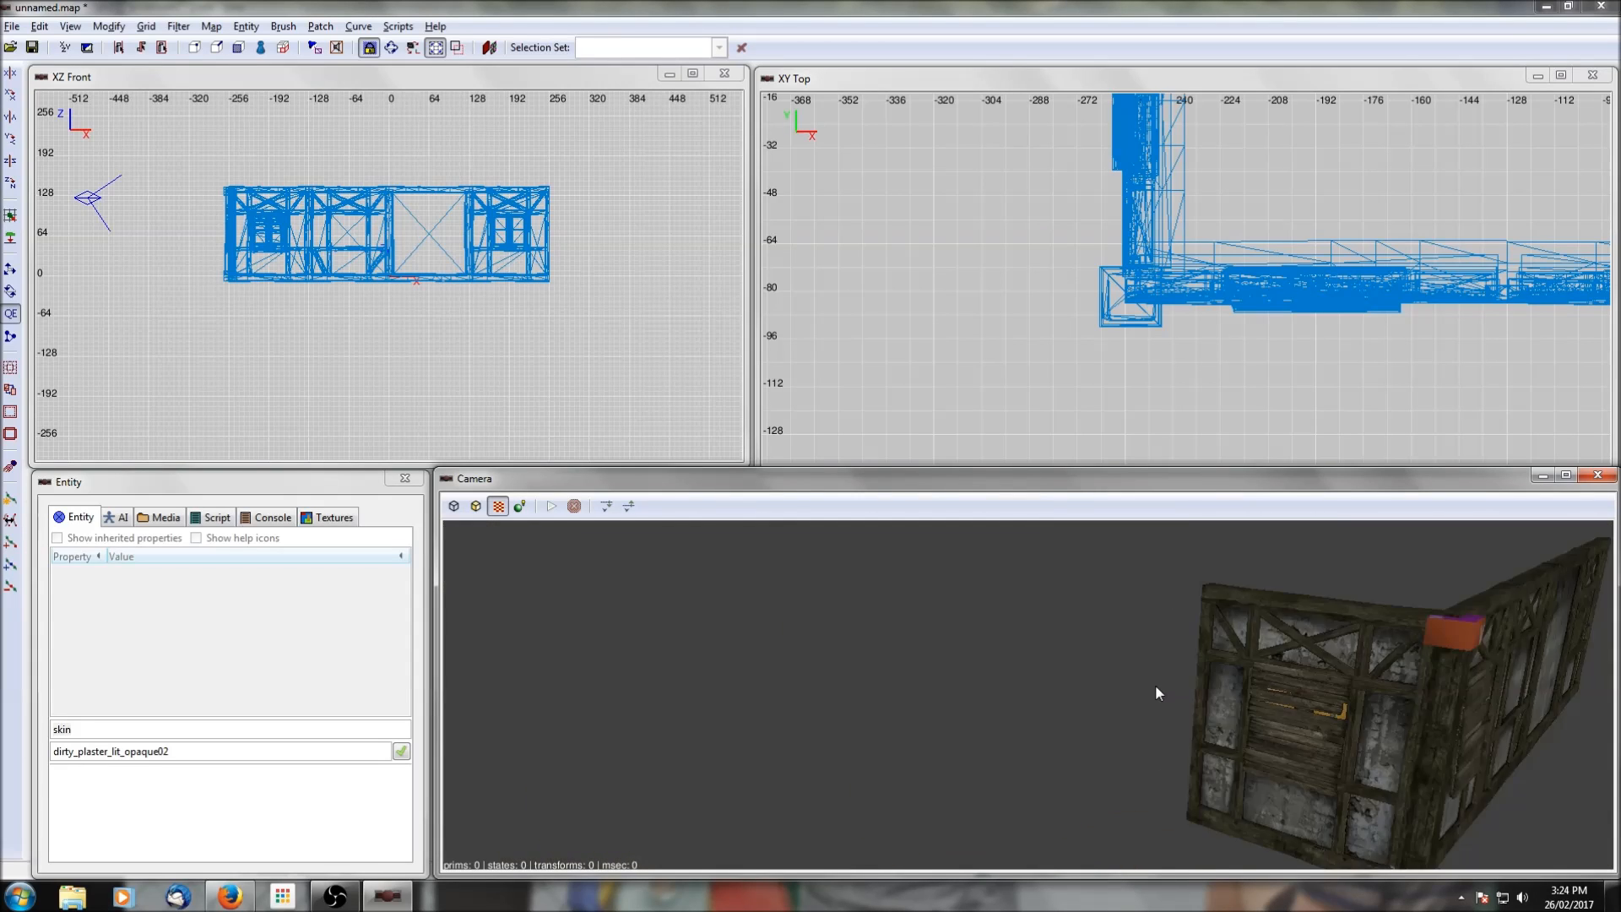
right_click(1156, 687)
right_click(1156, 686)
right_click(1156, 686)
right_click(1156, 686)
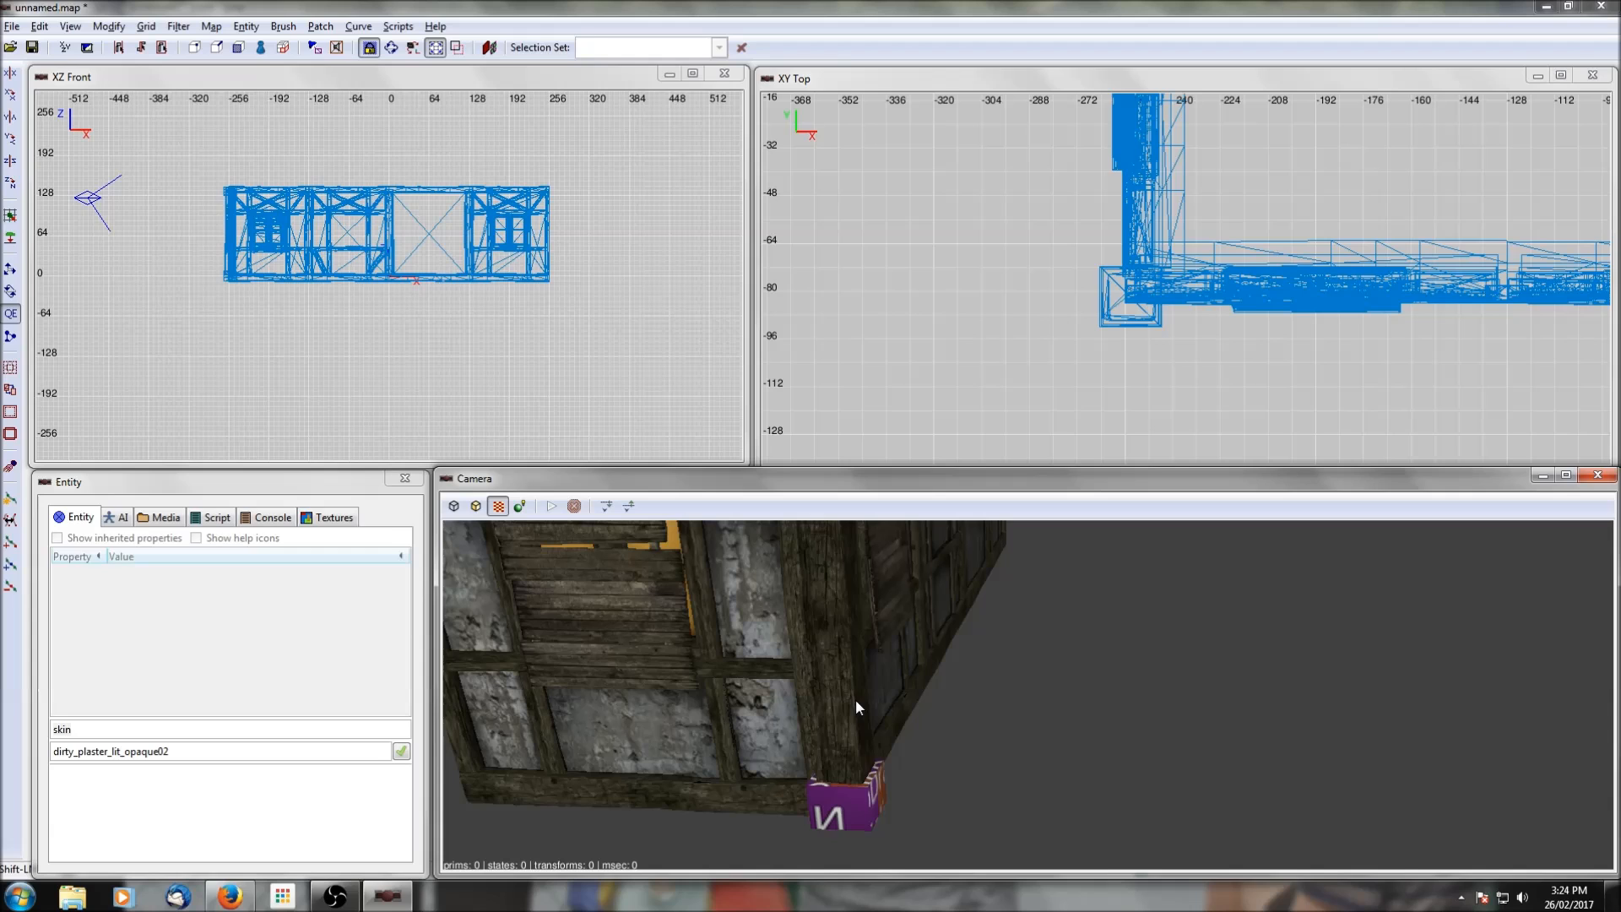
Step: Highlight the corner spacer to check its position, deselect it and inspect its upper end
shift+click(856, 702)
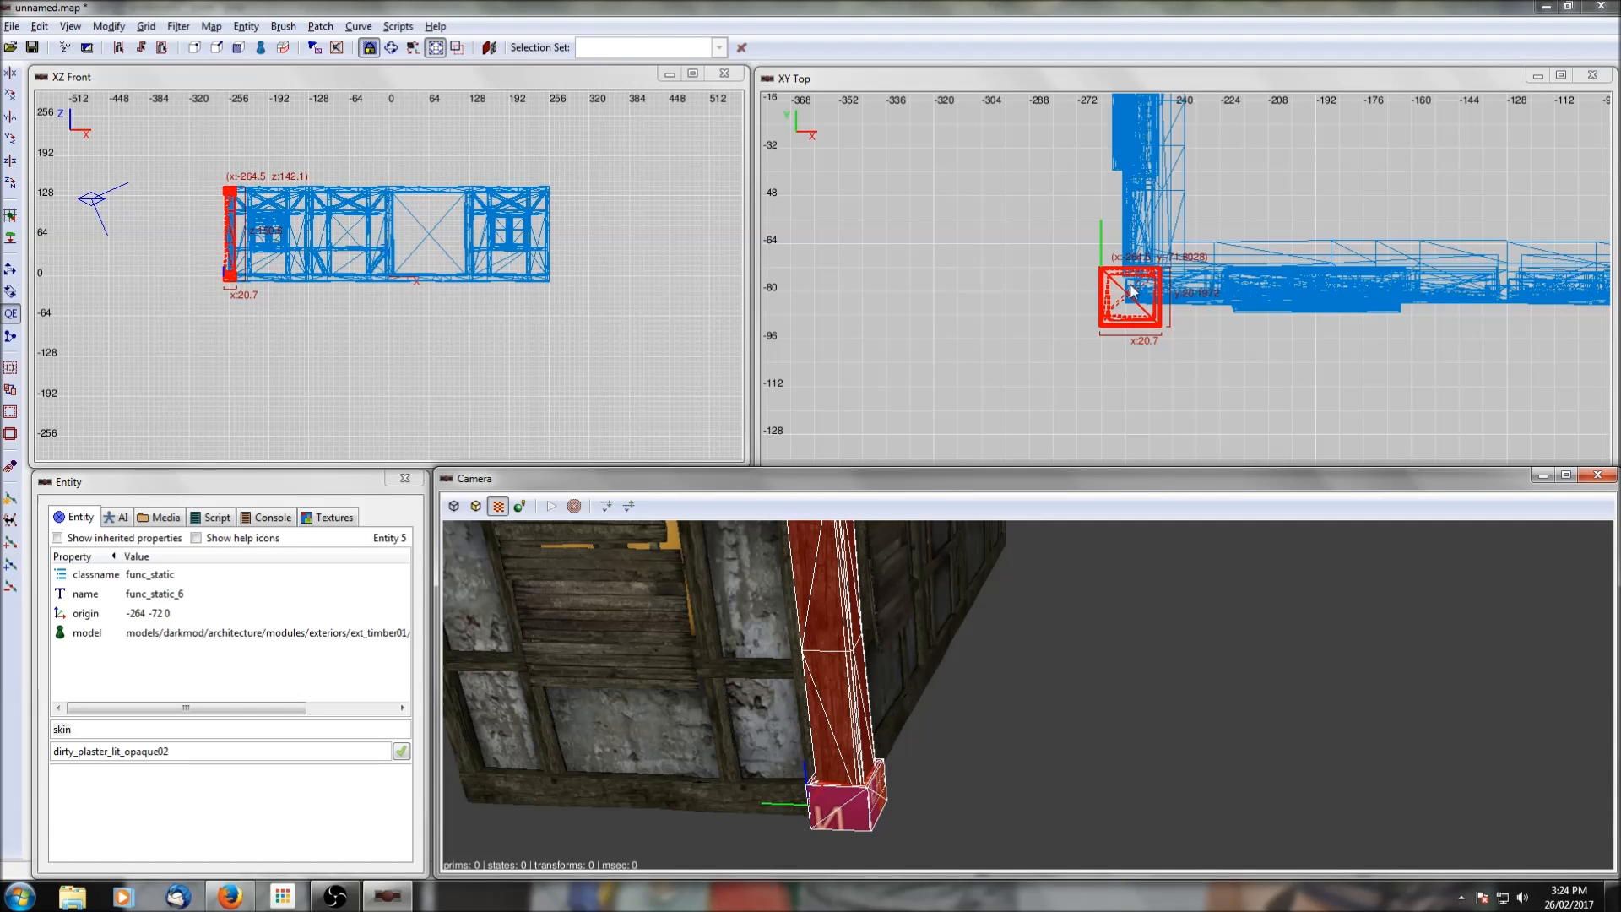
right_click(1081, 547)
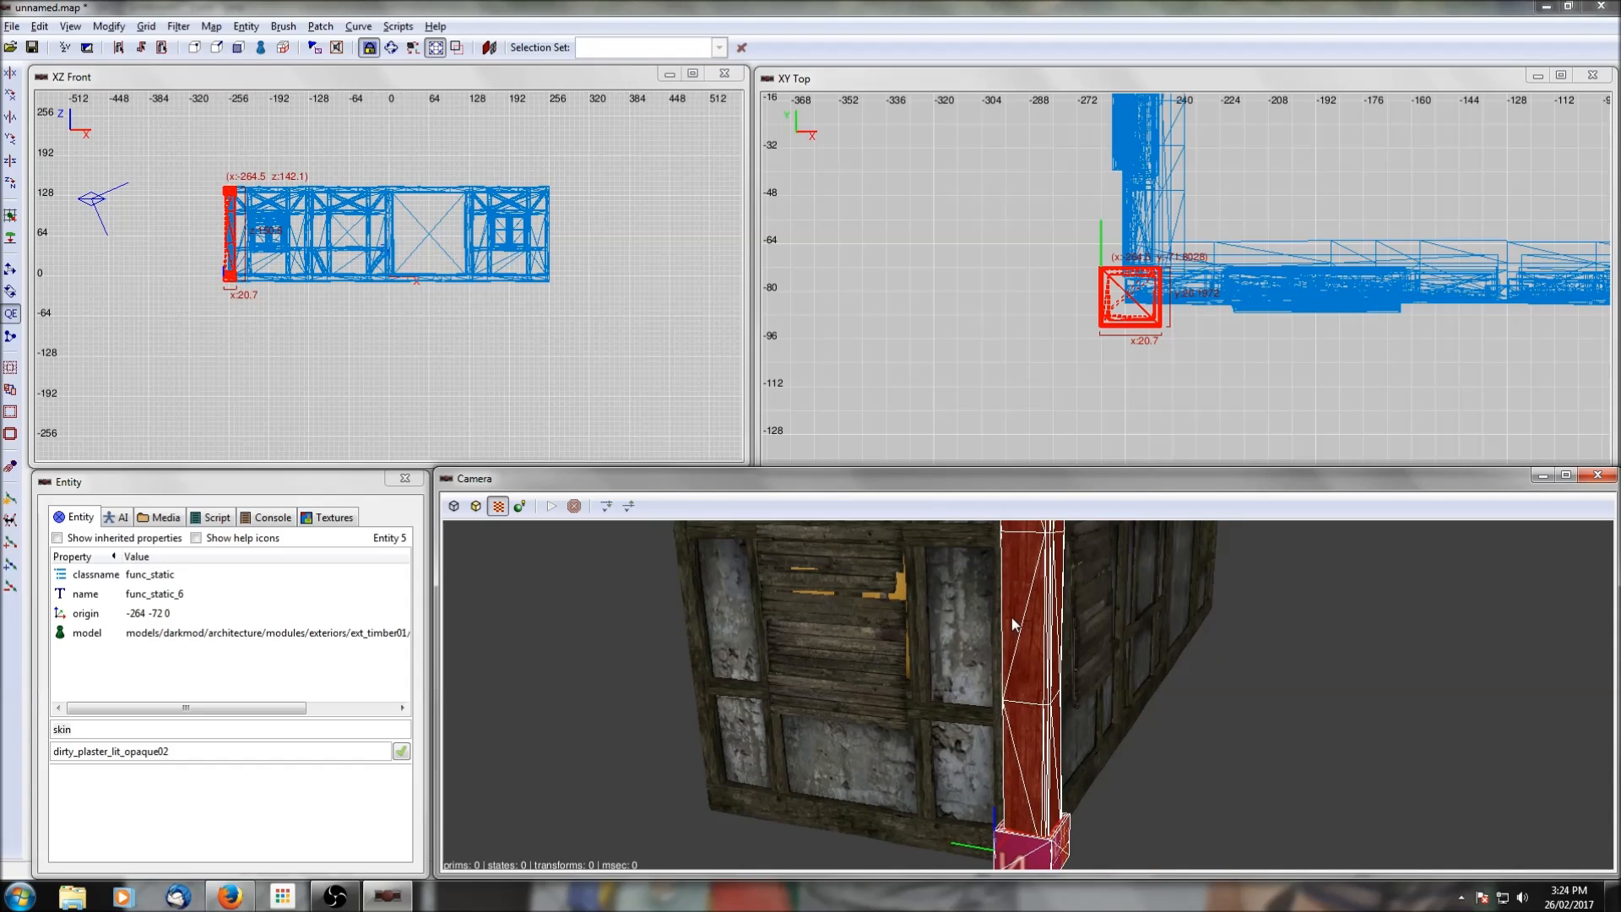
key(Escape)
right_click(1025, 635)
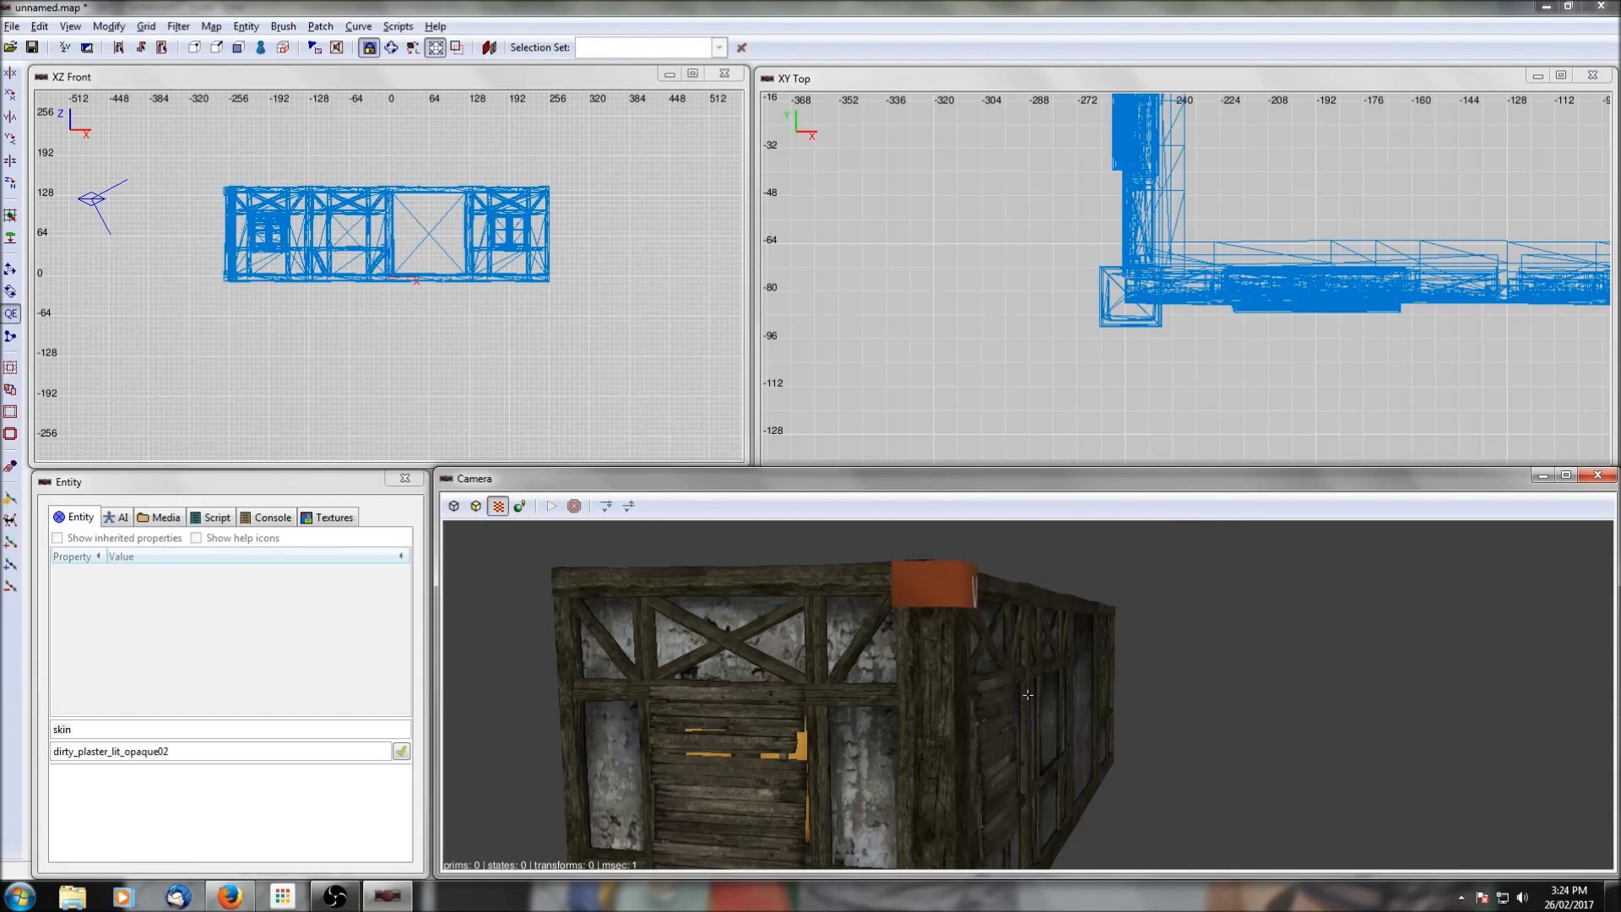
right_click(1034, 643)
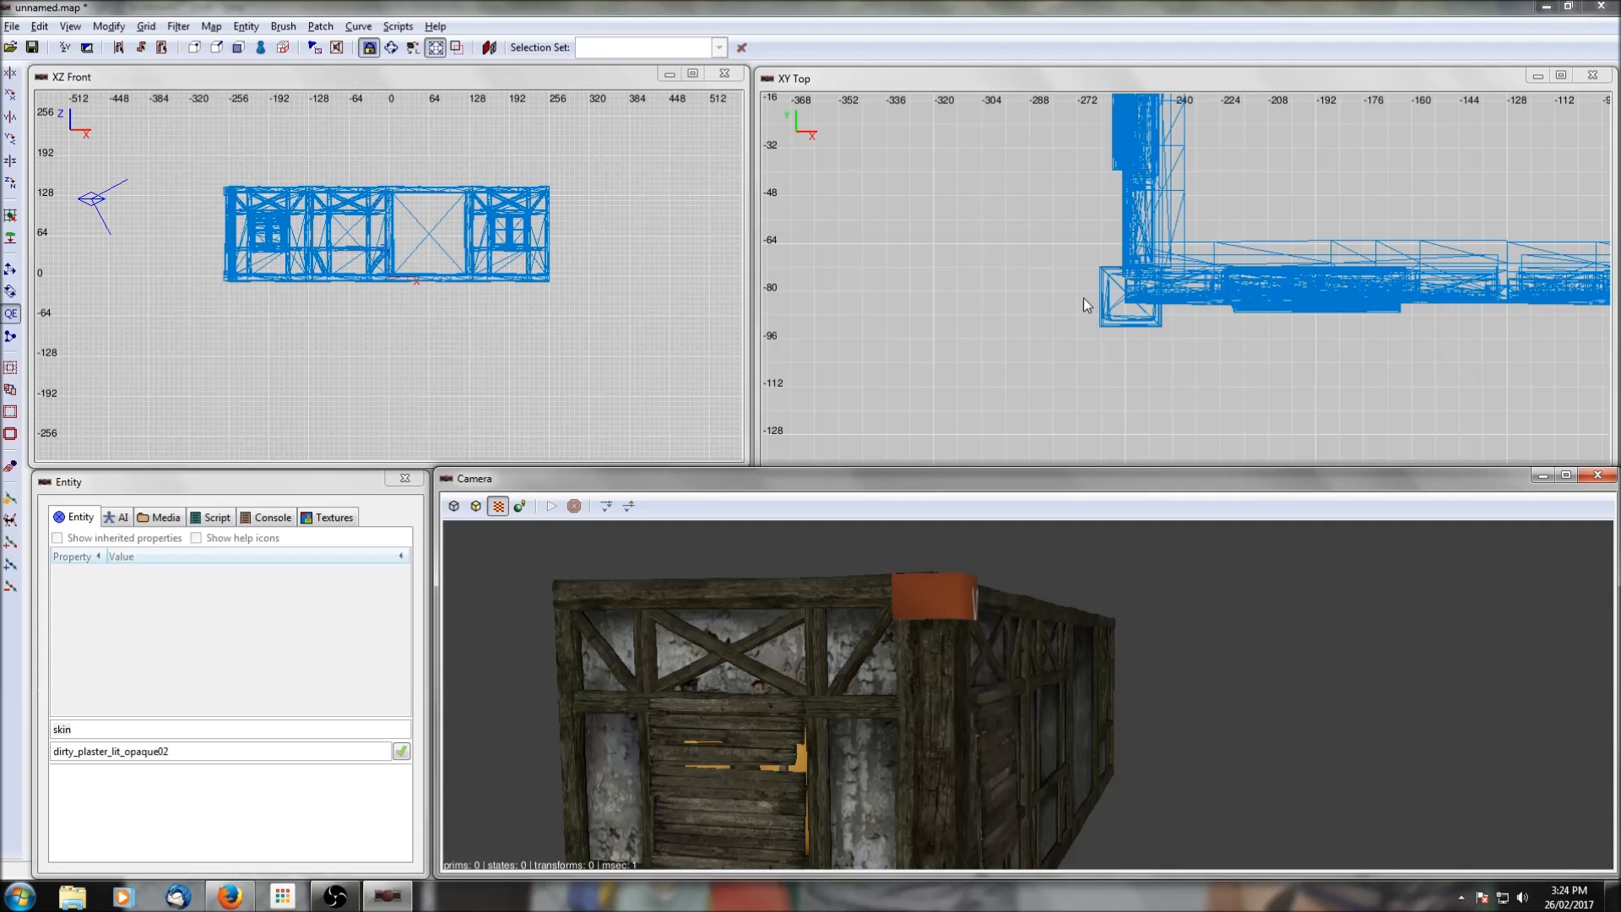
Step: Rotate the corner panel 180 degrees about Z and move it to origin -211.095 -147.095 0, forming an inner corner beside the spacer
shift+click(863, 680)
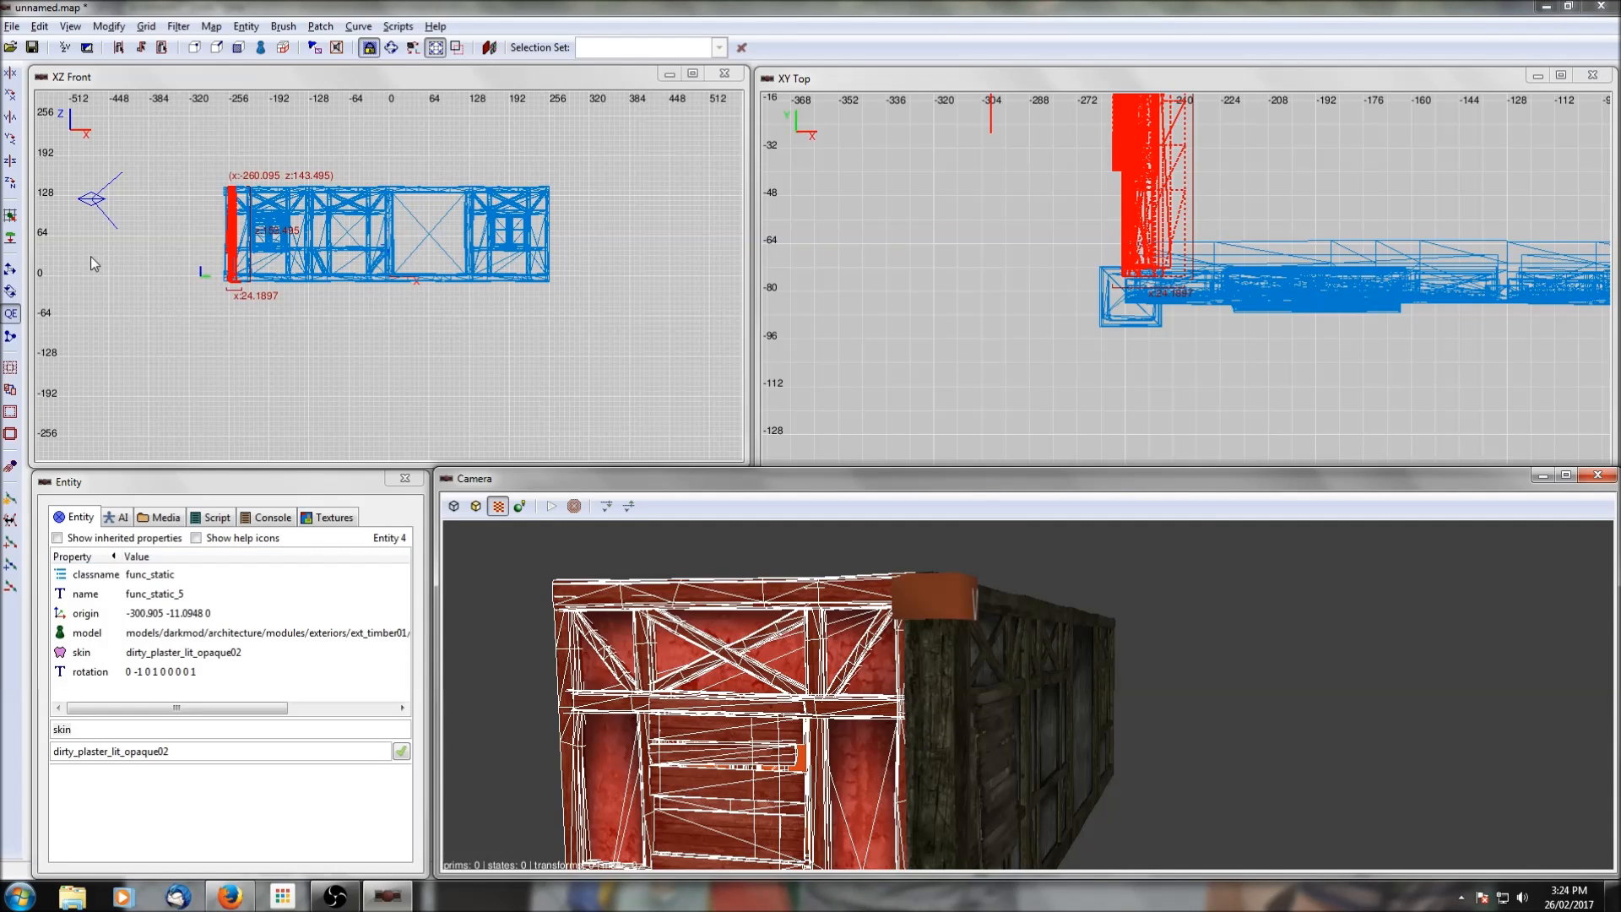
click(9, 190)
click(8, 190)
drag(1177, 137, 1014, 401)
drag(1021, 206, 1090, 257)
right_click(1201, 793)
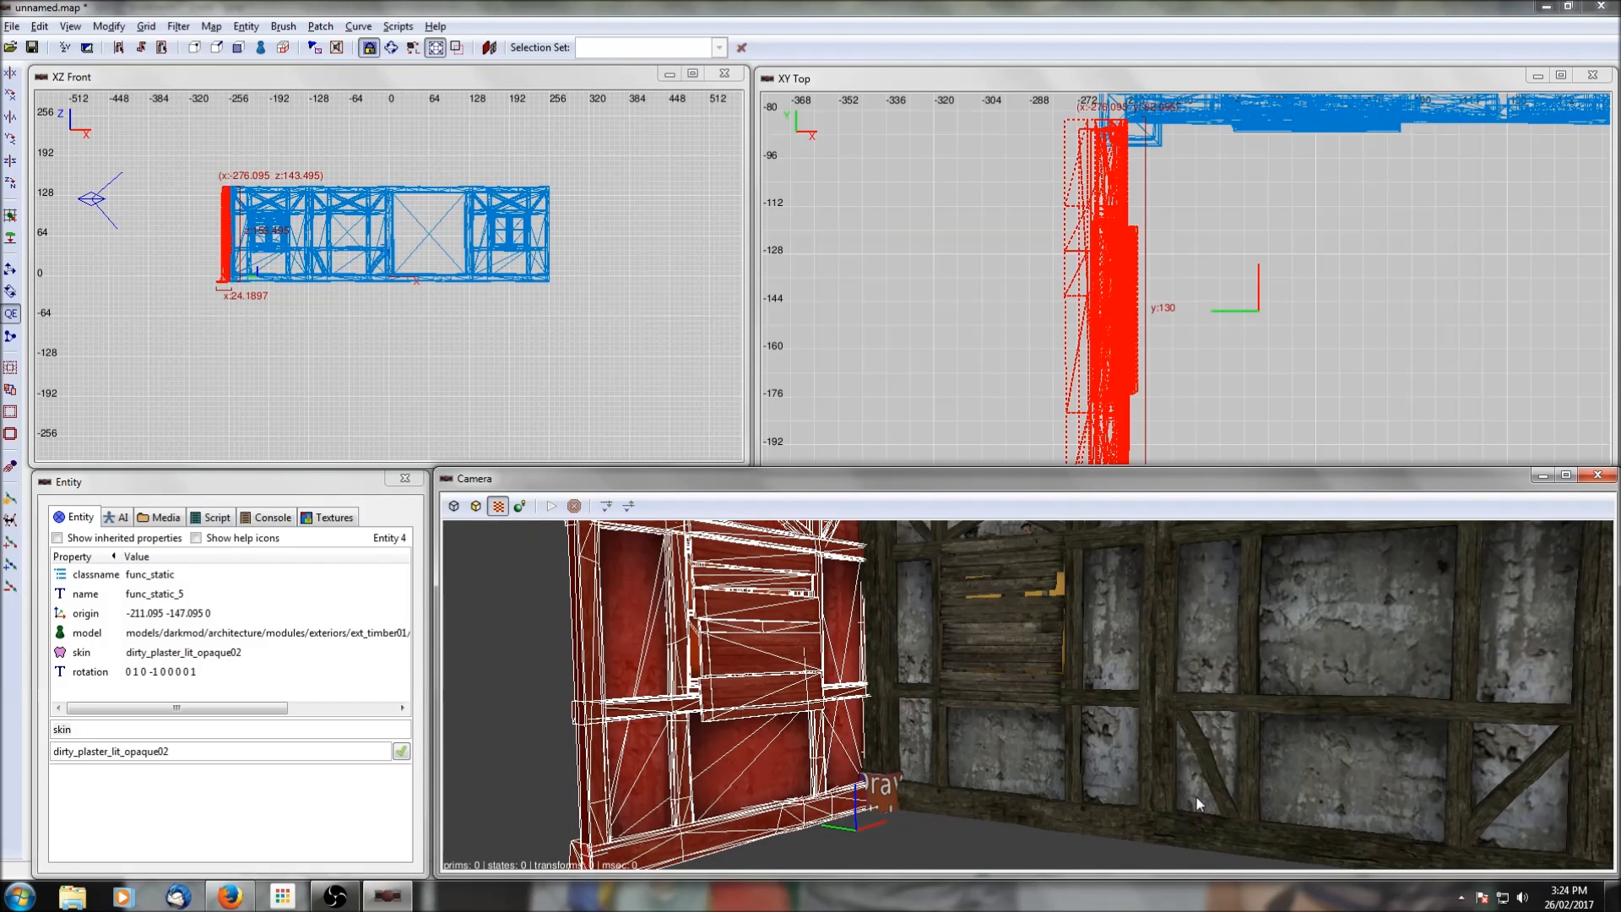
key(Escape)
Step: Examine the inner corner in the camera view, highlighting the spacer to check how it covers the joint
right_click(1197, 797)
right_click(1198, 812)
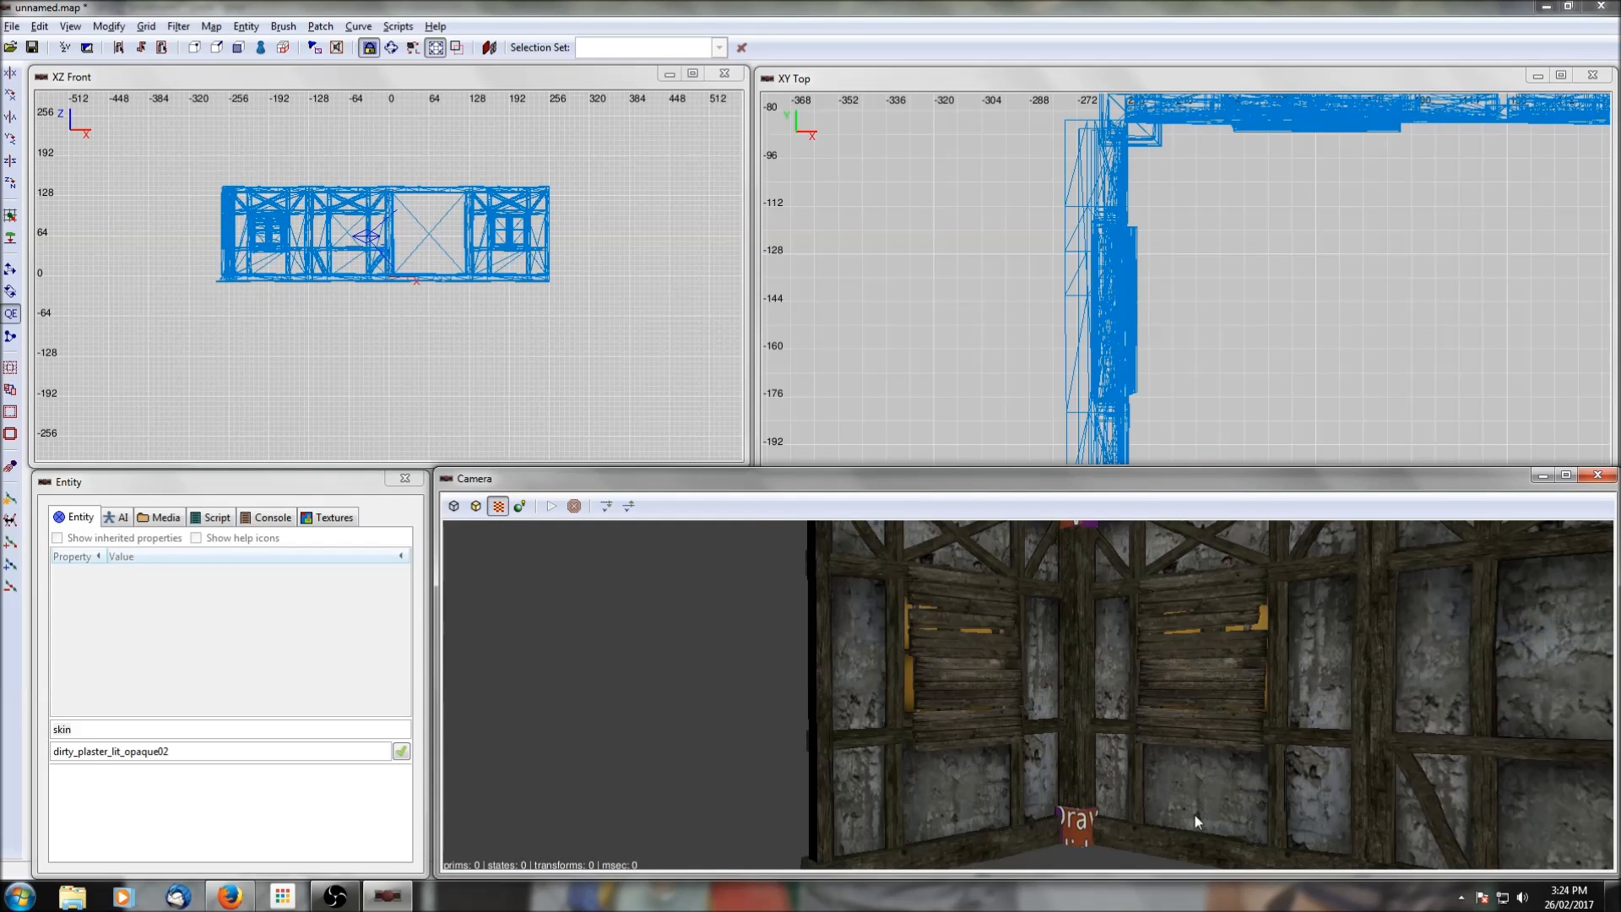
shift+click(1071, 747)
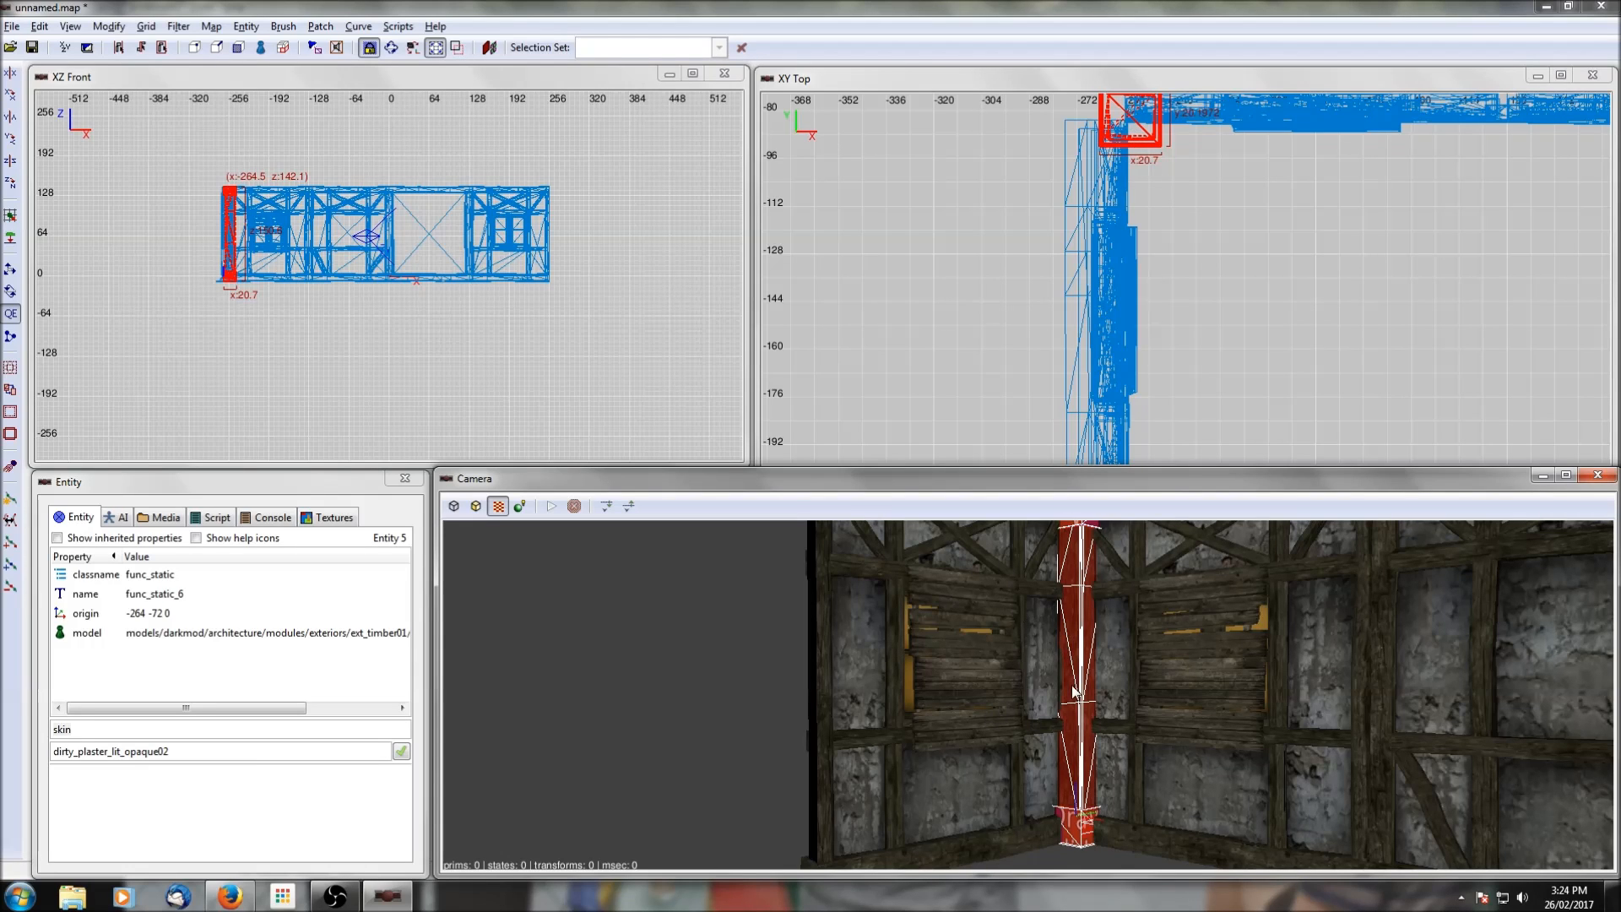
key(Escape)
right_click(1061, 725)
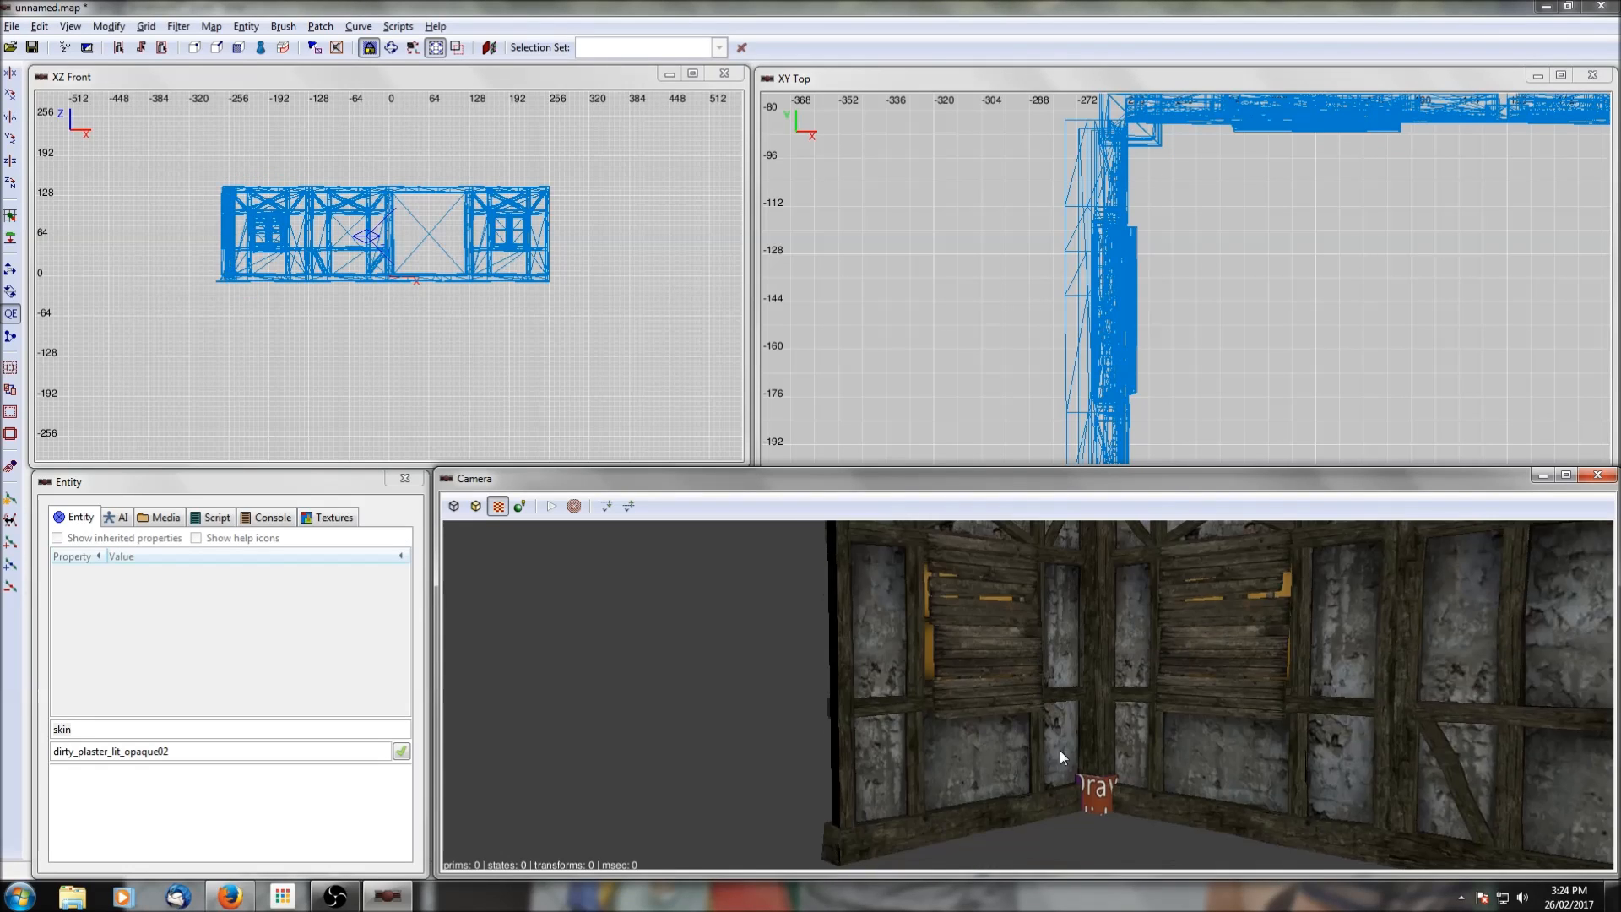
shift+click(1100, 752)
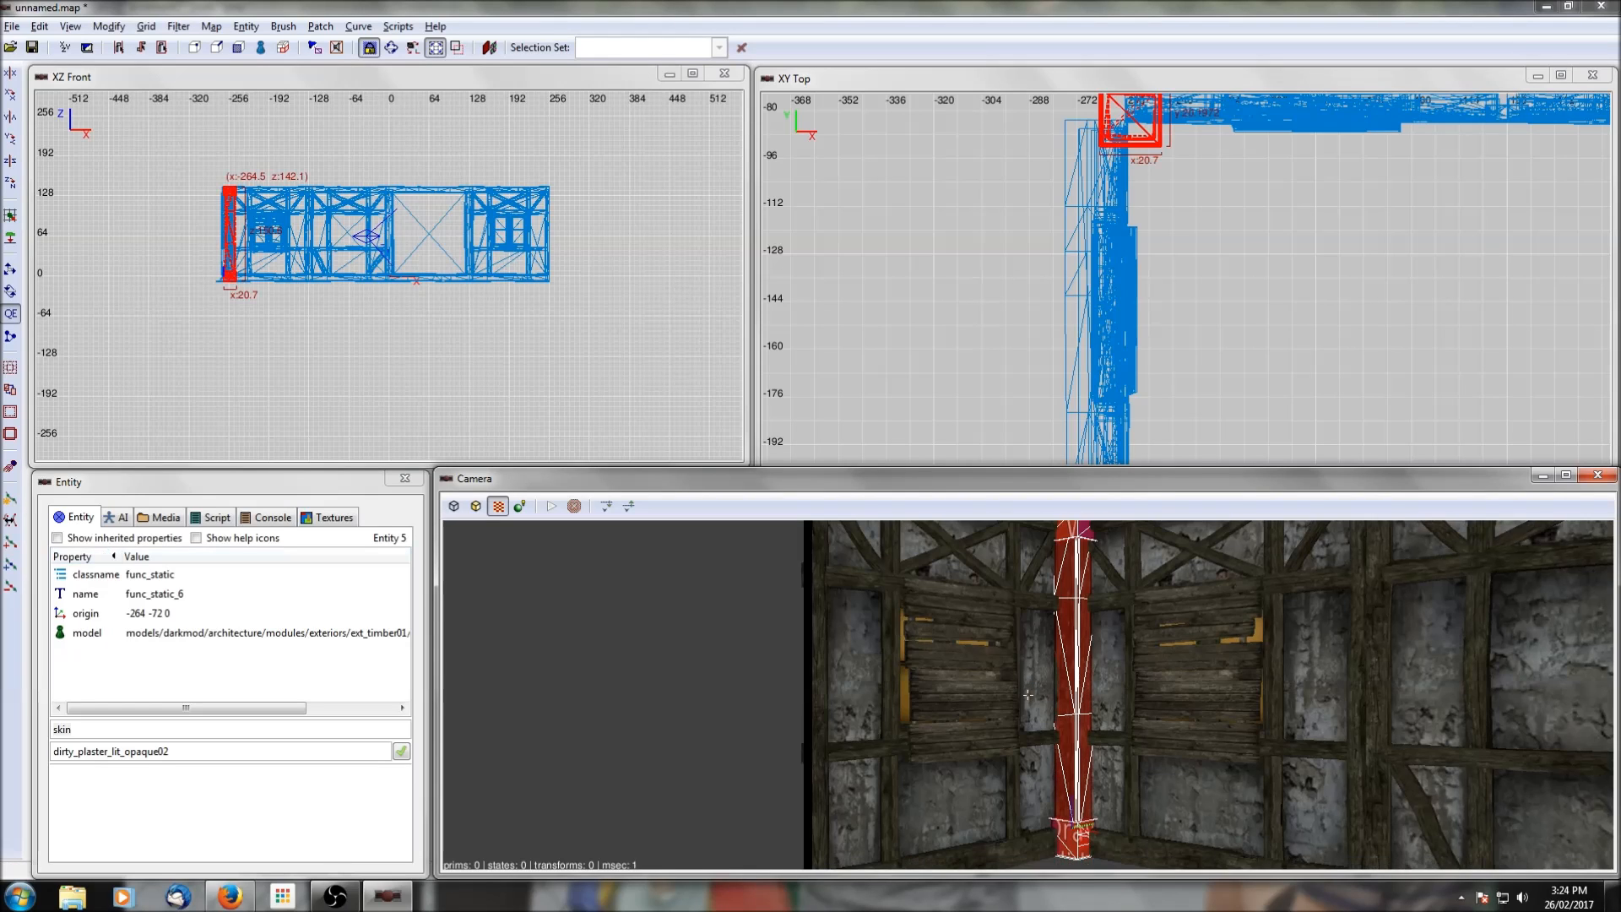
shift+click(1099, 753)
shift+click(1074, 763)
key(Escape)
right_click(1036, 701)
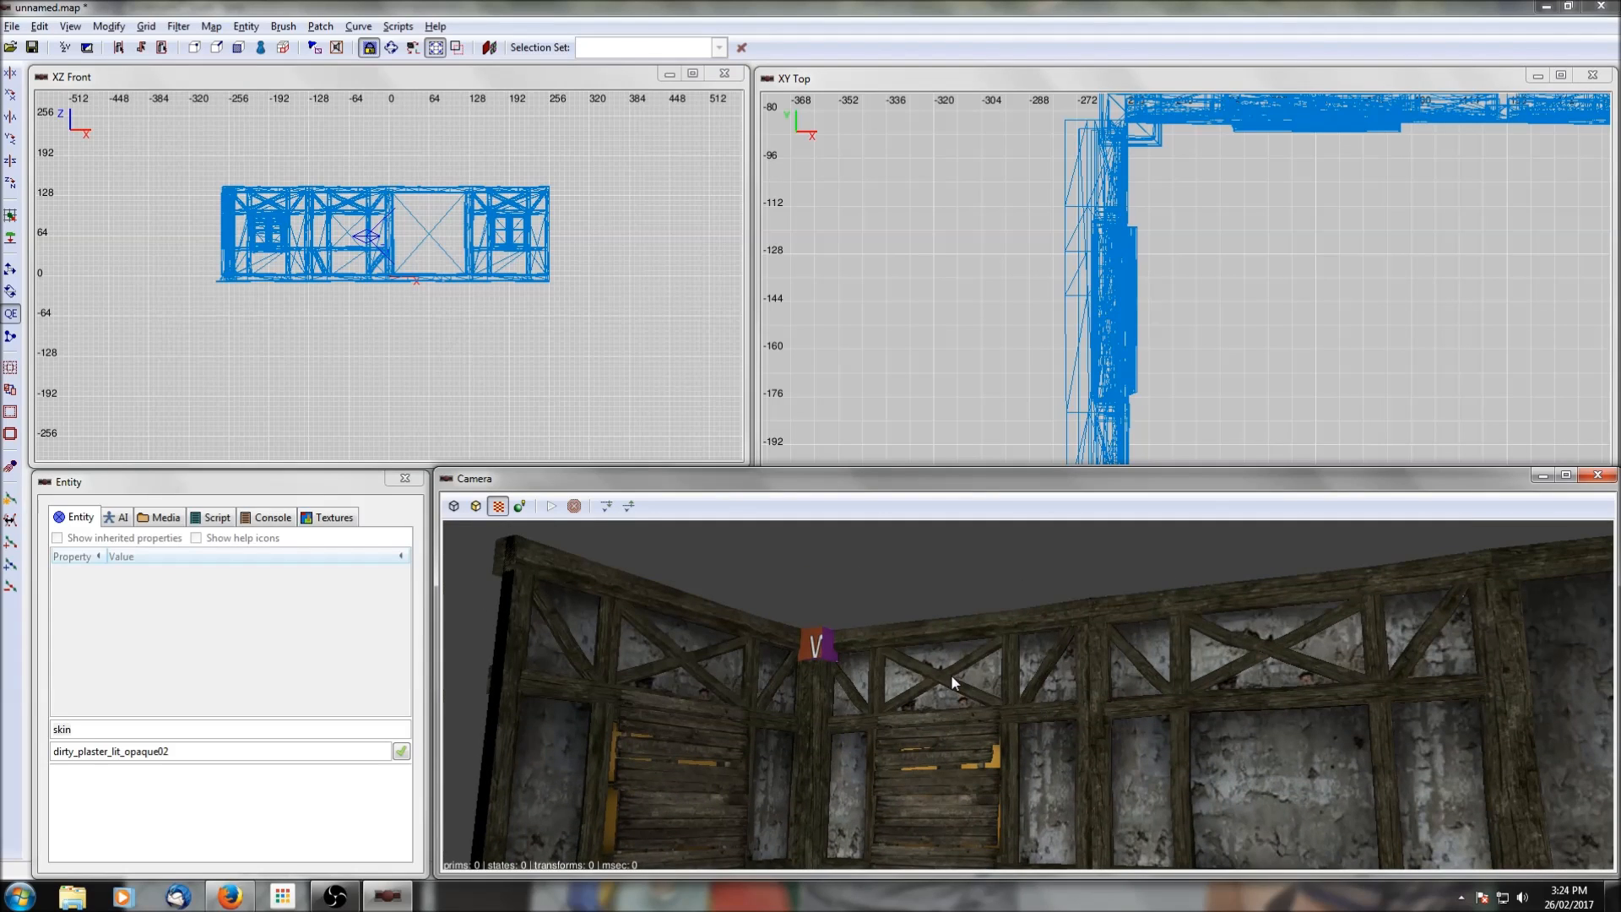
Step: Select the long wall's four panels, duplicate them and raise the copies 152 units to form a second storey
shift+click(958, 685)
right_click(962, 680)
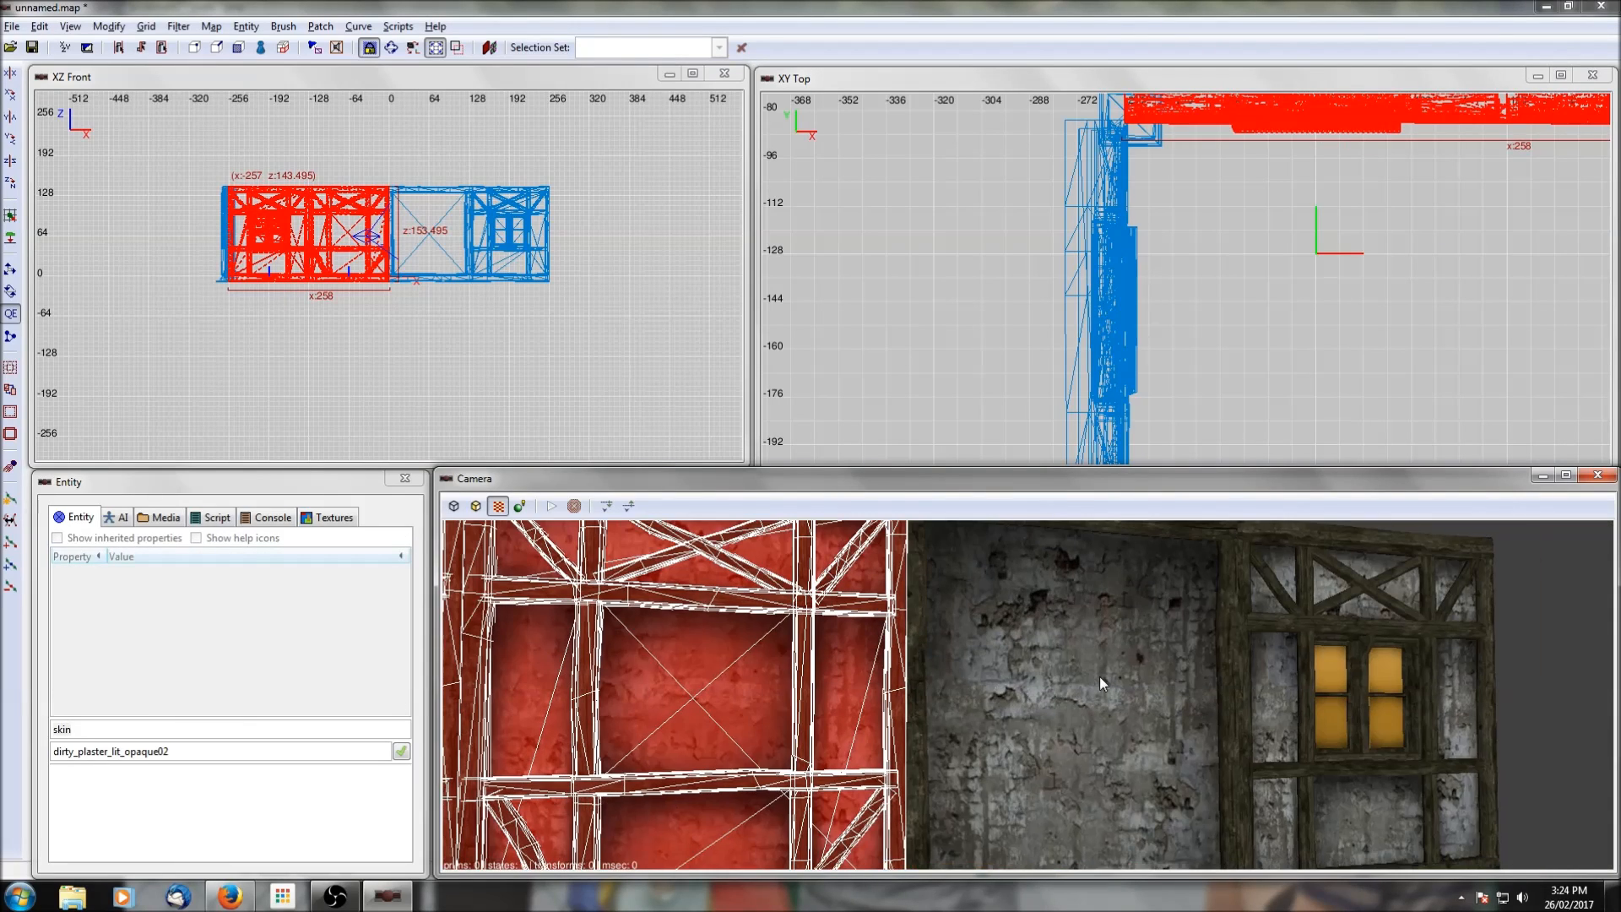
shift+click(1099, 676)
shift+click(1295, 685)
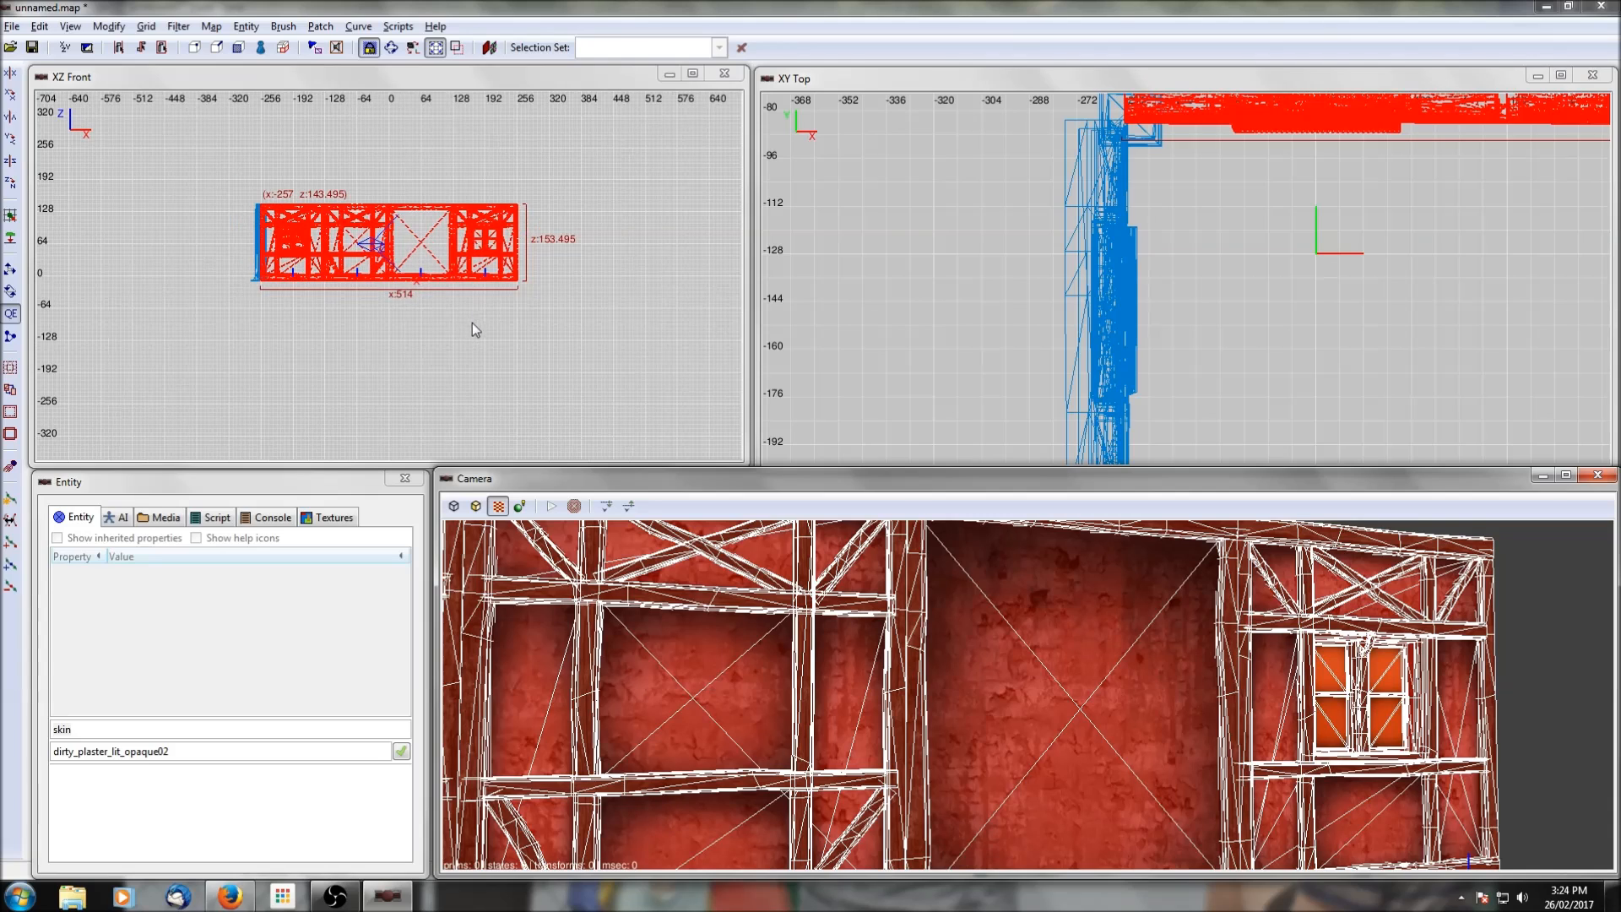
scroll(469, 323, down, 1)
drag(517, 328, 518, 255)
scroll(958, 233, down, 1)
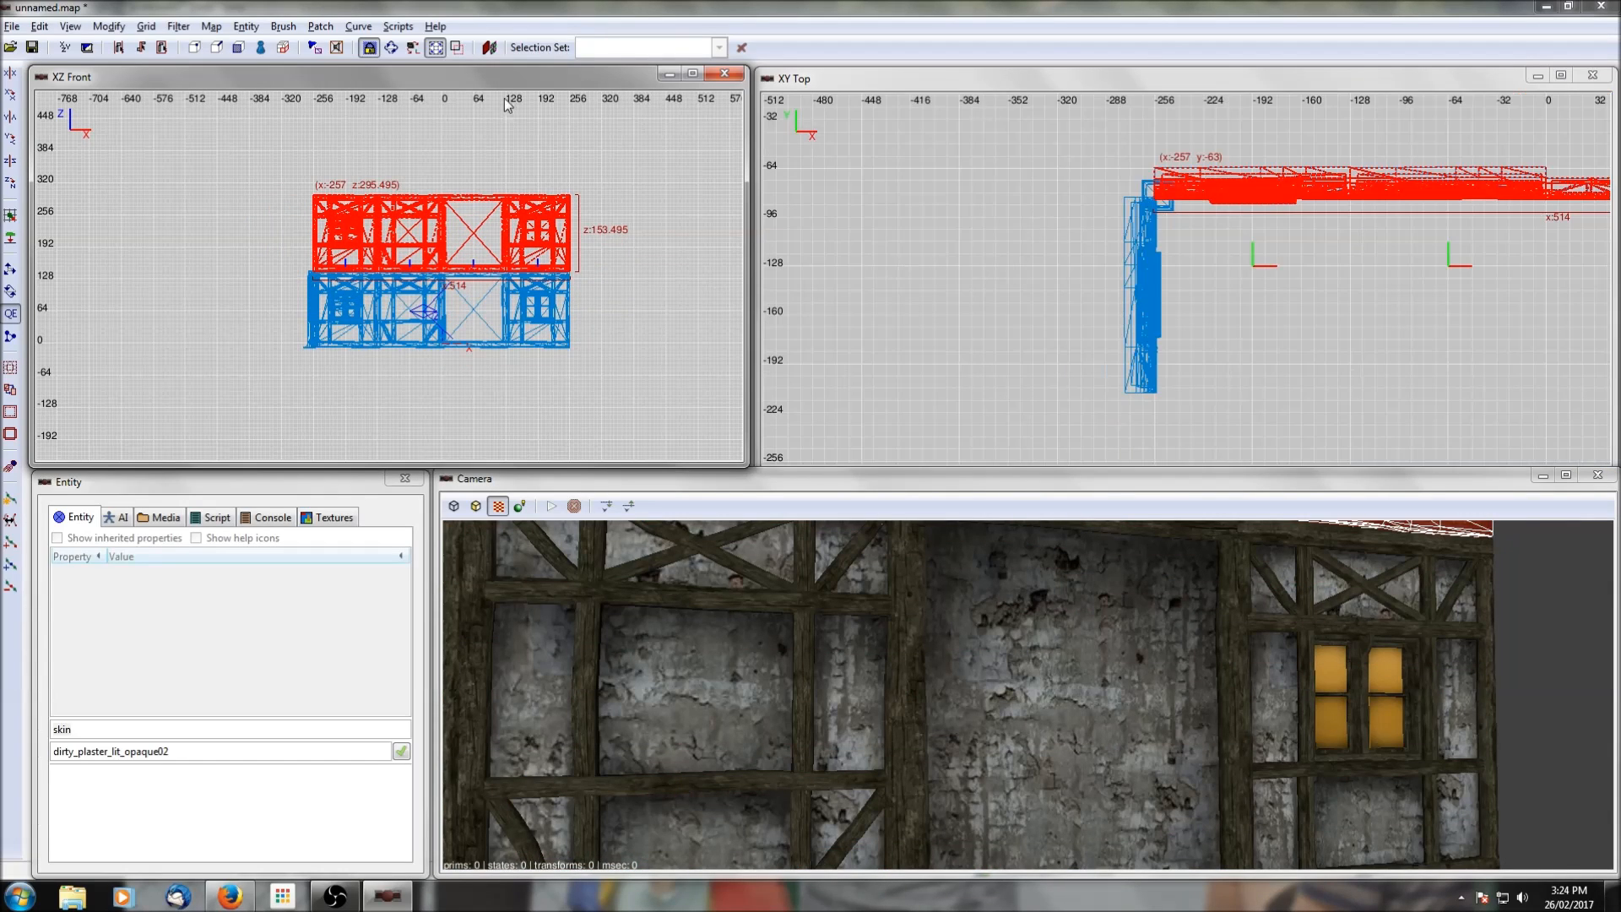
Step: Switch to a finer grid and, in the side view, lower the second-storey panels 4 units and shift them 4 units outward
key(ctrl+Tab)
scroll(472, 321, up, 6)
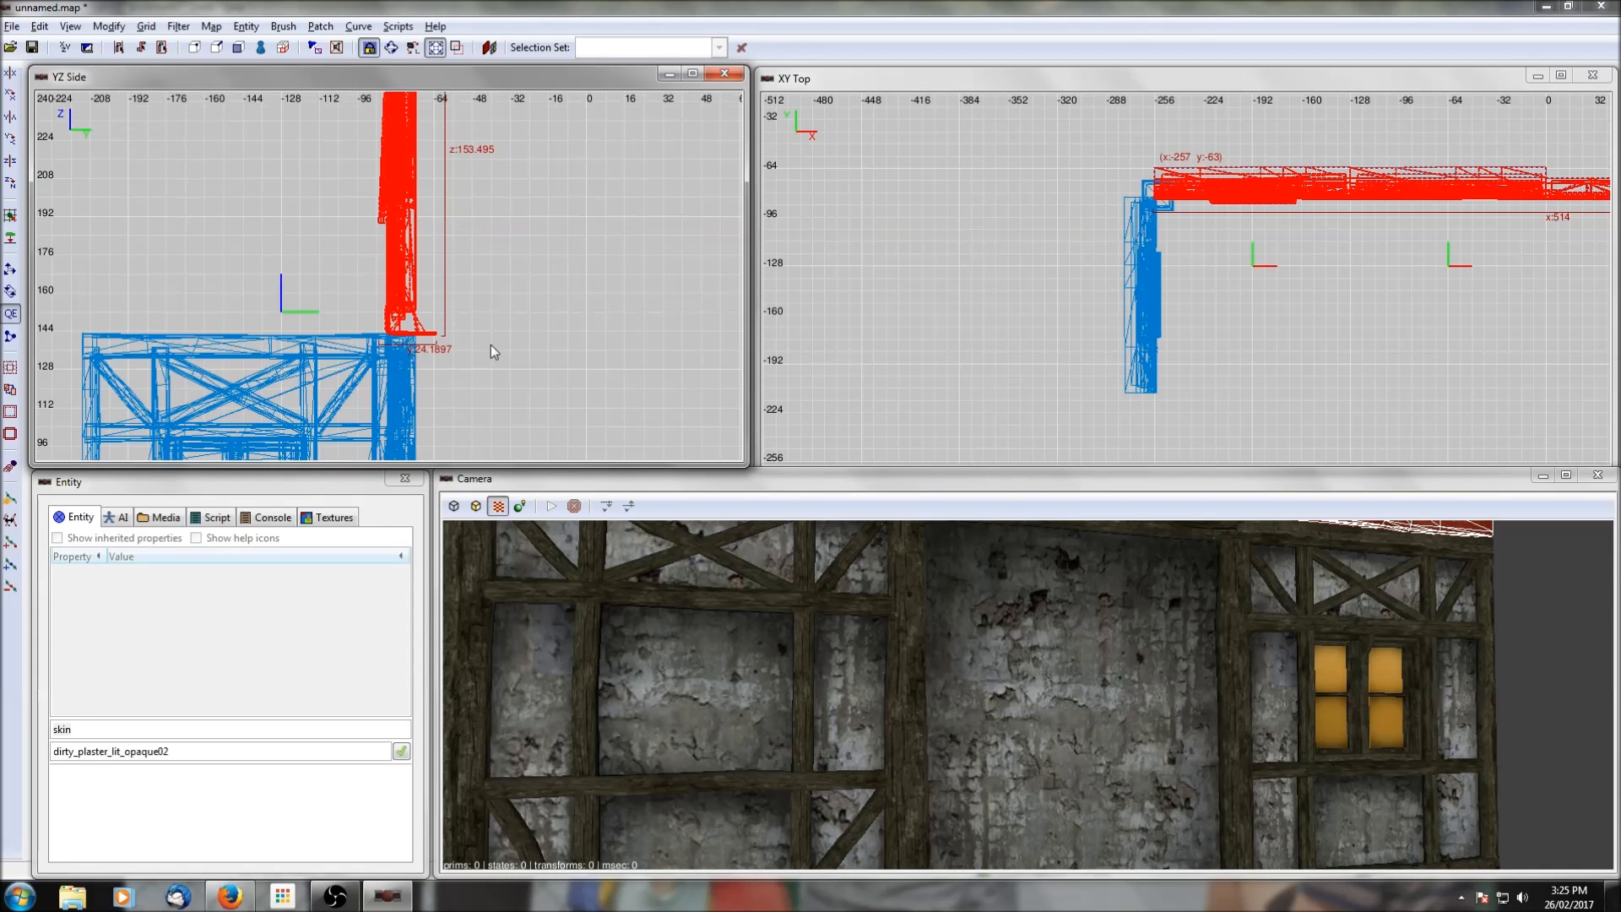
scroll(482, 365, up, 9)
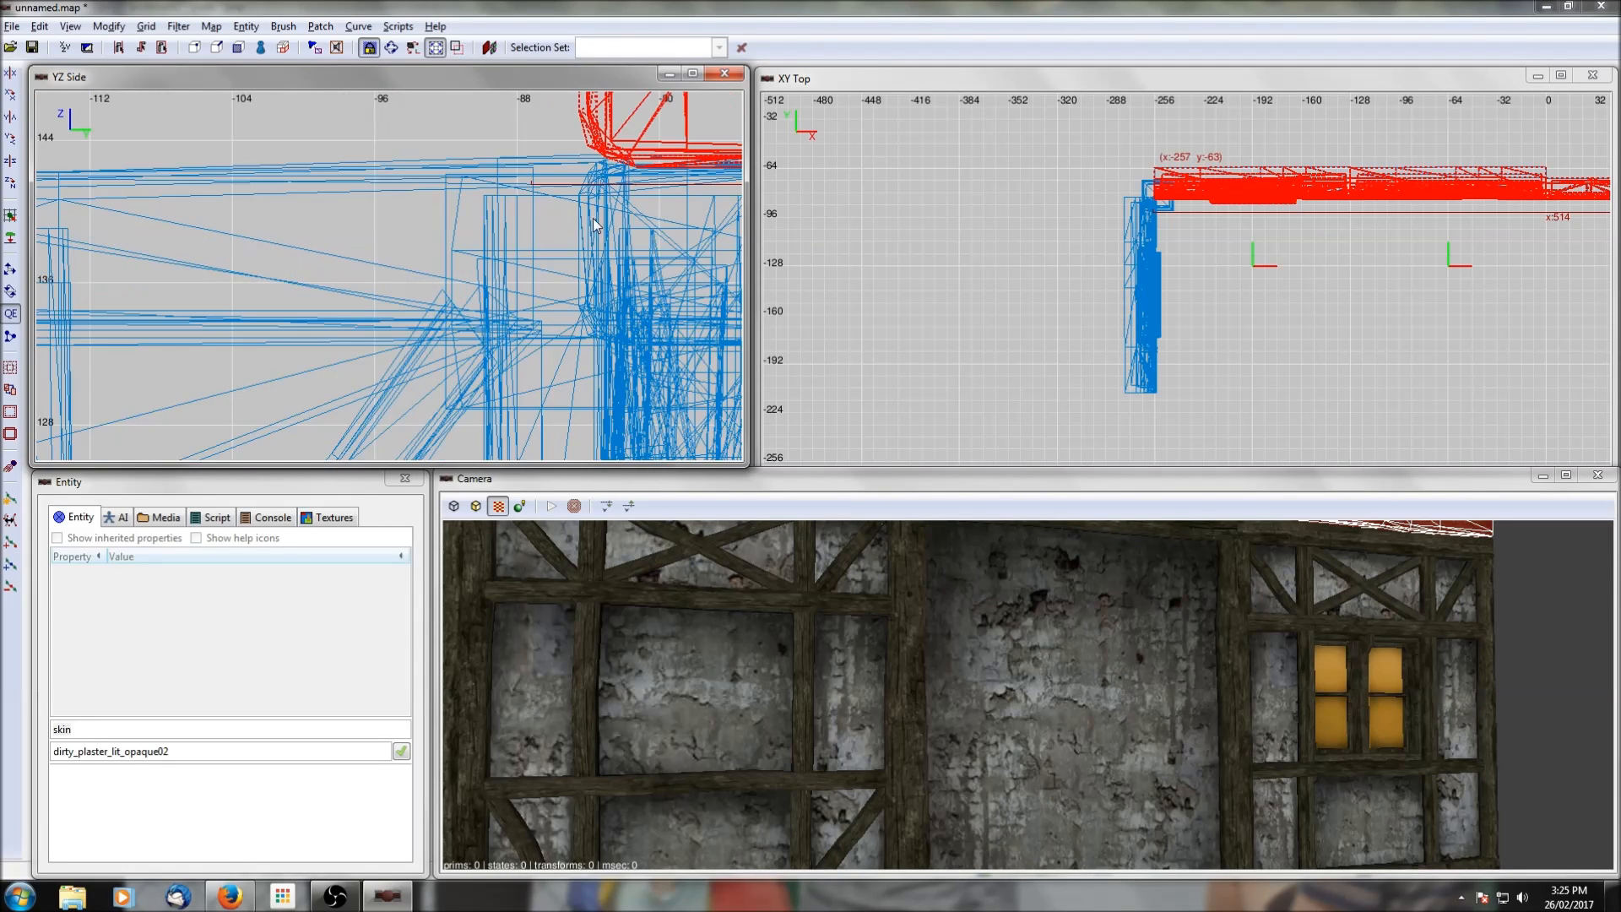
mouse_move(454, 169)
mouse_down()
mouse_move(449, 247)
mouse_move(456, 194)
mouse_up()
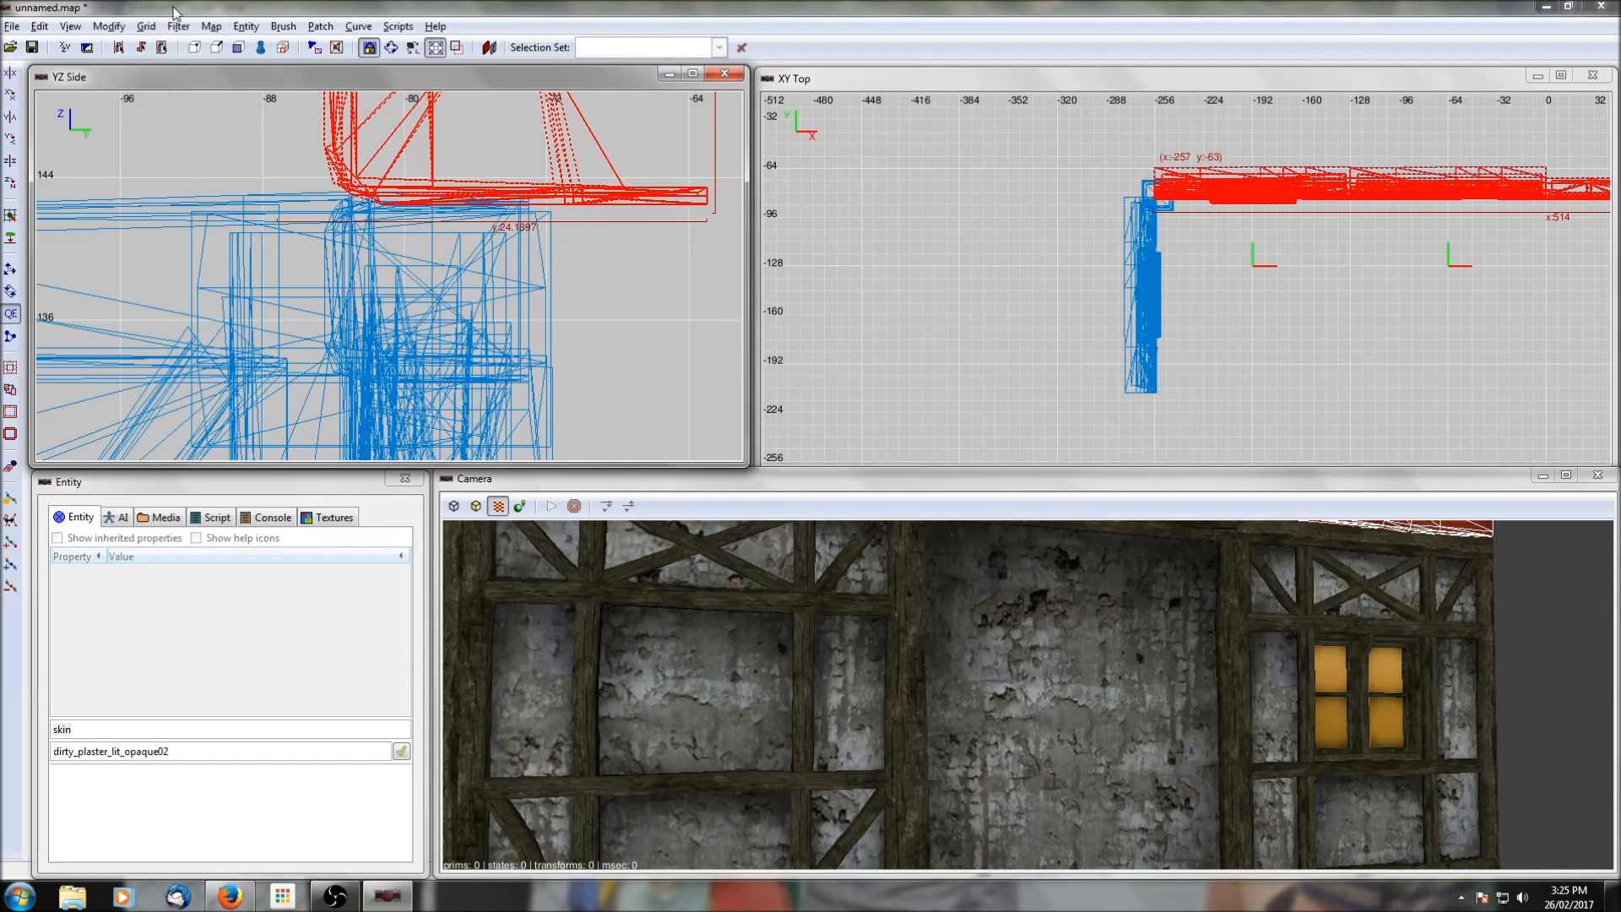
click(147, 26)
click(165, 157)
mouse_move(484, 145)
mouse_down()
mouse_move(482, 202)
mouse_move(457, 223)
mouse_up()
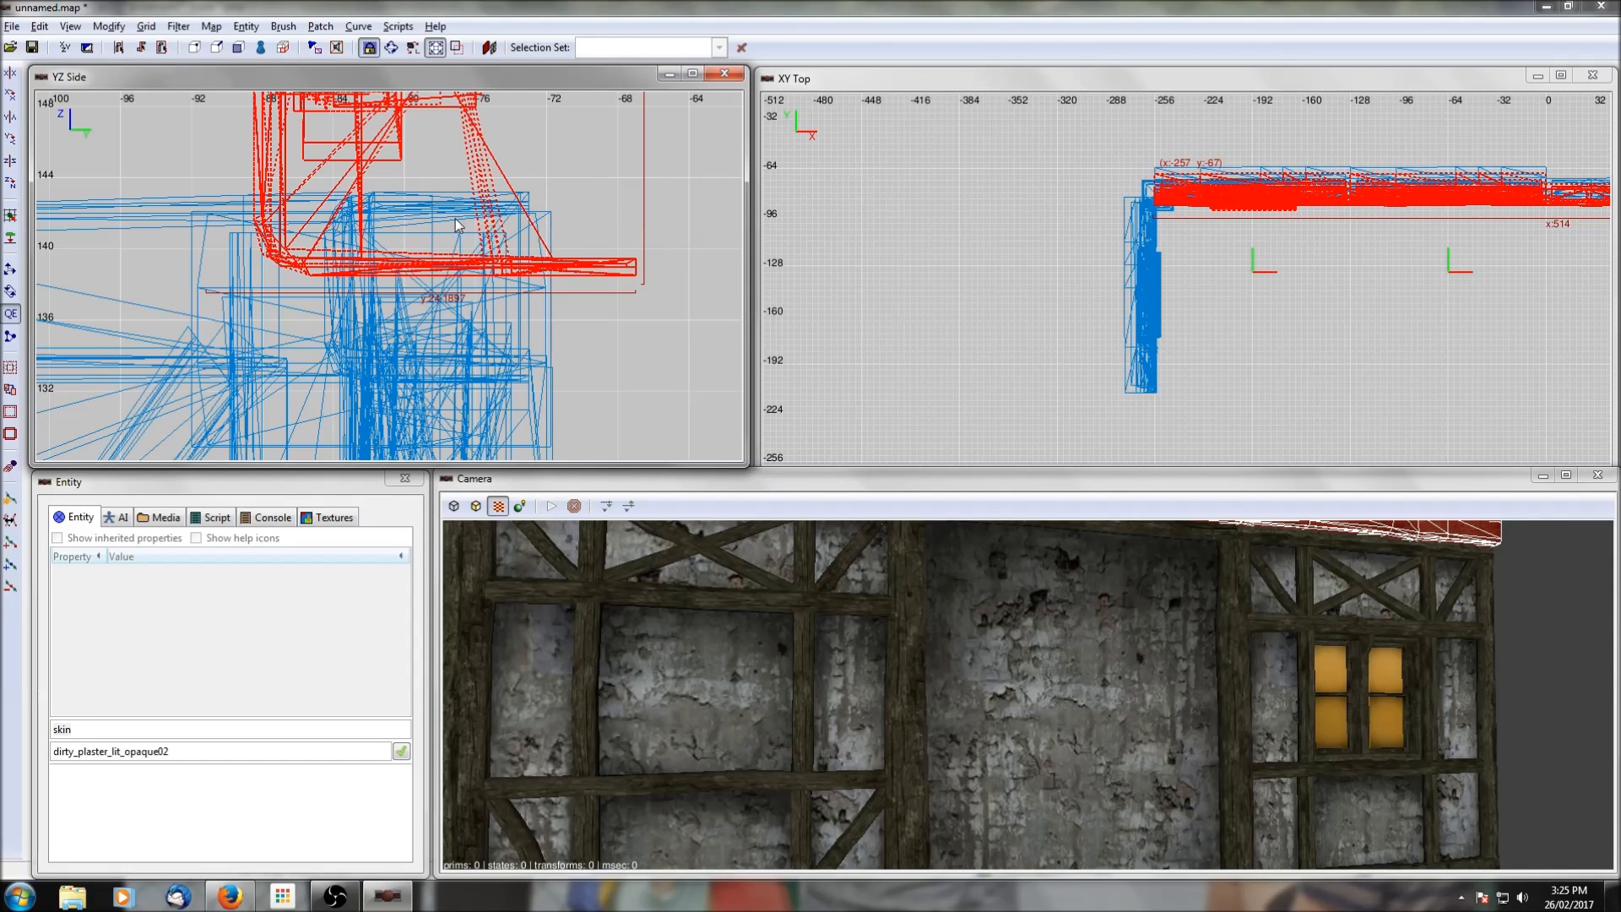
Step: Slide the second-storey panels to Y -136 so they overhang the ground floor, and deselect them
right_click(965, 715)
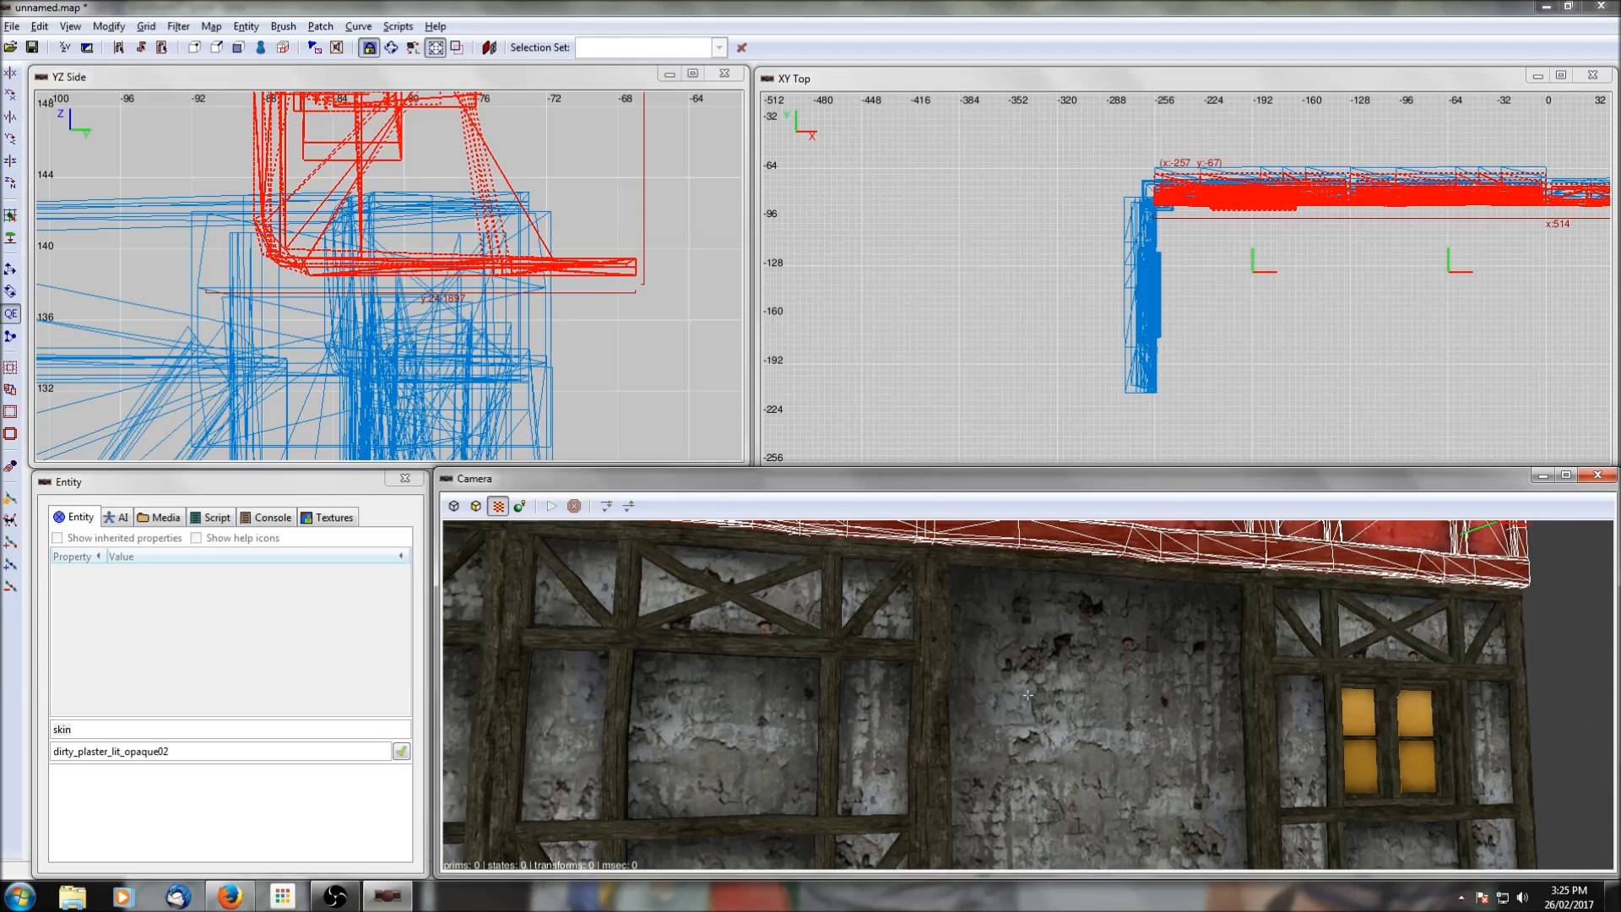
right_click(963, 713)
right_click(963, 713)
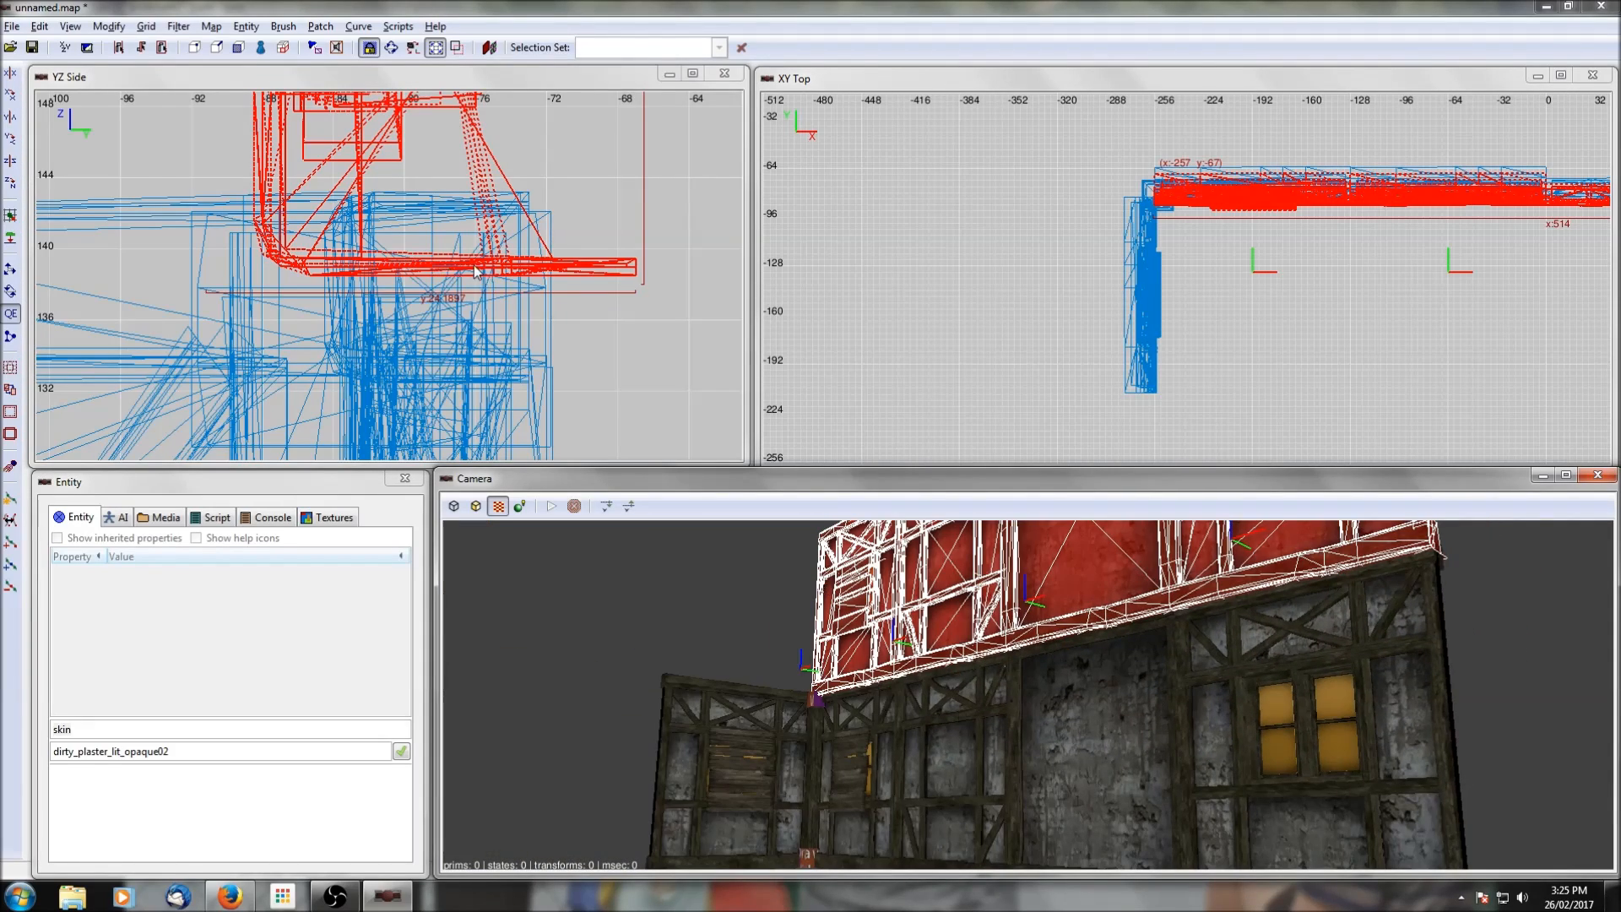
drag(511, 270, 314, 264)
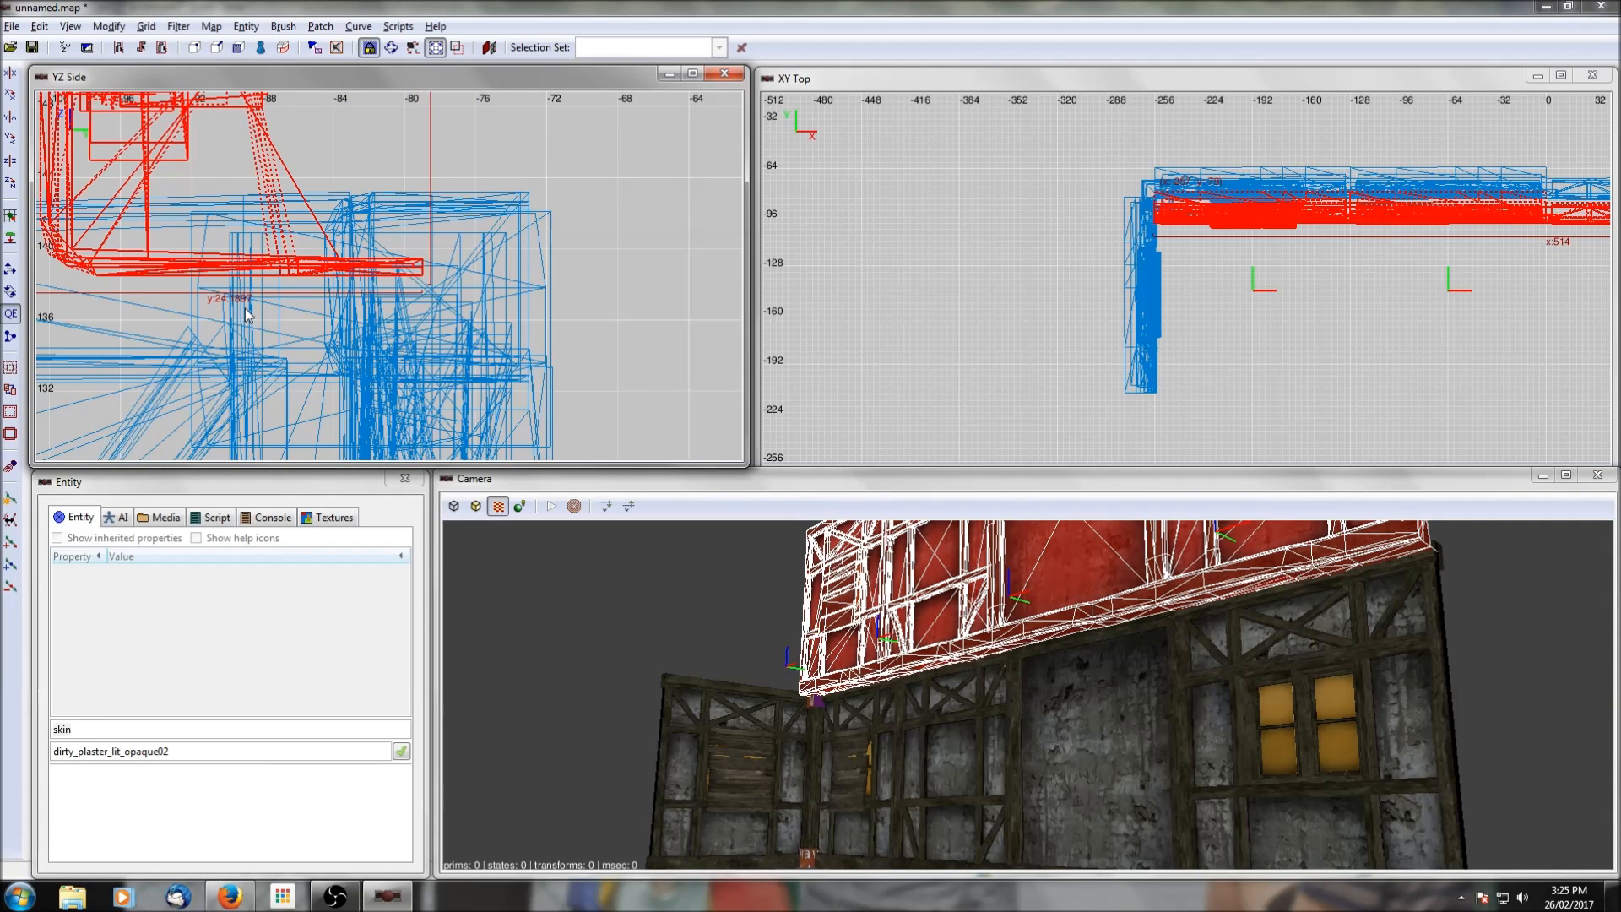
drag(257, 267, 393, 267)
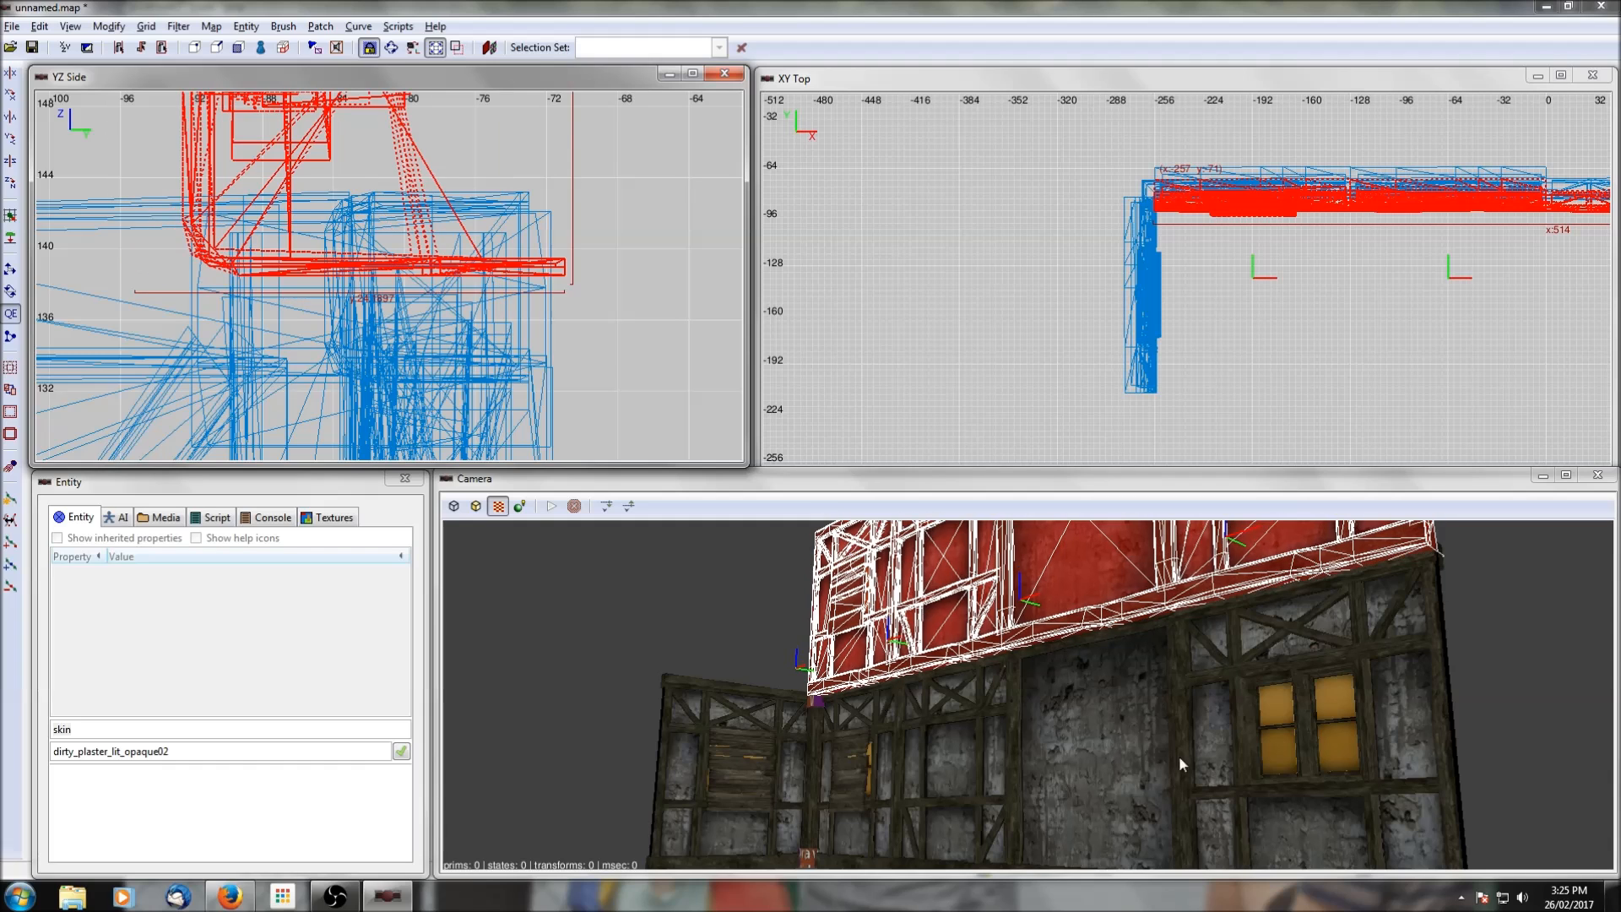
key(Escape)
Step: Examine the second storey's overhang and the beam joint with the ground floor from several camera angles
right_click(1065, 753)
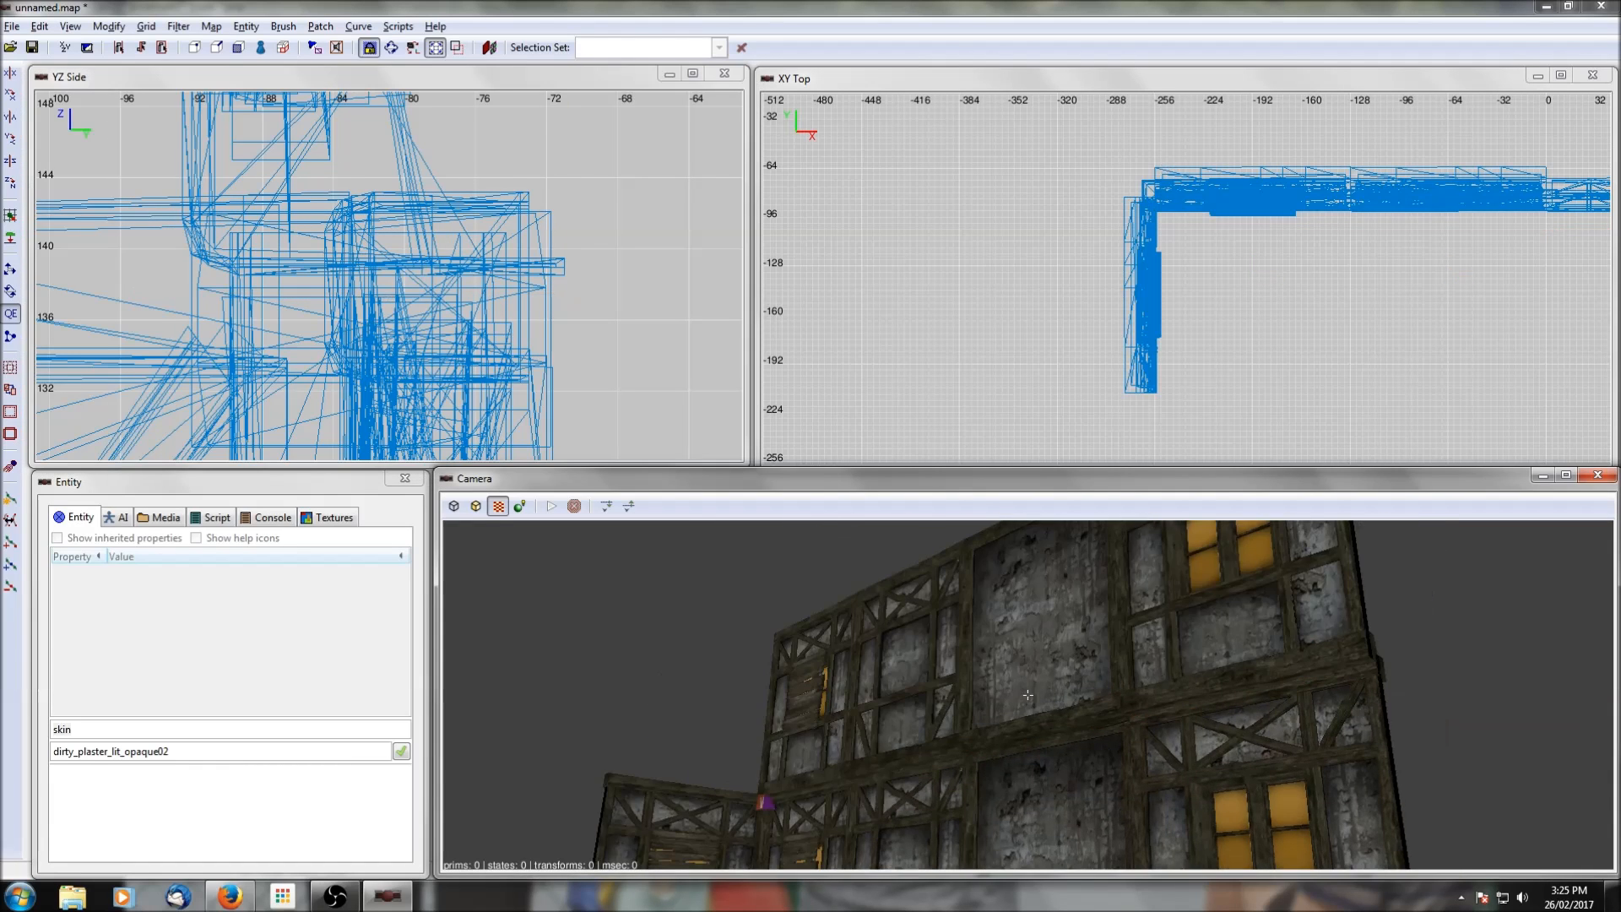
right_click(1066, 754)
right_click(1065, 753)
right_click(1065, 754)
right_click(1000, 755)
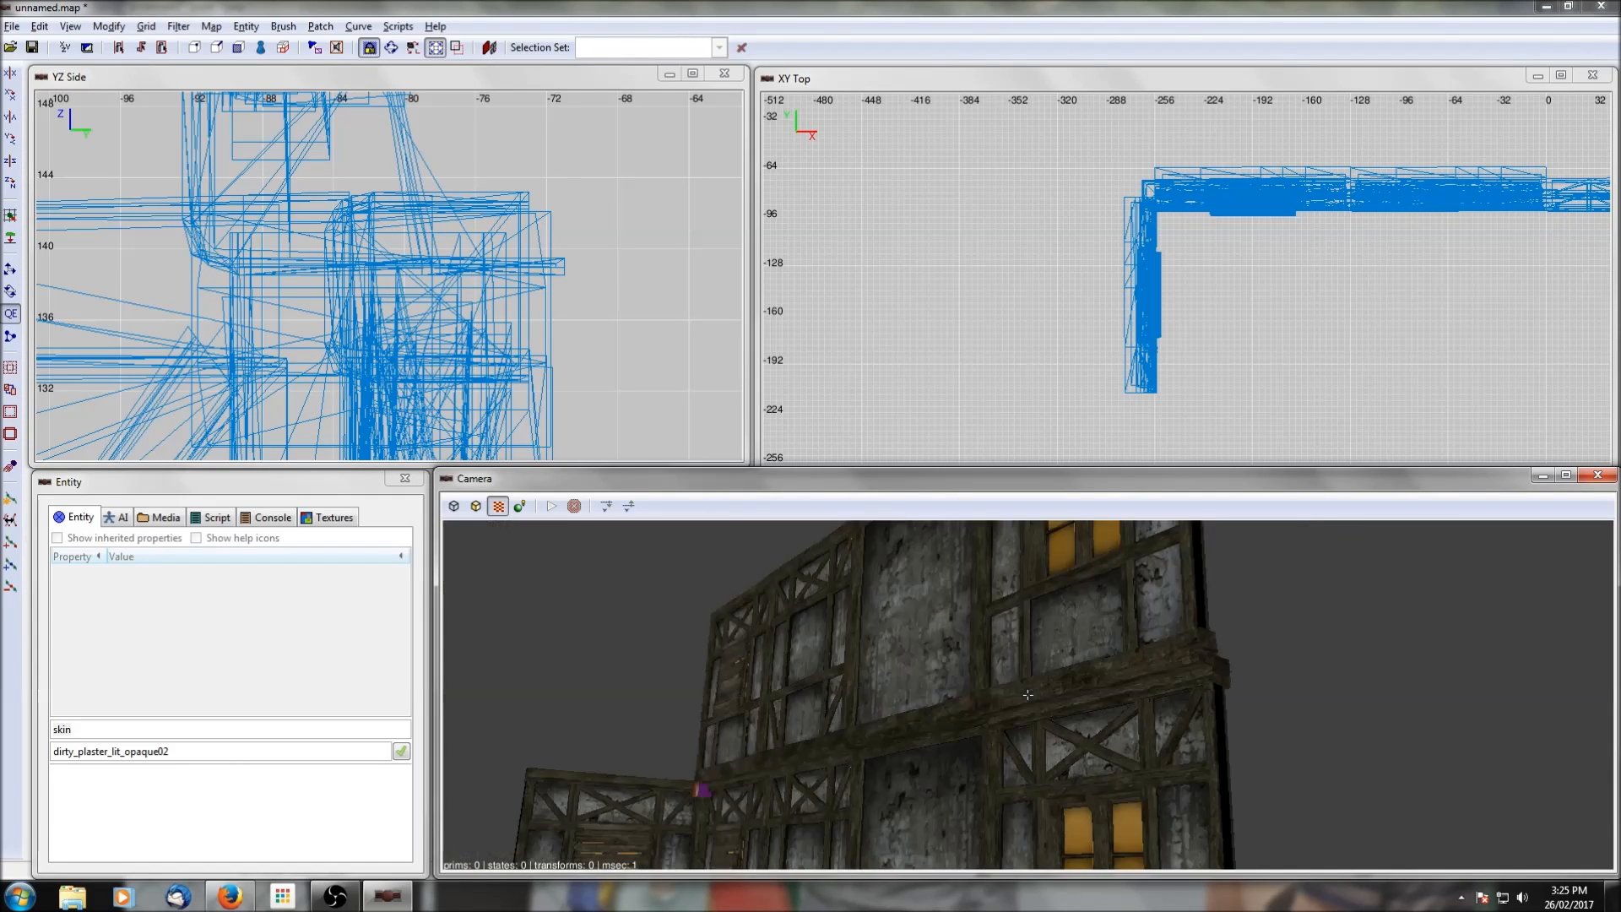
scroll(1000, 755, down, 3)
right_click(996, 759)
right_click(996, 758)
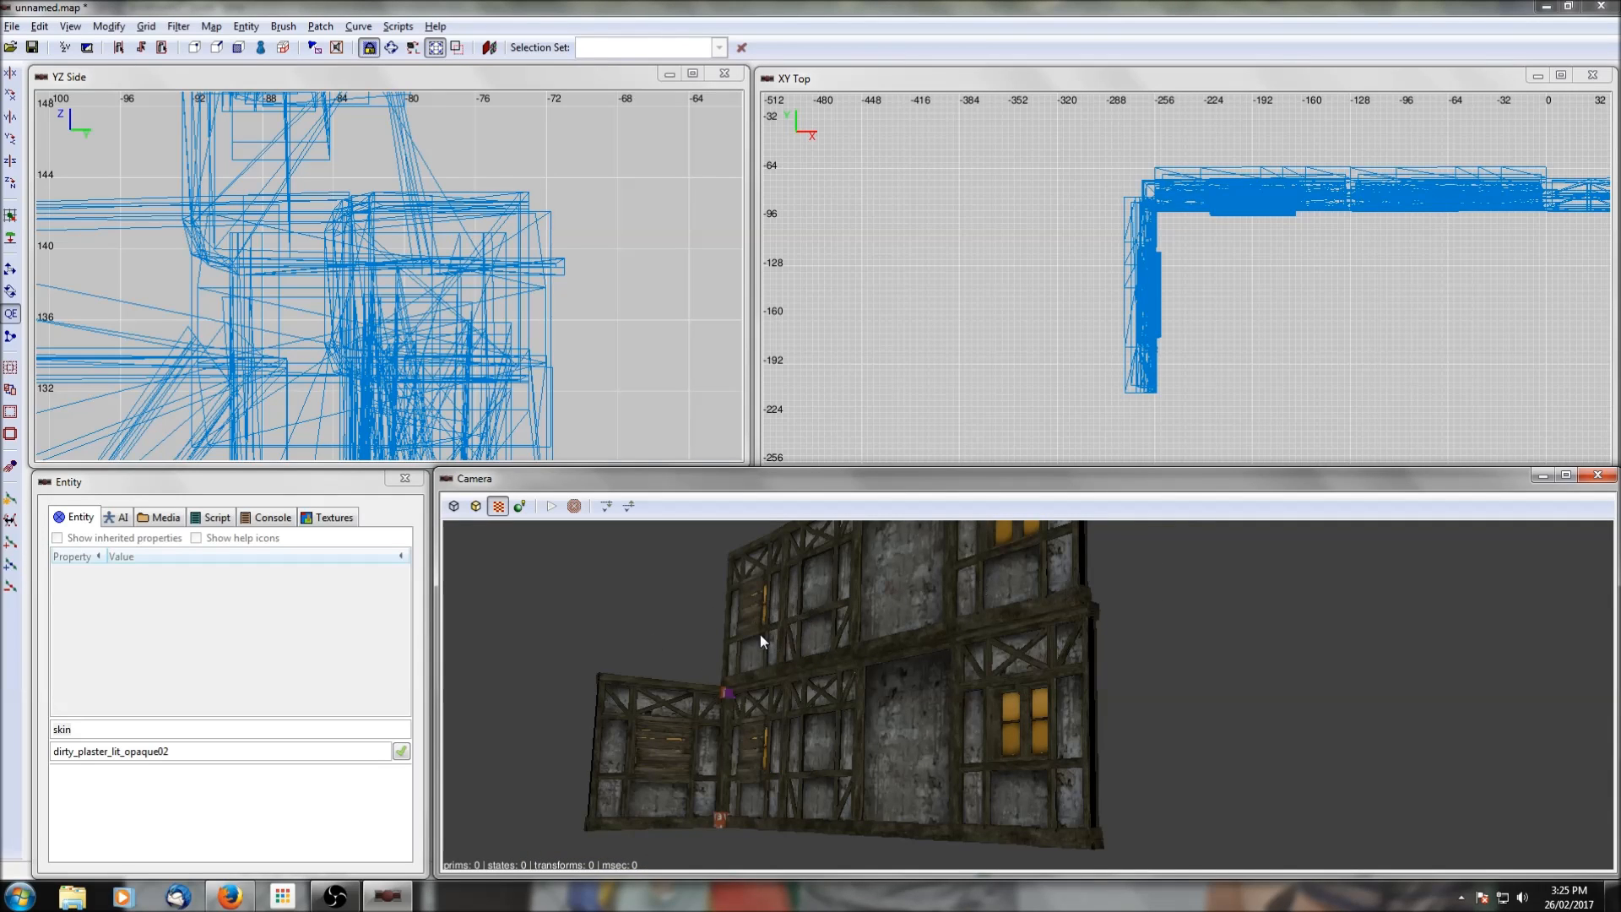
right_click(839, 625)
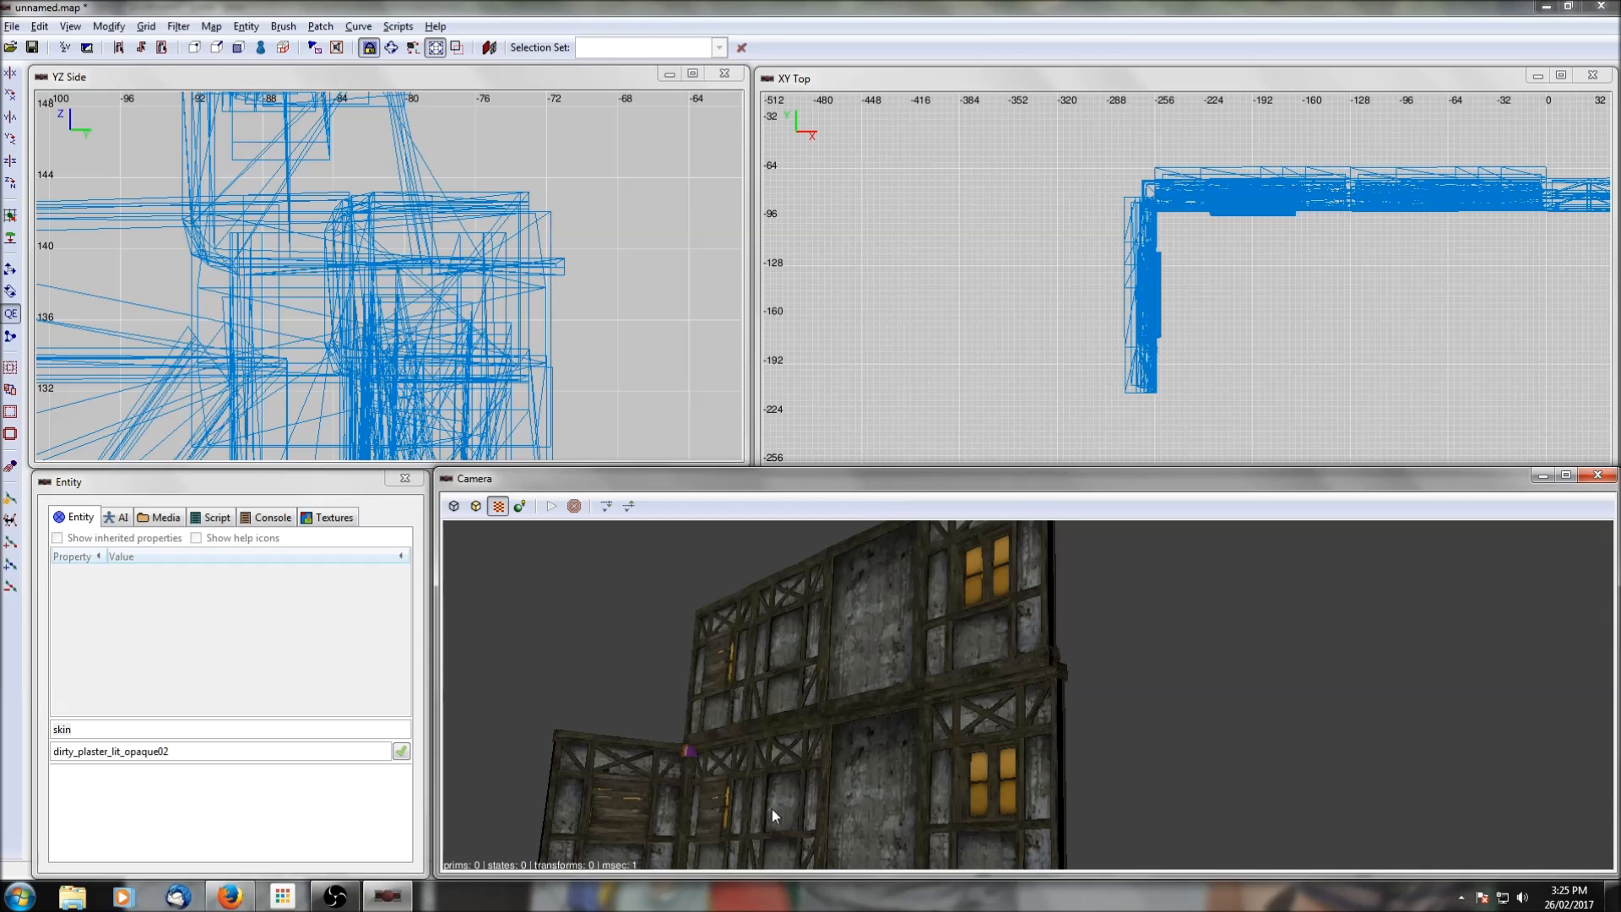
Step: Copy the model path from a windowless wall panel and apply it to the second storey's two end window panels
shift+click(790, 676)
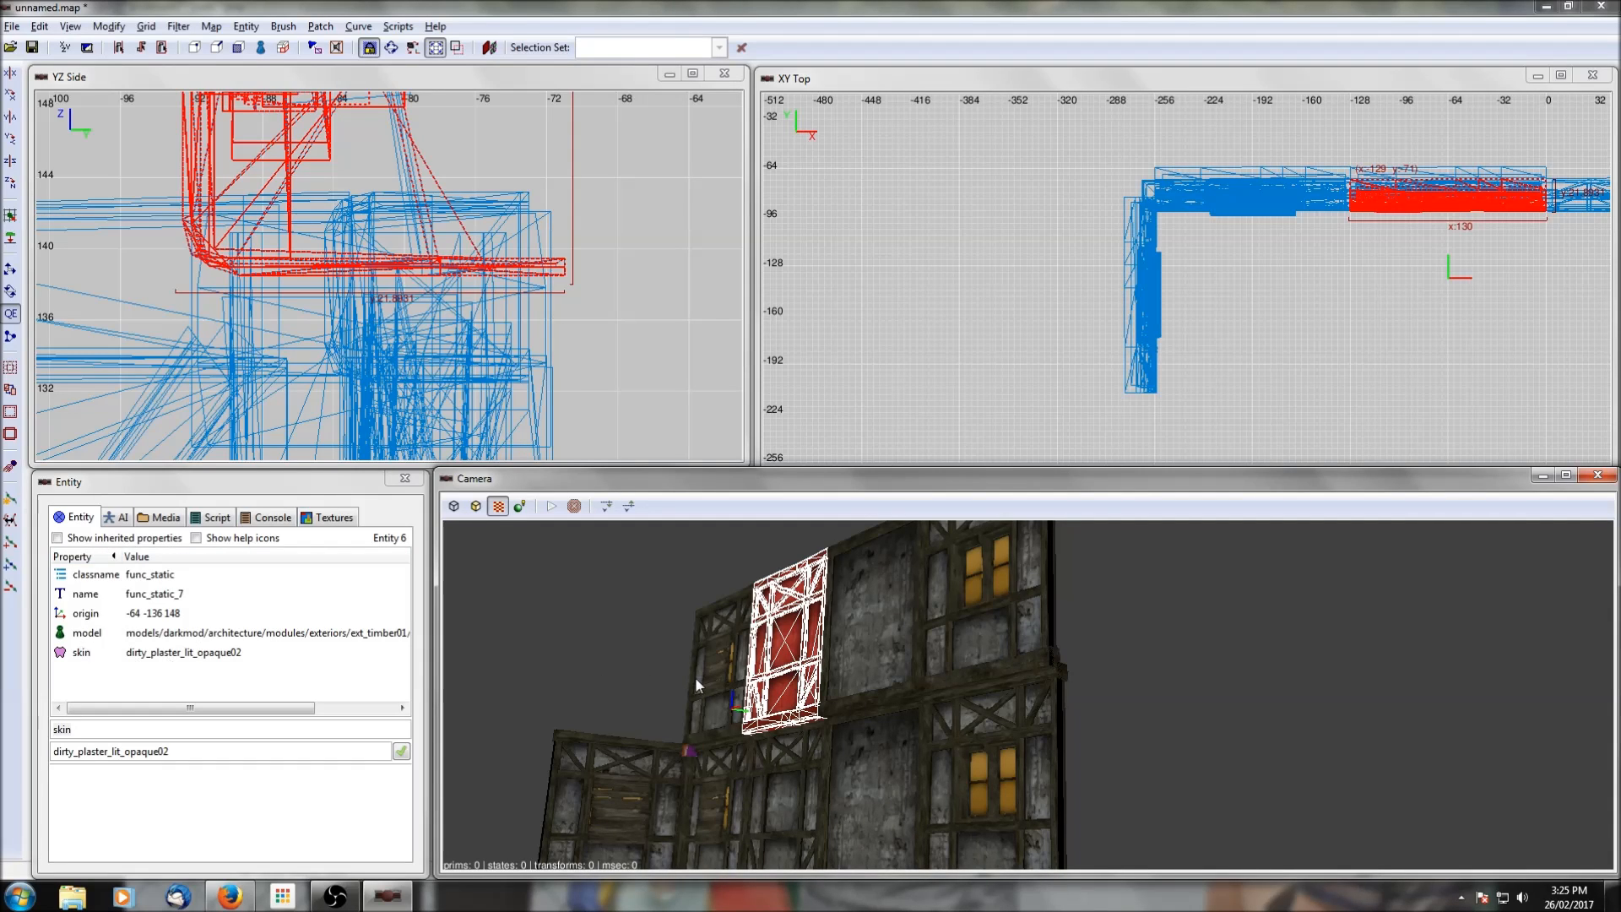
click(95, 635)
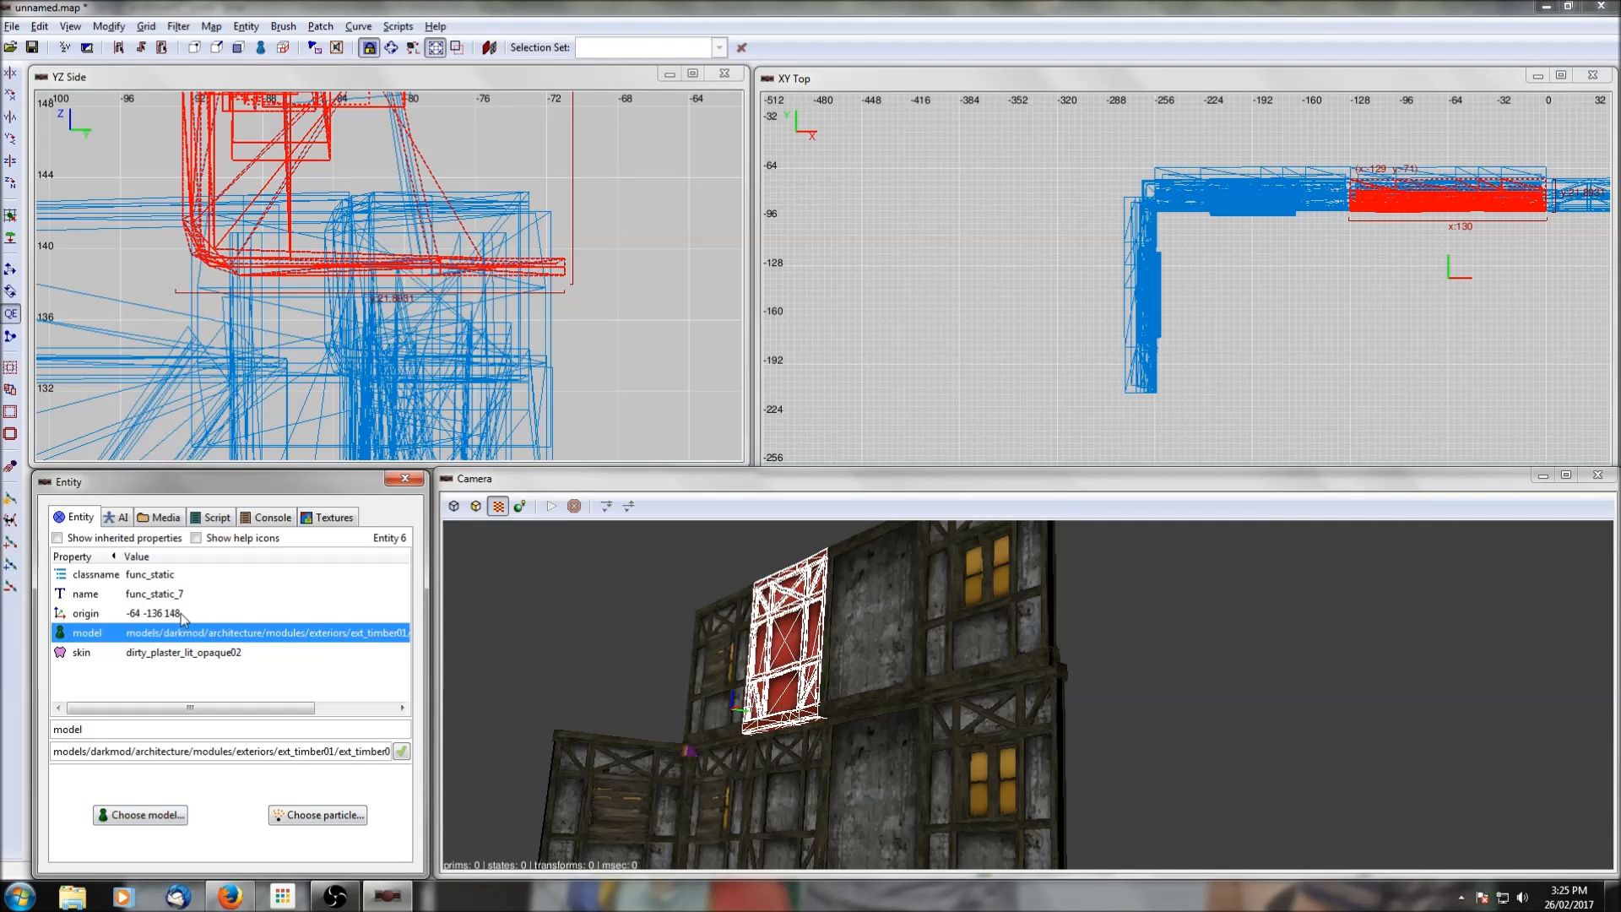
key(Escape)
right_click(733, 712)
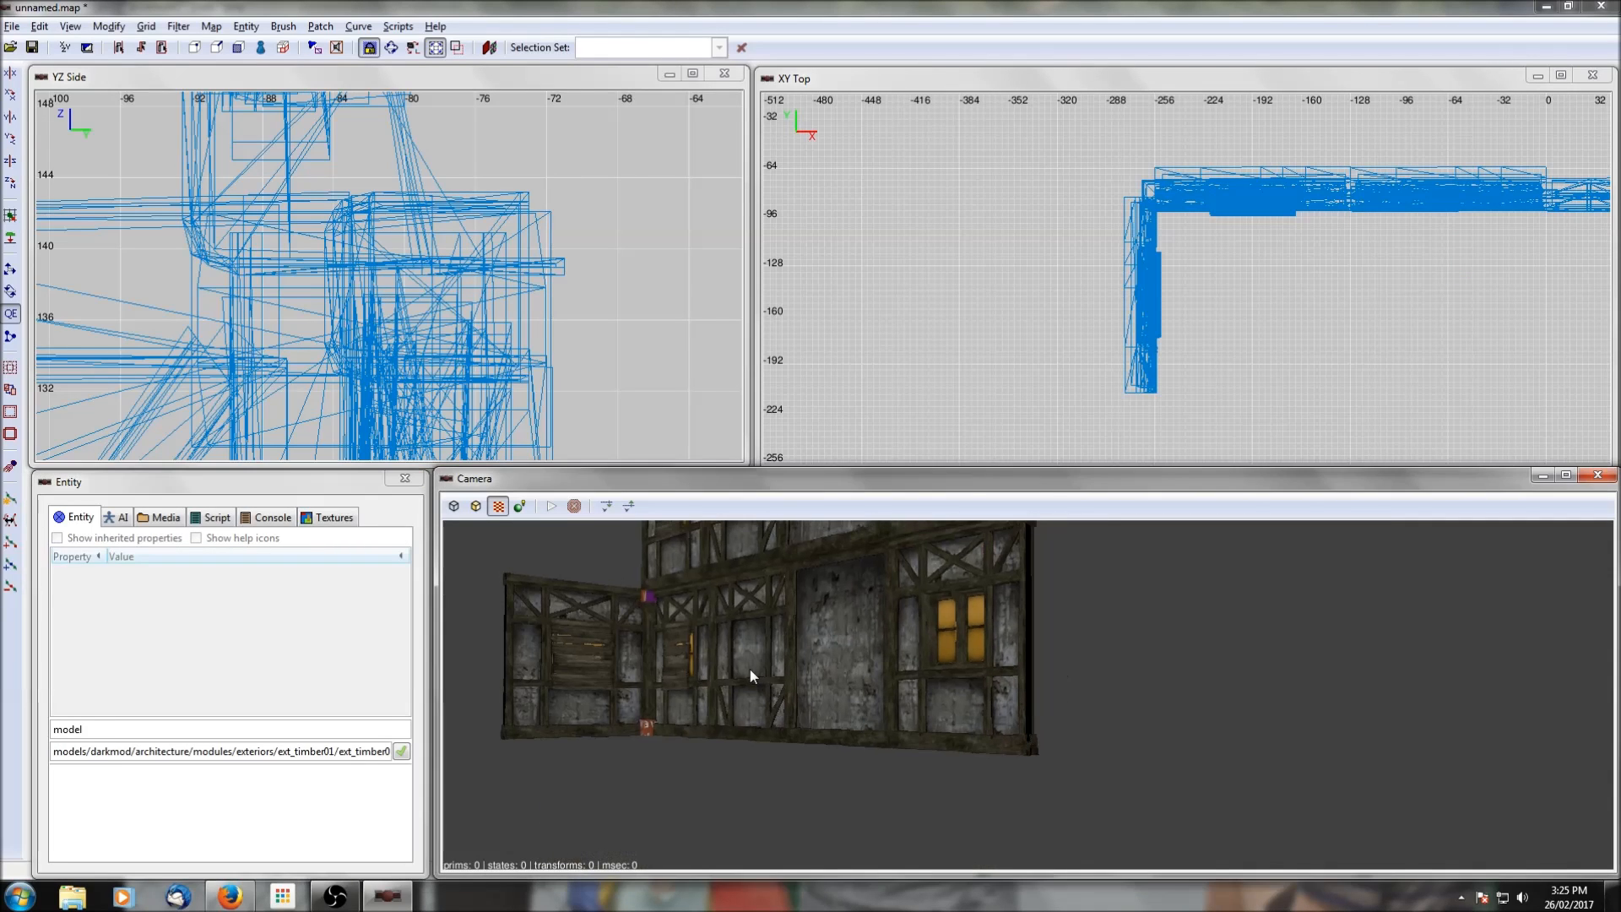
shift+click(750, 676)
click(82, 641)
key(Escape)
right_click(646, 696)
right_click(1027, 694)
shift+click(671, 643)
shift+click(913, 626)
click(401, 752)
Step: Replace the blank ground-floor panel's model with ext_timber01_door03.lwo and deselect it
right_click(840, 737)
right_drag(1027, 695, 1027, 695)
right_click(1028, 695)
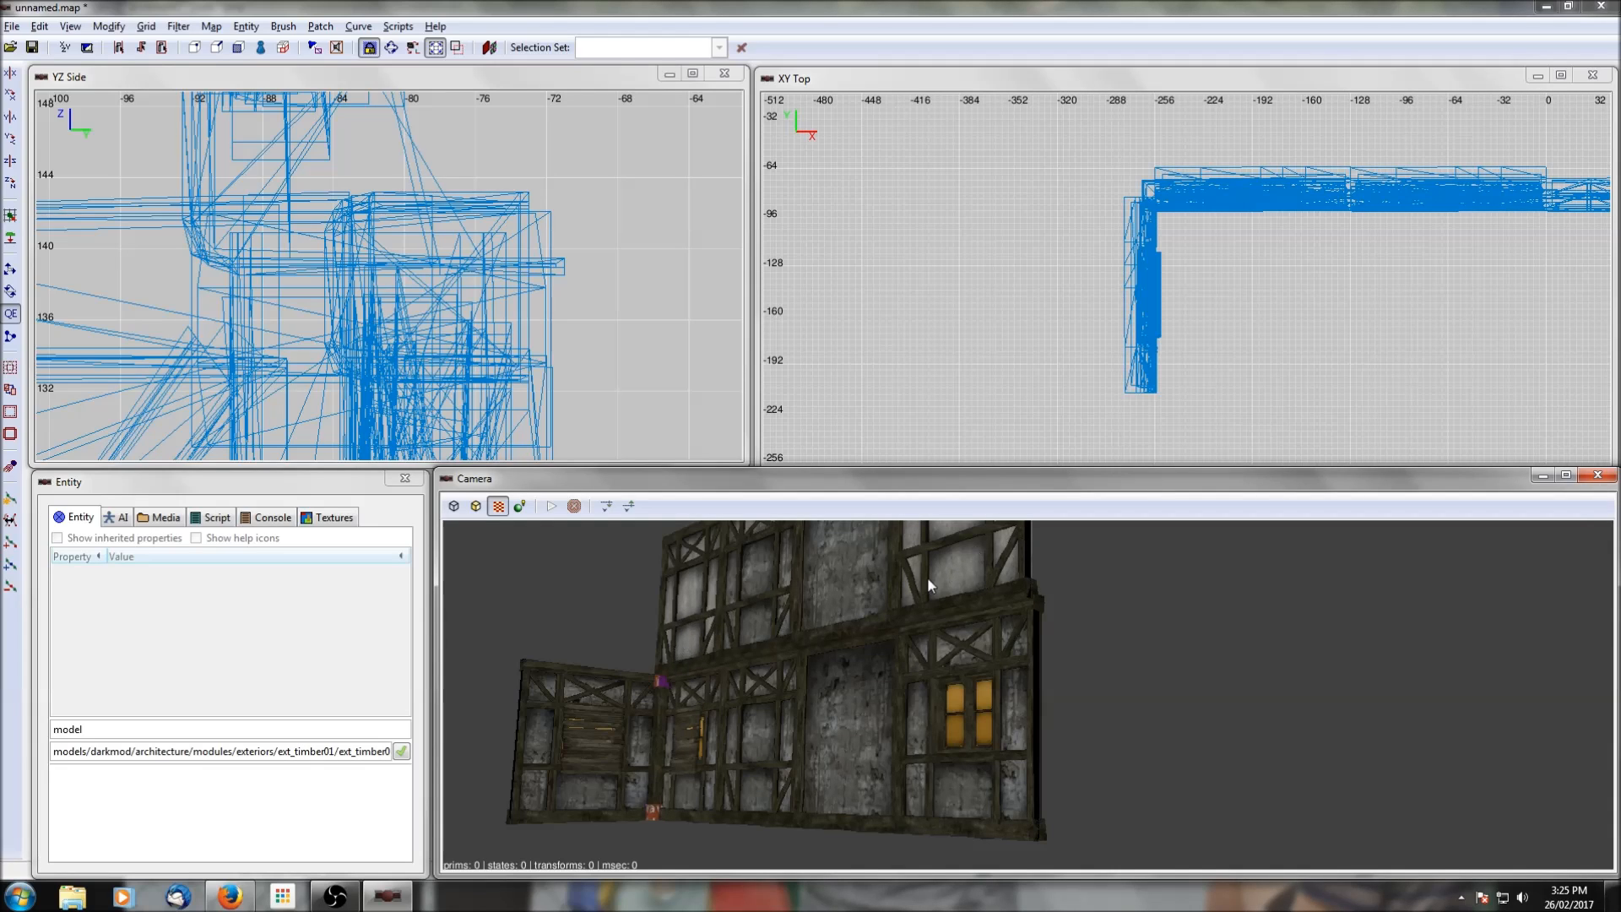
right_click(662, 640)
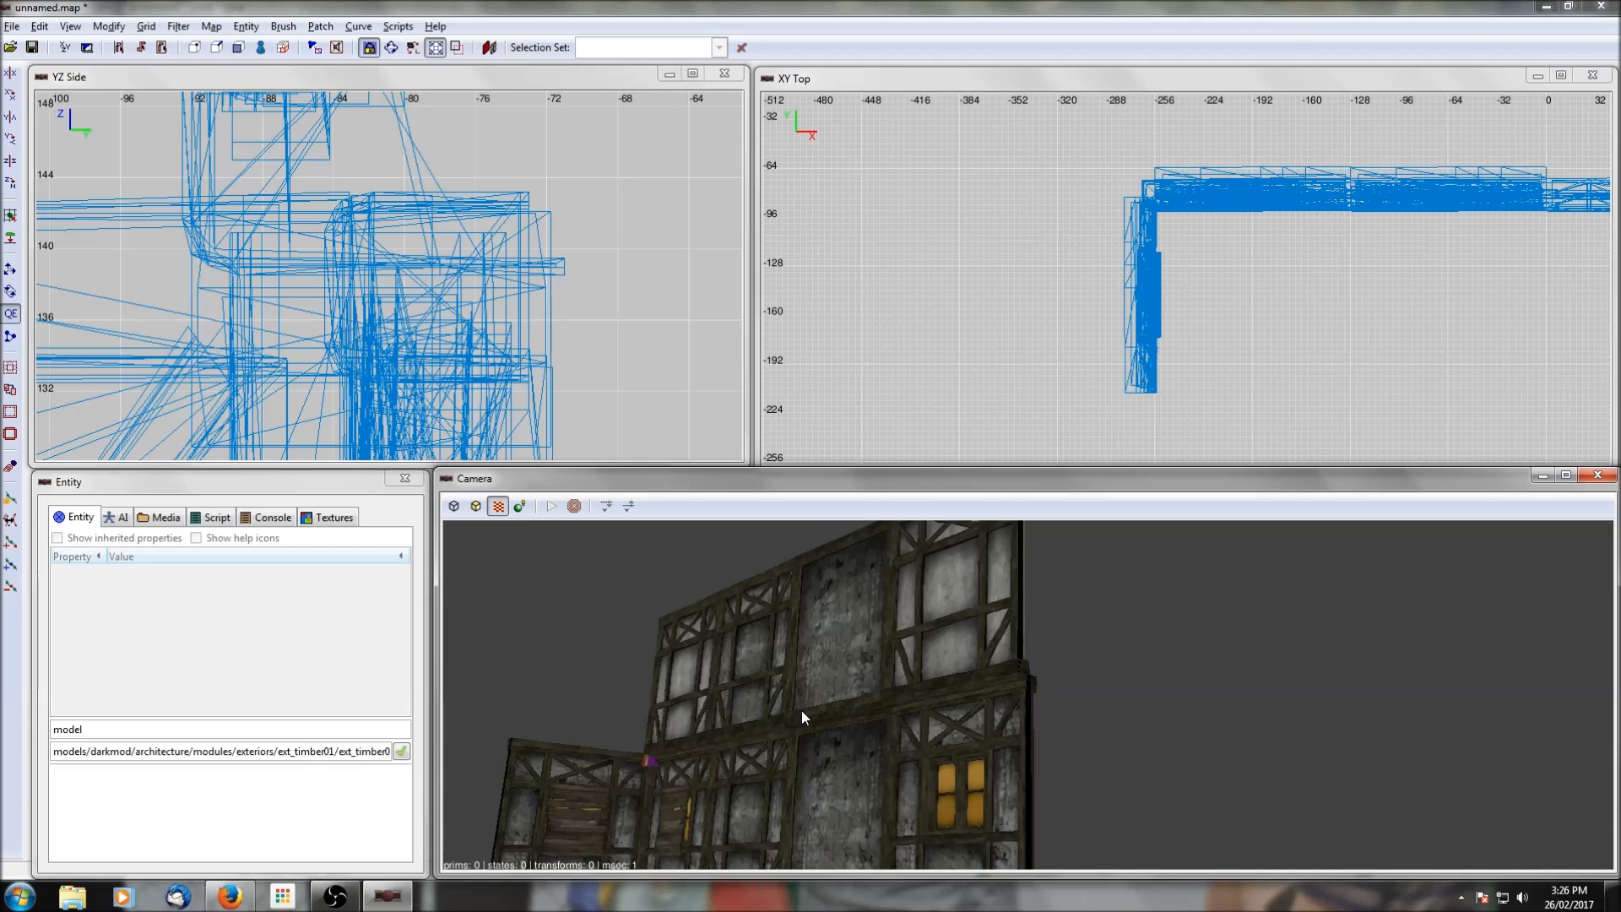
right_click(814, 733)
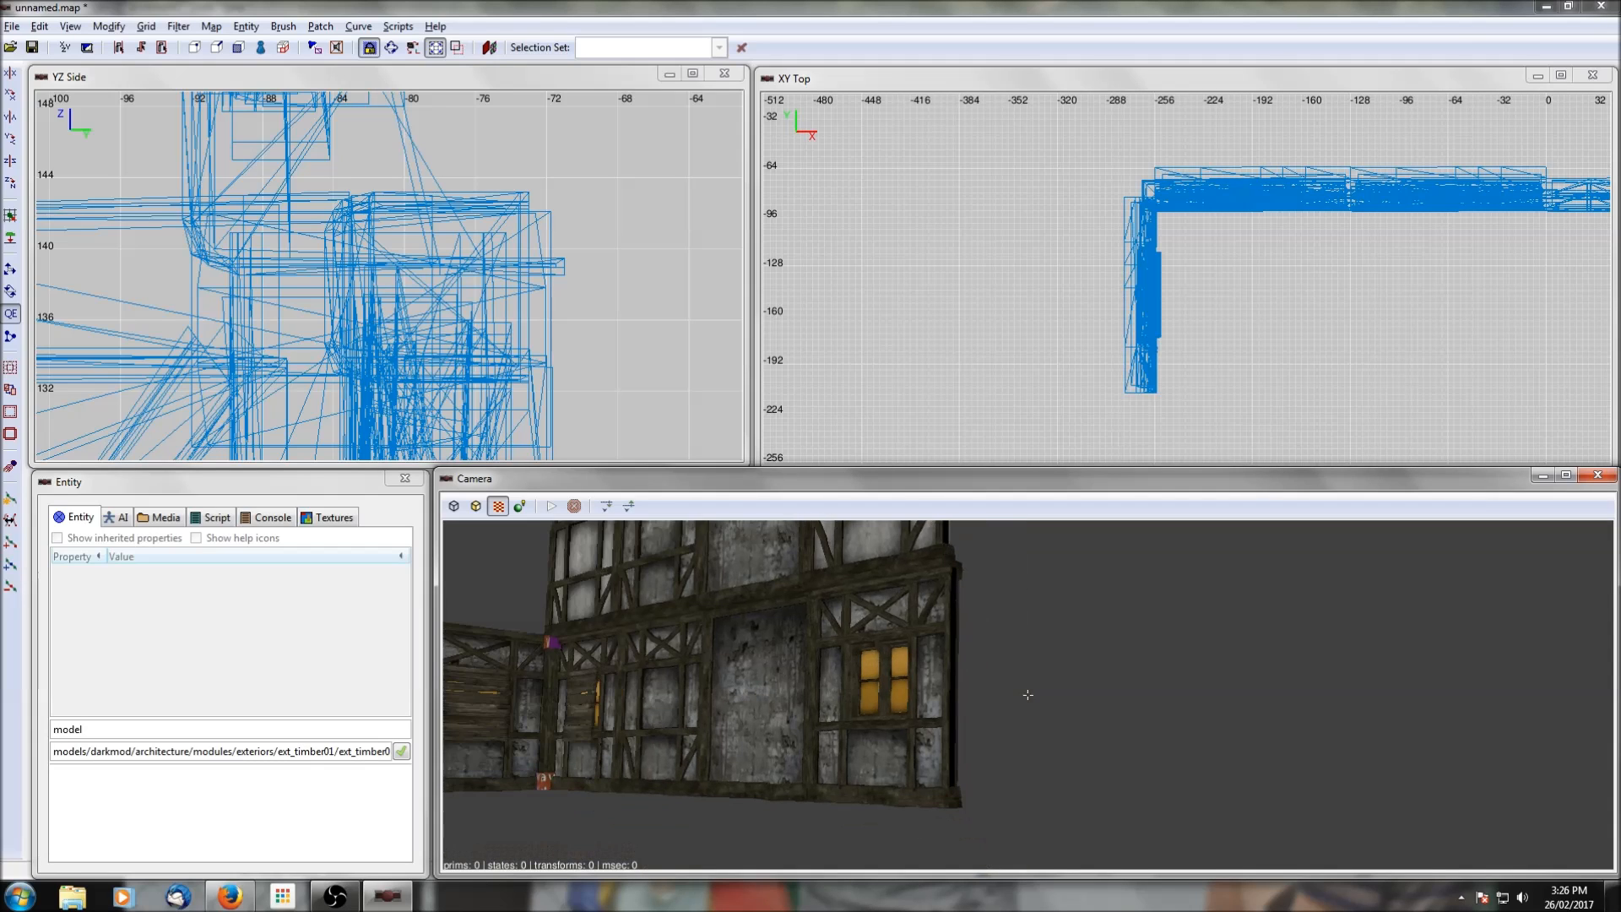
click(770, 707)
click(83, 634)
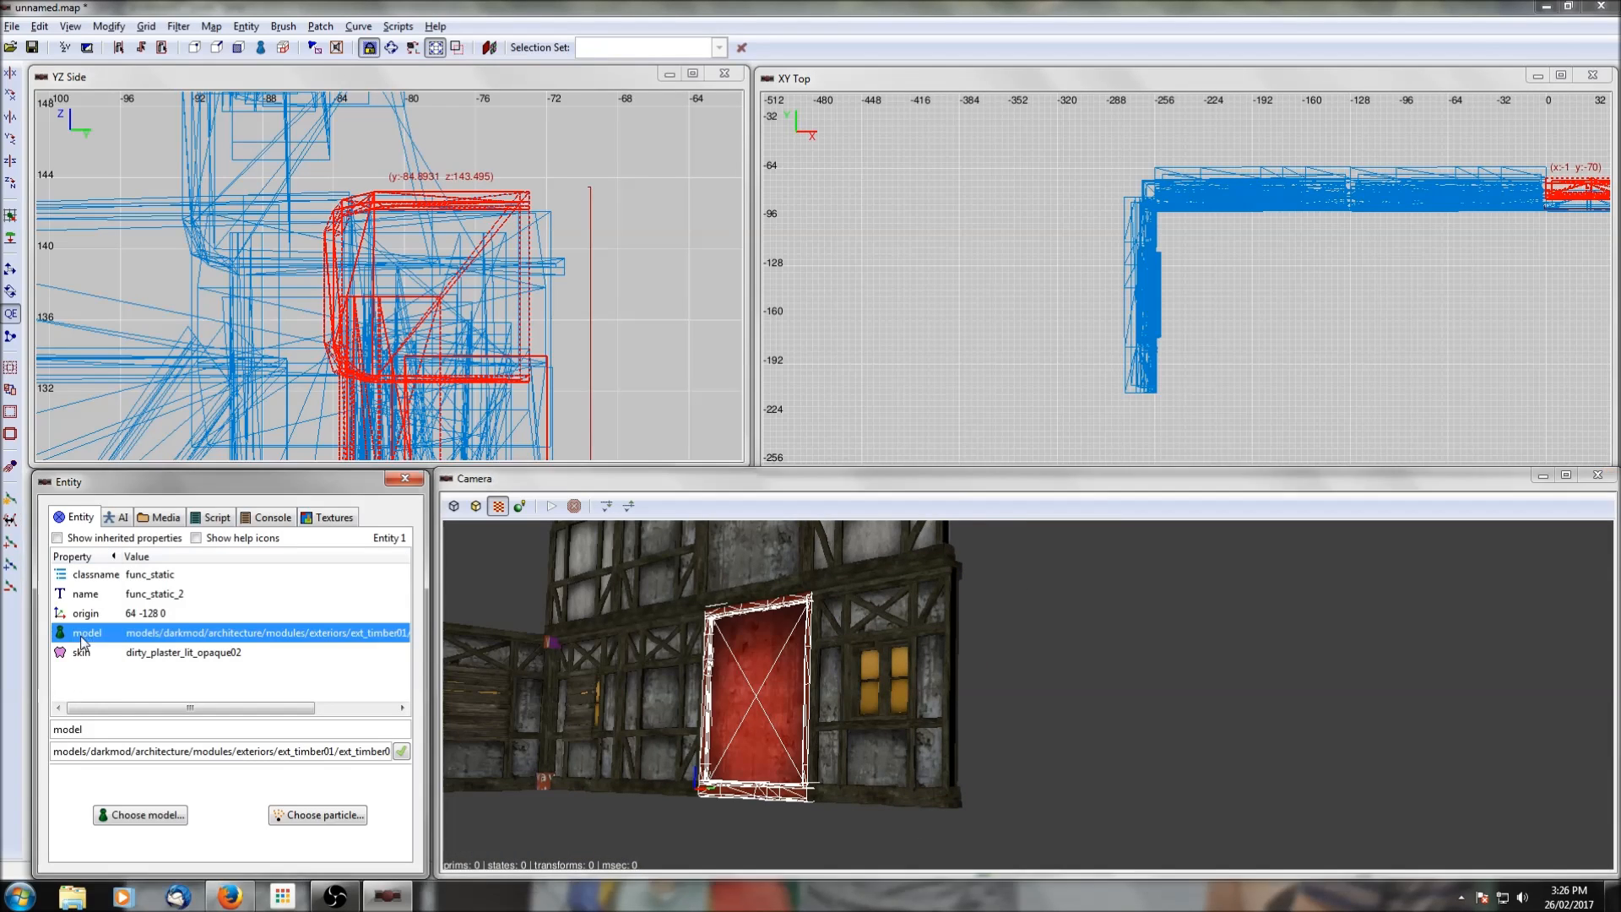
click(139, 814)
scroll(322, 262, up, 3)
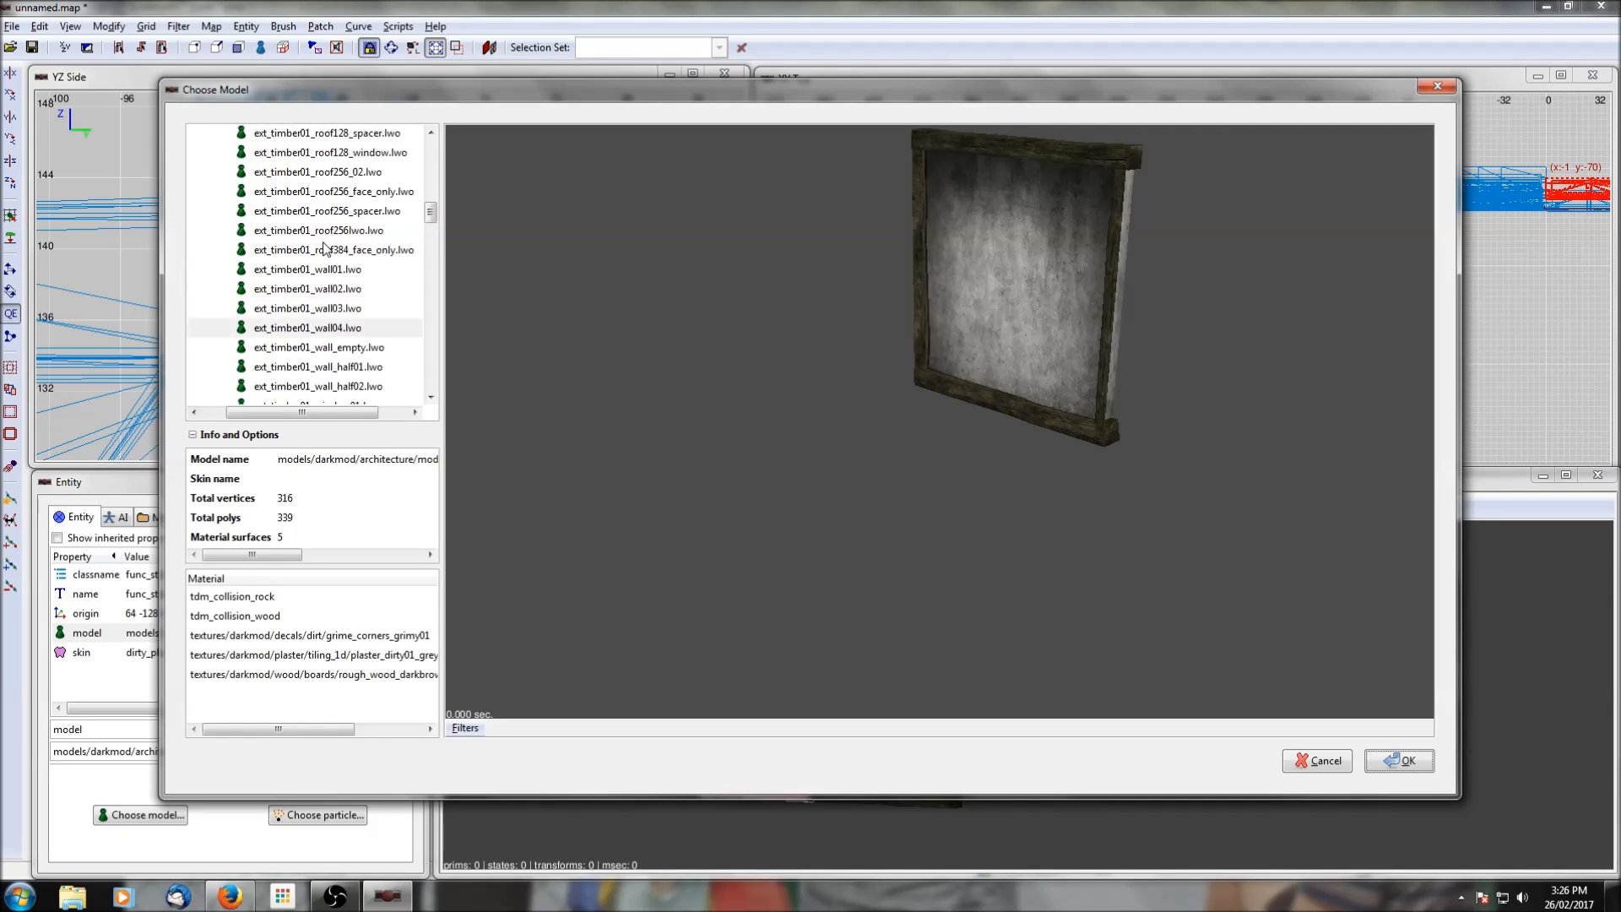
click(329, 181)
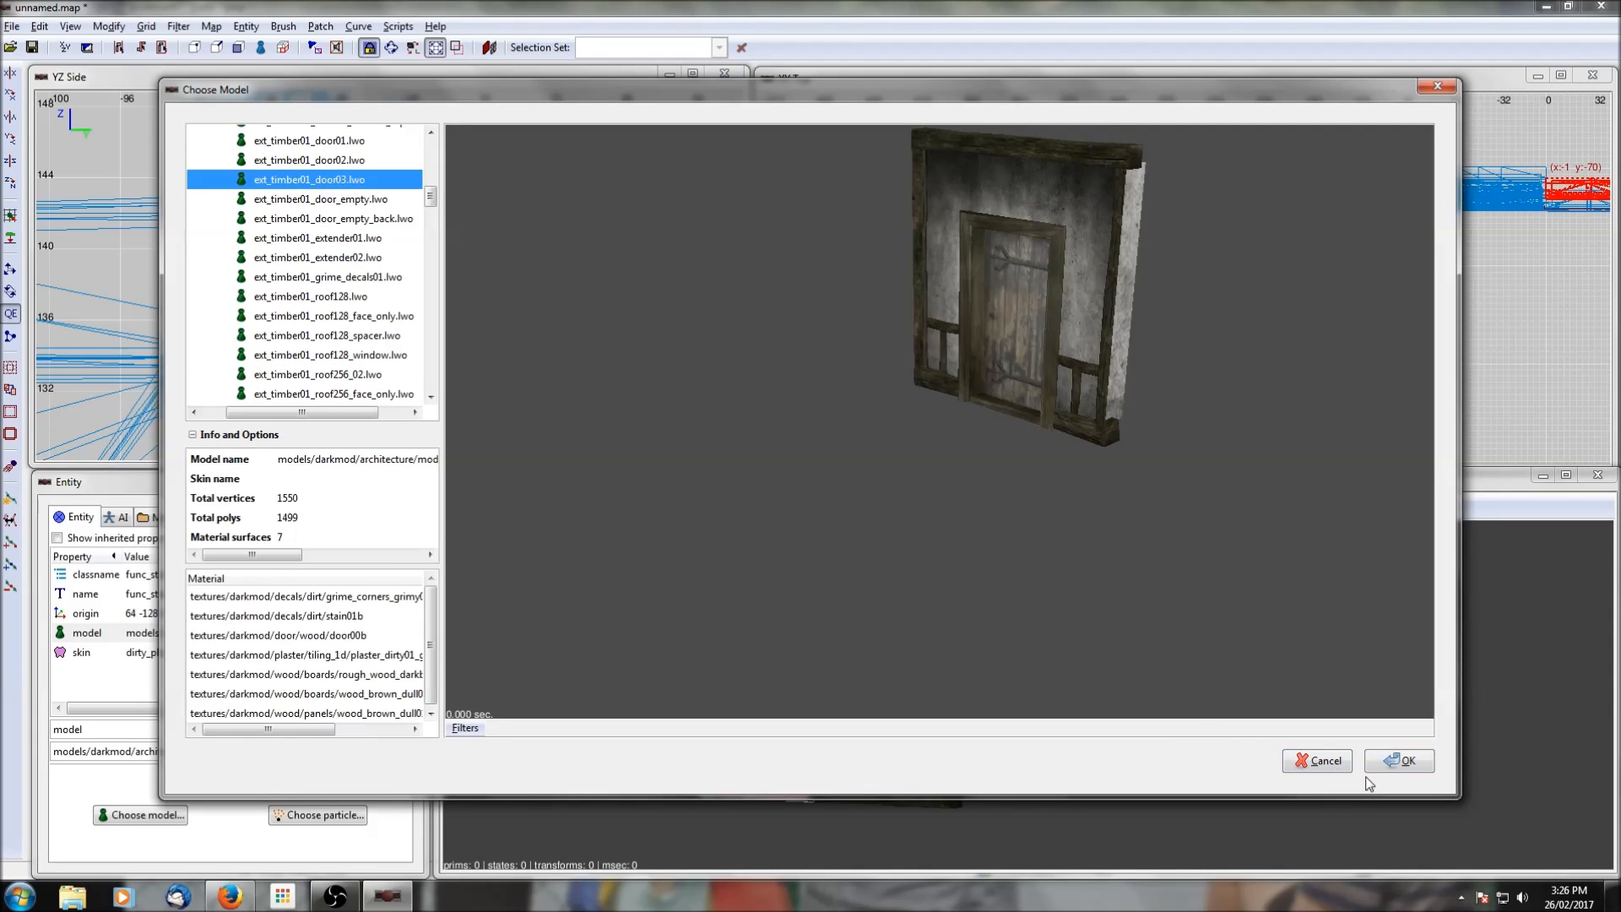
click(1385, 761)
key(Escape)
Step: Examine the two-storey facade from several camera angles, checking the door, the replaced upper panels and the overhang
right_click(782, 747)
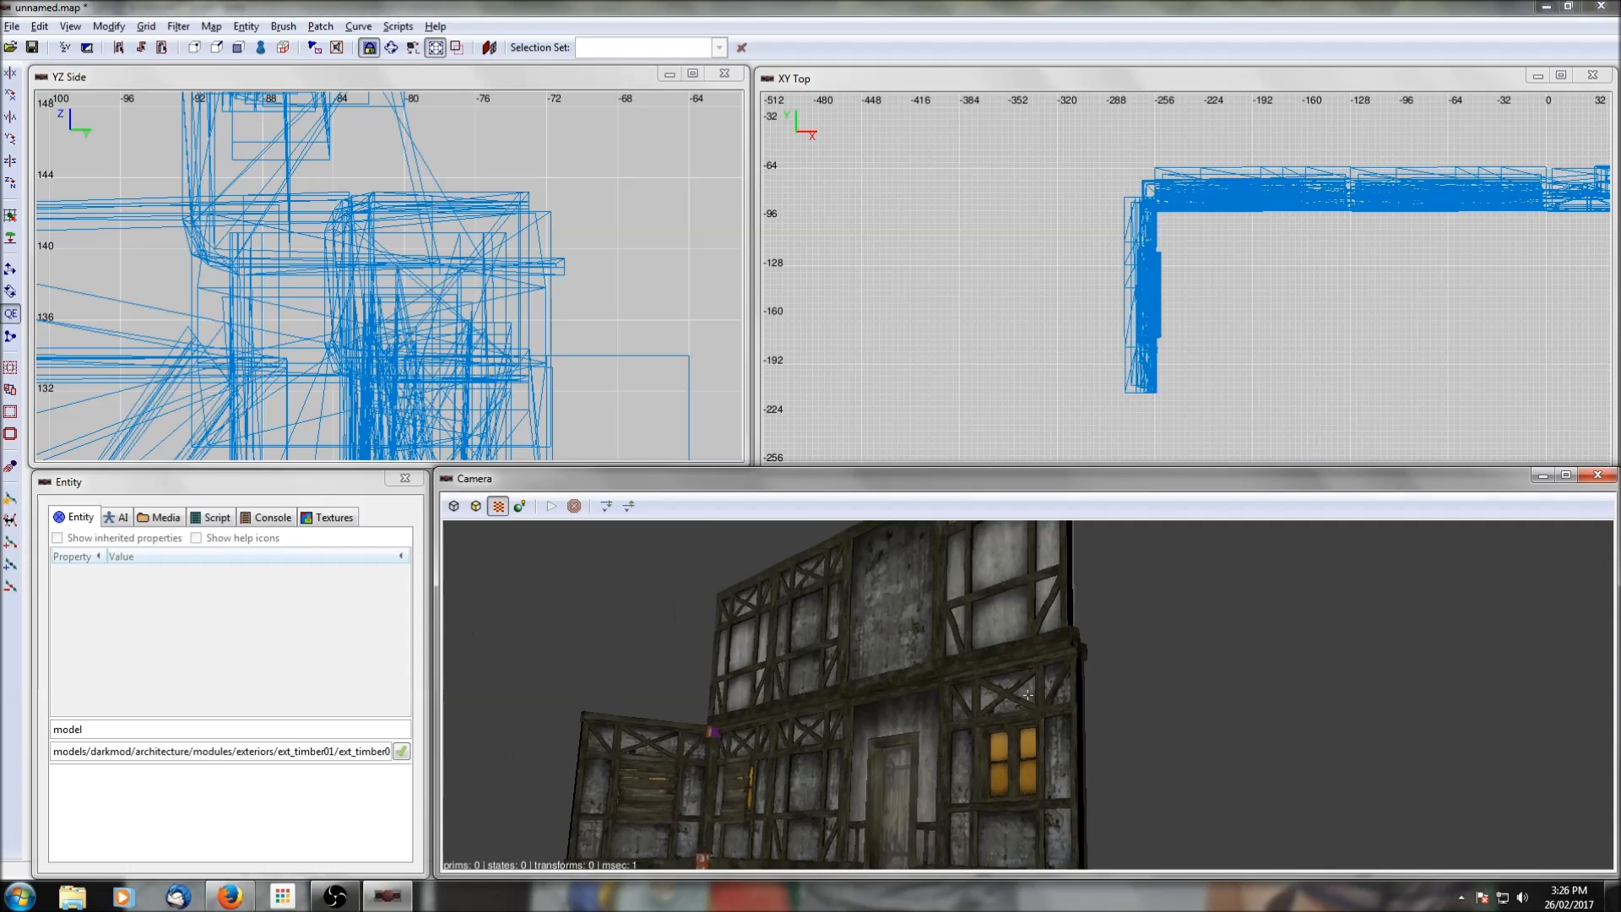
right_click(782, 746)
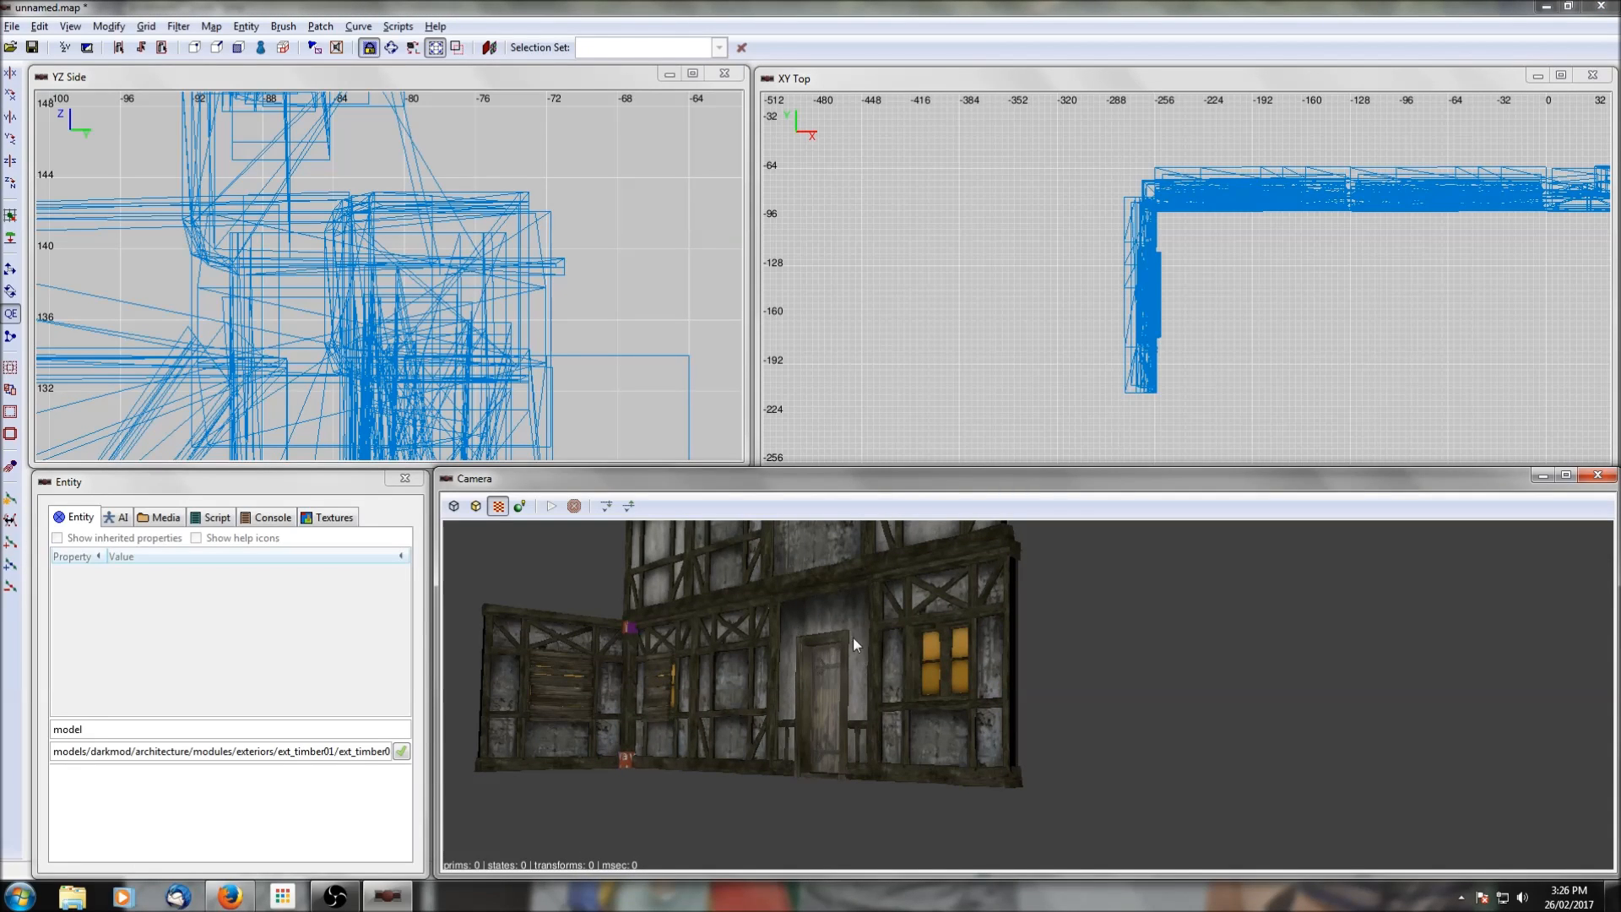
right_click(854, 670)
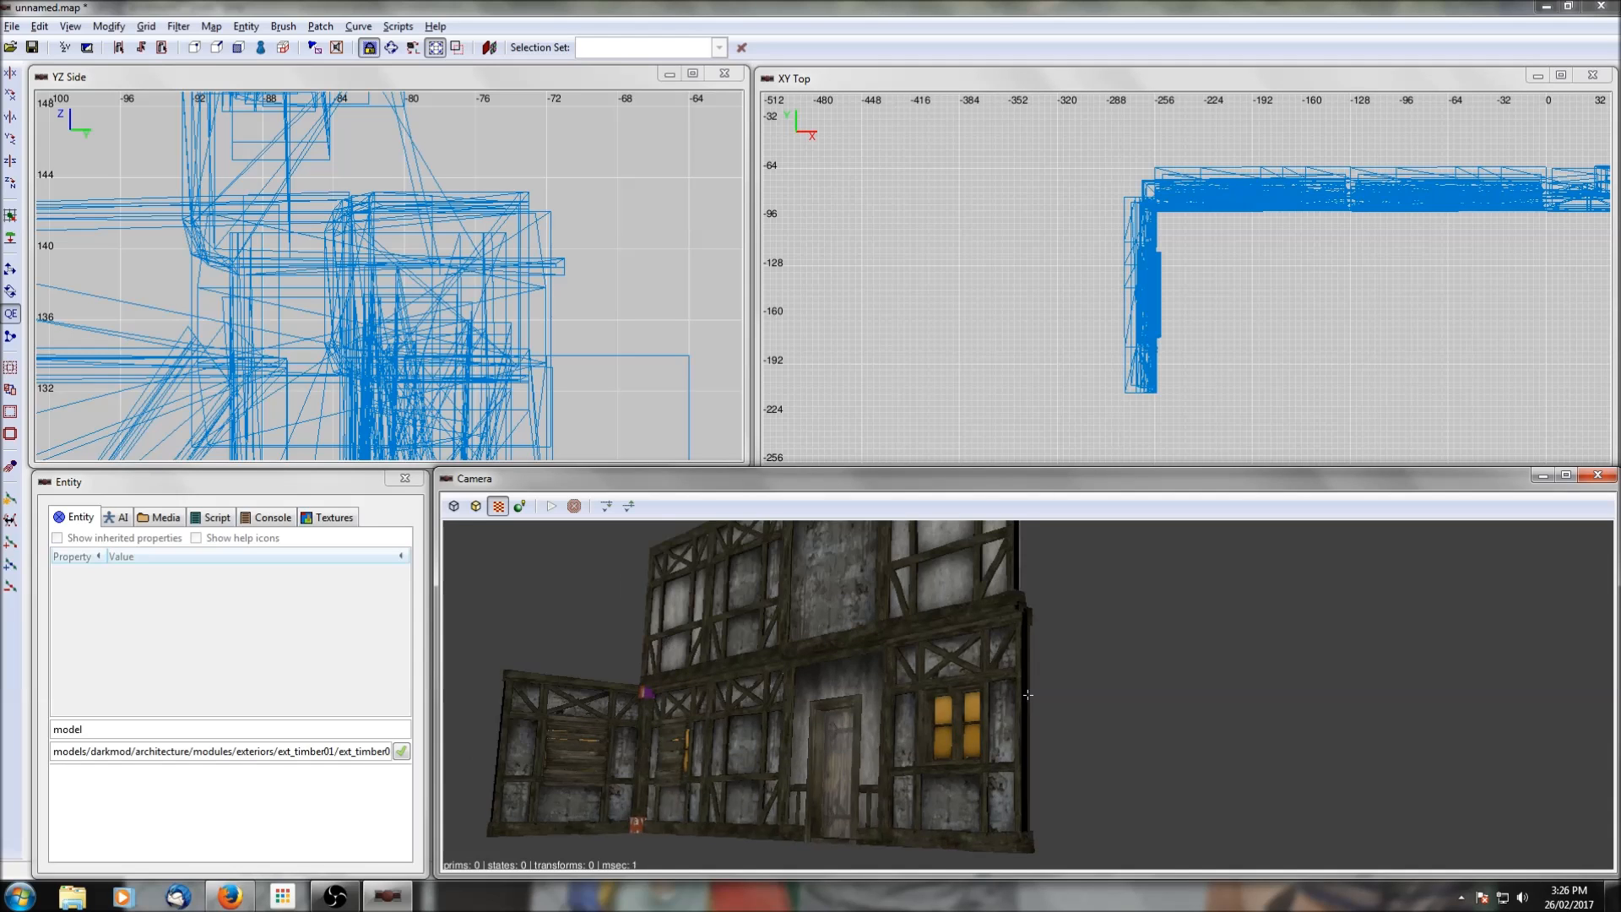
right_click(853, 670)
right_click(854, 670)
scroll(1027, 695, up, 2)
right_click(854, 670)
right_click(854, 670)
scroll(1028, 695, down, 2)
right_click(1027, 695)
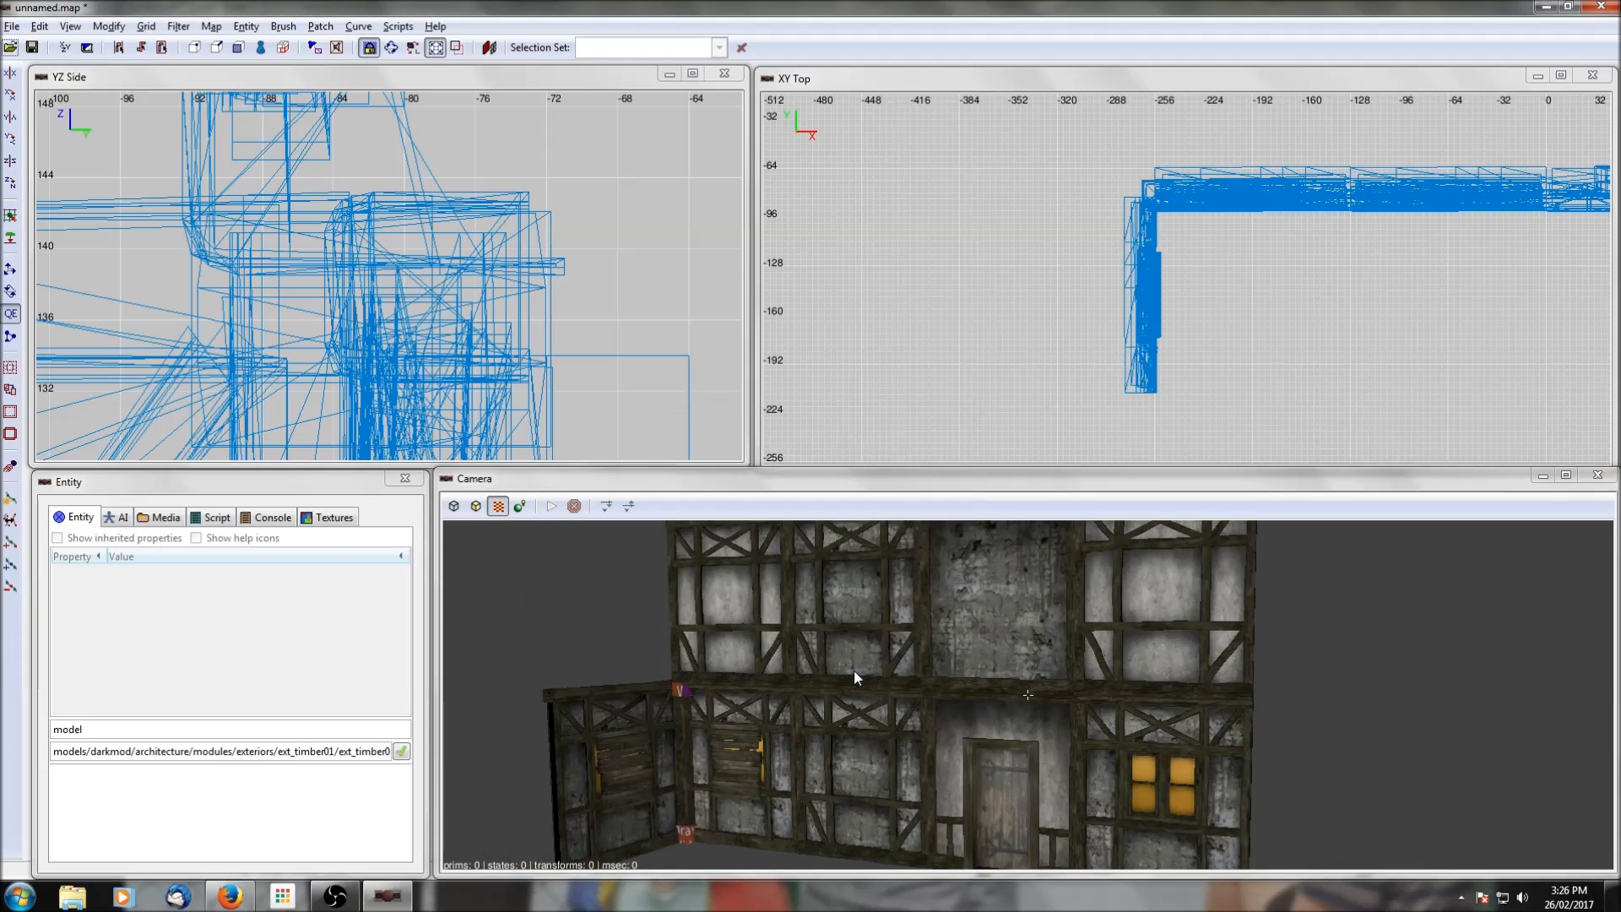
scroll(853, 671, down, 2)
right_click(853, 671)
right_click(1027, 695)
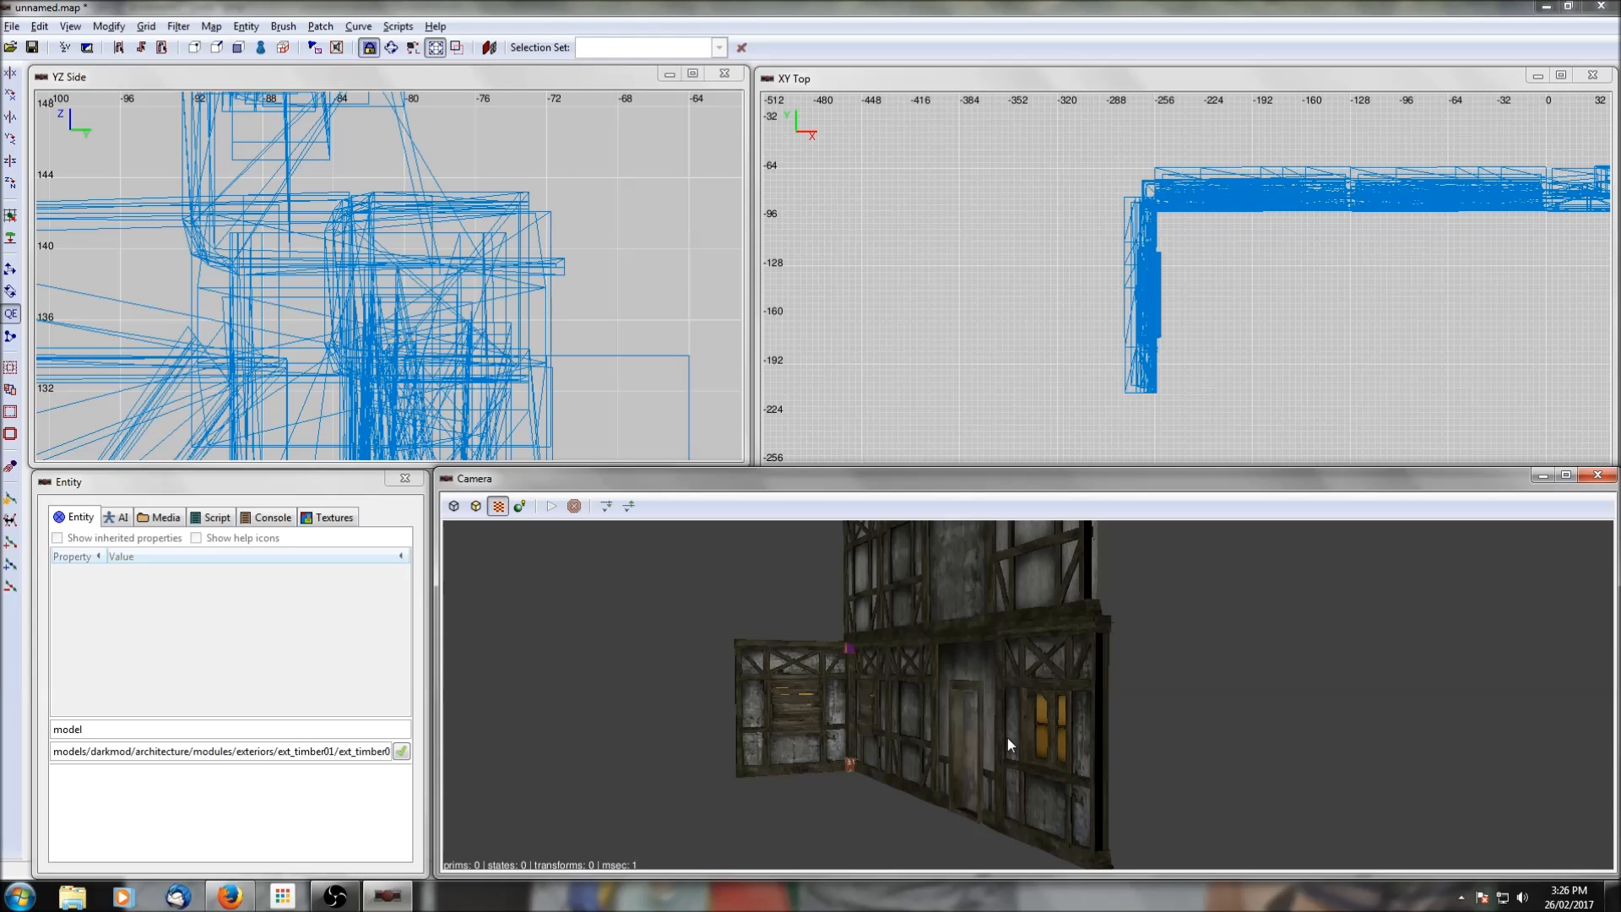
right_click(1007, 737)
right_click(1007, 737)
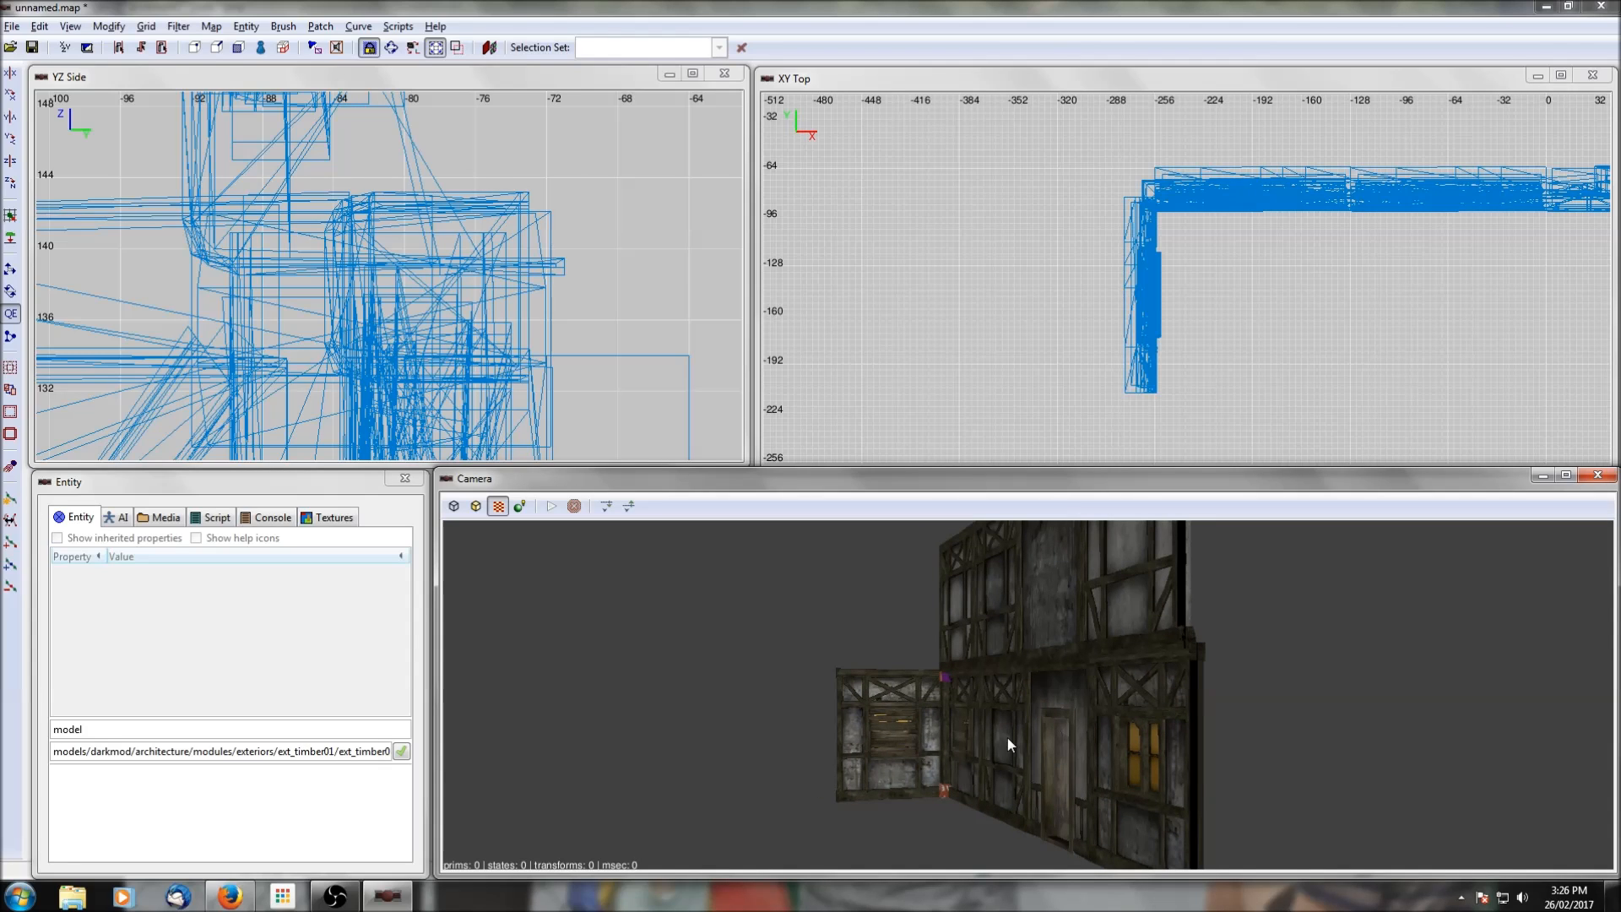